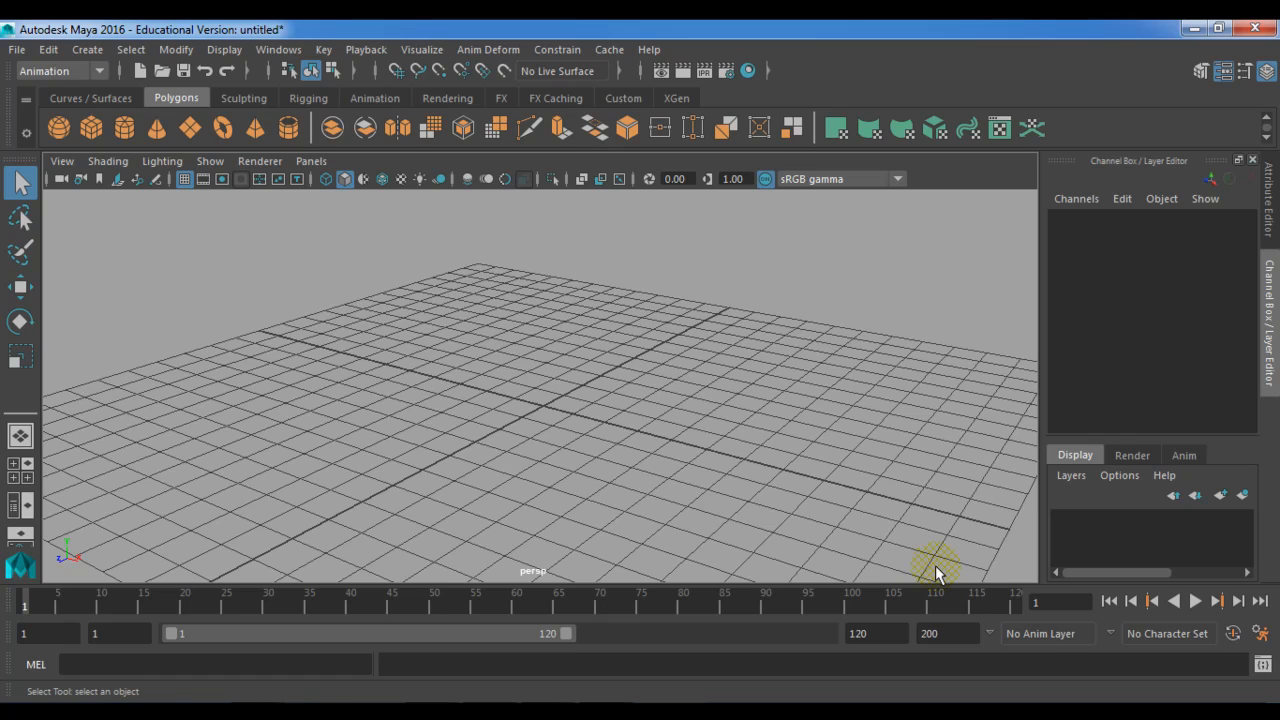
Switch to the Rigging menu set and start the Create Joints tool.
{"action": "left_click", "coordinate": [73, 73]}
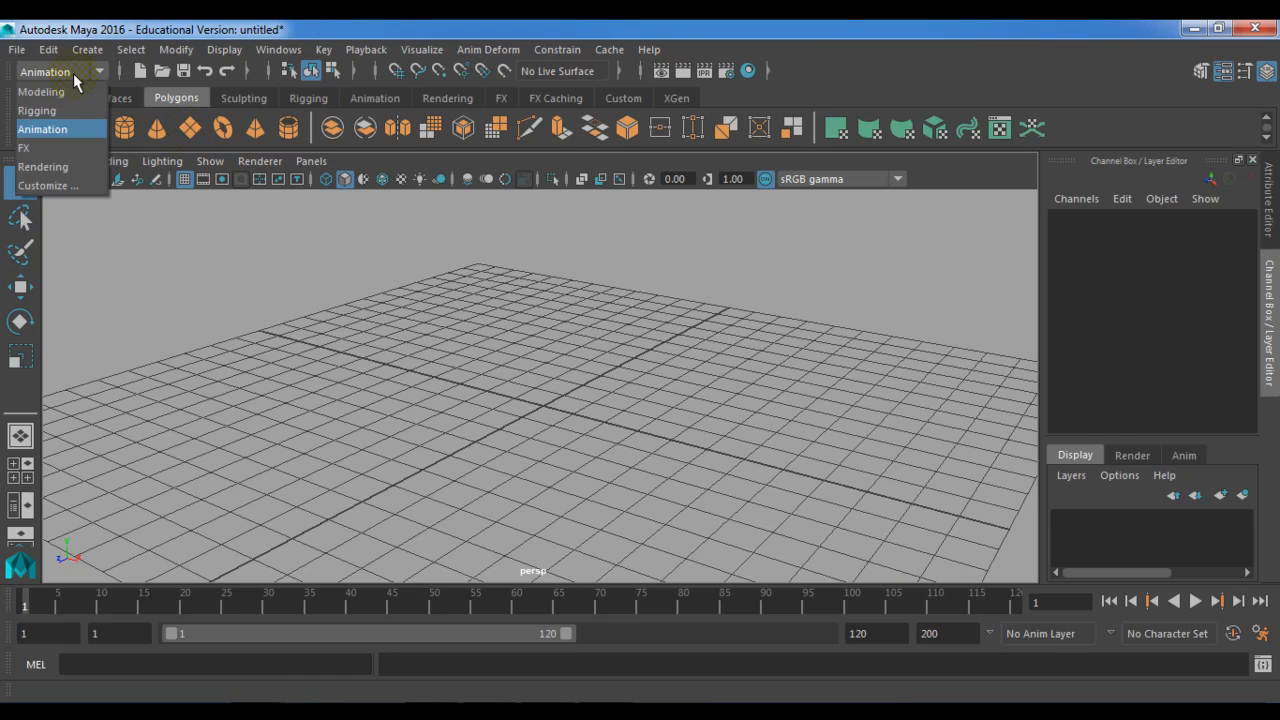
{"action": "left_click", "coordinate": [37, 111]}
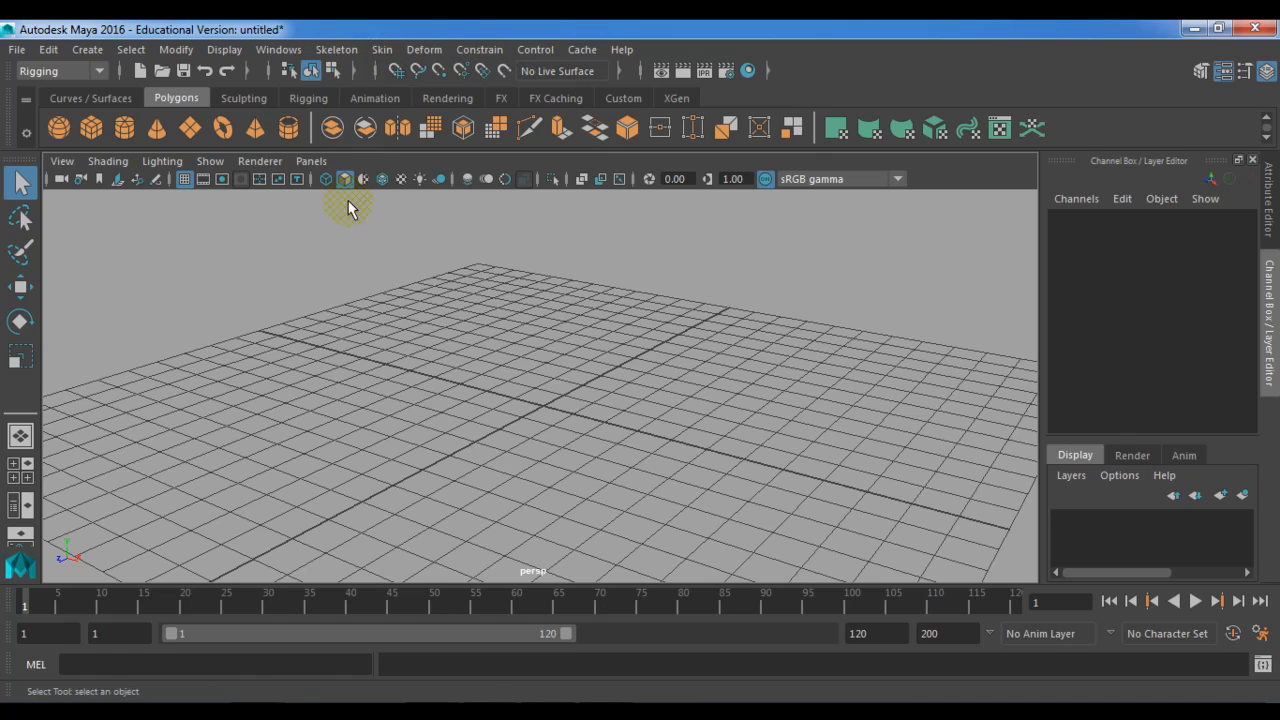
{"action": "left_click", "coordinate": [359, 55]}
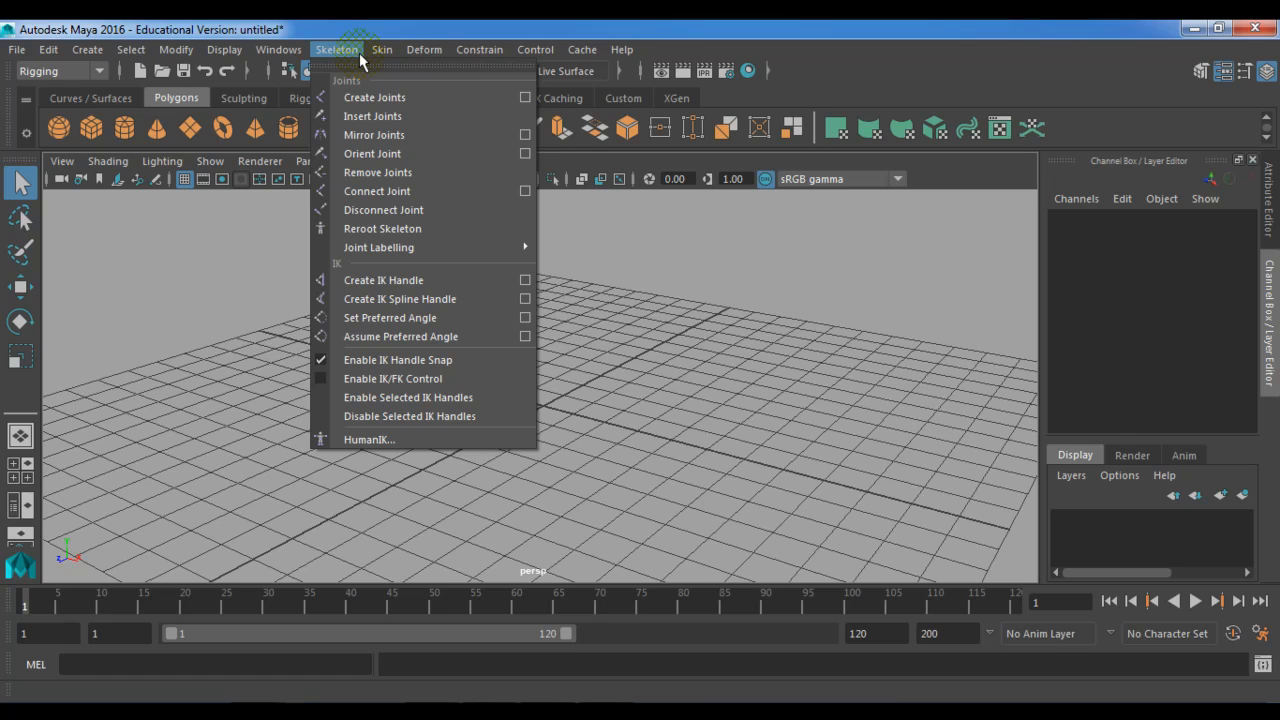
{"action": "left_click", "coordinate": [442, 97]}
Create a chain of 15 joints on the grid that starts near the origin and spirals inward.
{"action": "left_click_drag", "start_coordinate": [508, 385], "coordinate": [537, 477], "text": "alt"}
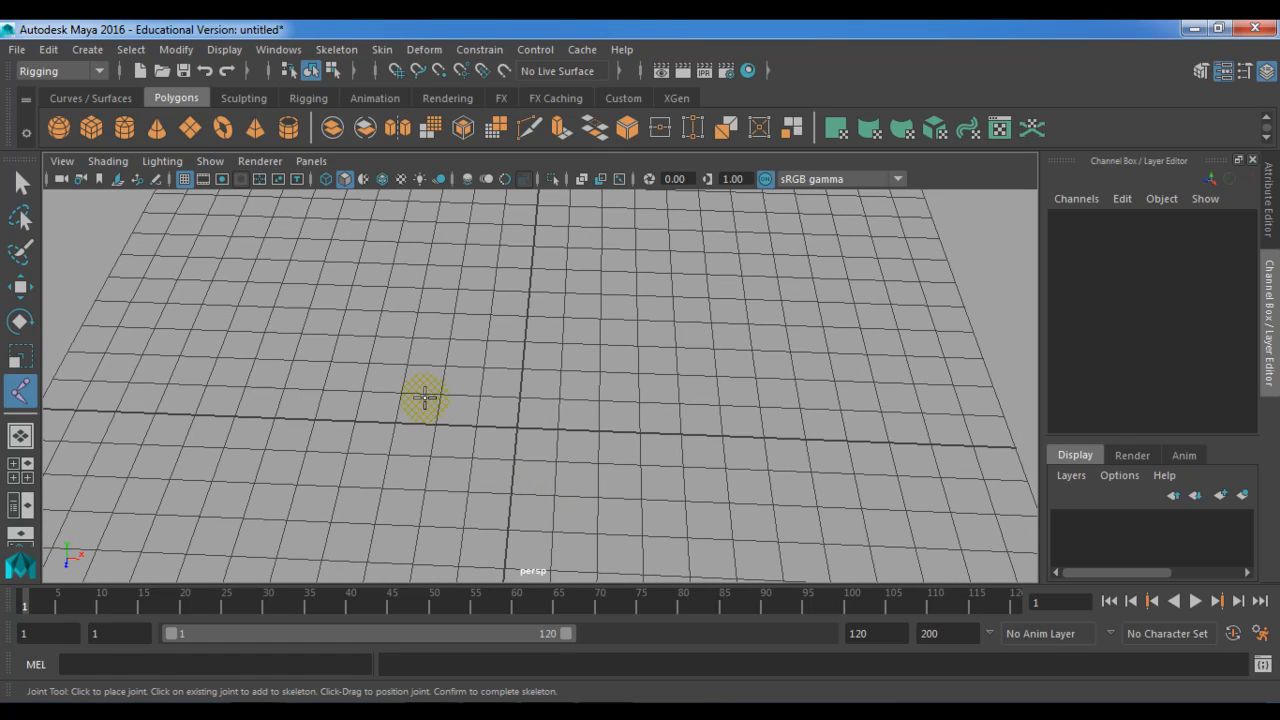
{"action": "left_click_drag", "start_coordinate": [449, 449], "coordinate": [434, 449], "text": "alt"}
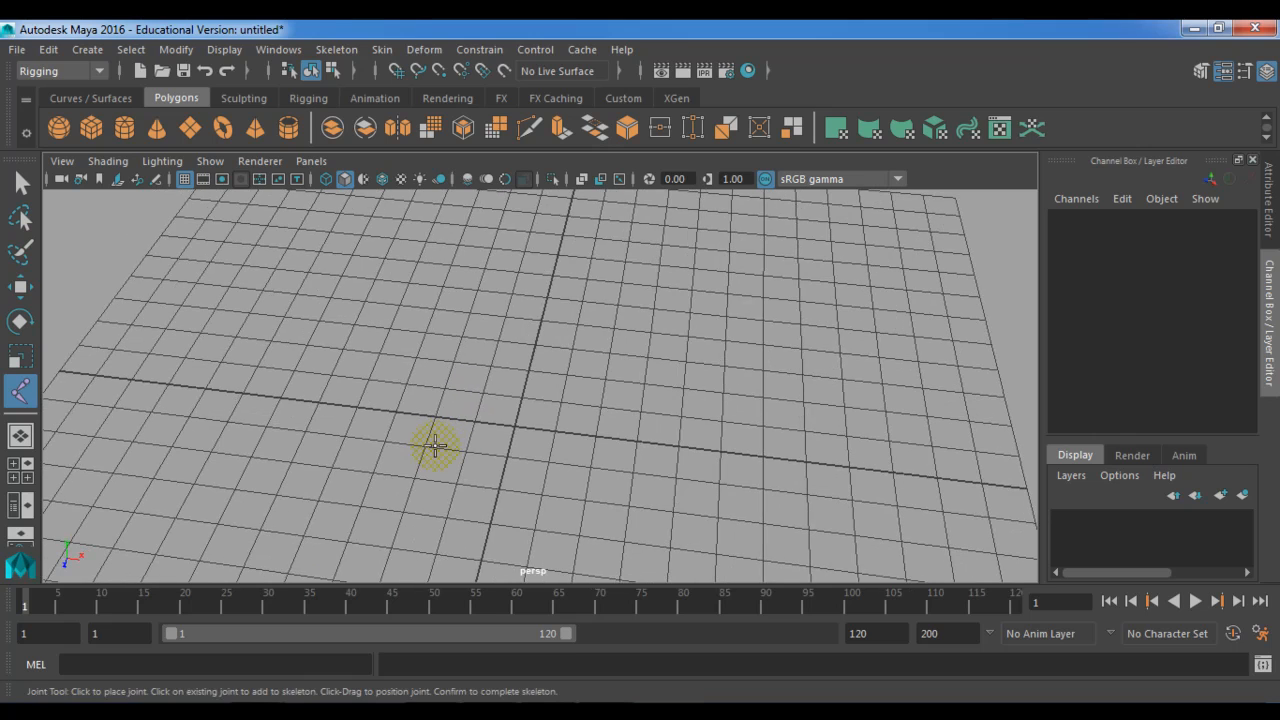
{"action": "left_click", "coordinate": [398, 411]}
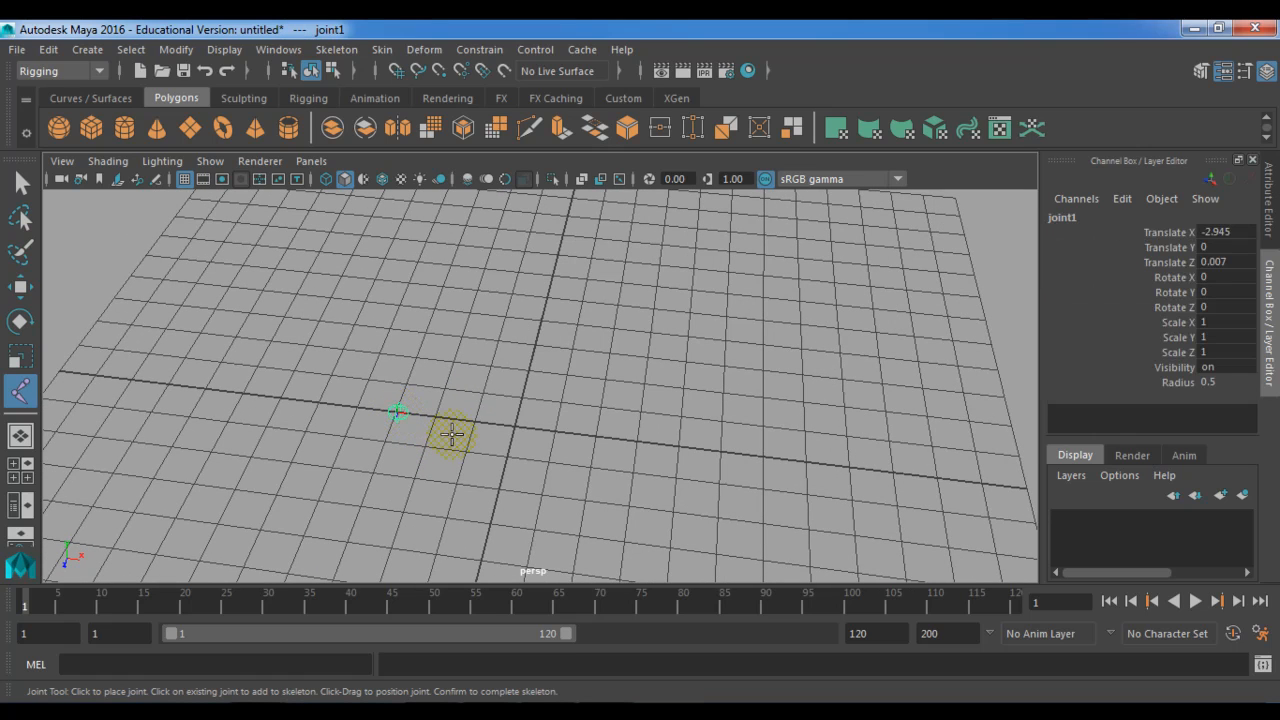
{"action": "left_click", "coordinate": [592, 398]}
{"action": "left_click", "coordinate": [741, 451]}
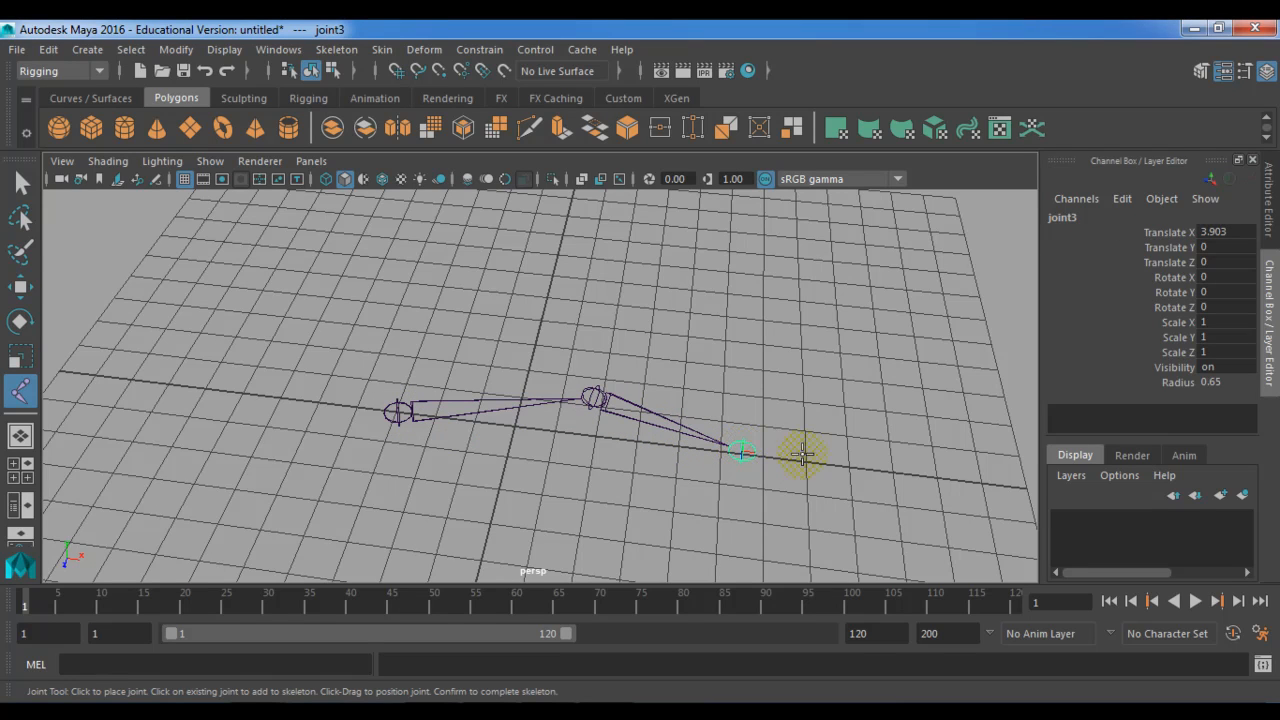
{"action": "left_click", "coordinate": [856, 442]}
{"action": "left_click", "coordinate": [893, 361]}
{"action": "left_click", "coordinate": [860, 299]}
{"action": "left_click", "coordinate": [736, 254]}
{"action": "left_click", "coordinate": [634, 261]}
{"action": "left_click", "coordinate": [556, 311]}
{"action": "left_click", "coordinate": [600, 352]}
{"action": "left_click", "coordinate": [665, 371]}
{"action": "left_click", "coordinate": [762, 346]}
{"action": "left_click", "coordinate": [755, 300]}
{"action": "left_click", "coordinate": [693, 287]}
{"action": "left_click", "coordinate": [658, 323]}
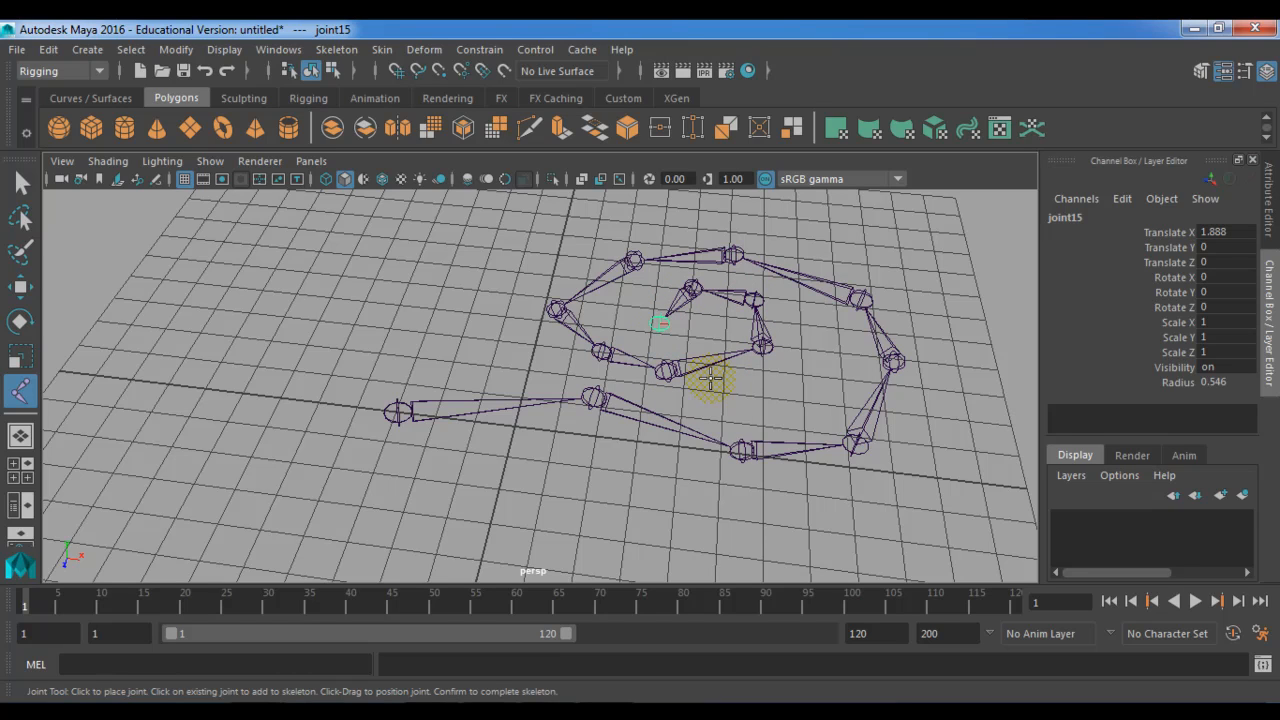
{"action": "key", "text": "q"}
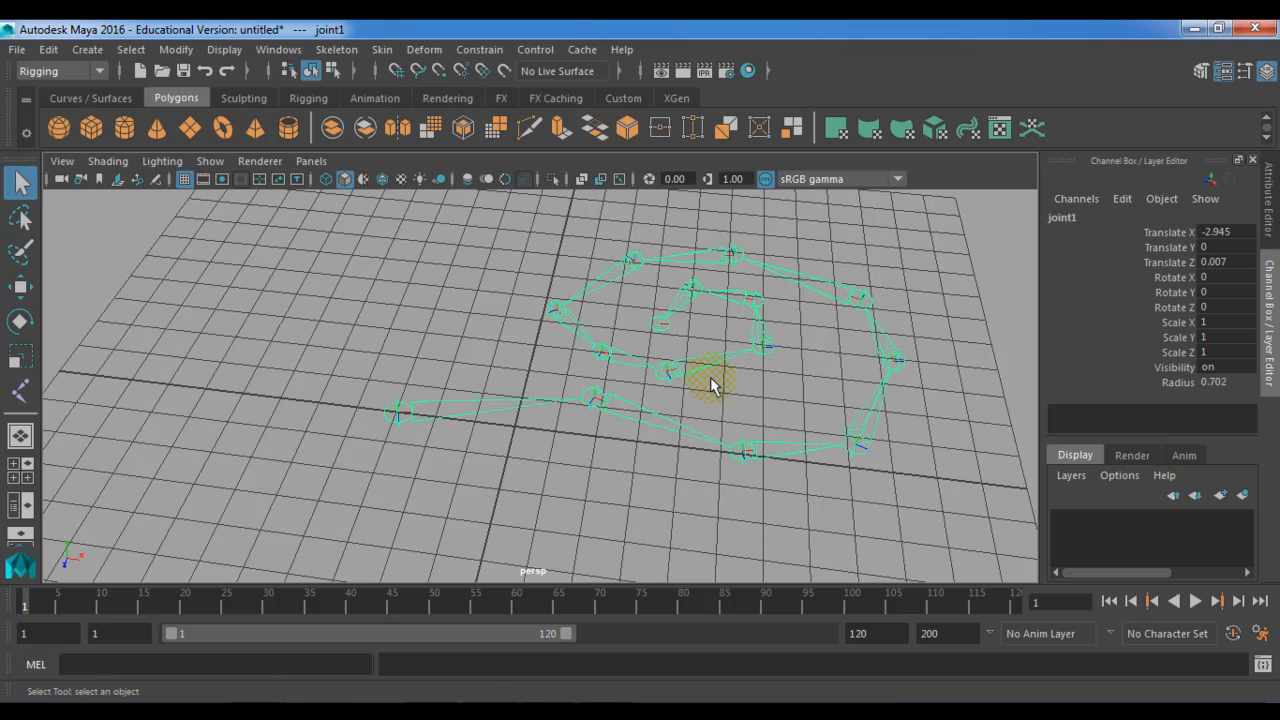
Select the whole chain through its first bone, view it from another angle, and clear the selection.
{"action": "left_click", "coordinate": [409, 357]}
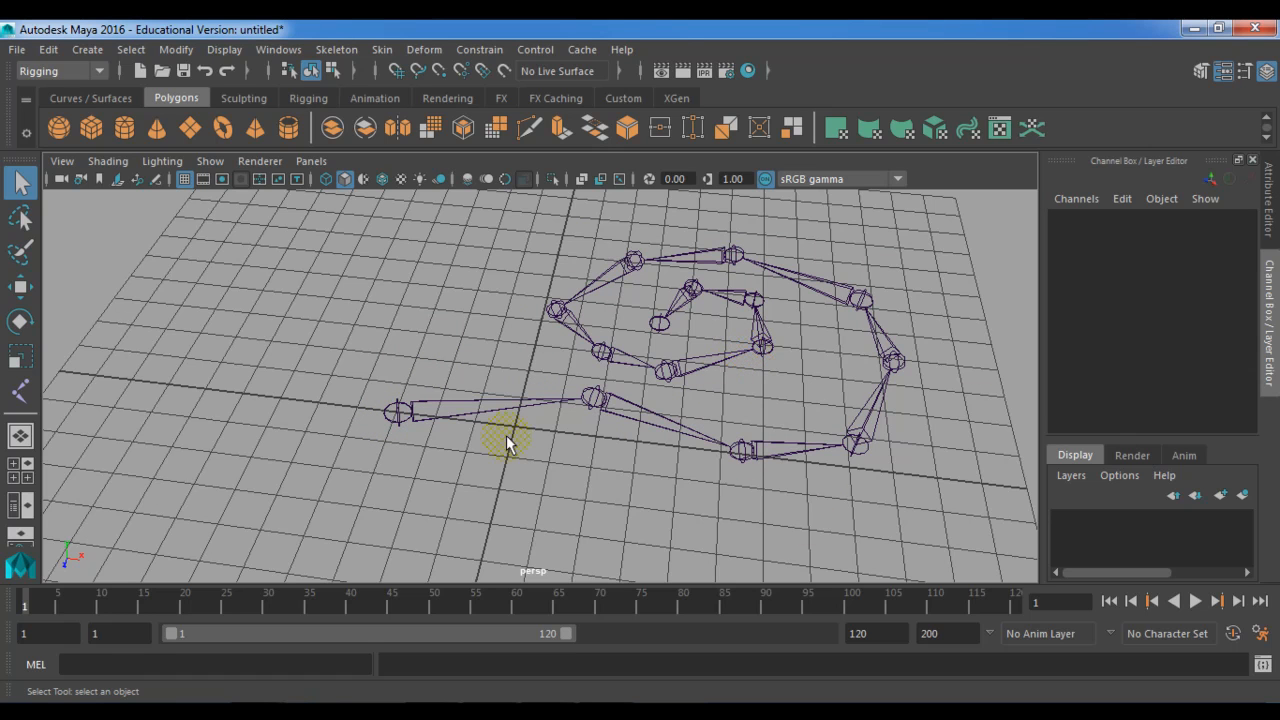
{"action": "left_click", "coordinate": [452, 418]}
{"action": "left_click_drag", "start_coordinate": [529, 460], "coordinate": [469, 457], "text": "alt"}
{"action": "middle_click_drag", "start_coordinate": [469, 457], "coordinate": [363, 414], "text": "alt"}
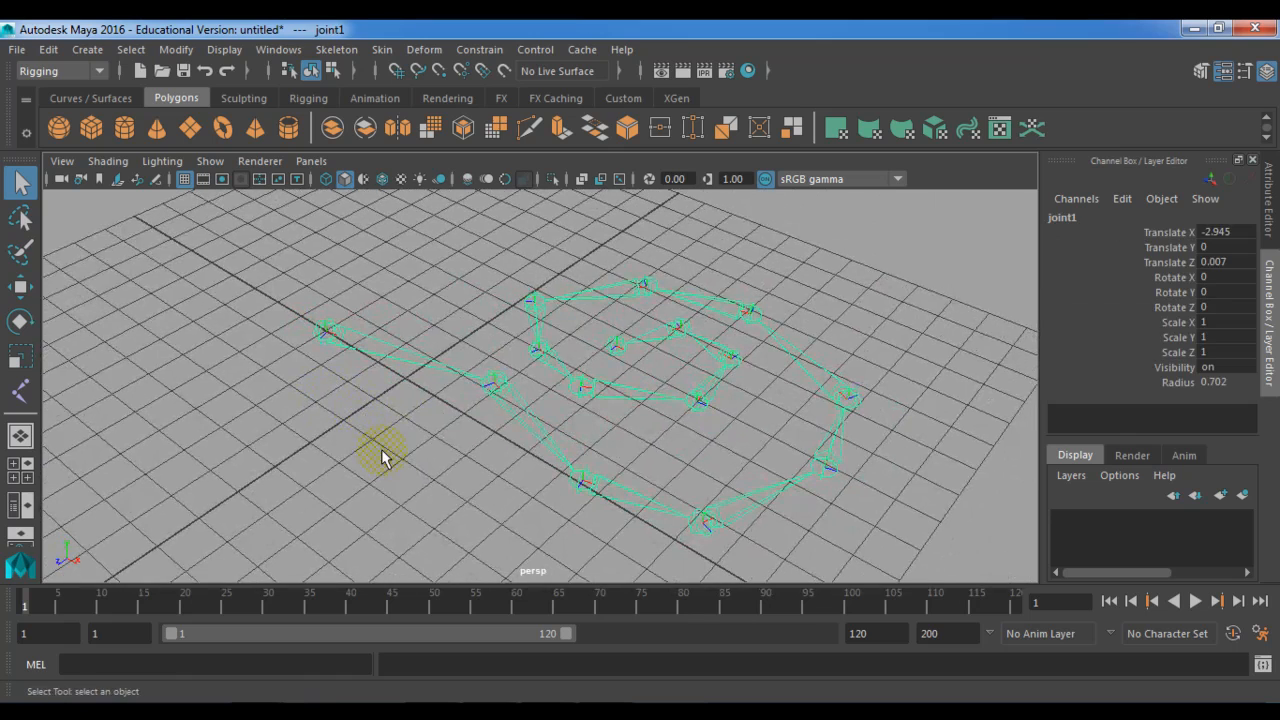
{"action": "left_click", "coordinate": [377, 449]}
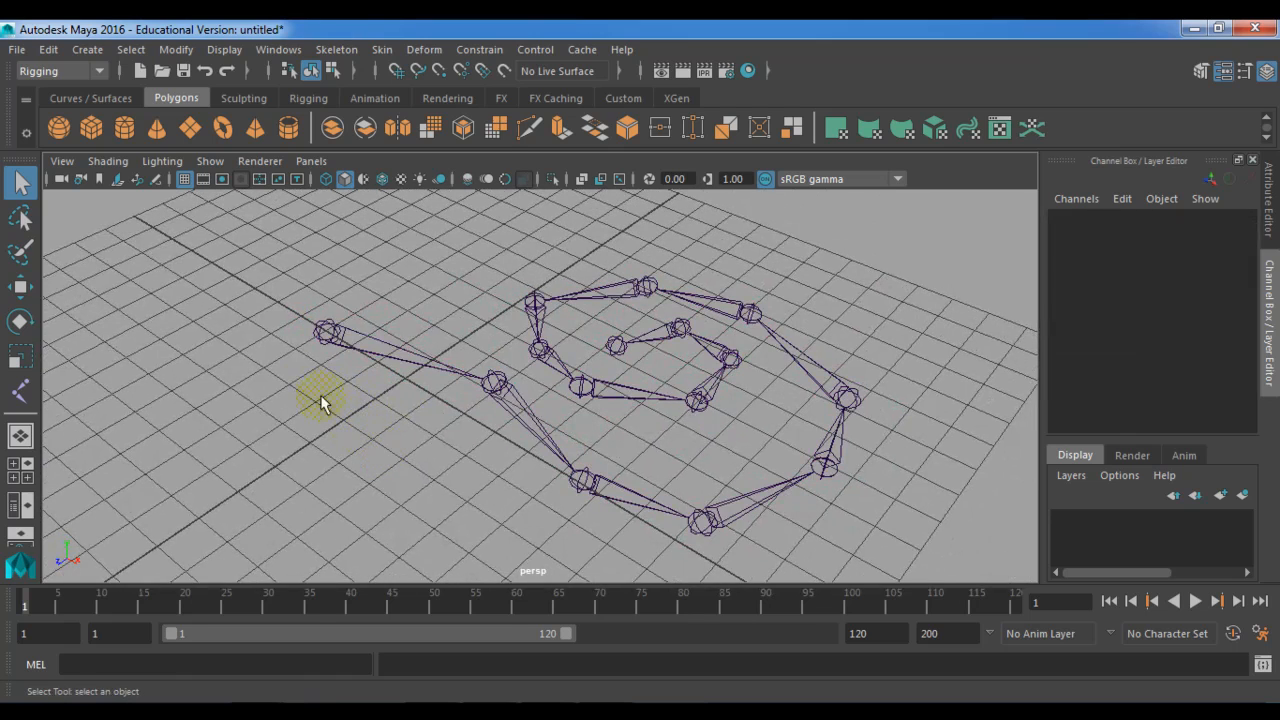
Select the root joint and step the selection down the hierarchy to the third joint from the inner end.
{"action": "left_click", "coordinate": [322, 337]}
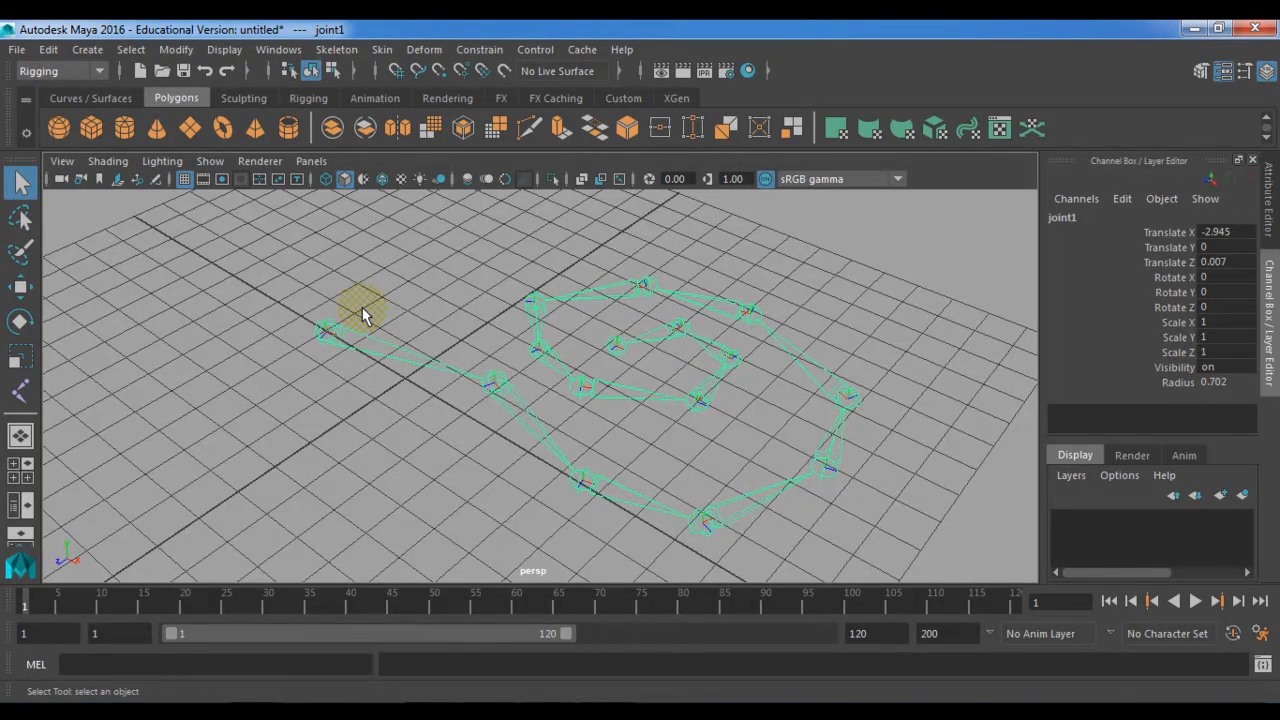
{"action": "key", "text": "Down"}
{"action": "key", "text": "Down"}
{"action": "key", "text": "Down"}
{"action": "key", "text": "Down"}
{"action": "key", "text": "Down"}
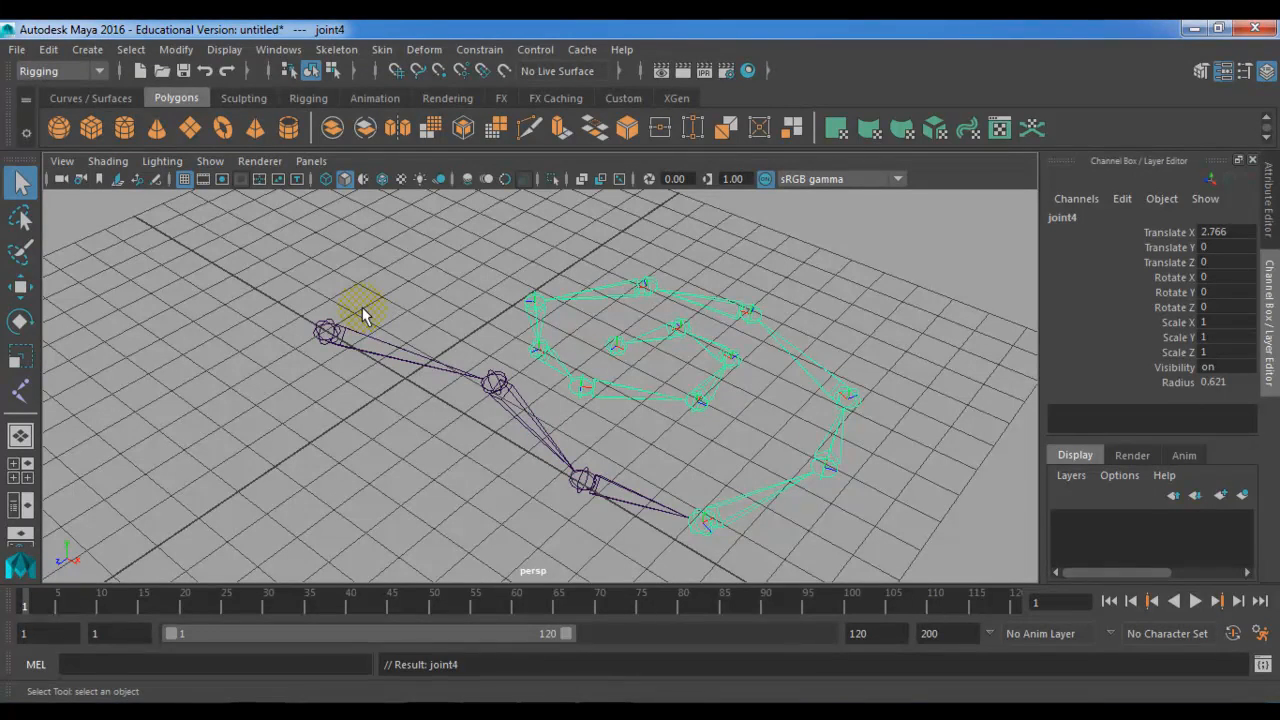
{"action": "key", "text": "Down"}
{"action": "key", "text": "Down"}
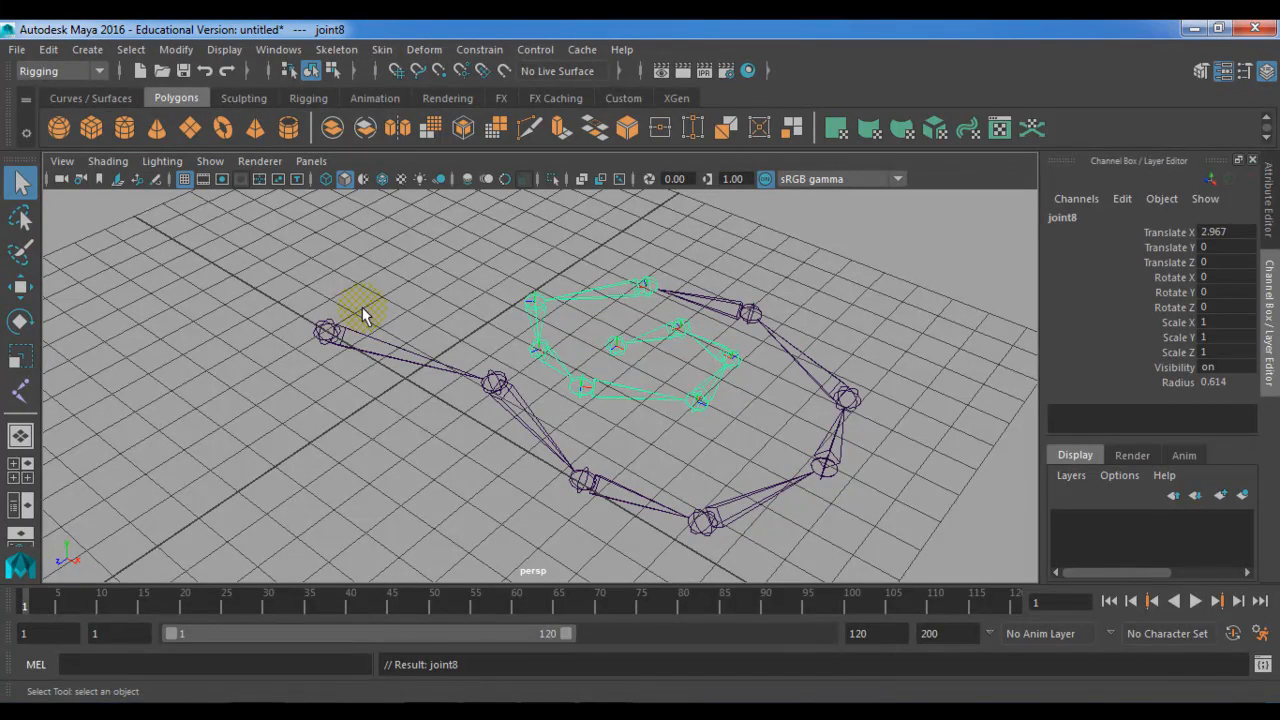
{"action": "key", "text": "Down"}
{"action": "key", "text": "Down"}
{"action": "key", "text": "Down"}
{"action": "key", "text": "Down"}
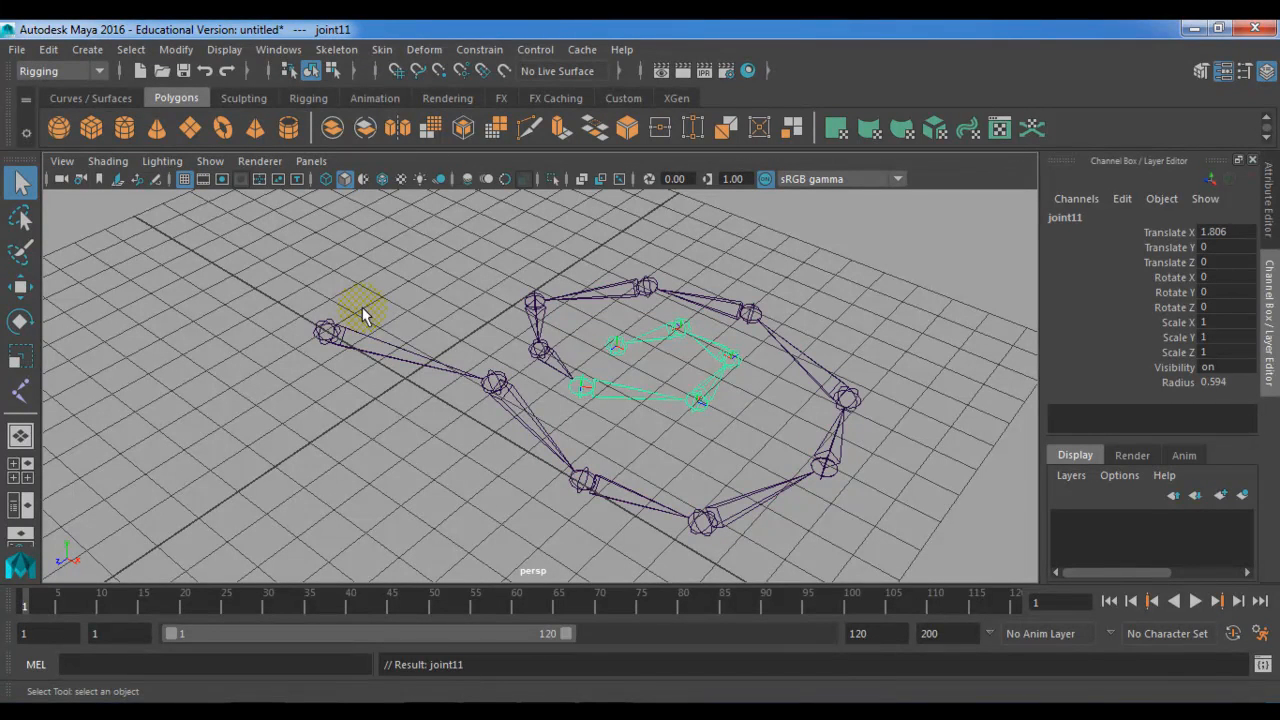
{"action": "key", "text": "Down"}
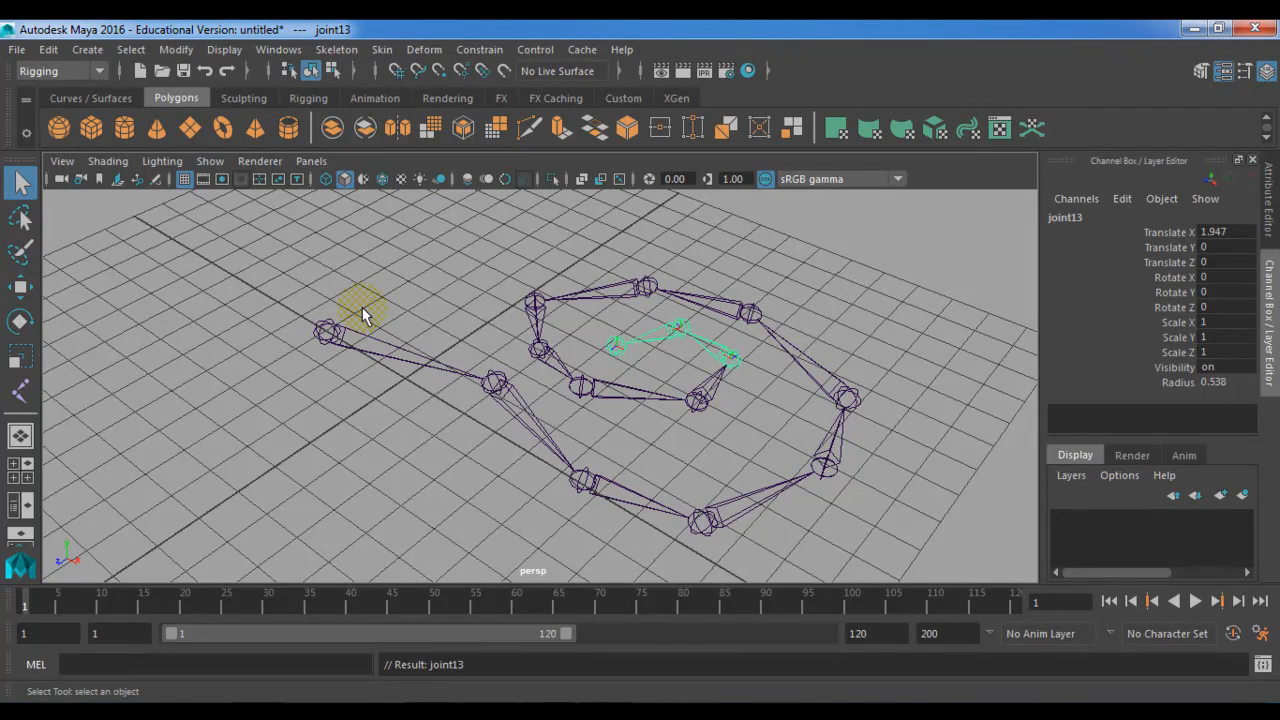
Step the selection back up the hierarchy to the root joint and clear the selection.
{"action": "key", "text": "Up"}
{"action": "key", "text": "Up"}
{"action": "key", "text": "Up"}
{"action": "key", "text": "Up"}
{"action": "key", "text": "Up"}
{"action": "key", "text": "Up"}
{"action": "key", "text": "Up"}
{"action": "key", "text": "Up"}
{"action": "key", "text": "Up"}
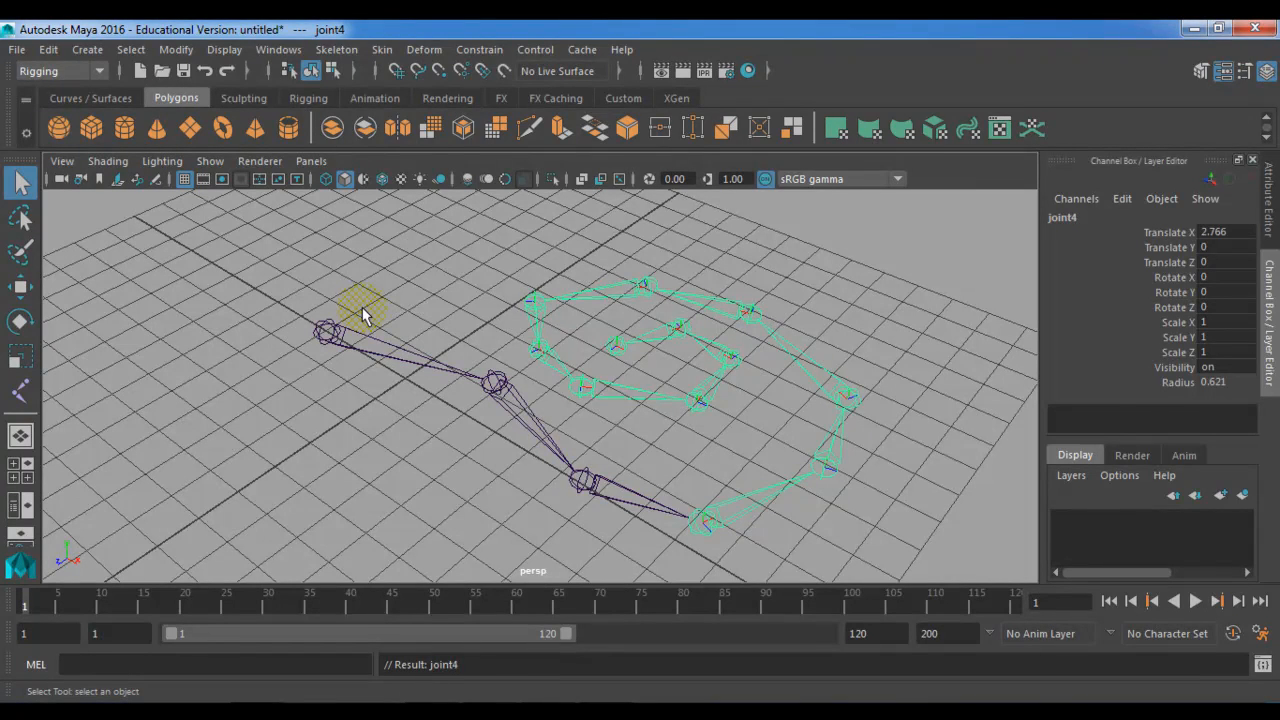
{"action": "key", "text": "Up"}
{"action": "key", "text": "Up"}
{"action": "key", "text": "Up"}
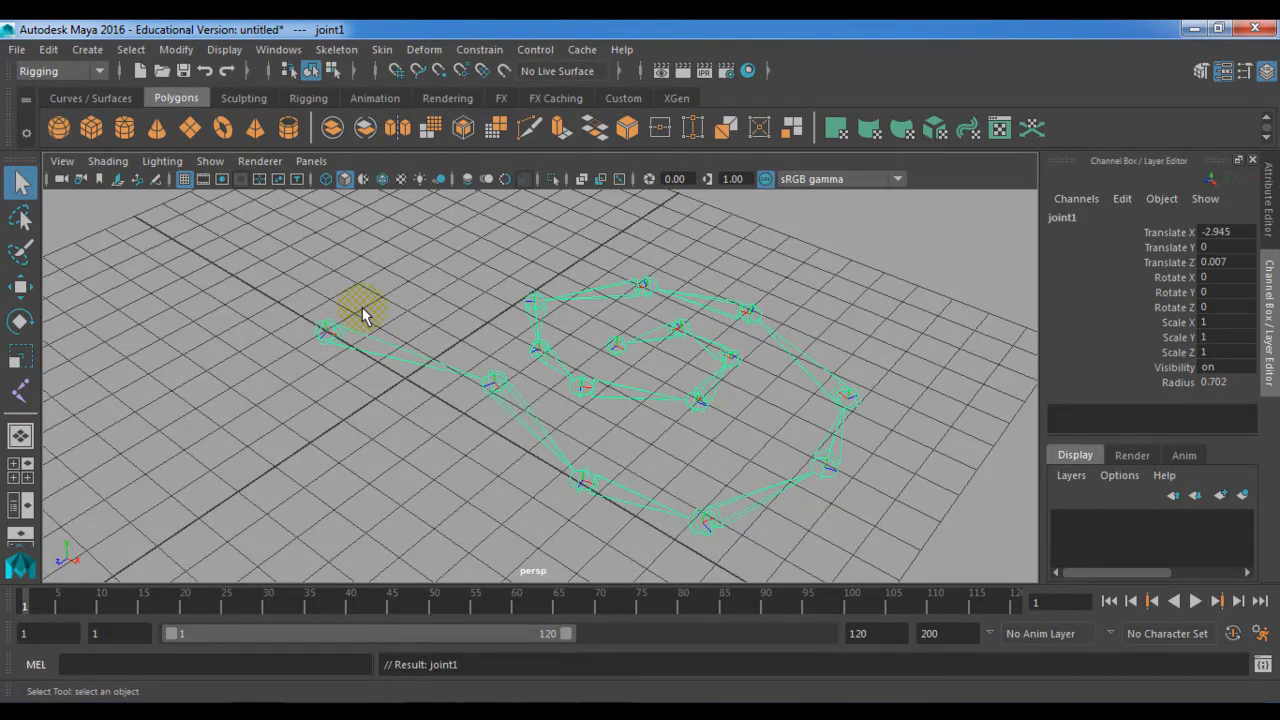
{"action": "left_click", "coordinate": [340, 276]}
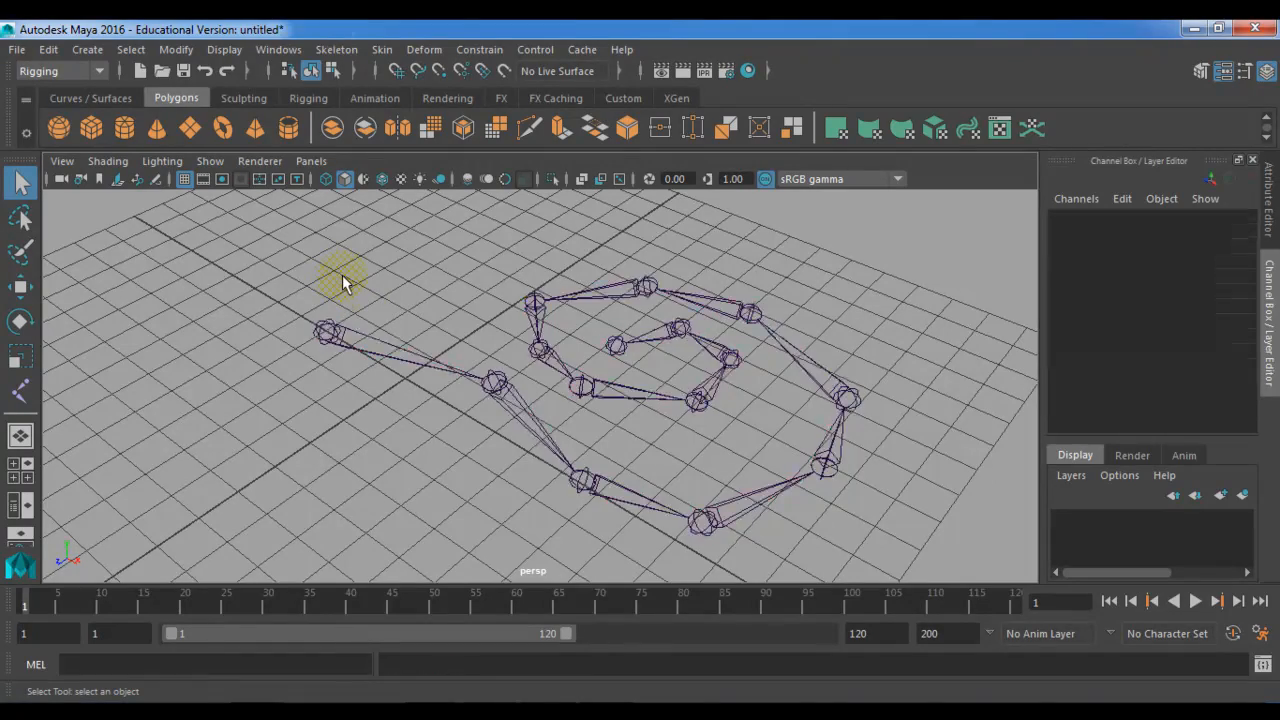
Select the root joint and examine the bones and joint axes along the chain from several angles.
{"action": "left_click", "coordinate": [327, 332]}
{"action": "left_click_drag", "start_coordinate": [357, 417], "coordinate": [229, 491], "text": "alt"}
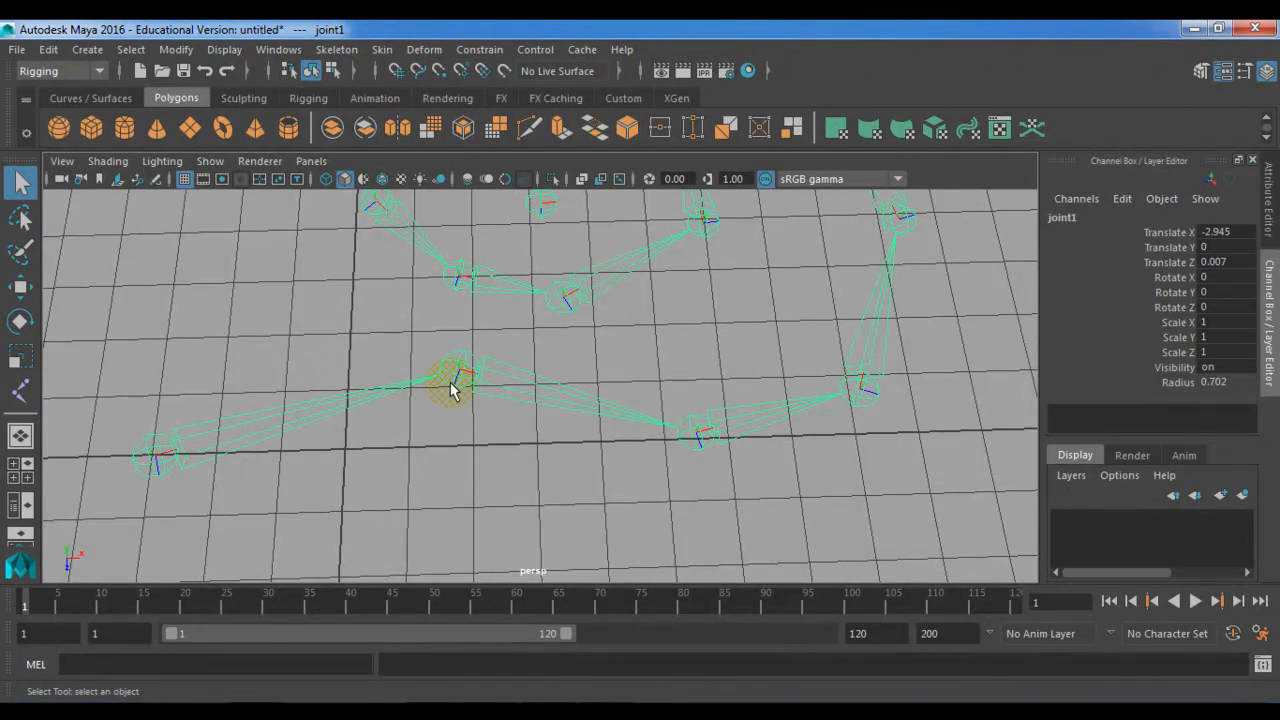
{"action": "left_click_drag", "start_coordinate": [414, 463], "coordinate": [525, 491], "text": "alt"}
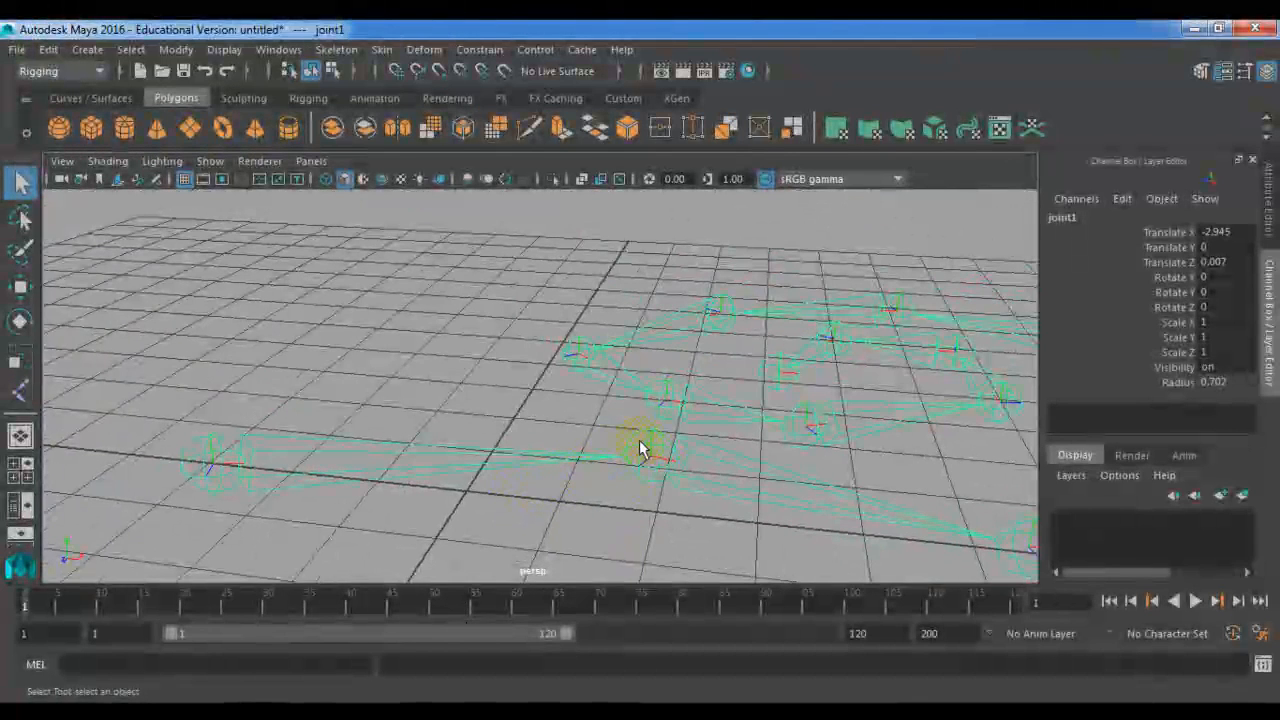
{"action": "left_click_drag", "start_coordinate": [641, 449], "coordinate": [509, 451], "text": "alt"}
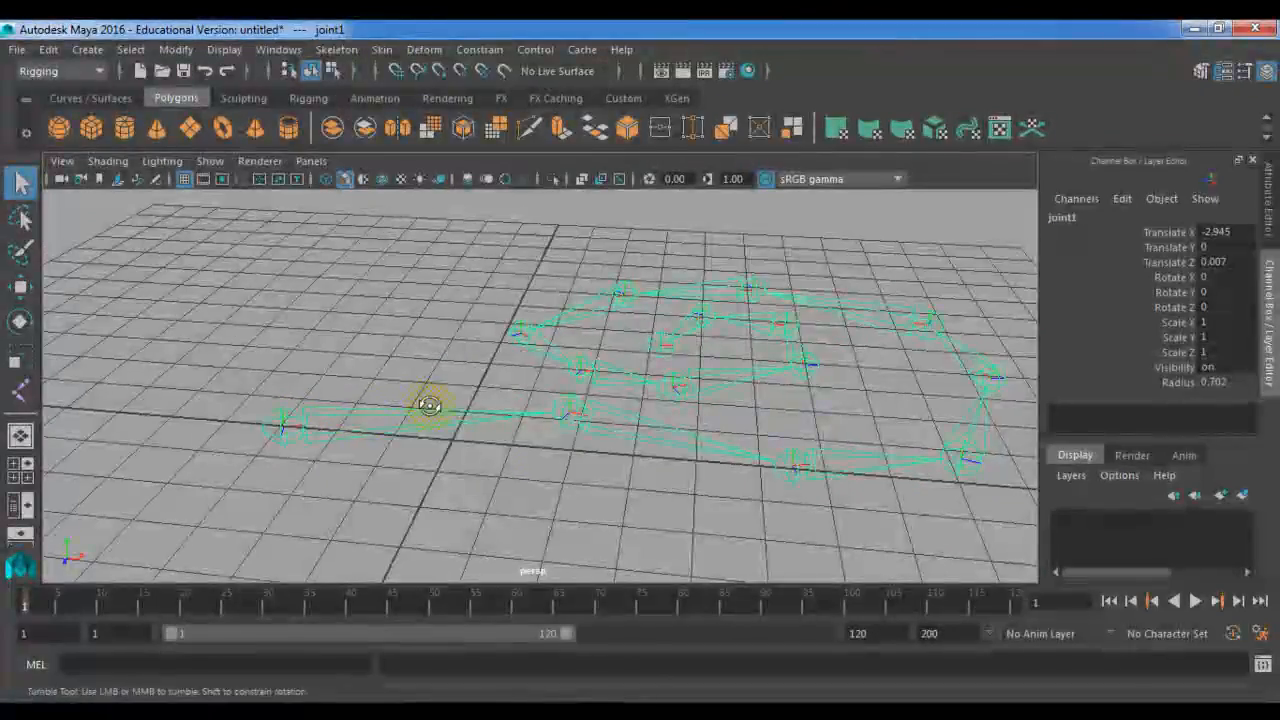
{"action": "left_click_drag", "start_coordinate": [429, 406], "coordinate": [434, 426], "text": "alt"}
{"action": "right_click_drag", "start_coordinate": [434, 426], "coordinate": [503, 474], "text": "alt"}
{"action": "middle_click_drag", "start_coordinate": [503, 474], "coordinate": [374, 466], "text": "alt"}
{"action": "right_click_drag", "start_coordinate": [472, 498], "coordinate": [329, 449], "text": "alt"}
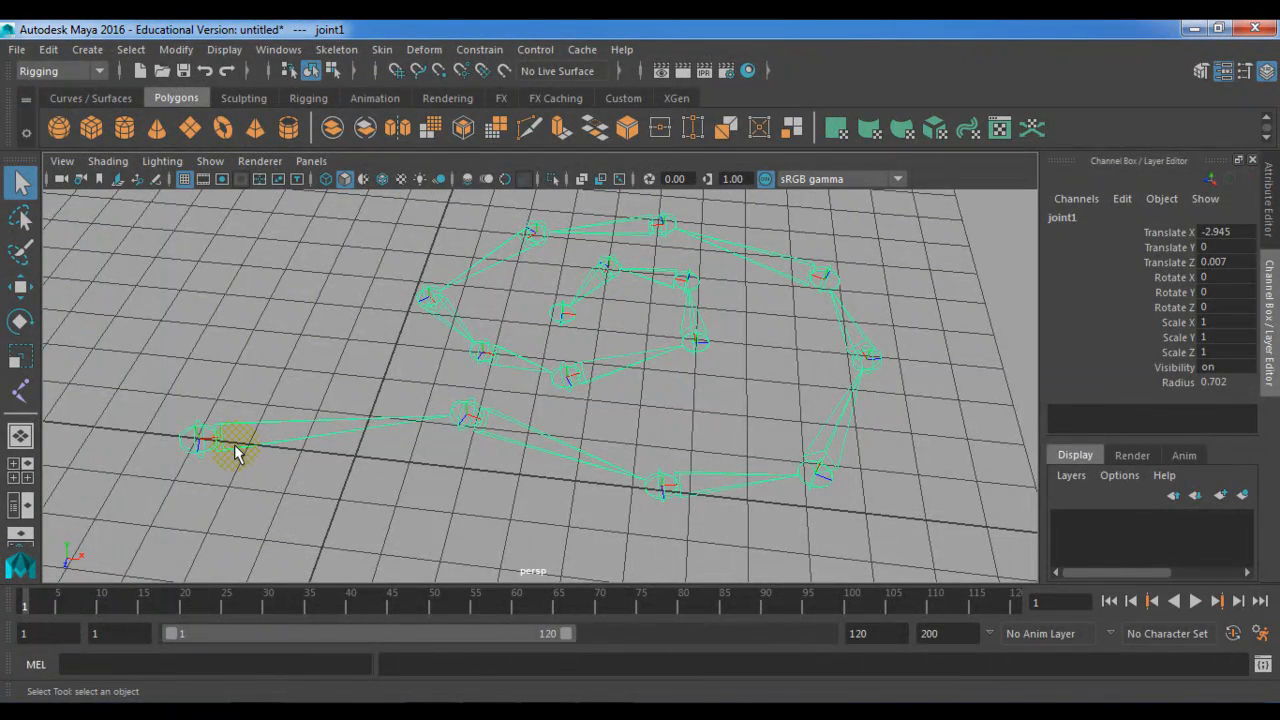
Rotate the root joint about 27° around its Y axis and undo a further trial rotation.
{"action": "key", "text": "e"}
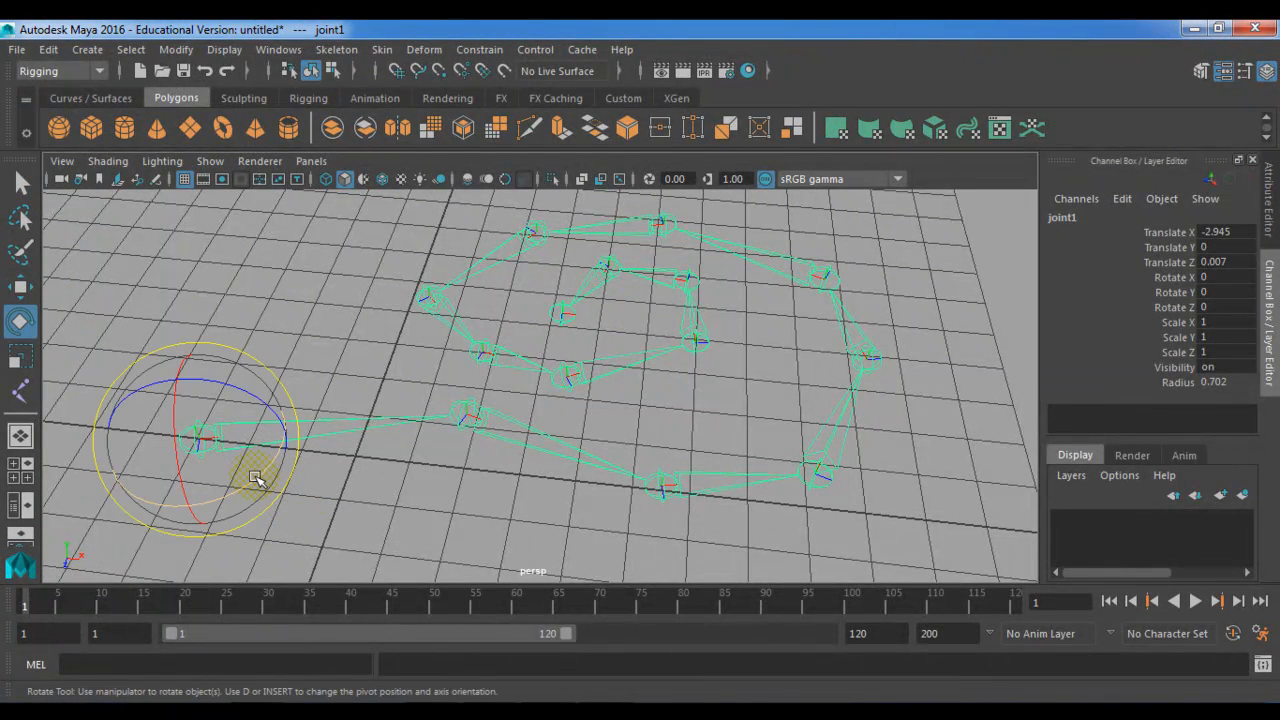
{"action": "left_click_drag", "start_coordinate": [229, 481], "coordinate": [323, 469]}
{"action": "scroll", "coordinate": [330, 469], "scroll_direction": "down", "scroll_amount": 5}
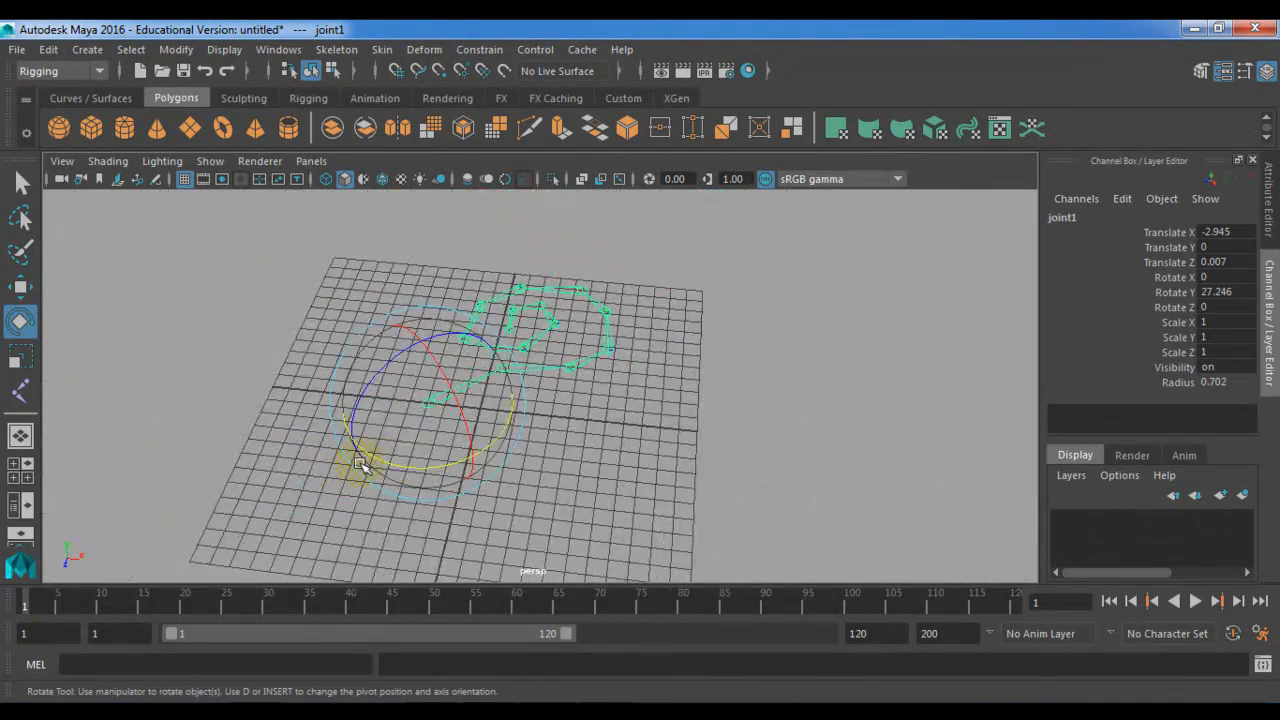
{"action": "left_click_drag", "start_coordinate": [489, 424], "coordinate": [408, 465]}
{"action": "key", "text": "ctrl+z"}
Try rotating single joints along the outer arc of the chain and undo the last change.
{"action": "scroll", "coordinate": [528, 452], "scroll_direction": "up", "scroll_amount": 2}
{"action": "left_click", "coordinate": [537, 362]}
{"action": "middle_click_drag", "start_coordinate": [538, 381], "coordinate": [442, 454], "text": "alt"}
{"action": "left_click_drag", "start_coordinate": [470, 460], "coordinate": [497, 481]}
{"action": "left_click", "coordinate": [515, 418]}
{"action": "left_click", "coordinate": [510, 410]}
{"action": "mouse_move", "coordinate": [586, 449]}
{"action": "left_mouse_down", "text": "alt"}
{"action": "mouse_move", "coordinate": [466, 457]}
{"action": "mouse_move", "coordinate": [614, 509]}
{"action": "mouse_move", "coordinate": [516, 468]}
{"action": "mouse_move", "coordinate": [569, 463]}
{"action": "left_mouse_up", "text": "alt"}
{"action": "left_click", "coordinate": [583, 400]}
{"action": "left_click", "coordinate": [583, 400]}
{"action": "key", "text": "ctrl+z"}
Try rotating the fifth joint around its Y axis and undo the rotation.
{"action": "left_click", "coordinate": [660, 358]}
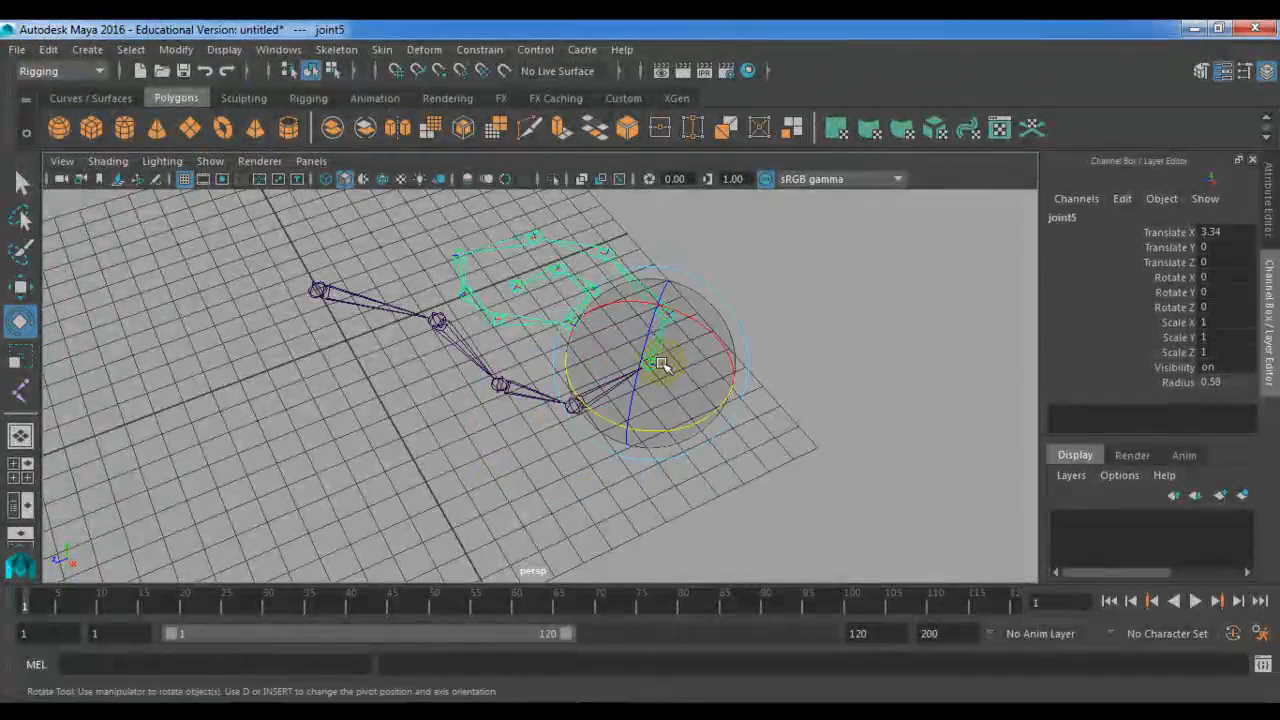
{"action": "left_click_drag", "start_coordinate": [662, 427], "coordinate": [568, 435]}
{"action": "key", "text": "ctrl+z"}
Try rotating the sixth joint about -34° around its Y axis and clear the selection.
{"action": "right_click_drag", "start_coordinate": [568, 436], "coordinate": [557, 466], "text": "alt"}
{"action": "middle_click_drag", "start_coordinate": [557, 466], "coordinate": [414, 449], "text": "alt"}
{"action": "left_click", "coordinate": [650, 414]}
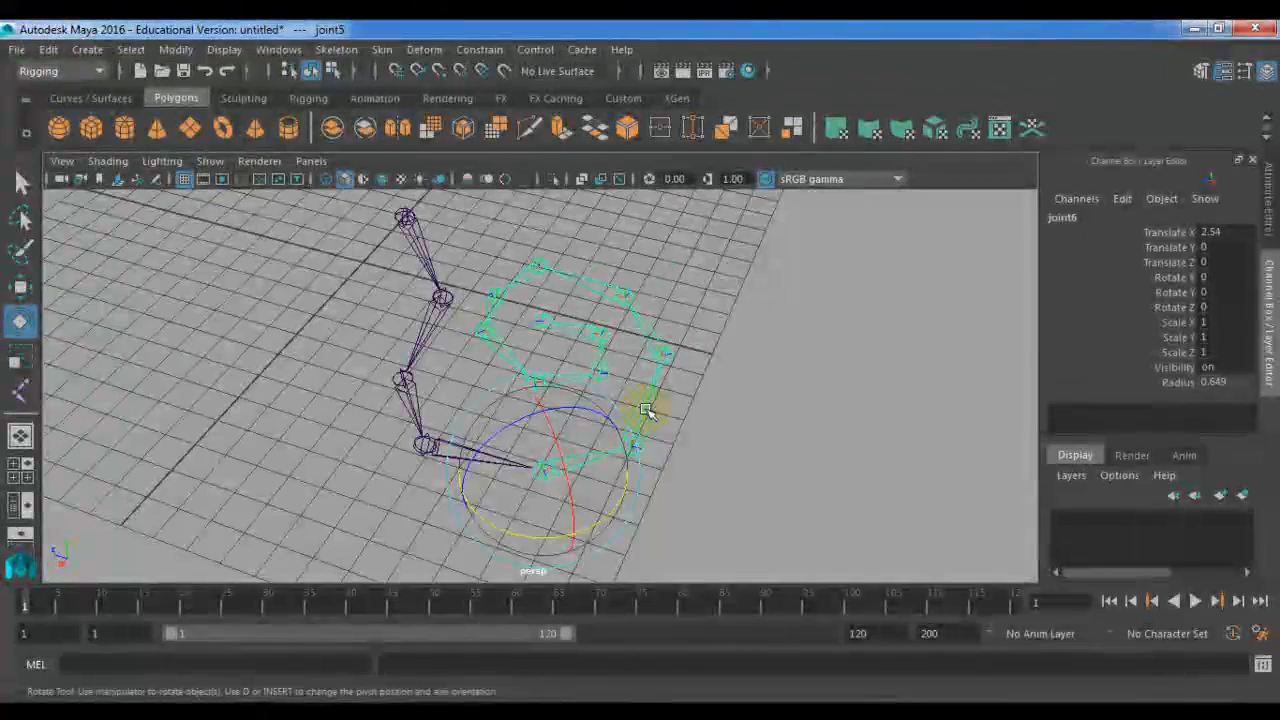
{"action": "left_click_drag", "start_coordinate": [612, 510], "coordinate": [586, 500]}
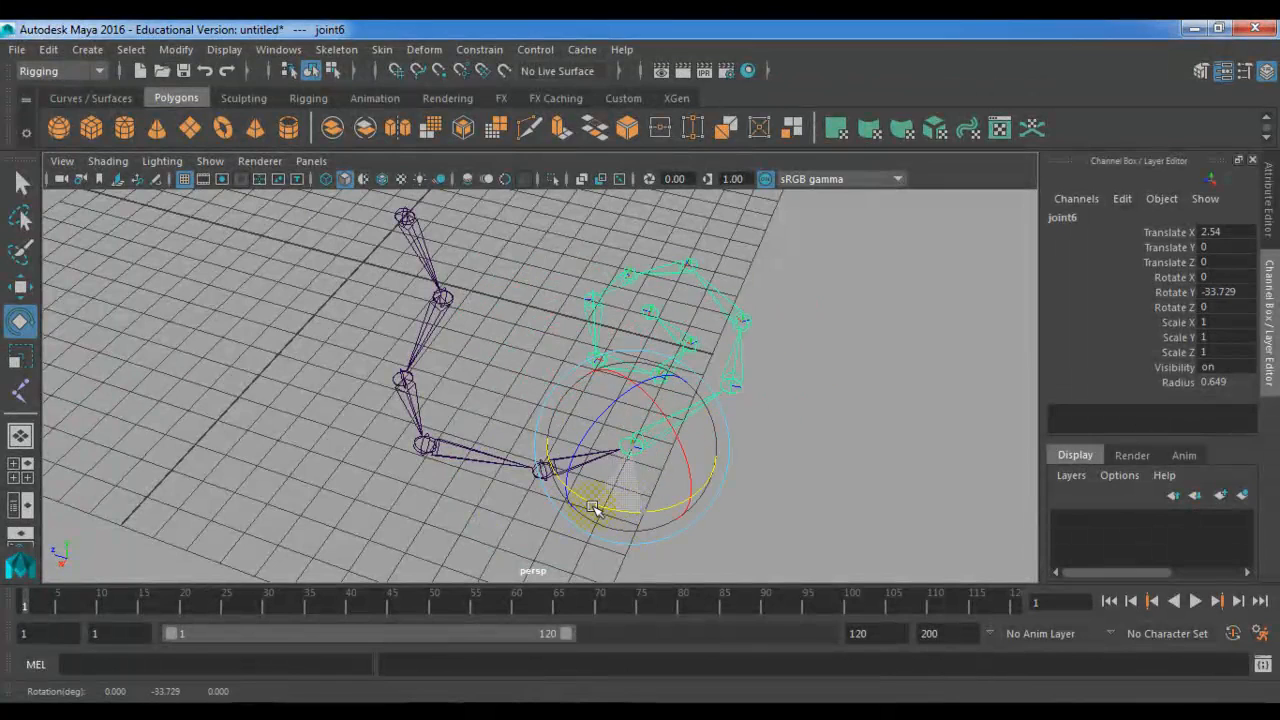
{"action": "left_click", "coordinate": [522, 557]}
{"action": "left_click", "coordinate": [624, 301]}
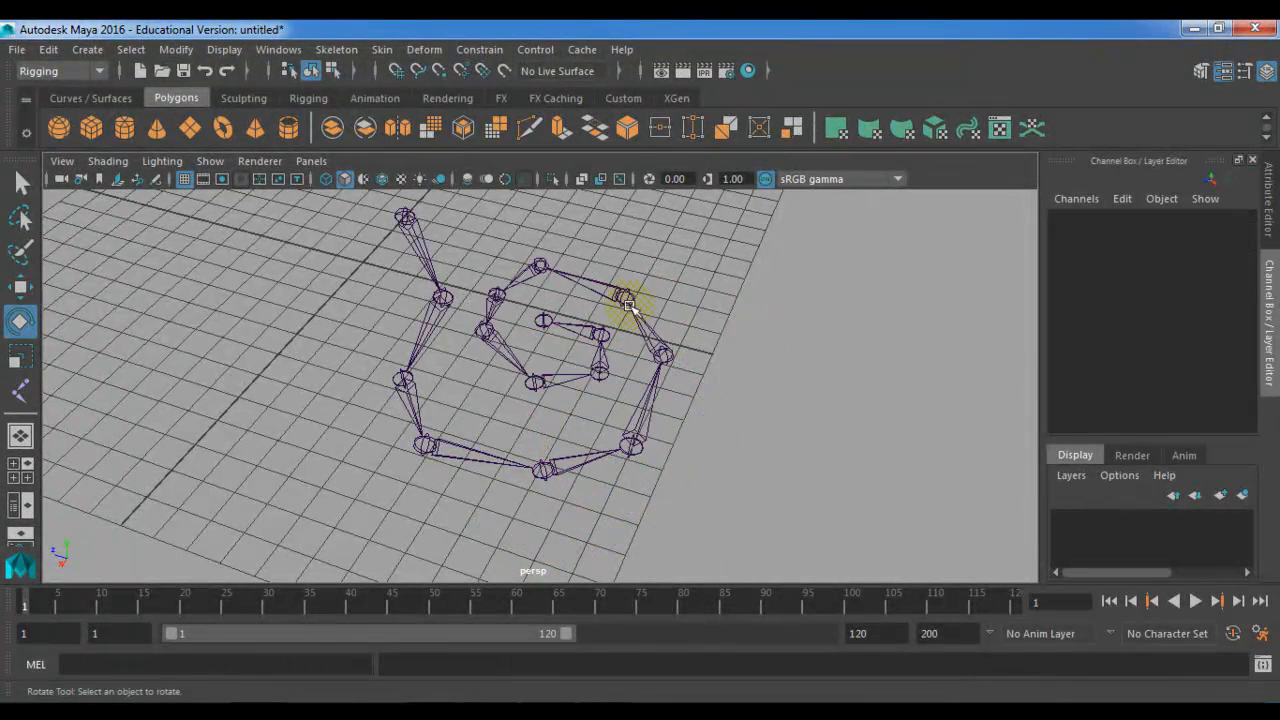
Rotate the end joint at the inner tip of the spiral about -7° around its Y axis and deselect it.
{"action": "left_click_drag", "start_coordinate": [441, 412], "coordinate": [515, 390], "text": "alt"}
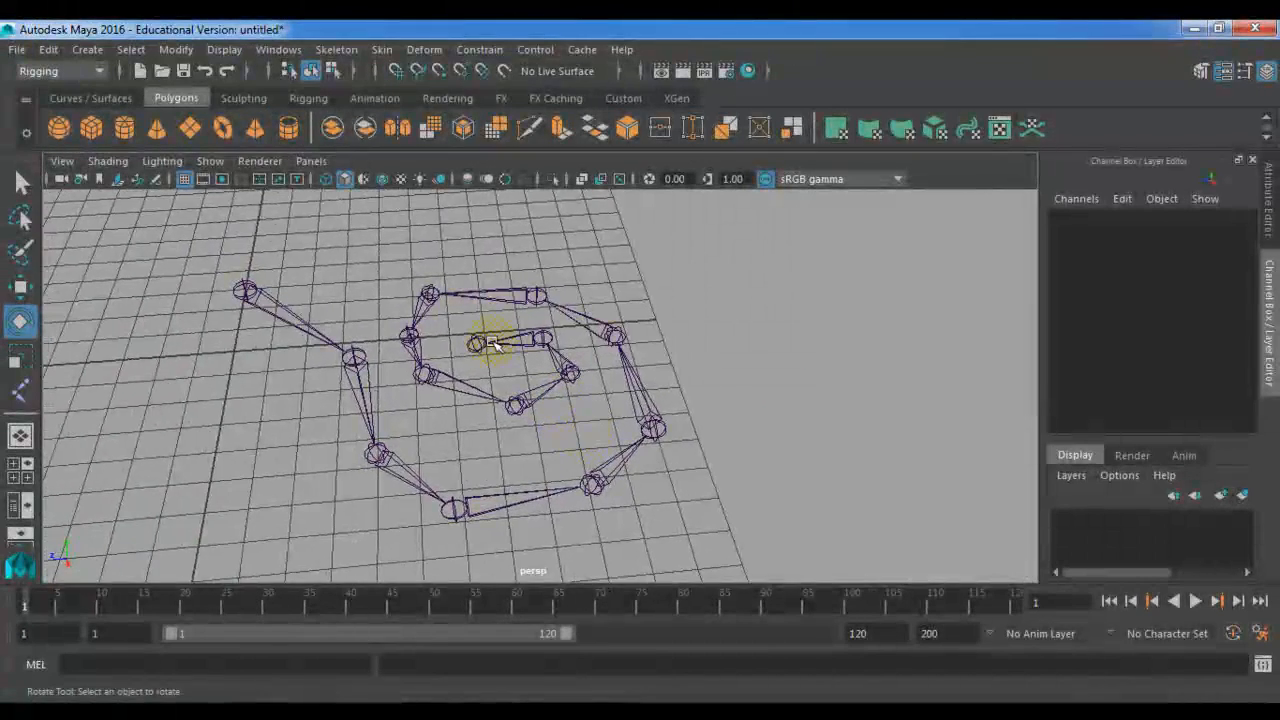
{"action": "left_click", "coordinate": [474, 343]}
{"action": "left_click_drag", "start_coordinate": [474, 343], "coordinate": [497, 381]}
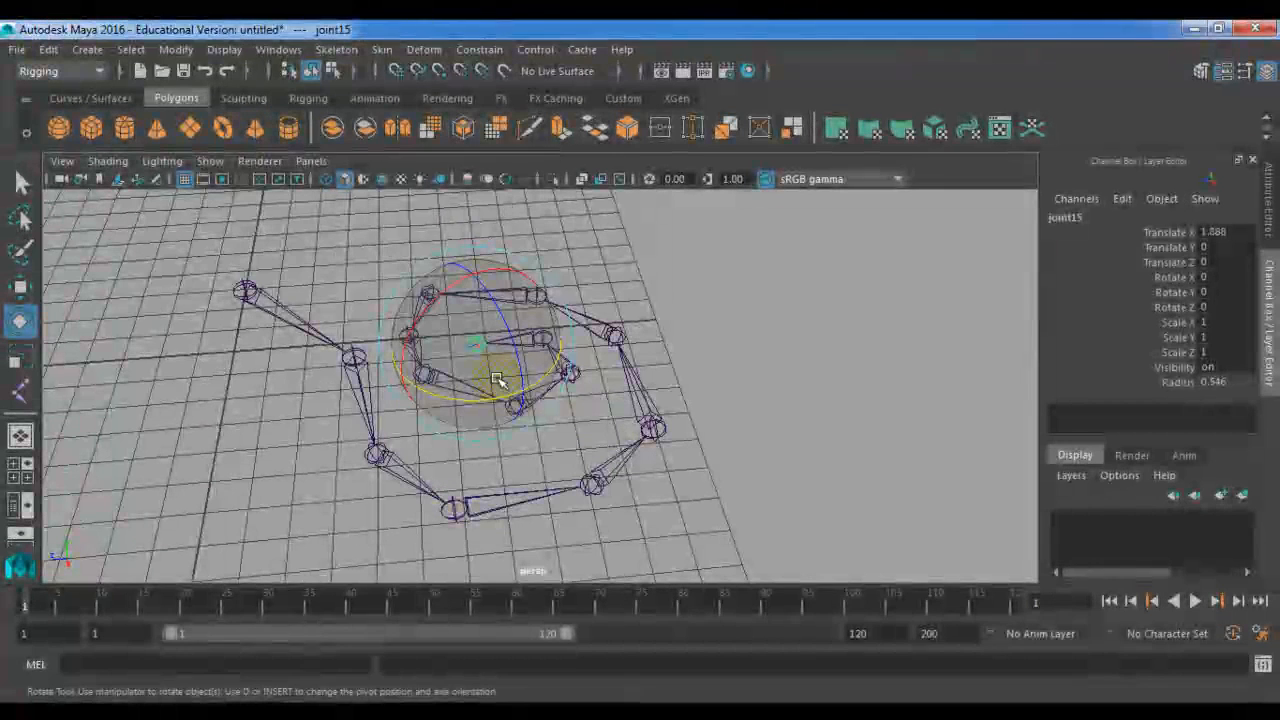
{"action": "left_click_drag", "start_coordinate": [491, 380], "coordinate": [485, 391]}
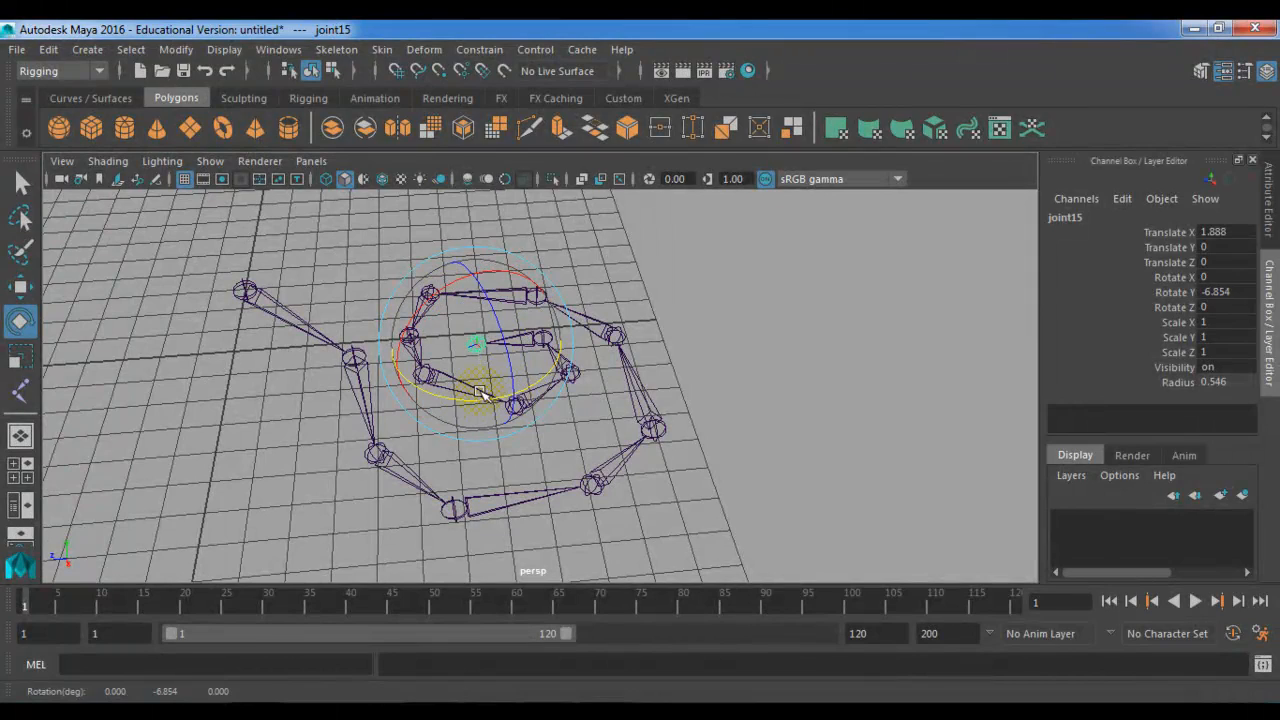
{"action": "left_click", "coordinate": [640, 318]}
{"action": "scroll", "coordinate": [614, 388], "scroll_direction": "down", "scroll_amount": 1}
{"action": "left_click_drag", "start_coordinate": [526, 446], "coordinate": [627, 443], "text": "alt"}
{"action": "right_click_drag", "start_coordinate": [627, 443], "coordinate": [537, 448], "text": "alt"}
{"action": "middle_click_drag", "start_coordinate": [537, 448], "coordinate": [599, 433], "text": "alt"}
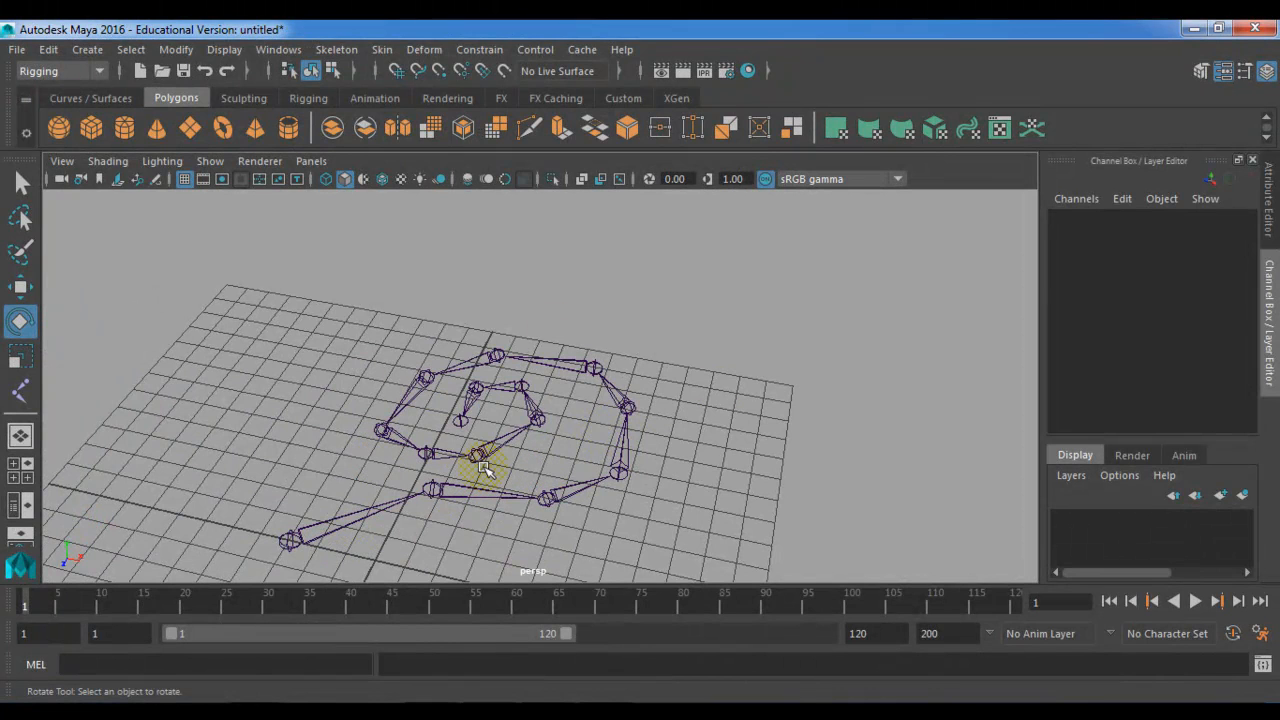
{"action": "middle_click_drag", "start_coordinate": [484, 467], "coordinate": [517, 434], "text": "alt"}
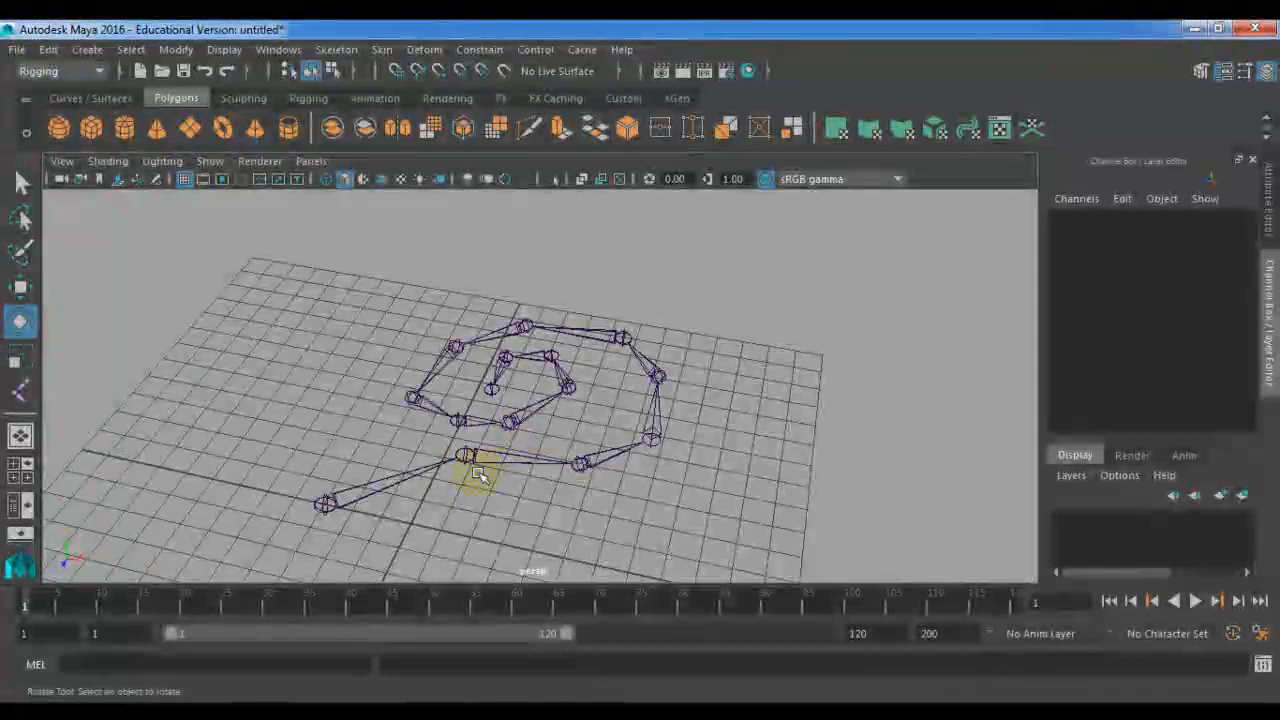
Try moving the second joint together with all its children using the Move tool, and undo the move.
{"action": "left_click", "coordinate": [389, 481]}
{"action": "left_click_drag", "start_coordinate": [513, 509], "coordinate": [474, 471], "text": "alt"}
{"action": "right_click_drag", "start_coordinate": [474, 471], "coordinate": [487, 490], "text": "alt"}
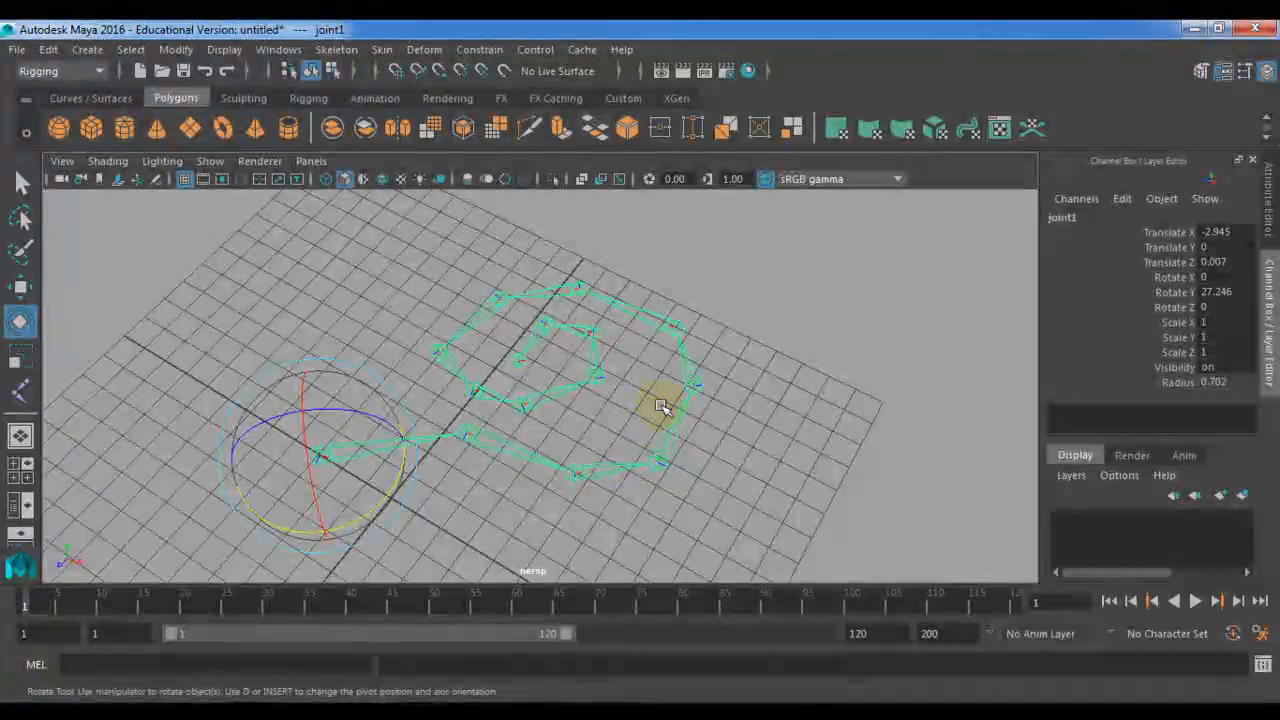
{"action": "left_click", "coordinate": [477, 440]}
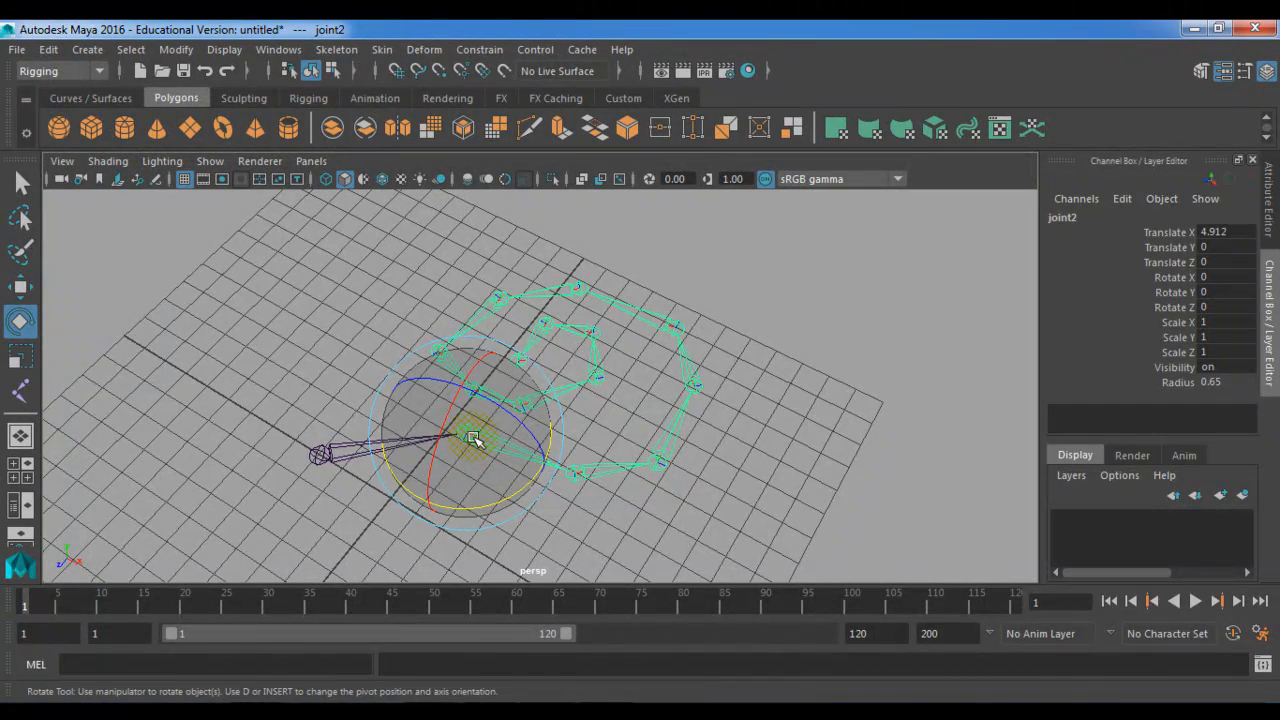
{"action": "key", "text": "w"}
{"action": "left_click_drag", "start_coordinate": [448, 468], "coordinate": [400, 530]}
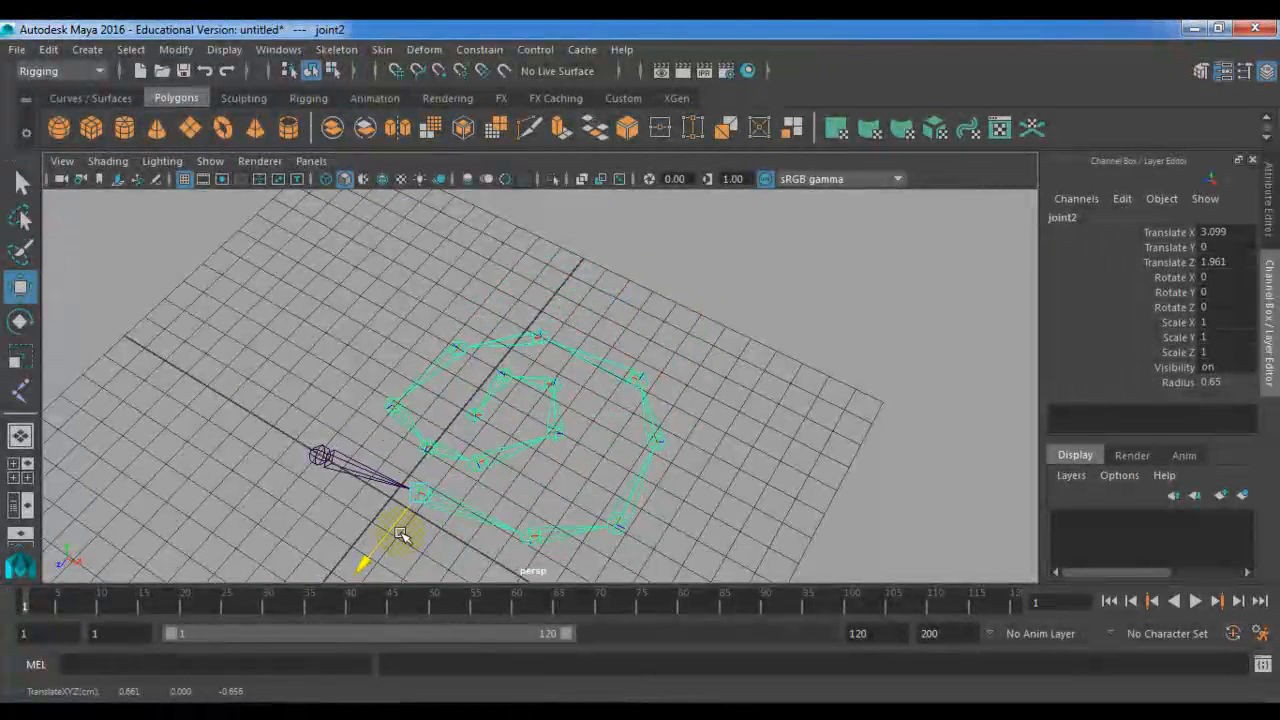
{"action": "key", "text": "ctrl+z"}
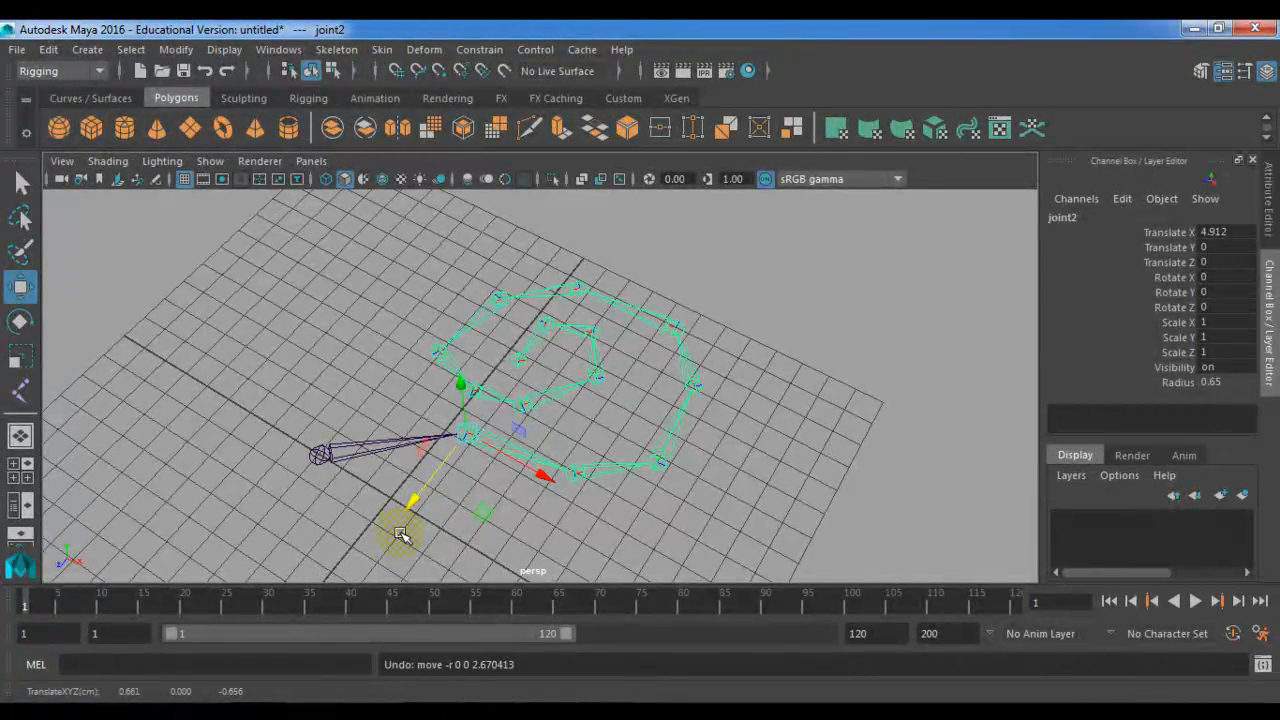
Switch to pivot editing and reposition the second and third joints on their own, leaving their child joints in place.
{"action": "key", "text": "Insert"}
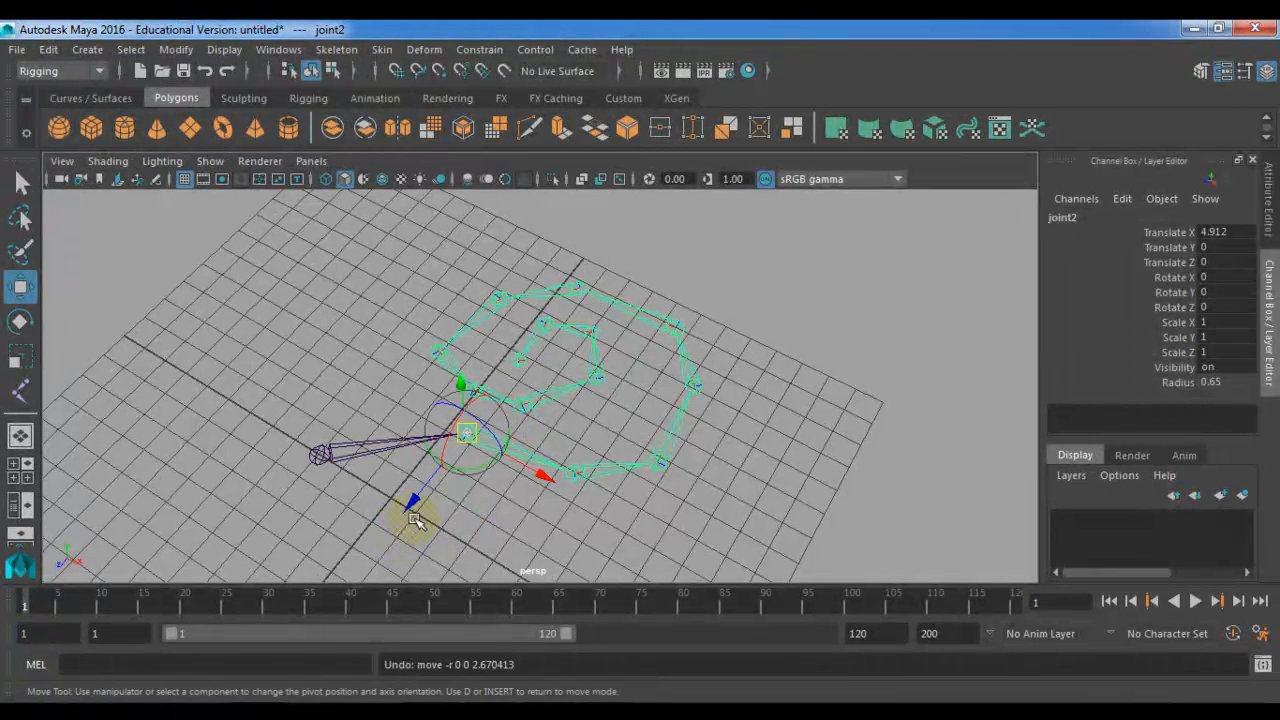
{"action": "left_click_drag", "start_coordinate": [416, 501], "coordinate": [376, 552]}
{"action": "mouse_move", "coordinate": [497, 518]}
{"action": "left_mouse_down"}
{"action": "mouse_move", "coordinate": [523, 526]}
{"action": "mouse_move", "coordinate": [509, 526]}
{"action": "left_mouse_up"}
{"action": "left_click_drag", "start_coordinate": [386, 563], "coordinate": [386, 551]}
{"action": "left_click", "coordinate": [581, 470]}
{"action": "key", "text": "d"}
{"action": "left_click_drag", "start_coordinate": [541, 519], "coordinate": [384, 557]}
Adjust the second joint again and place the third at about X 3.454, Y -0.232, Z -0.793 without moving its children.
{"action": "left_click", "coordinate": [442, 484]}
{"action": "key", "text": "d"}
{"action": "left_click_drag", "start_coordinate": [511, 532], "coordinate": [501, 530]}
{"action": "left_click", "coordinate": [565, 492]}
{"action": "key", "text": "d"}
{"action": "left_click_drag", "start_coordinate": [560, 498], "coordinate": [536, 506]}
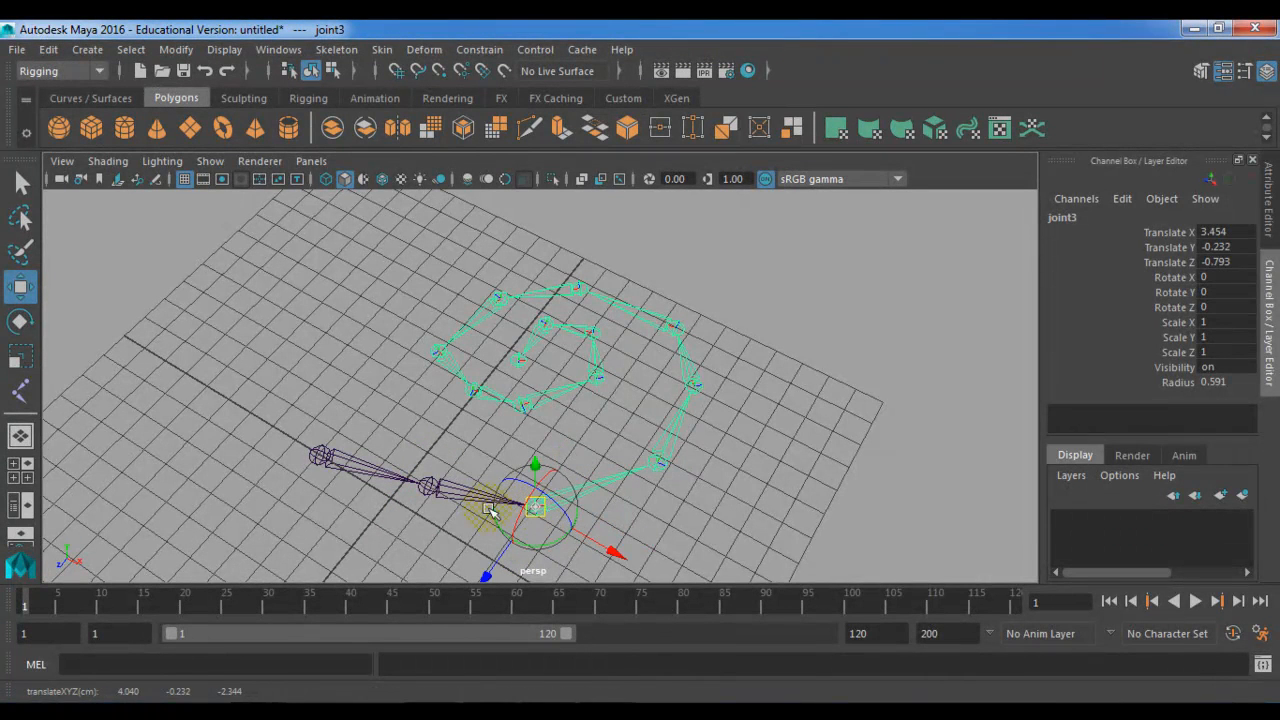
Fine-tune the second joint to about X 3.024, Y -0.083, Z 1.835 and the third to about X 3.539, Y -0.232, Z -0.83.
{"action": "left_click", "coordinate": [432, 494]}
{"action": "key", "text": "d"}
{"action": "left_click_drag", "start_coordinate": [436, 489], "coordinate": [422, 494]}
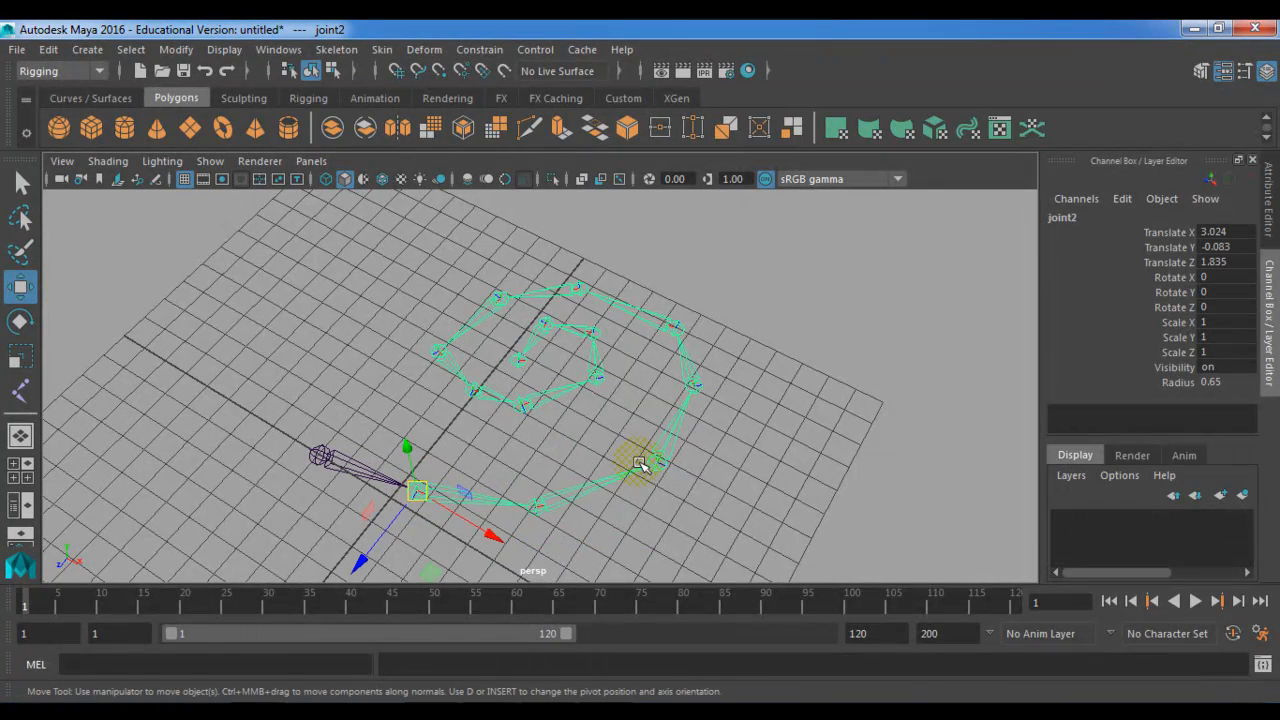
{"action": "left_click", "coordinate": [569, 490]}
{"action": "key", "text": "d"}
{"action": "left_click_drag", "start_coordinate": [532, 508], "coordinate": [527, 512]}
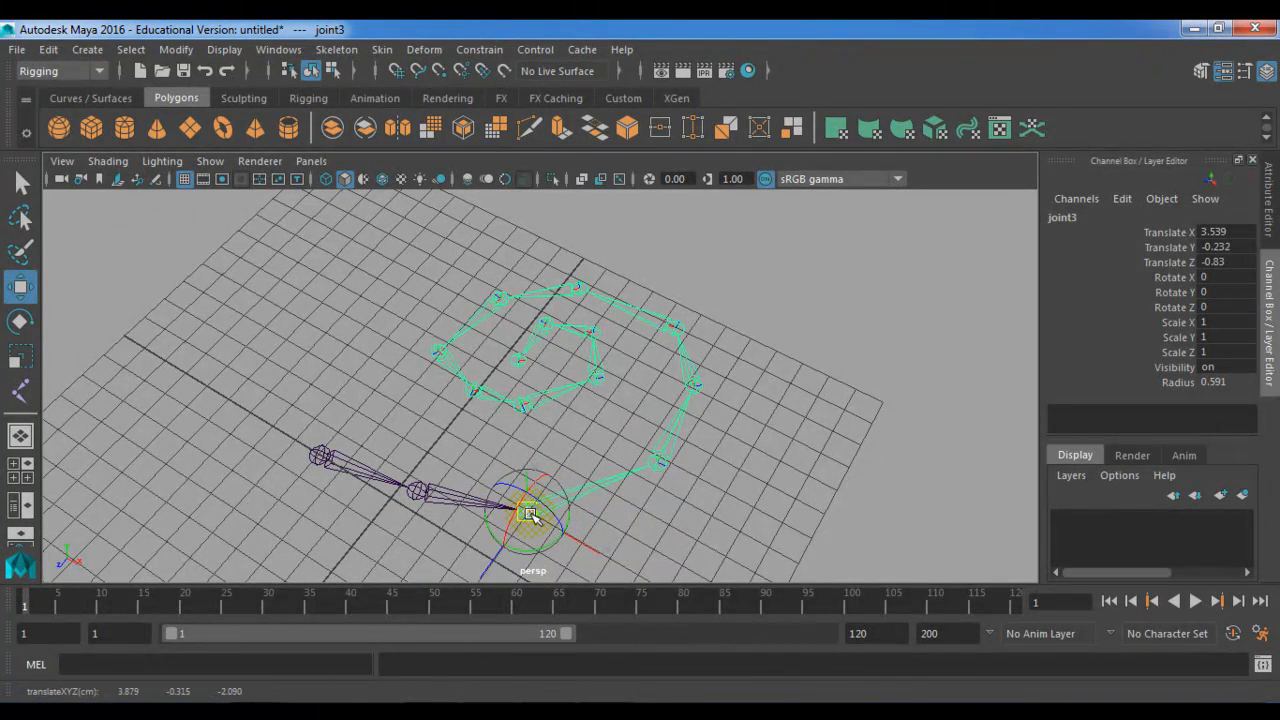
Reposition the fourth, fifth and sixth joints individually so the outer arc of the spiral curves evenly outward.
{"action": "left_click", "coordinate": [668, 446]}
{"action": "mouse_move", "coordinate": [665, 463]}
{"action": "left_mouse_down"}
{"action": "mouse_move", "coordinate": [648, 482]}
{"action": "mouse_move", "coordinate": [657, 472]}
{"action": "left_mouse_up"}
{"action": "left_click", "coordinate": [693, 385]}
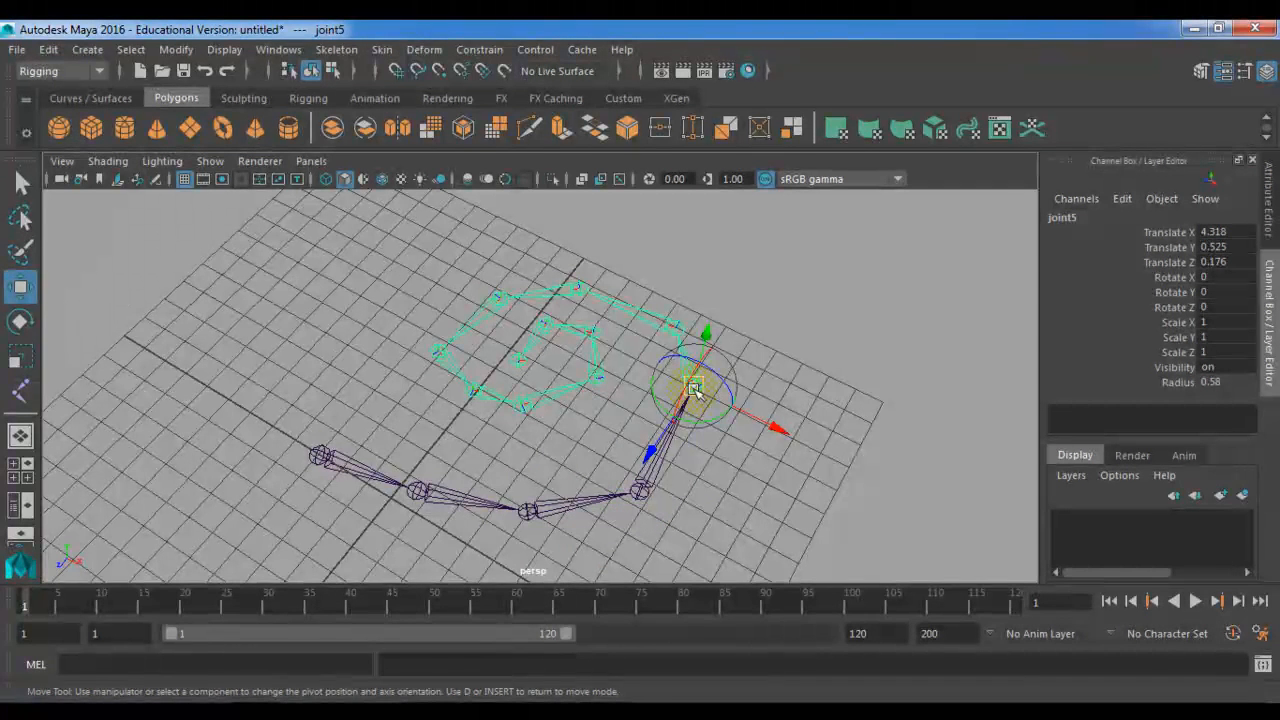
{"action": "left_click_drag", "start_coordinate": [738, 420], "coordinate": [659, 489]}
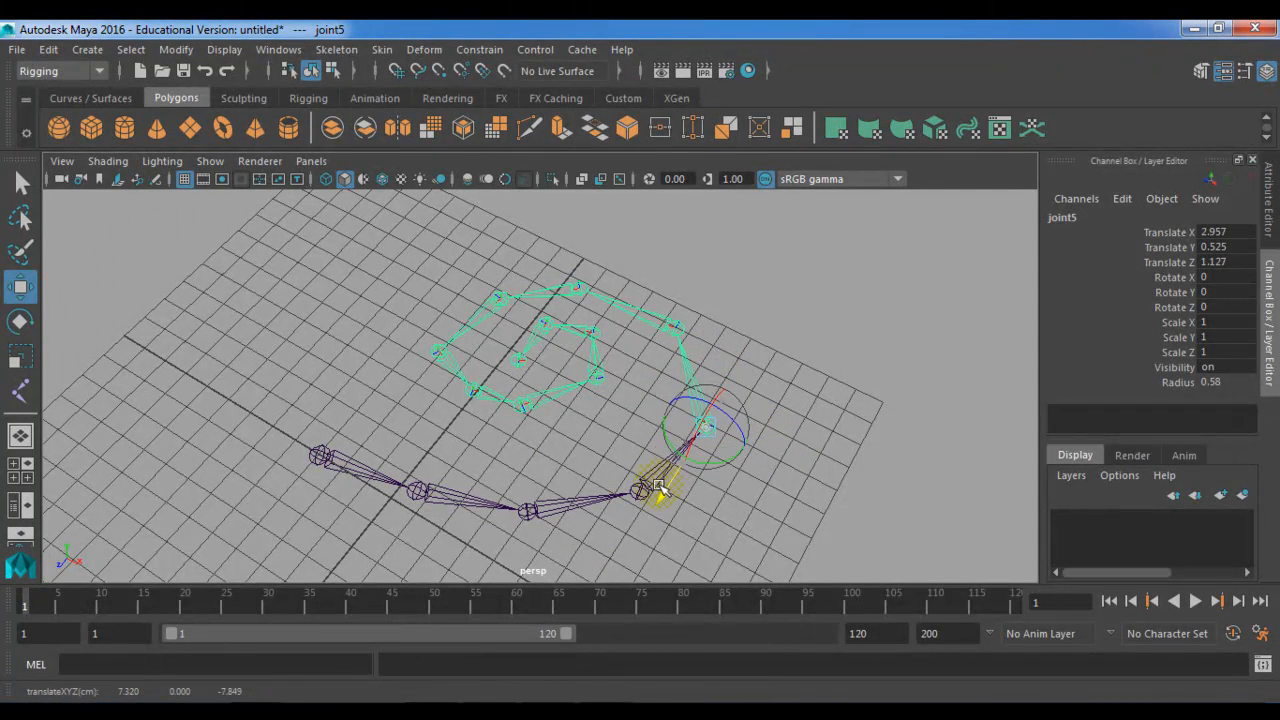
{"action": "left_click", "coordinate": [674, 328]}
{"action": "left_click_drag", "start_coordinate": [744, 364], "coordinate": [776, 387]}
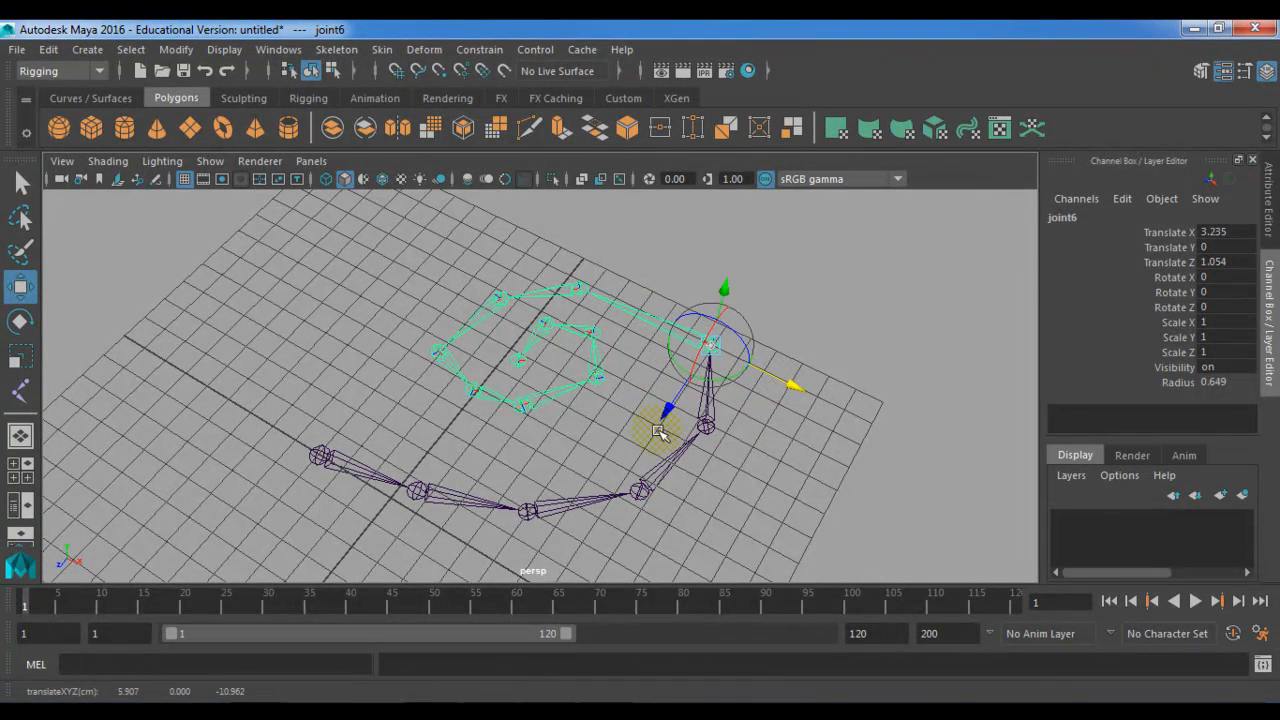
Reposition the seventh and eighth joints individually to round out the far side of the spiral.
{"action": "left_click", "coordinate": [568, 288]}
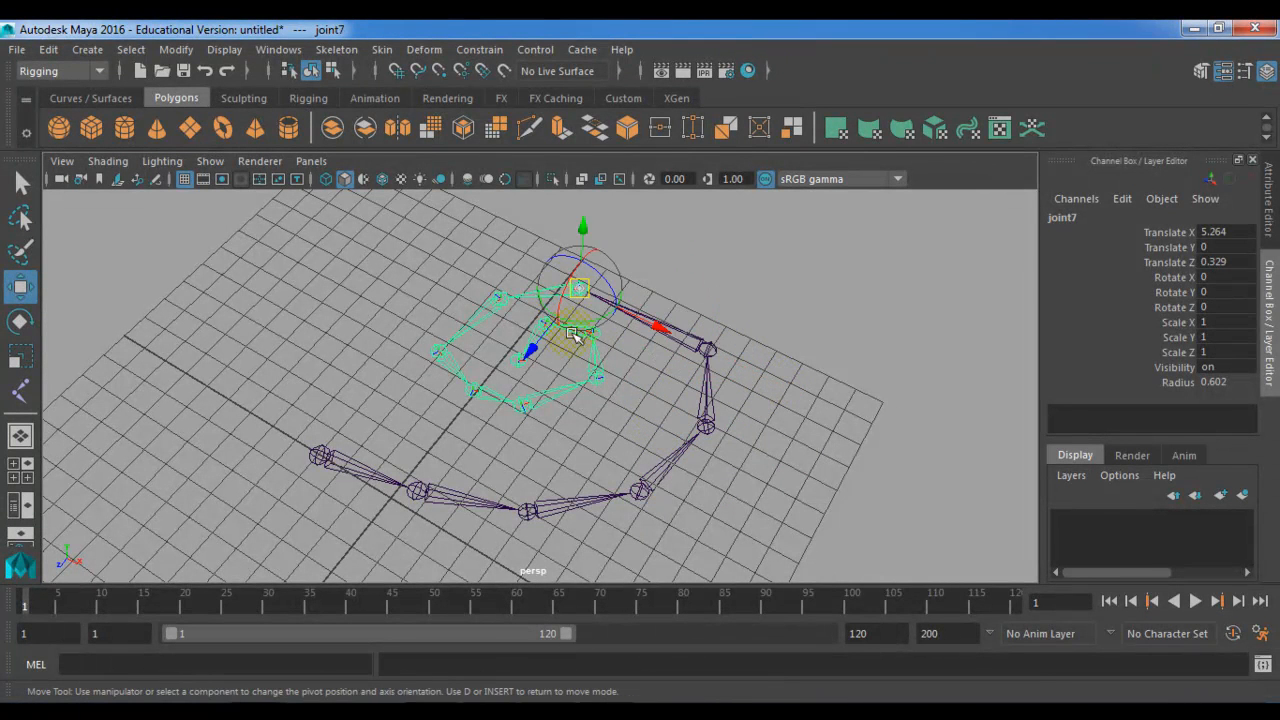
{"action": "left_click_drag", "start_coordinate": [652, 322], "coordinate": [692, 341]}
{"action": "left_click_drag", "start_coordinate": [576, 358], "coordinate": [597, 343]}
{"action": "left_click", "coordinate": [500, 299]}
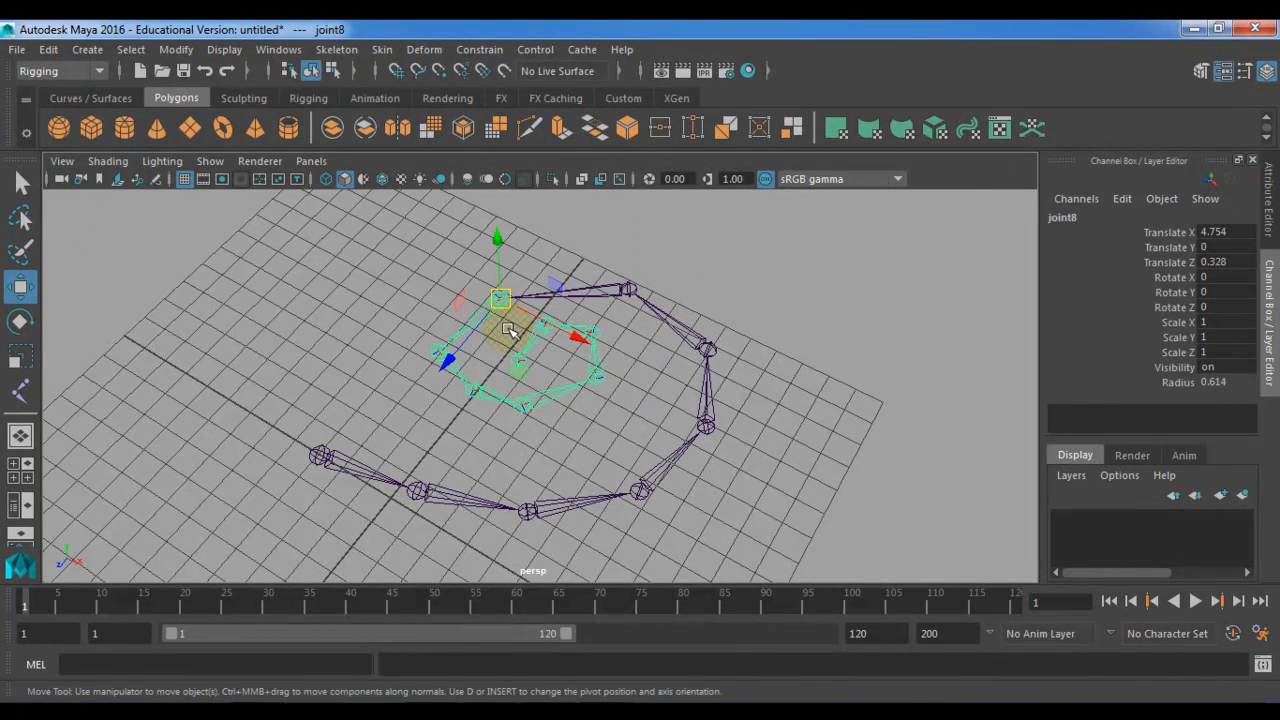
{"action": "left_click_drag", "start_coordinate": [508, 330], "coordinate": [560, 335]}
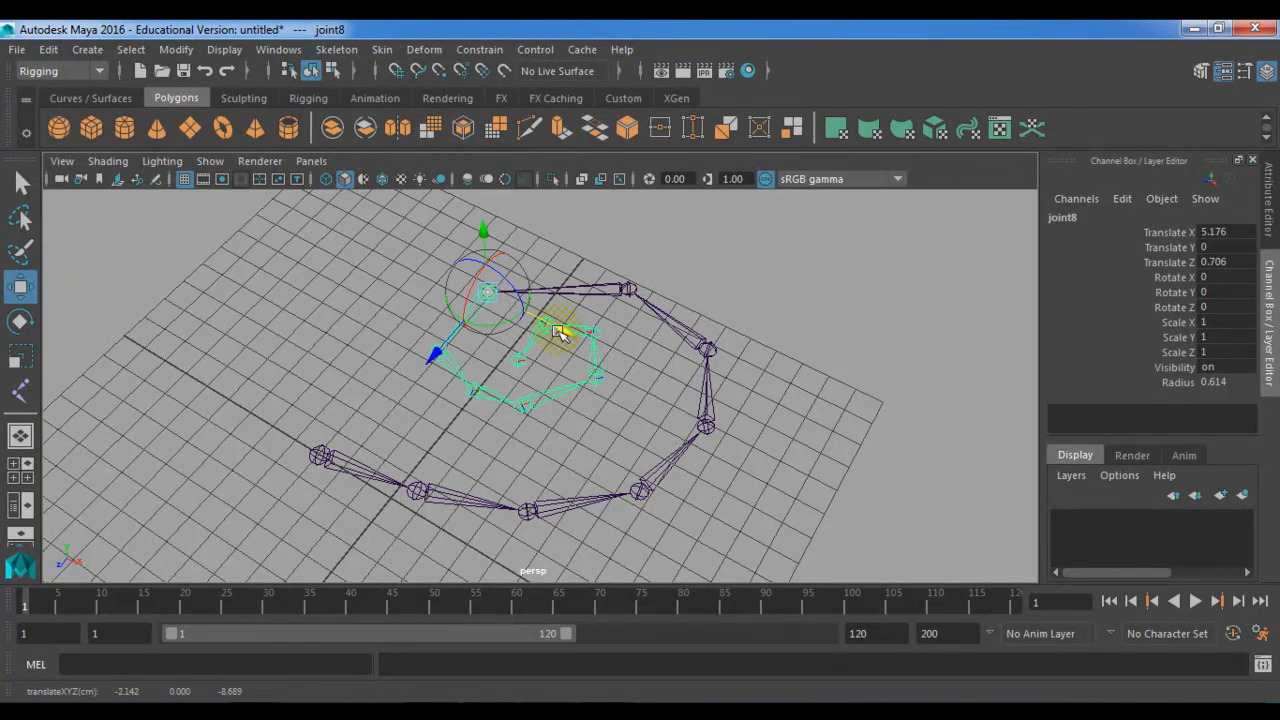
{"action": "left_click_drag", "start_coordinate": [425, 356], "coordinate": [451, 337]}
{"action": "mouse_move", "coordinate": [571, 314]}
{"action": "left_mouse_down"}
{"action": "mouse_move", "coordinate": [585, 313]}
{"action": "mouse_move", "coordinate": [572, 311]}
{"action": "left_mouse_up"}
Adjust the ninth, tenth and eleventh joints individually to even out the inner turn, and clear the selection.
{"action": "left_click", "coordinate": [435, 354]}
{"action": "left_click_drag", "start_coordinate": [437, 354], "coordinate": [440, 320]}
{"action": "left_click", "coordinate": [476, 390]}
{"action": "left_click_drag", "start_coordinate": [476, 390], "coordinate": [452, 385]}
{"action": "left_click", "coordinate": [527, 410]}
{"action": "left_click_drag", "start_coordinate": [527, 410], "coordinate": [527, 414]}
{"action": "left_click", "coordinate": [547, 335]}
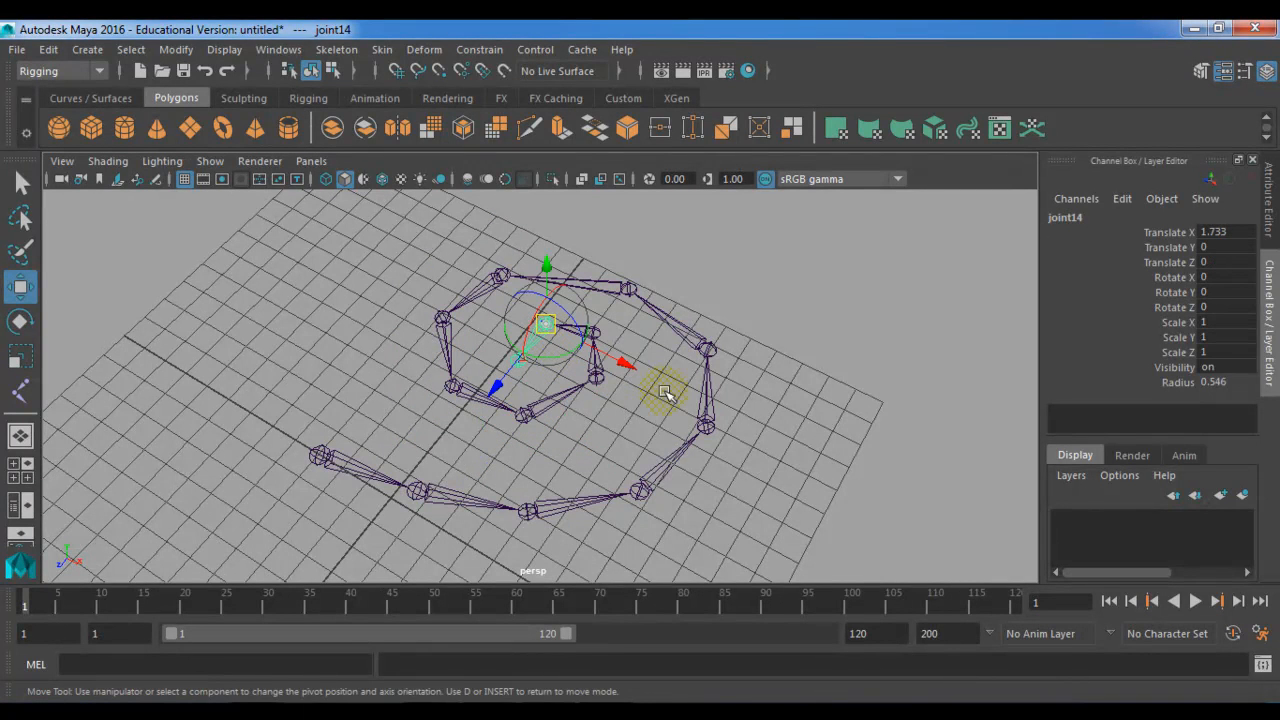
{"action": "left_click", "coordinate": [817, 427]}
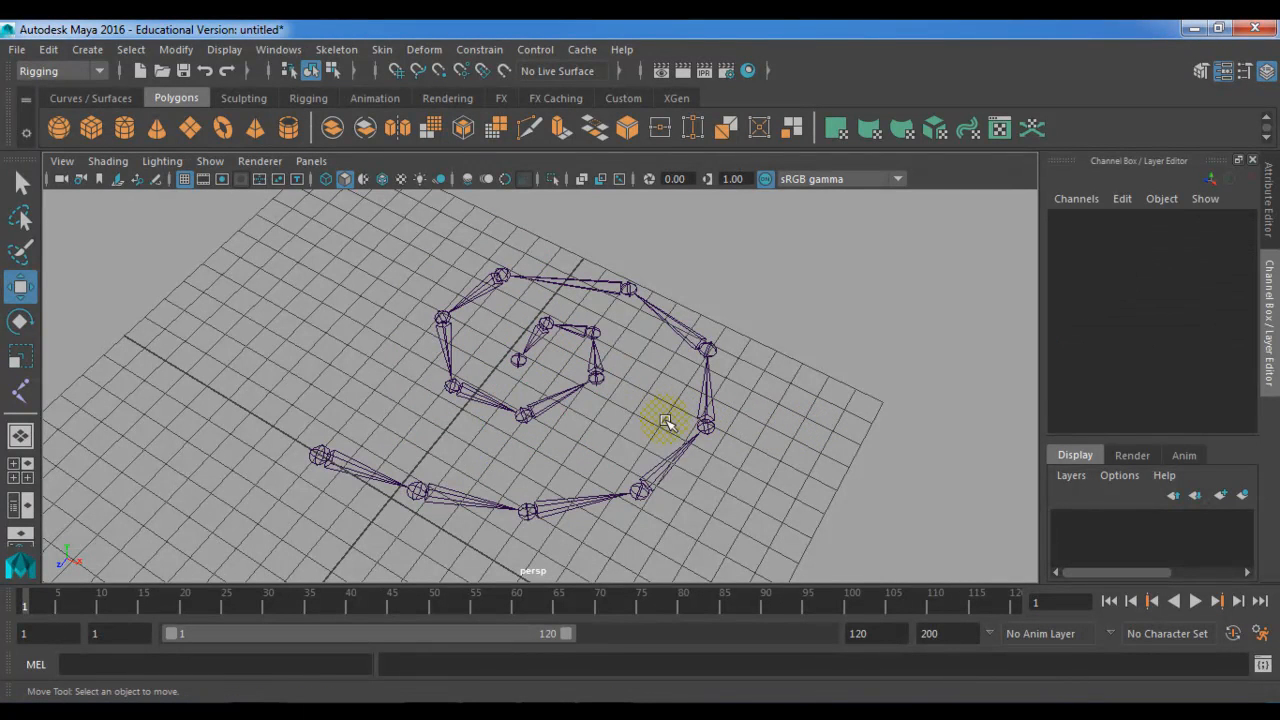
Try deleting the second-to-last joint near the spiral's inner tip, undo the deletion and clear the selection.
{"action": "left_click", "coordinate": [686, 450]}
{"action": "left_click_drag", "start_coordinate": [731, 493], "coordinate": [654, 448], "text": "alt"}
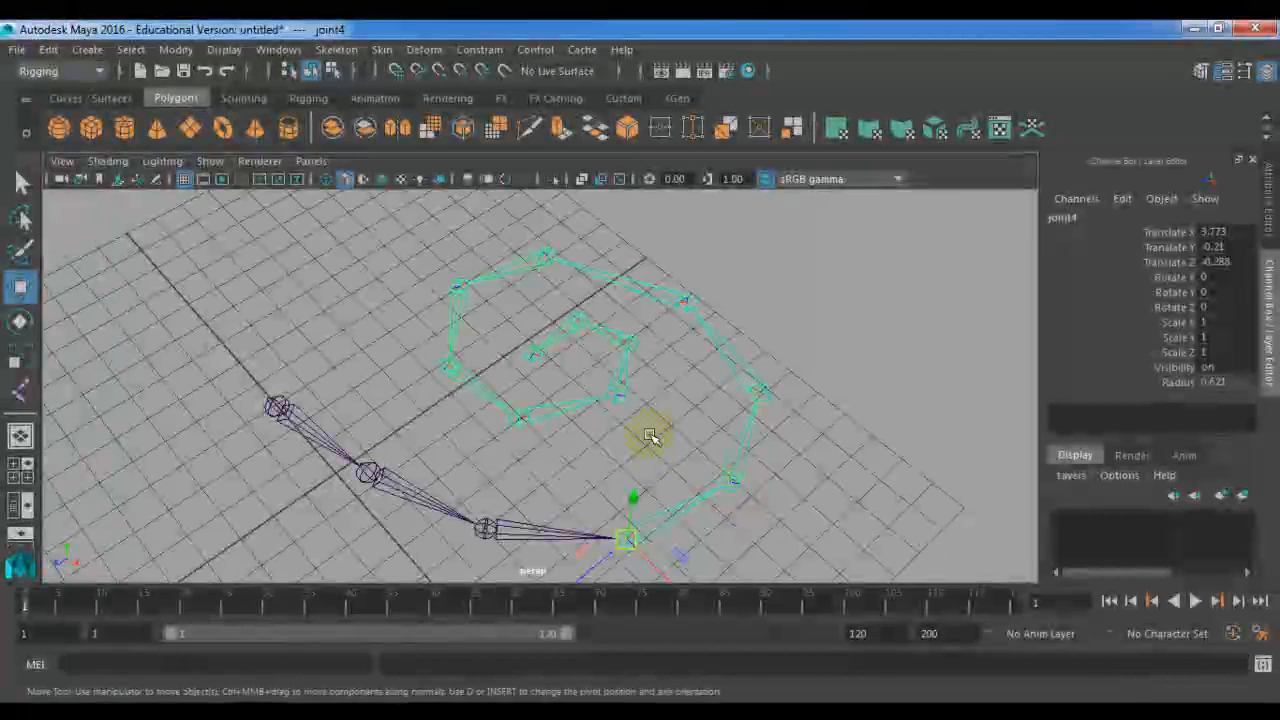
{"action": "left_click", "coordinate": [650, 437]}
{"action": "left_click", "coordinate": [572, 322]}
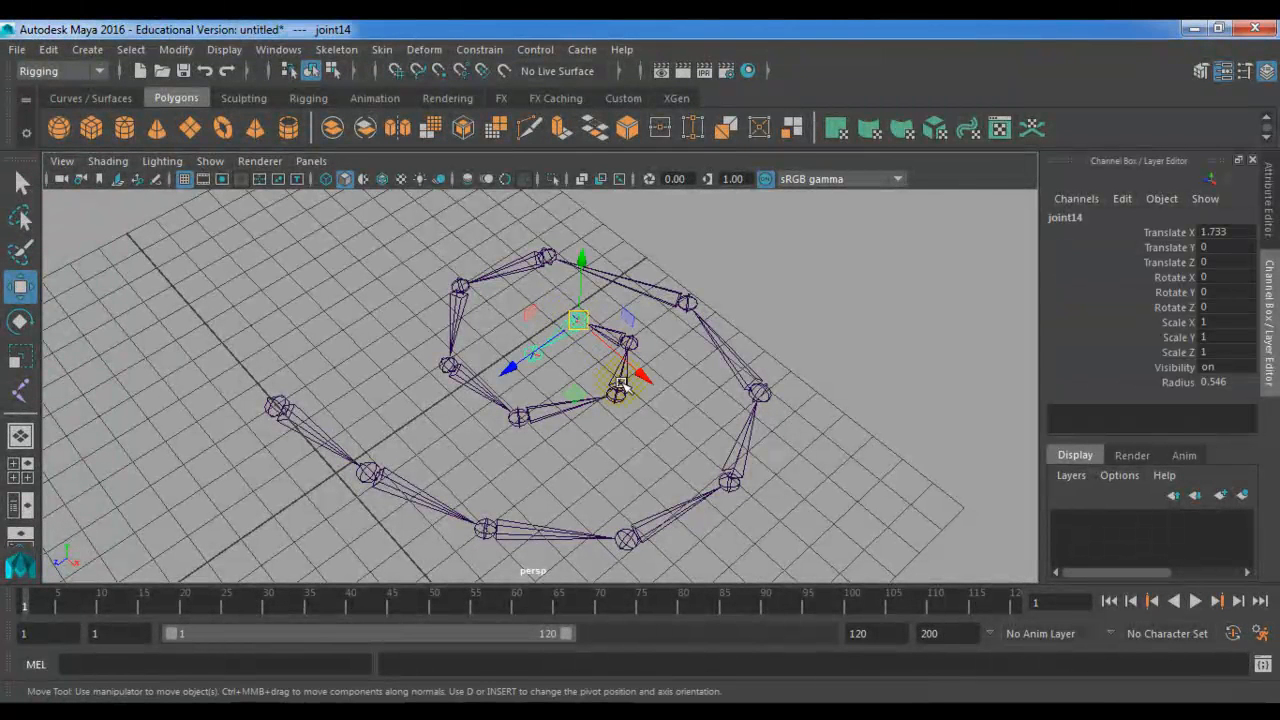
{"action": "left_click", "coordinate": [620, 385]}
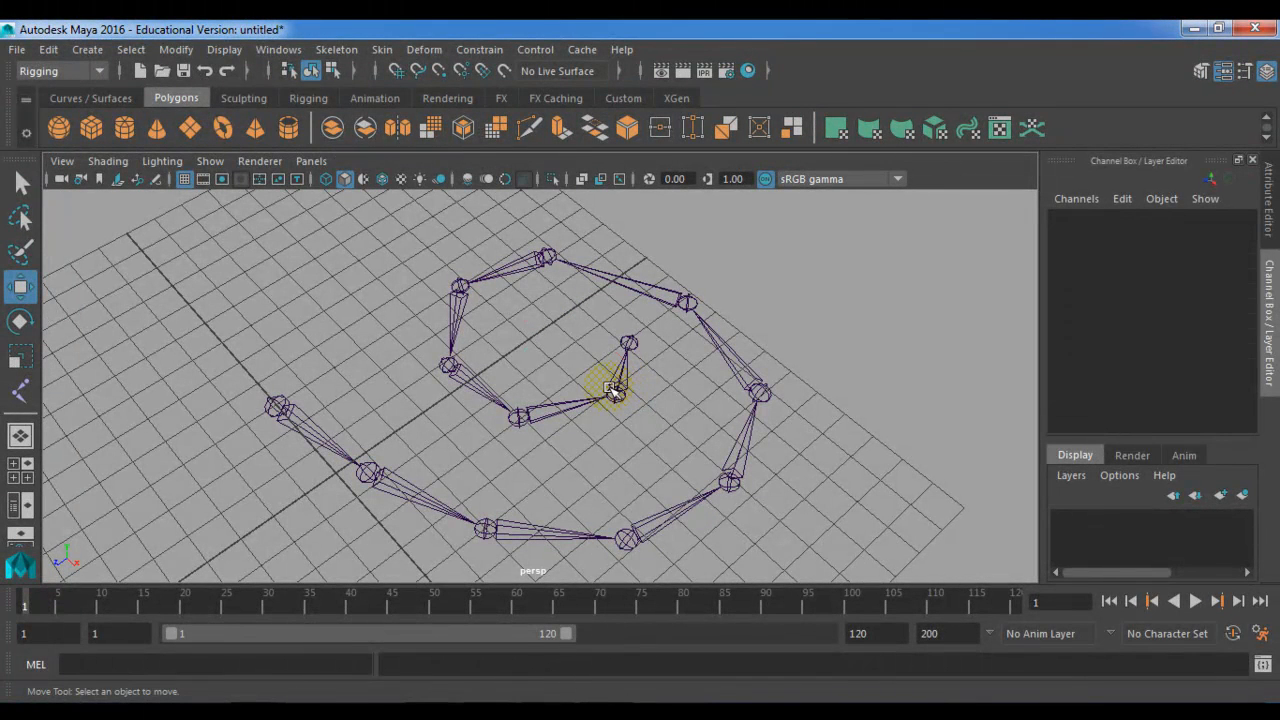
{"action": "key", "text": "ctrl+z"}
{"action": "left_click", "coordinate": [616, 411]}
Remove the second-to-last joint with Remove Joints and move the end joint to about X 2.417, Y 0.808, Z -0.543.
{"action": "left_click_drag", "start_coordinate": [612, 398], "coordinate": [610, 470], "text": "alt"}
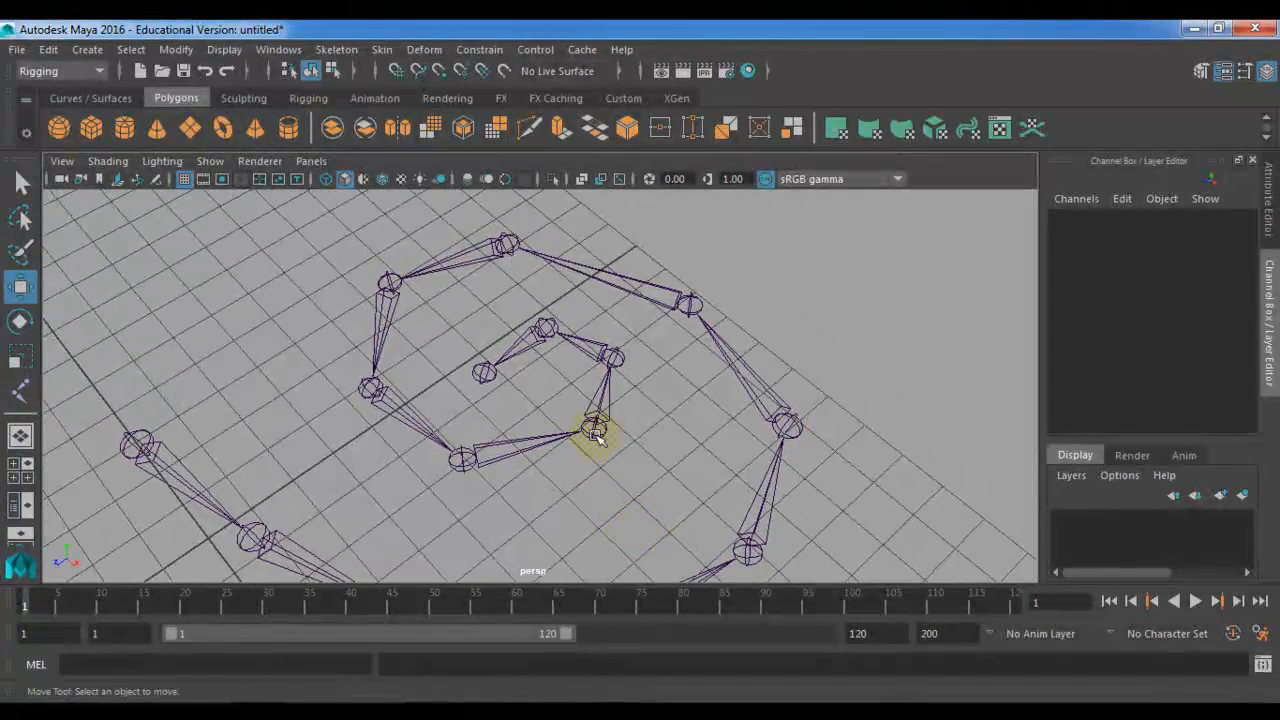
{"action": "left_click", "coordinate": [546, 327]}
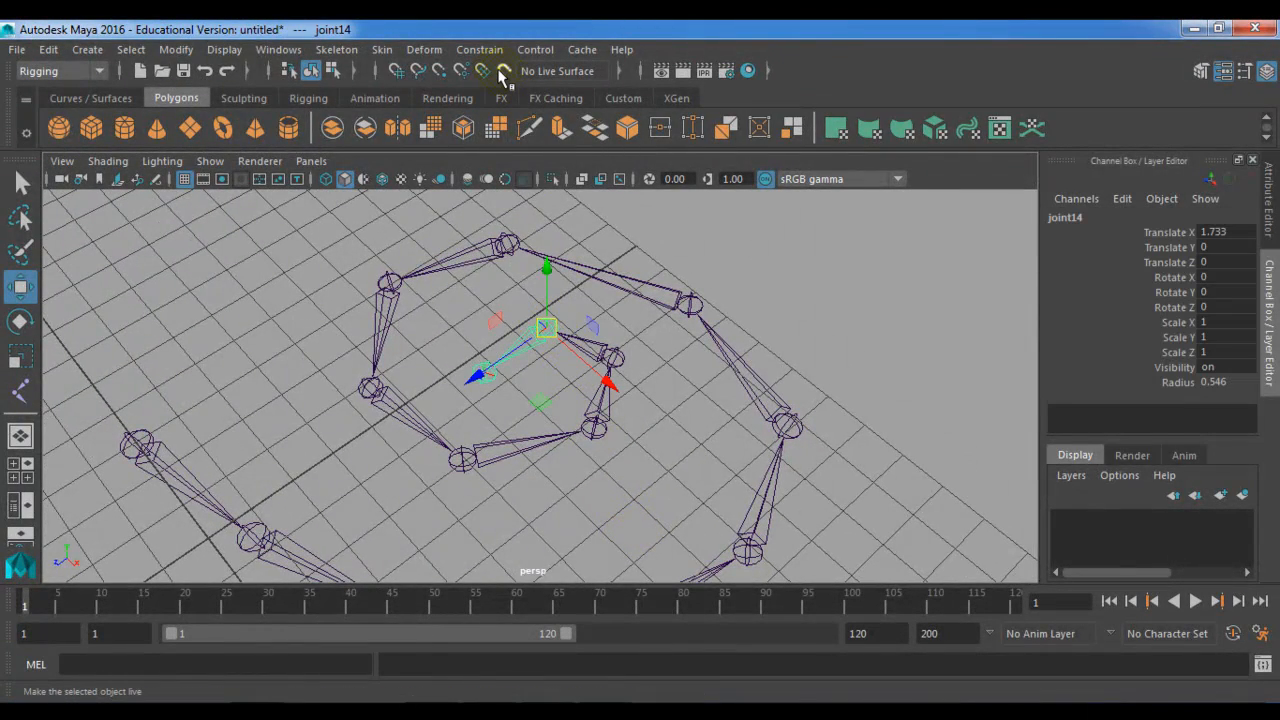
{"action": "left_click", "coordinate": [336, 52]}
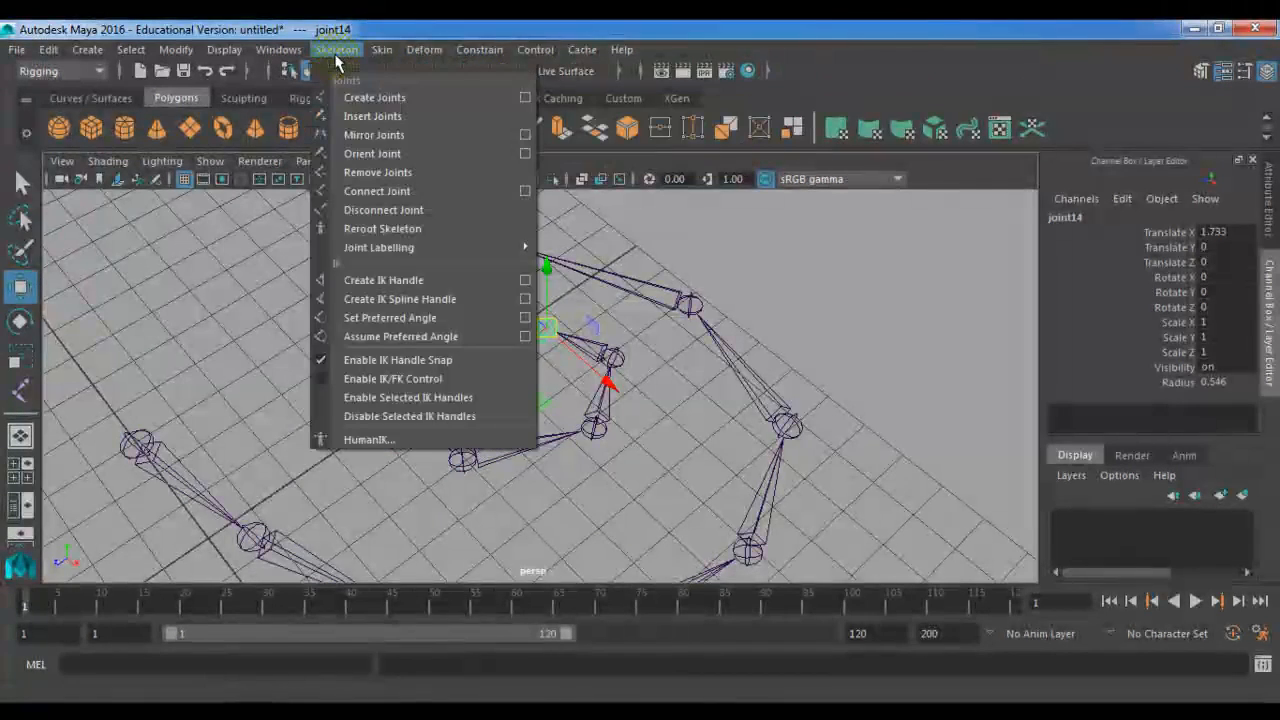
{"action": "left_click", "coordinate": [431, 172]}
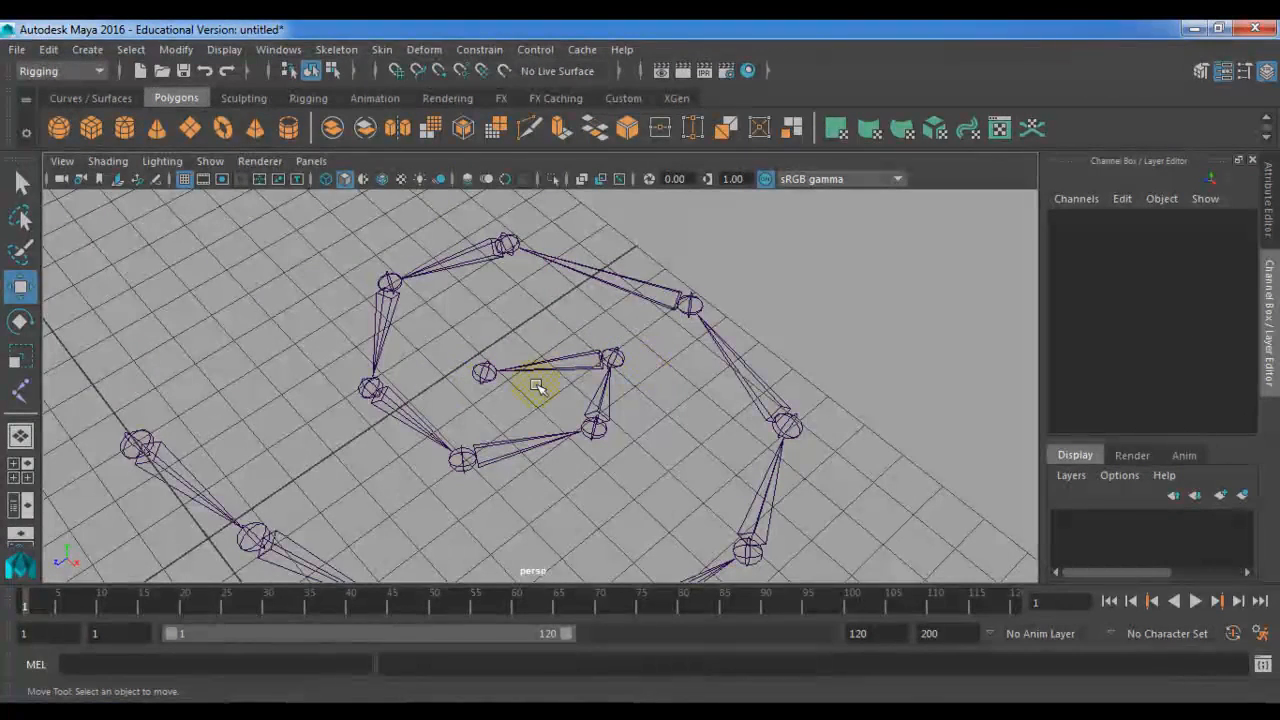
{"action": "left_click", "coordinate": [485, 373]}
{"action": "left_click_drag", "start_coordinate": [466, 390], "coordinate": [508, 311]}
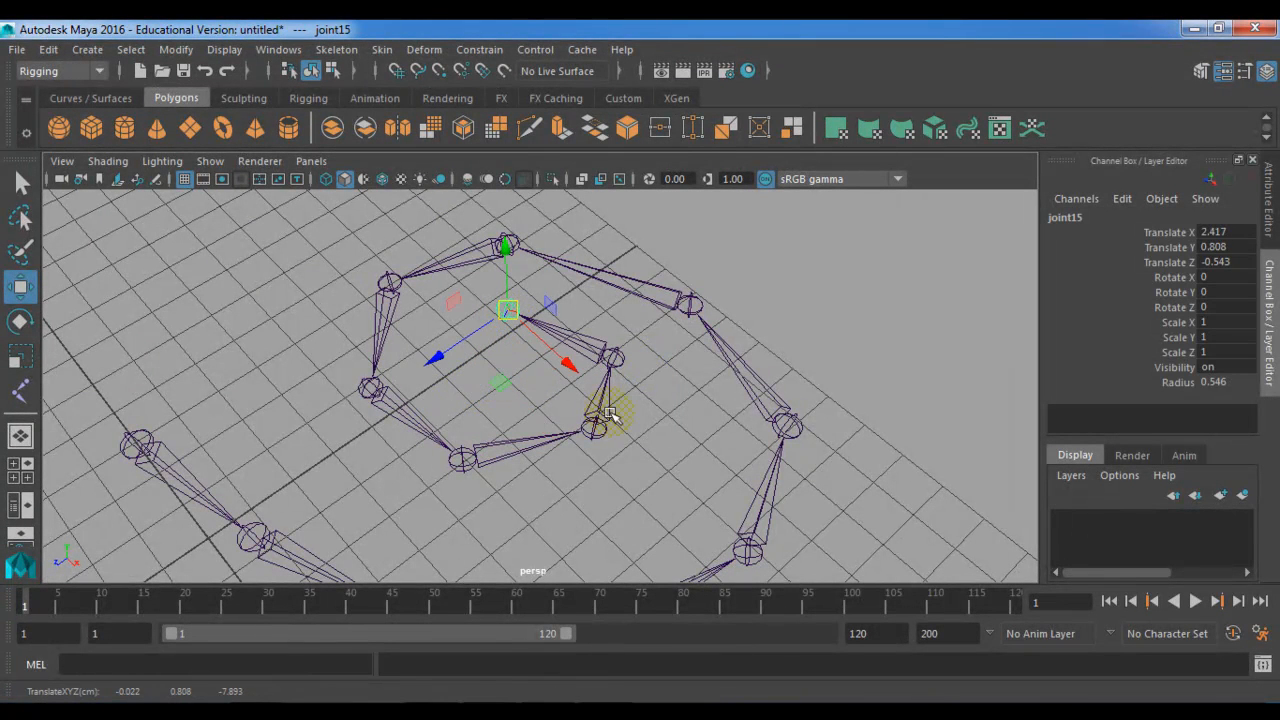
Detach the skeleton commands as a floating window and remove the third-to-last joint of the chain with Remove Joints.
{"action": "left_click", "coordinate": [594, 424]}
{"action": "middle_click_drag", "start_coordinate": [649, 451], "coordinate": [318, 421], "text": "alt"}
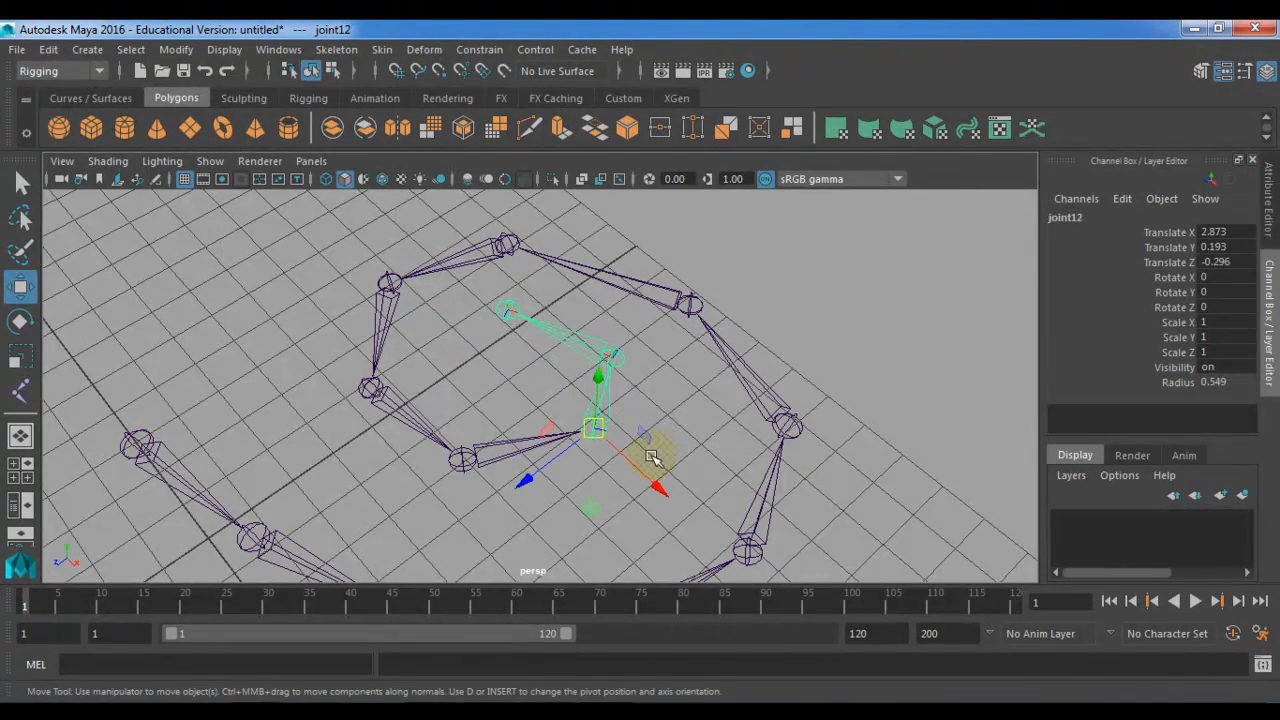
{"action": "right_click_drag", "start_coordinate": [318, 421], "coordinate": [160, 434], "text": "alt"}
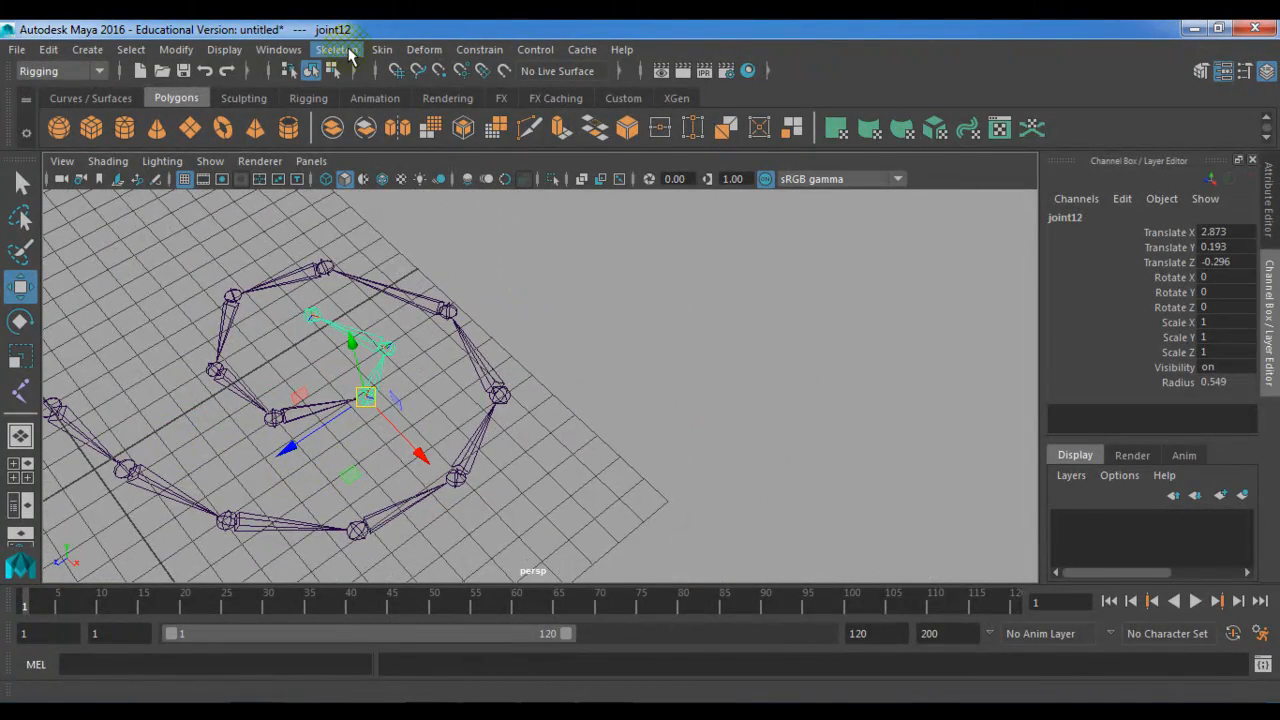
{"action": "left_click", "coordinate": [330, 50]}
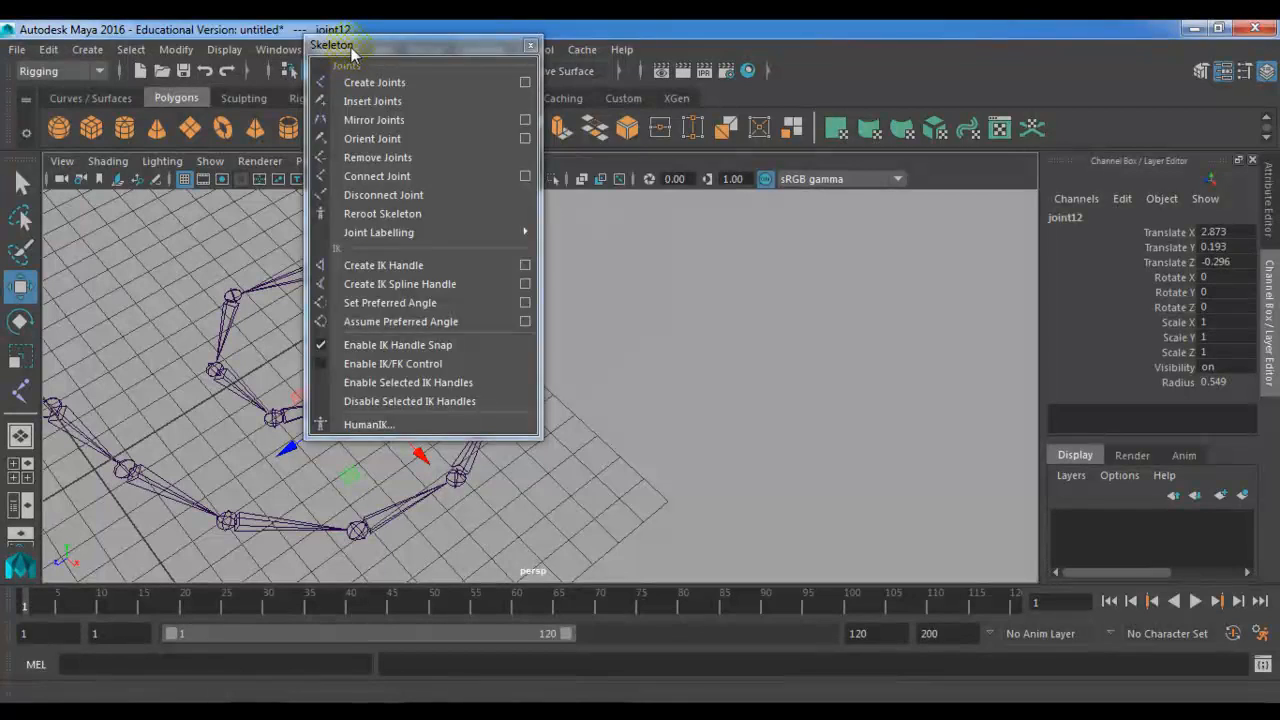
{"action": "left_click", "coordinate": [355, 63]}
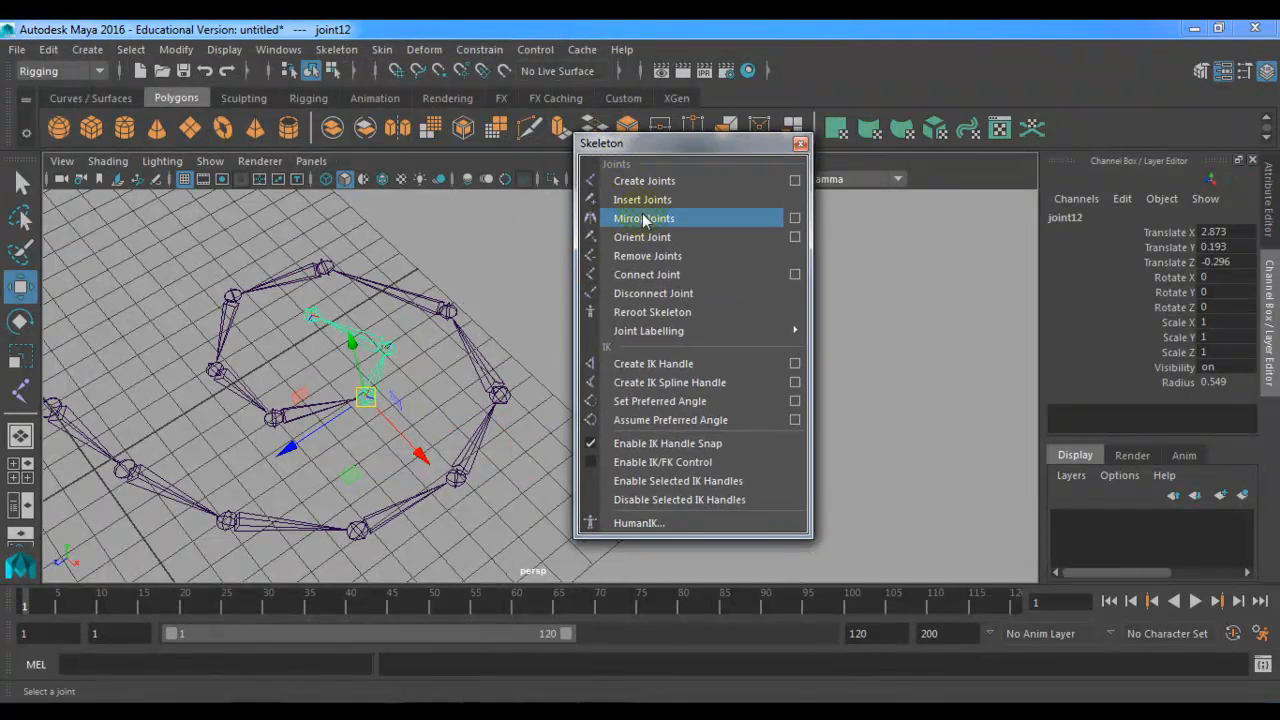
{"action": "left_click", "coordinate": [703, 257]}
Move the second-to-last joint's pivot alone to about X 2.023, Y 0.193, Z -1.045, and shift the end joint to about X 1.636, Y 0.808, Z 1.793.
{"action": "left_click", "coordinate": [385, 342]}
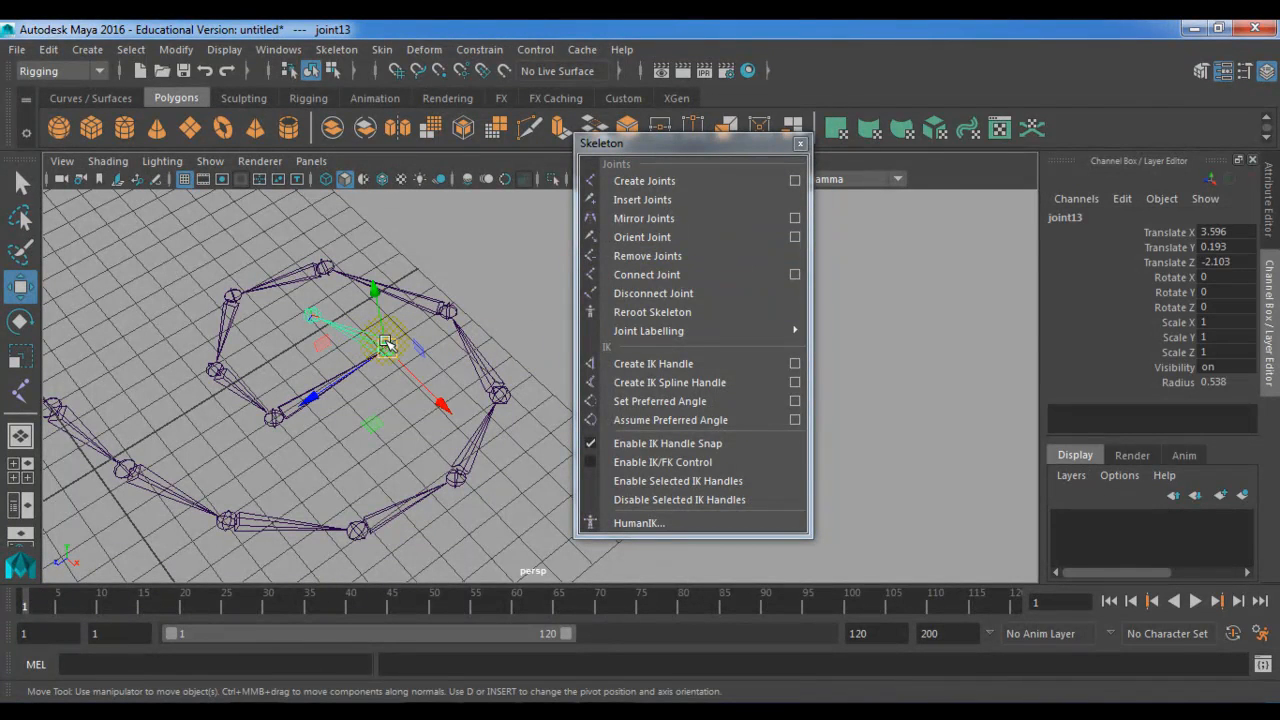
{"action": "key", "text": "Insert"}
{"action": "left_click_drag", "start_coordinate": [316, 392], "coordinate": [267, 426]}
{"action": "key", "text": "Insert"}
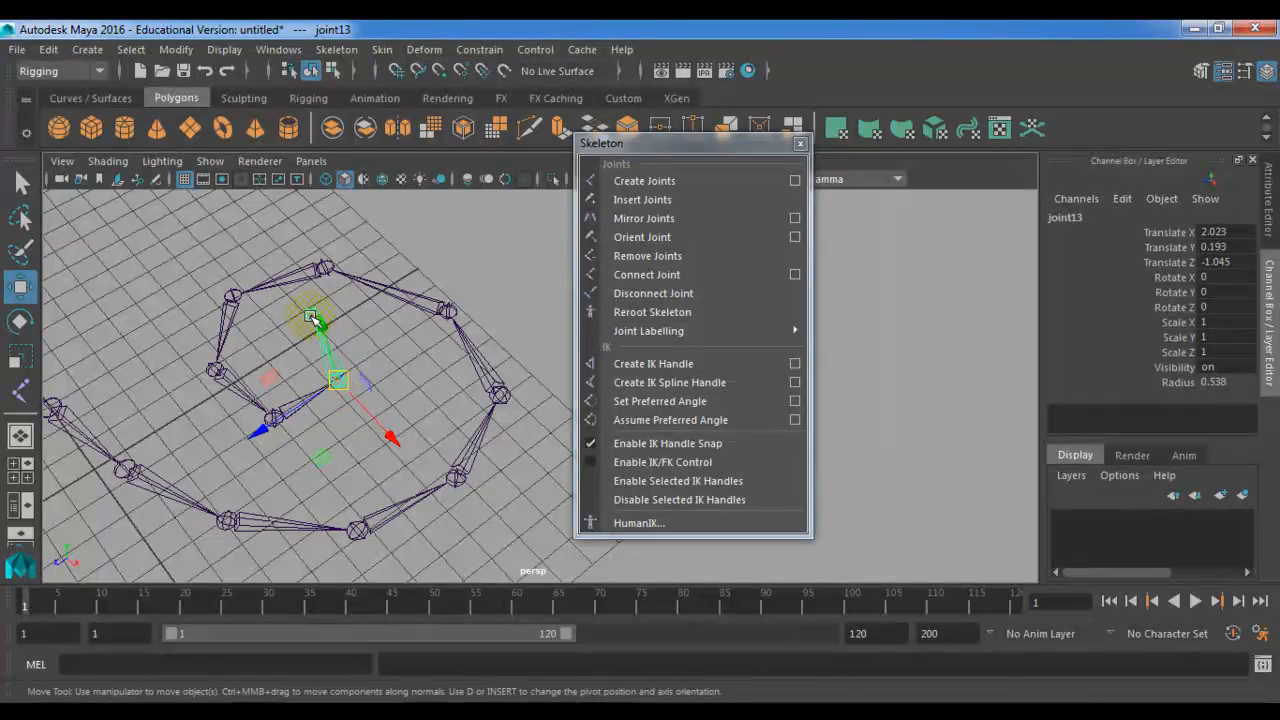
{"action": "left_click", "coordinate": [310, 316]}
{"action": "left_click_drag", "start_coordinate": [263, 349], "coordinate": [280, 348]}
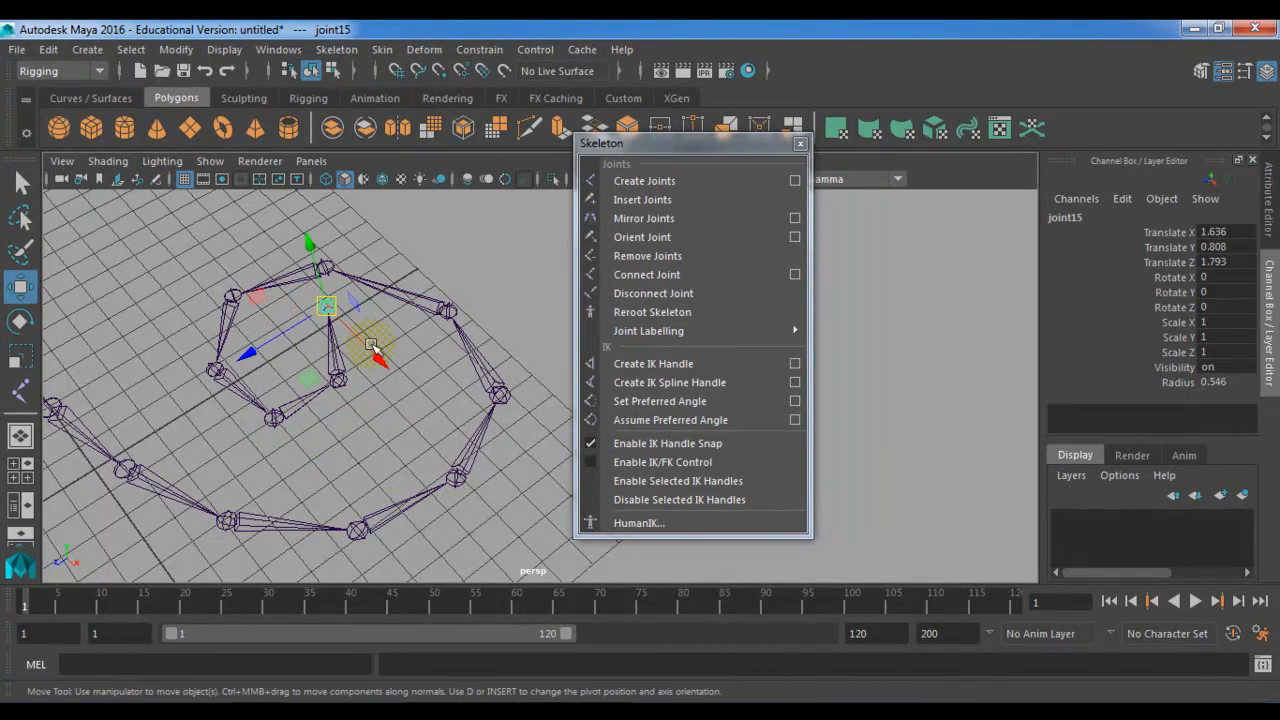
Remove the joint directly after the root with Remove Joints and shift the floating Skeleton window away from the chain.
{"action": "left_click_drag", "start_coordinate": [440, 470], "coordinate": [343, 480], "text": "alt"}
{"action": "left_click", "coordinate": [310, 448]}
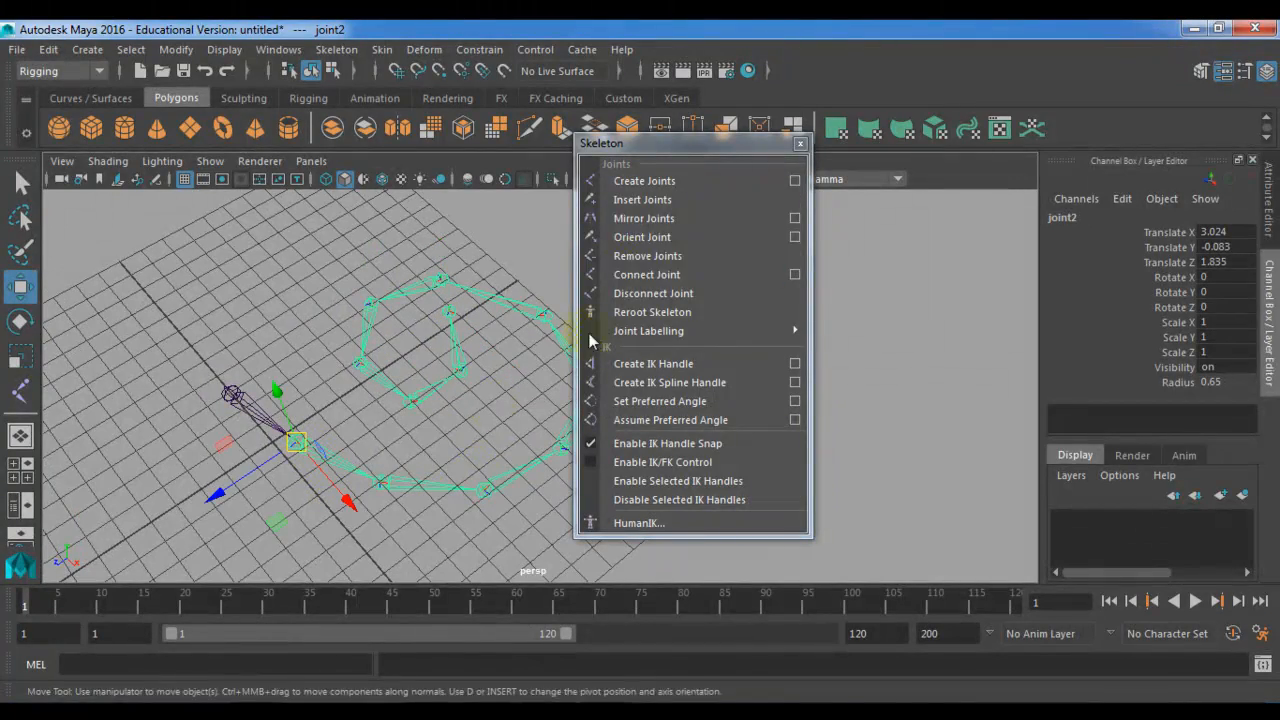
{"action": "left_click", "coordinate": [636, 257]}
{"action": "left_click_drag", "start_coordinate": [300, 471], "coordinate": [455, 436], "text": "alt"}
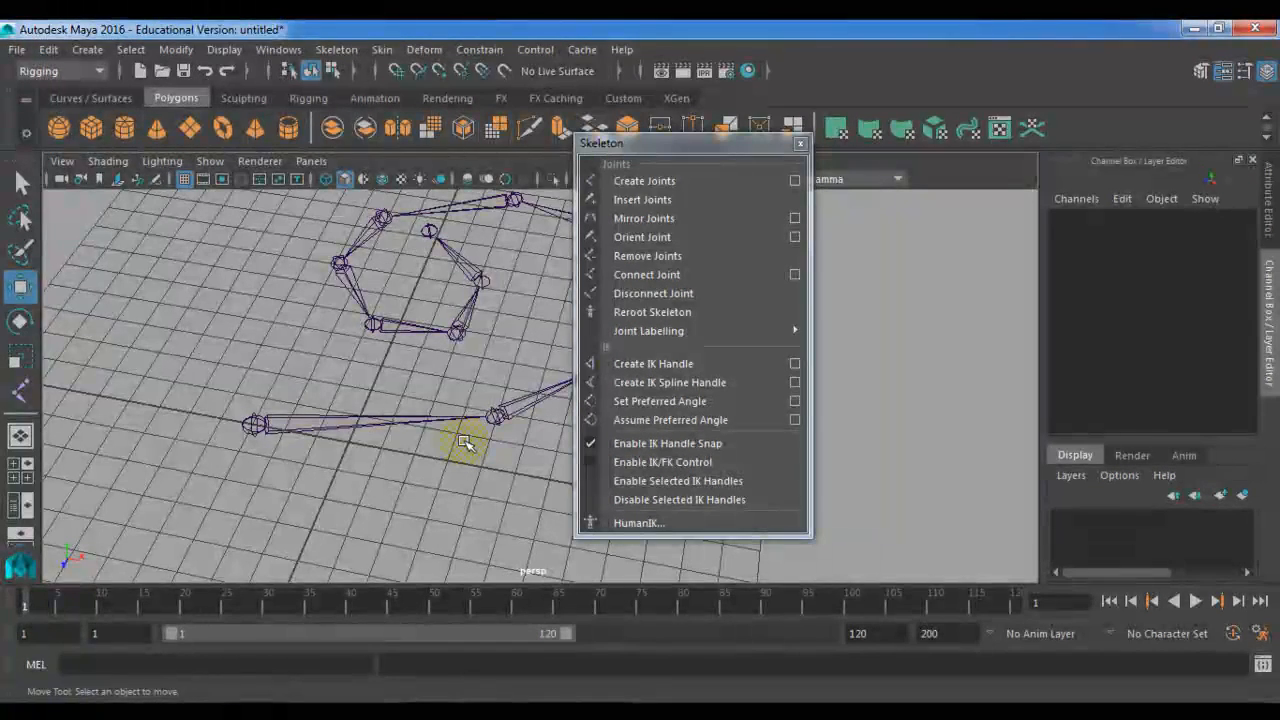
{"action": "left_click_drag", "start_coordinate": [434, 443], "coordinate": [460, 470], "text": "alt"}
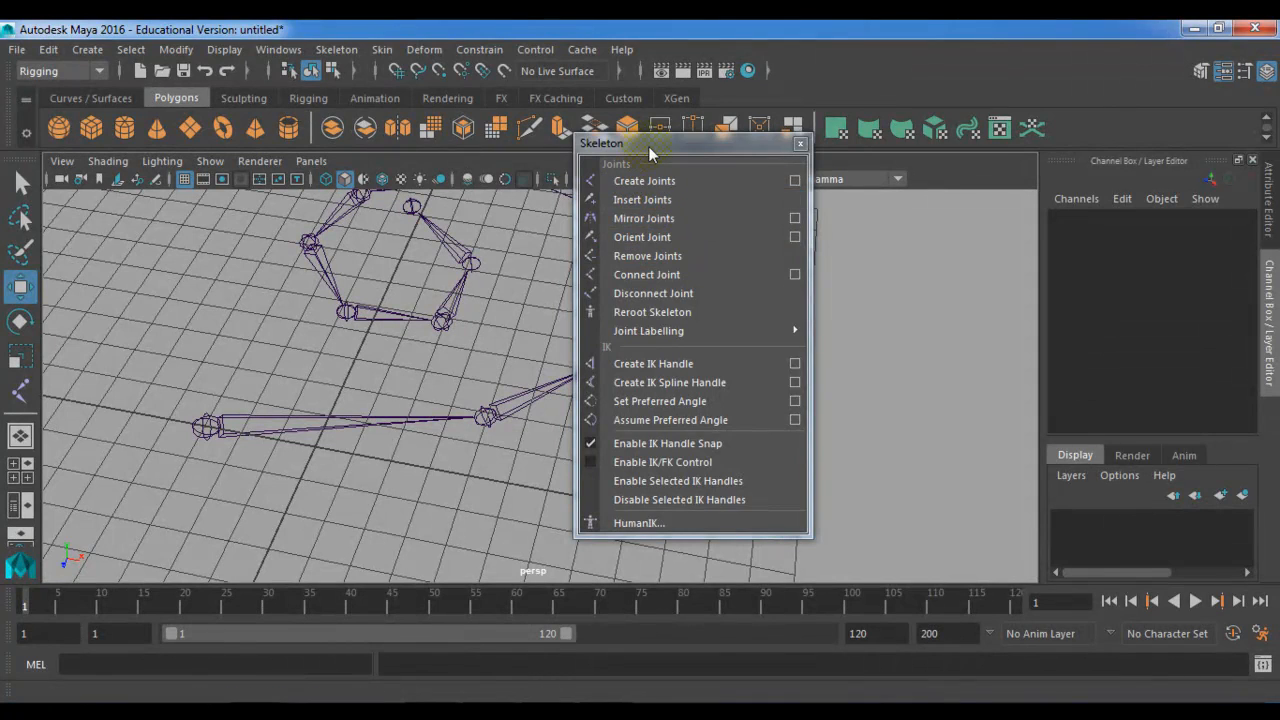
{"action": "left_click_drag", "start_coordinate": [650, 149], "coordinate": [699, 155]}
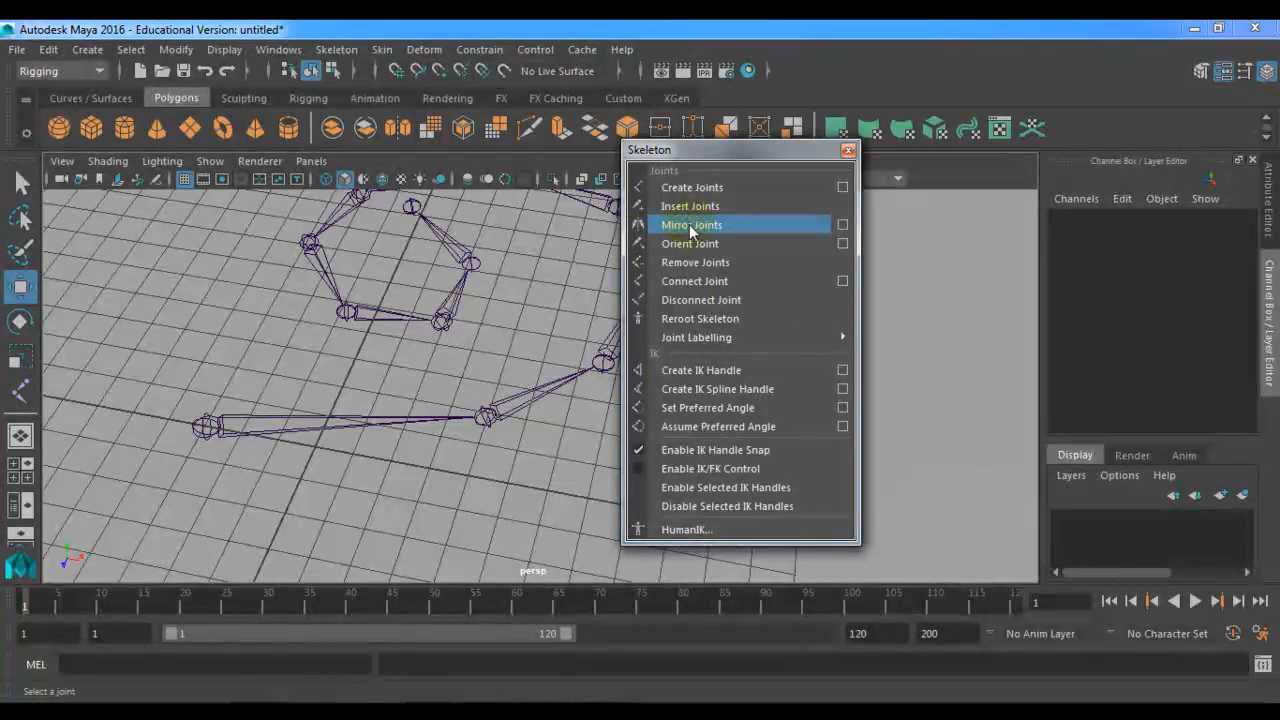
Insert two joints near the outer end of the chain with Insert Joints and remove the second one with Remove Joints.
{"action": "left_click", "coordinate": [692, 205]}
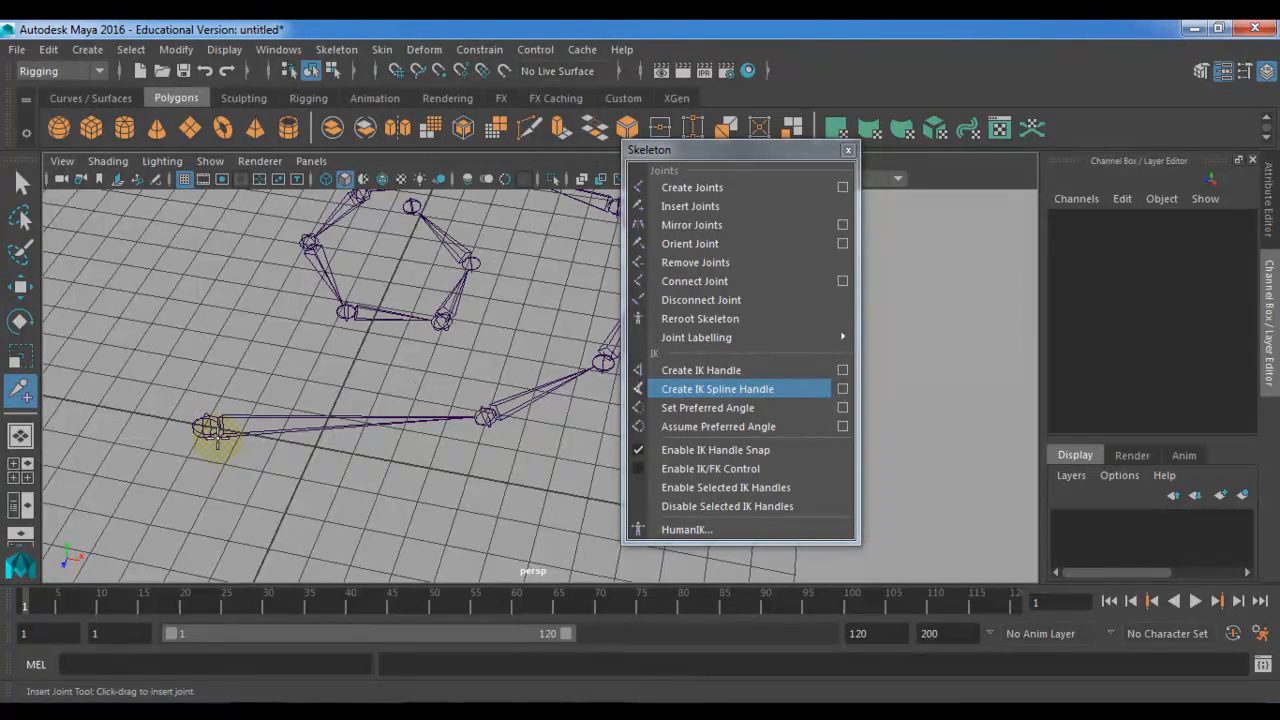
{"action": "left_click_drag", "start_coordinate": [207, 427], "coordinate": [358, 428]}
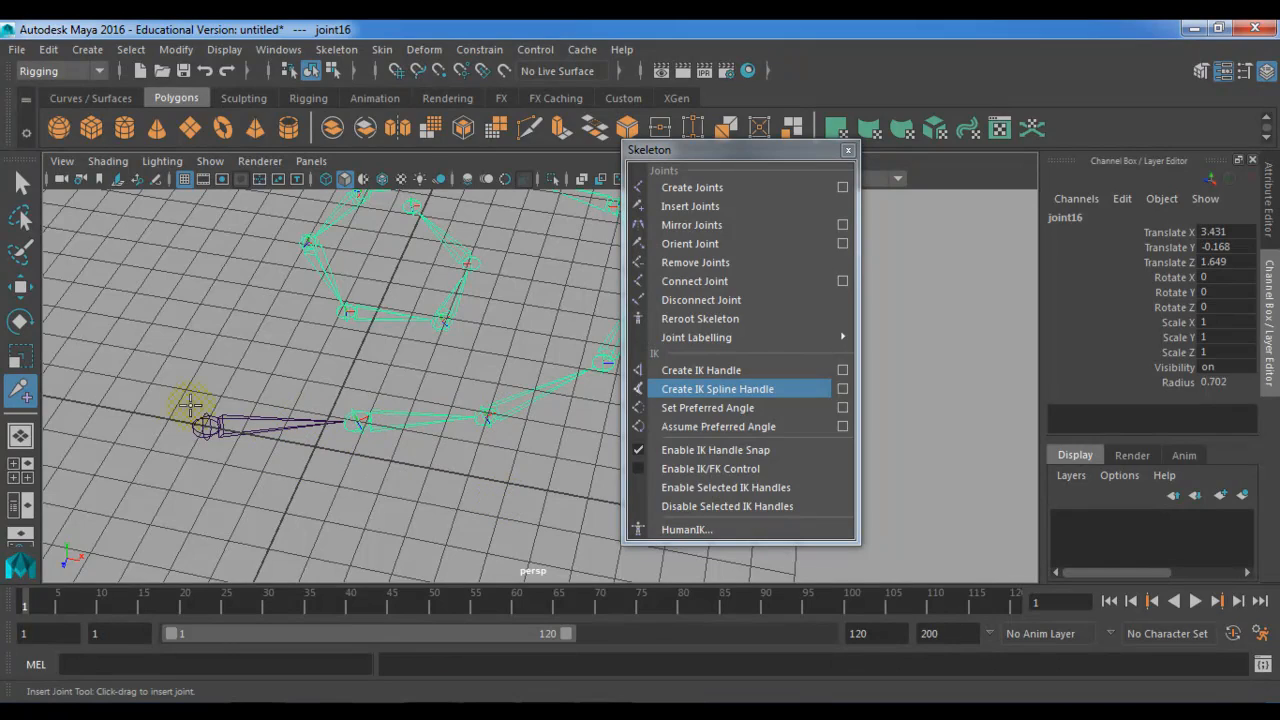
{"action": "left_click_drag", "start_coordinate": [418, 413], "coordinate": [252, 370], "text": "alt"}
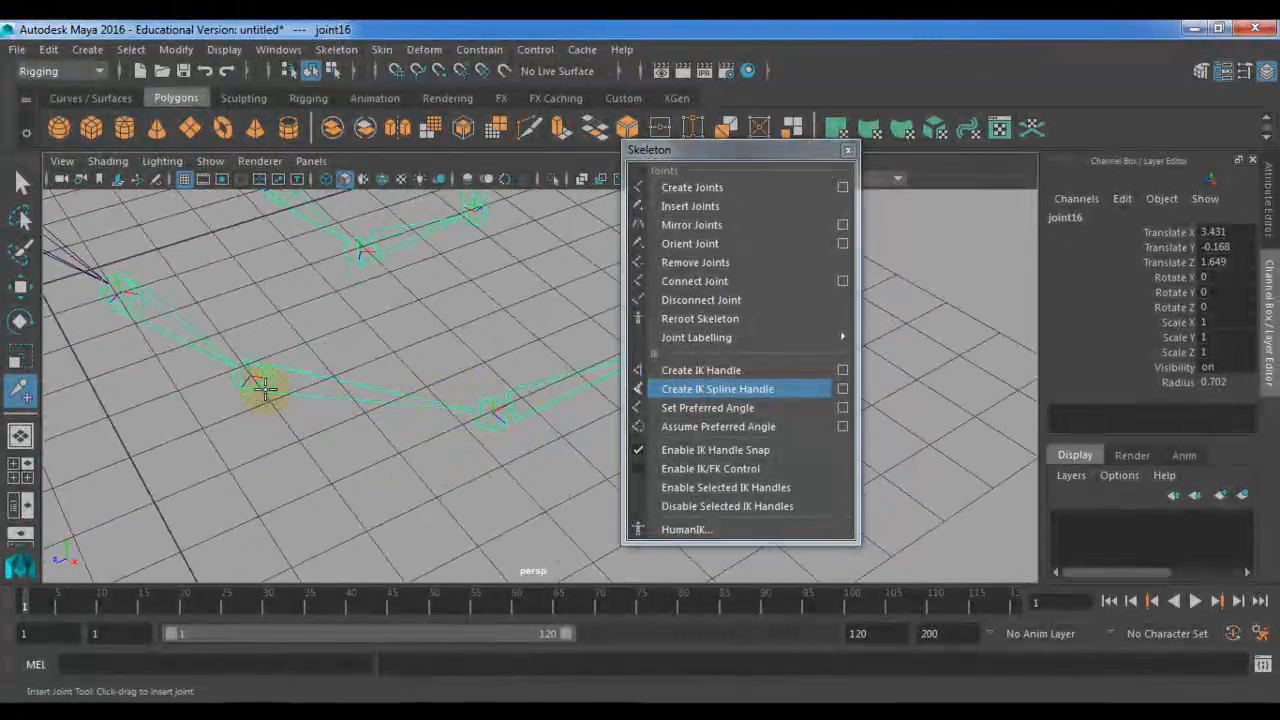
{"action": "left_click_drag", "start_coordinate": [257, 381], "coordinate": [443, 491]}
{"action": "key", "text": "w"}
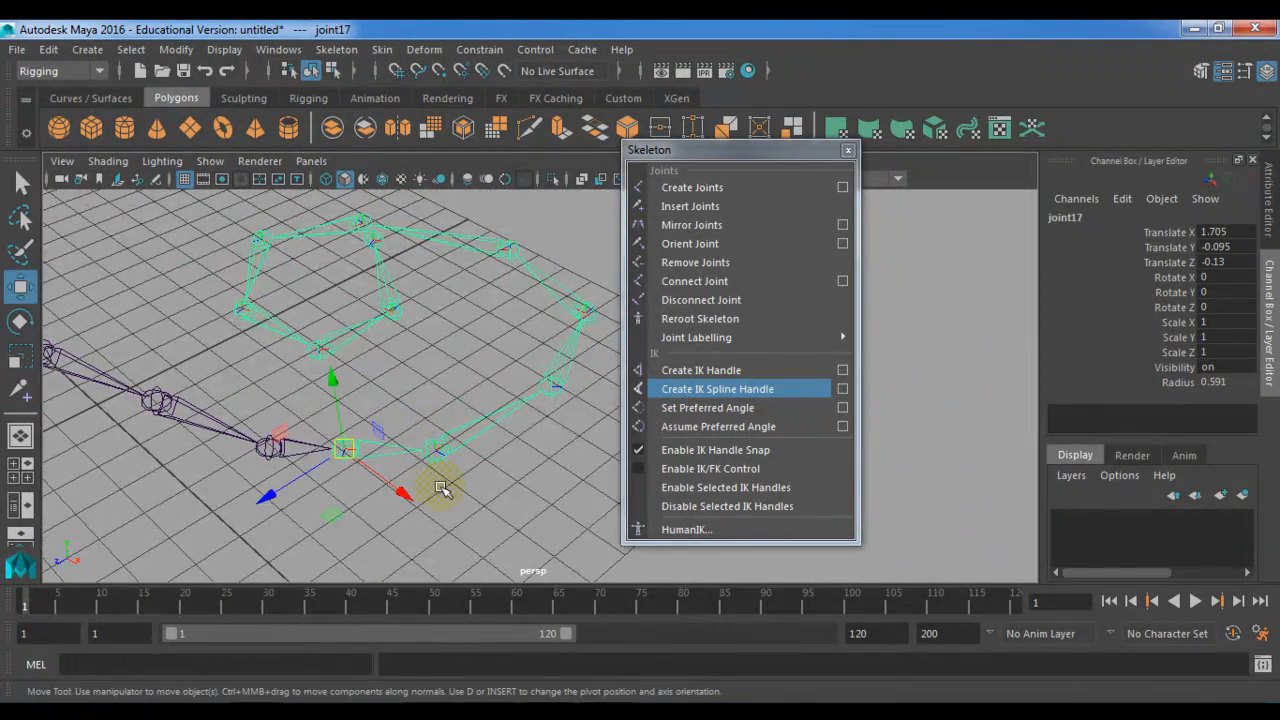
{"action": "left_click", "coordinate": [698, 262]}
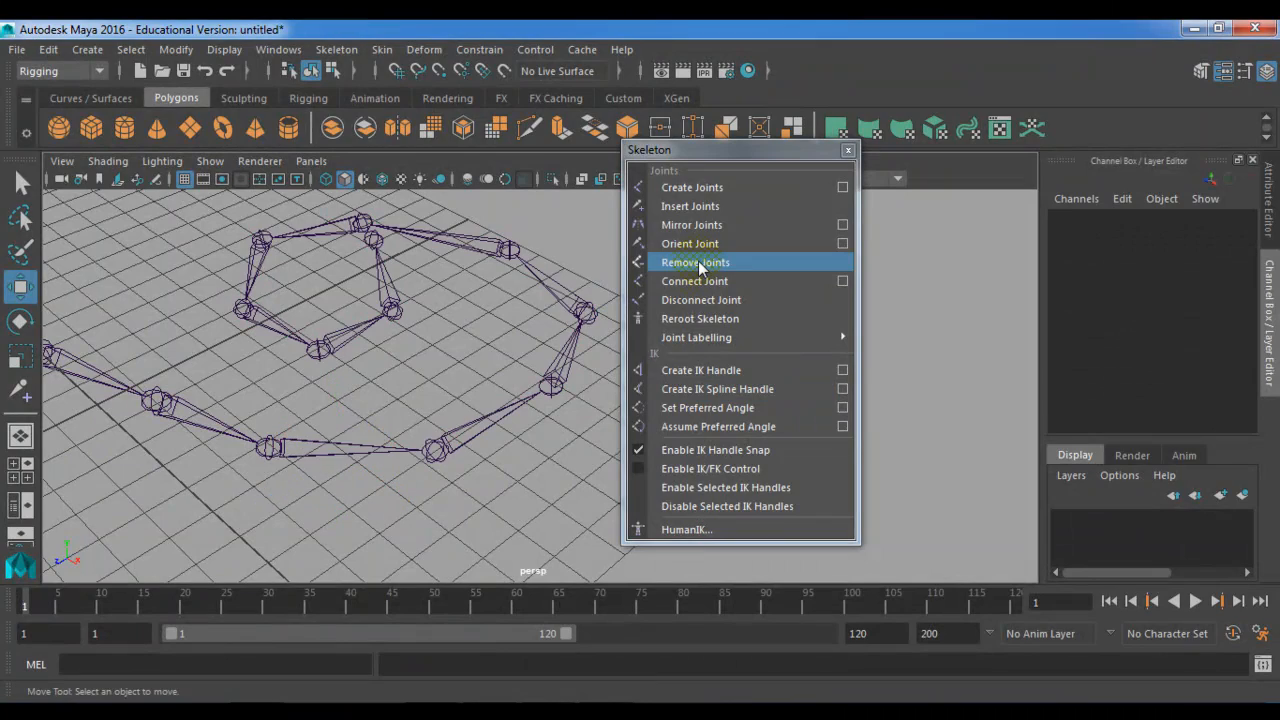
{"action": "left_click_drag", "start_coordinate": [491, 443], "coordinate": [500, 471], "text": "alt"}
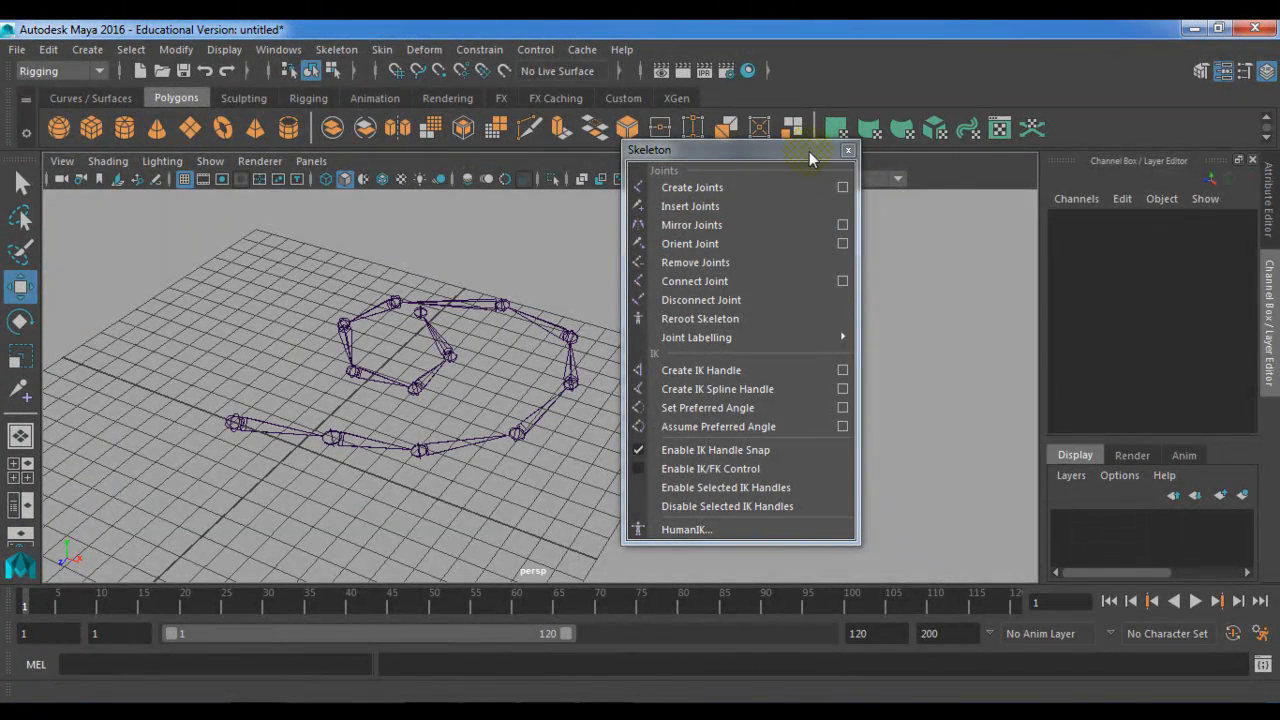
Close the floating Skeleton window and delete the entire joint chain from its root.
{"action": "left_click", "coordinate": [846, 151]}
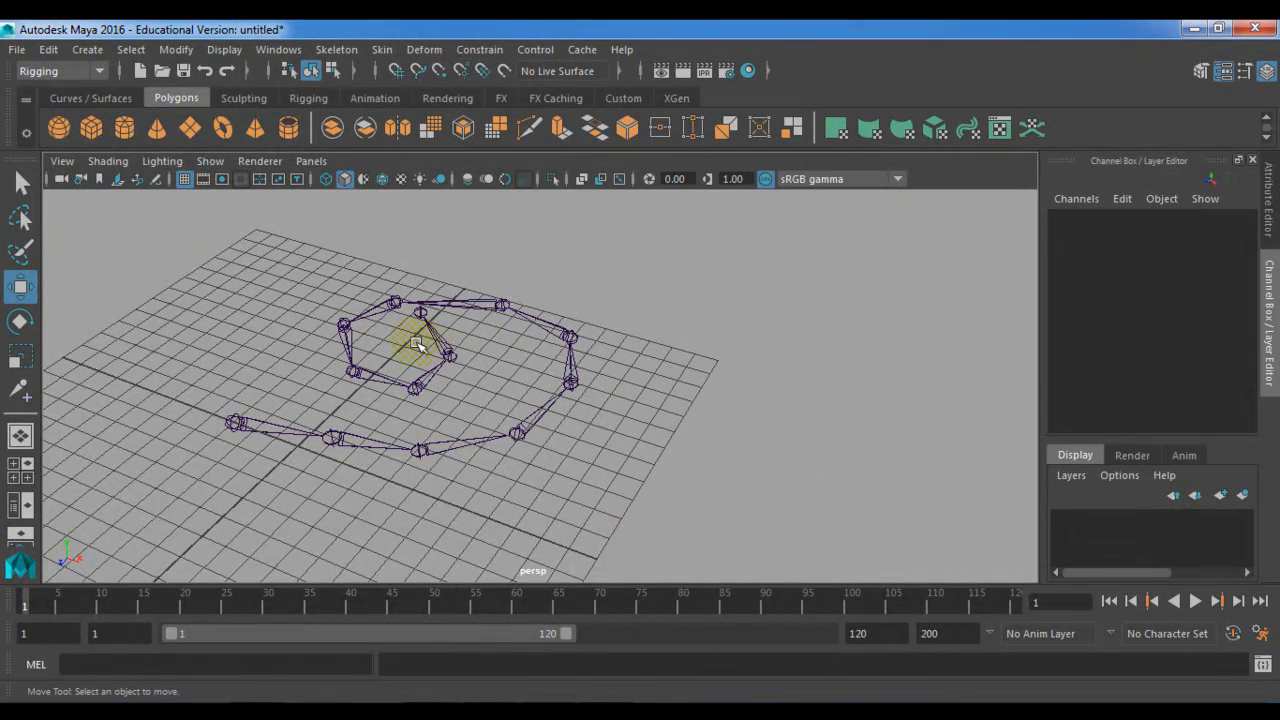
{"action": "left_click", "coordinate": [241, 428]}
{"action": "key", "text": "Delete"}
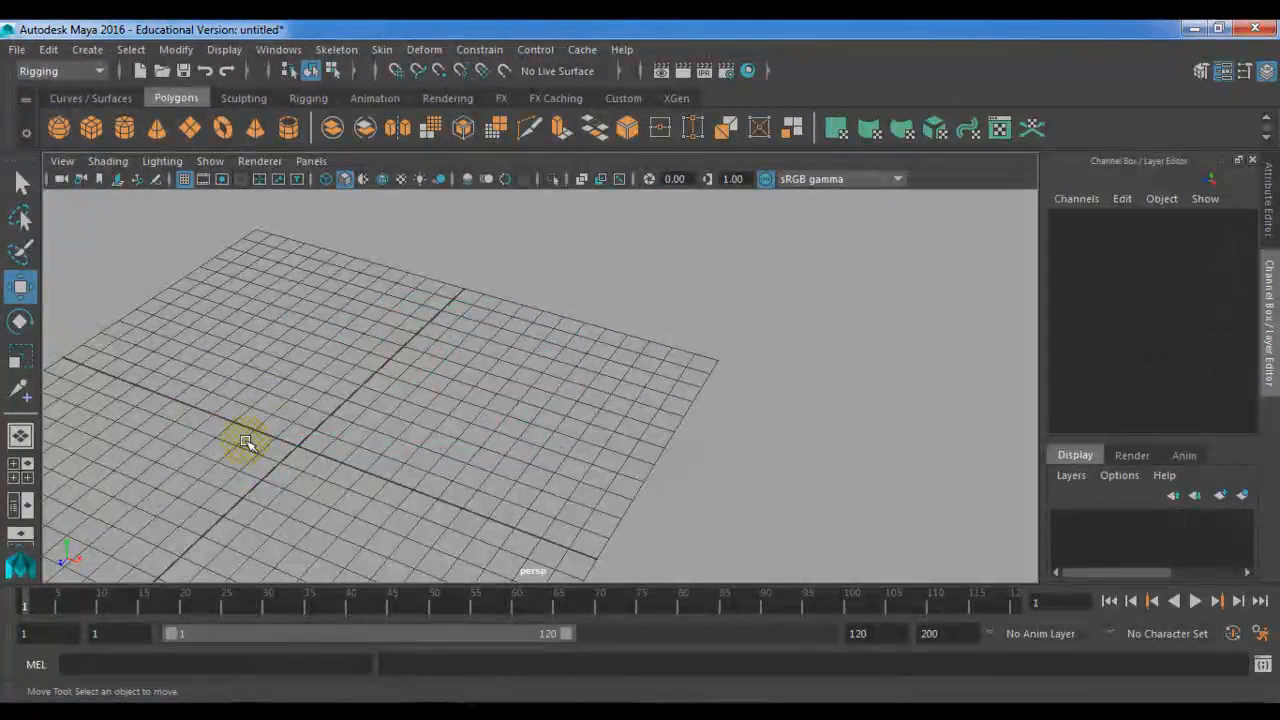
In the side view, draw hip, knee and ankle joints with the Joint tool, bending the knee forward and placing the ankle near the origin.
{"action": "left_click_drag", "start_coordinate": [300, 275], "coordinate": [354, 306], "text": "alt"}
{"action": "key", "text": "space"}
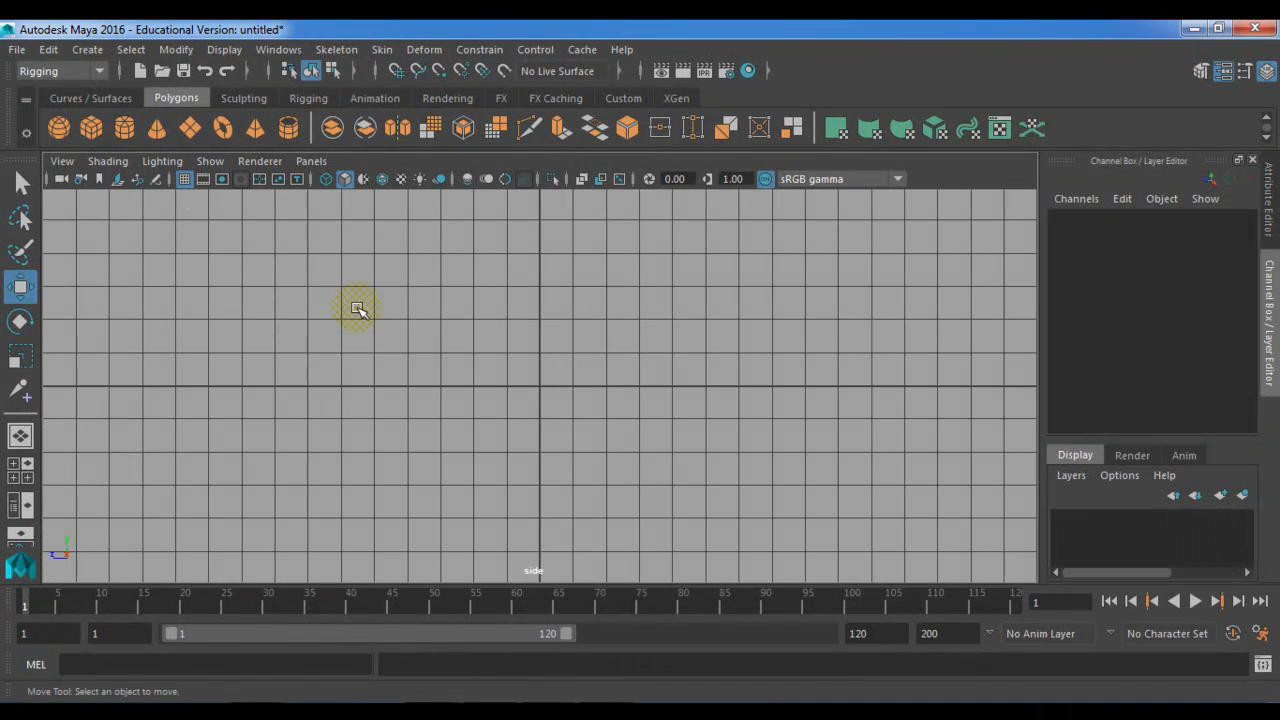
{"action": "mouse_move", "coordinate": [503, 337]}
{"action": "middle_mouse_down", "text": "alt"}
{"action": "mouse_move", "coordinate": [451, 431]}
{"action": "mouse_move", "coordinate": [488, 466]}
{"action": "middle_mouse_up", "text": "alt"}
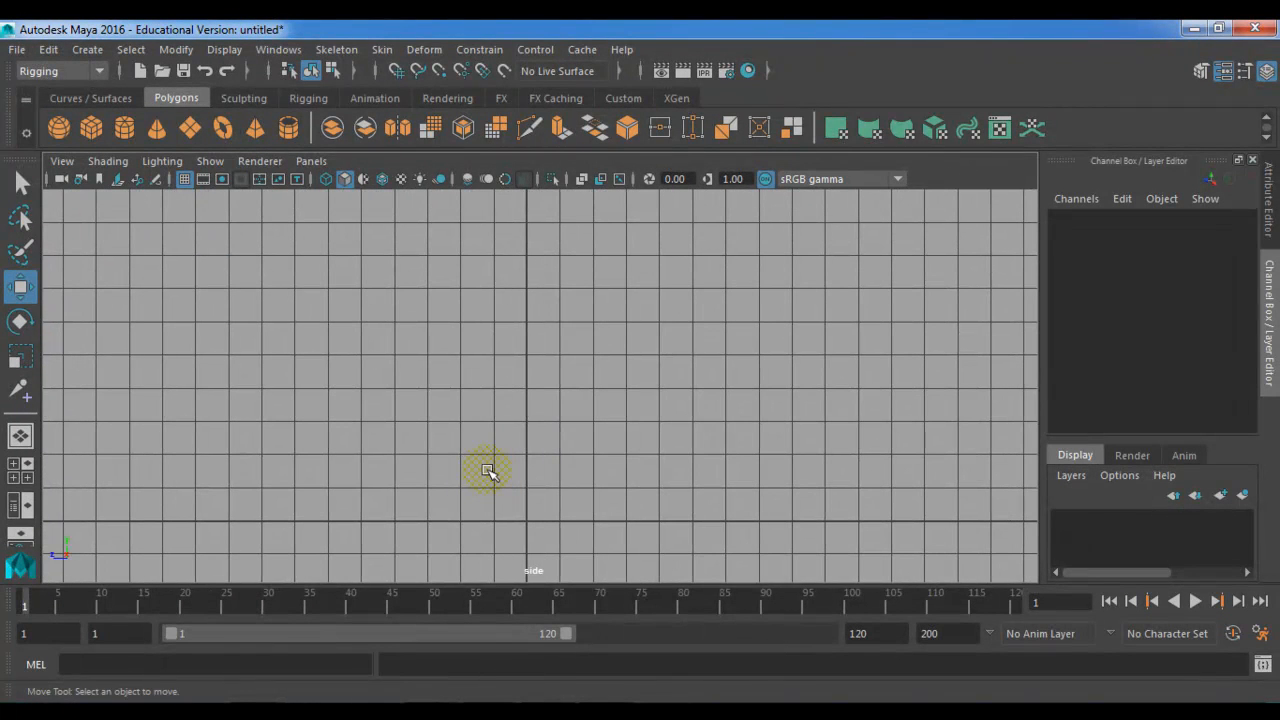
{"action": "left_click", "coordinate": [246, 99]}
{"action": "left_click", "coordinate": [300, 98]}
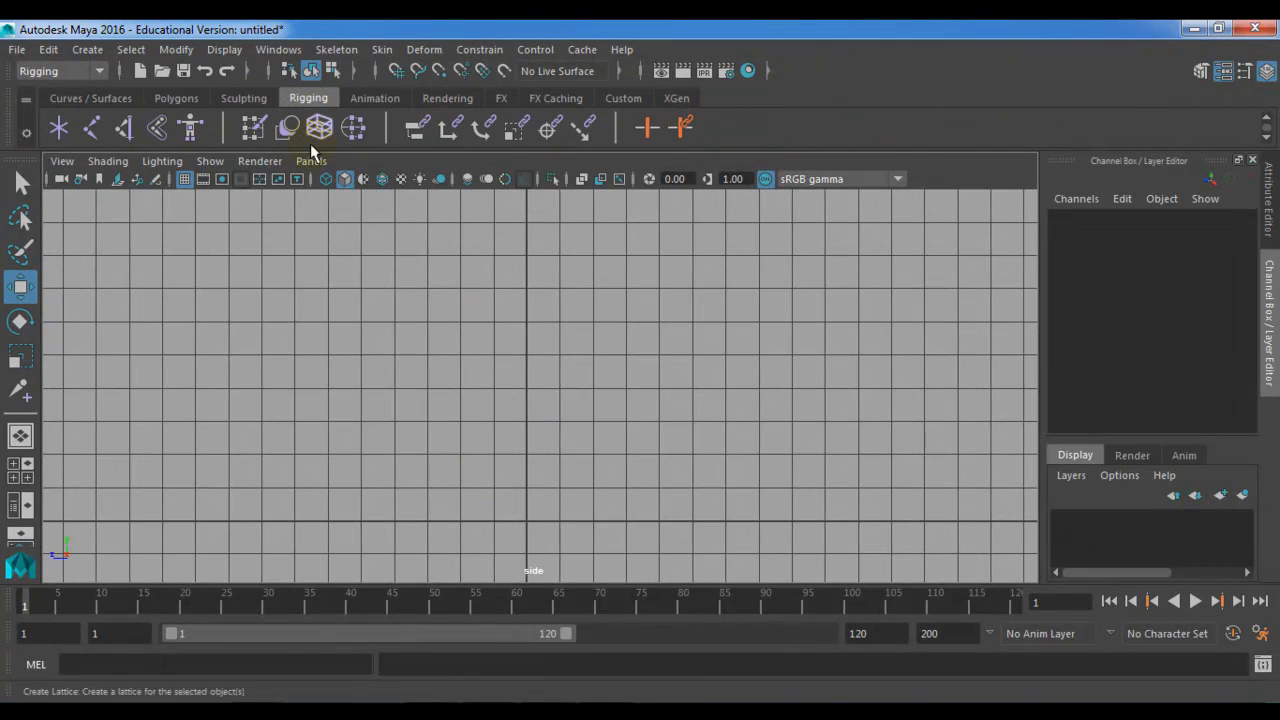
{"action": "left_click", "coordinate": [93, 129]}
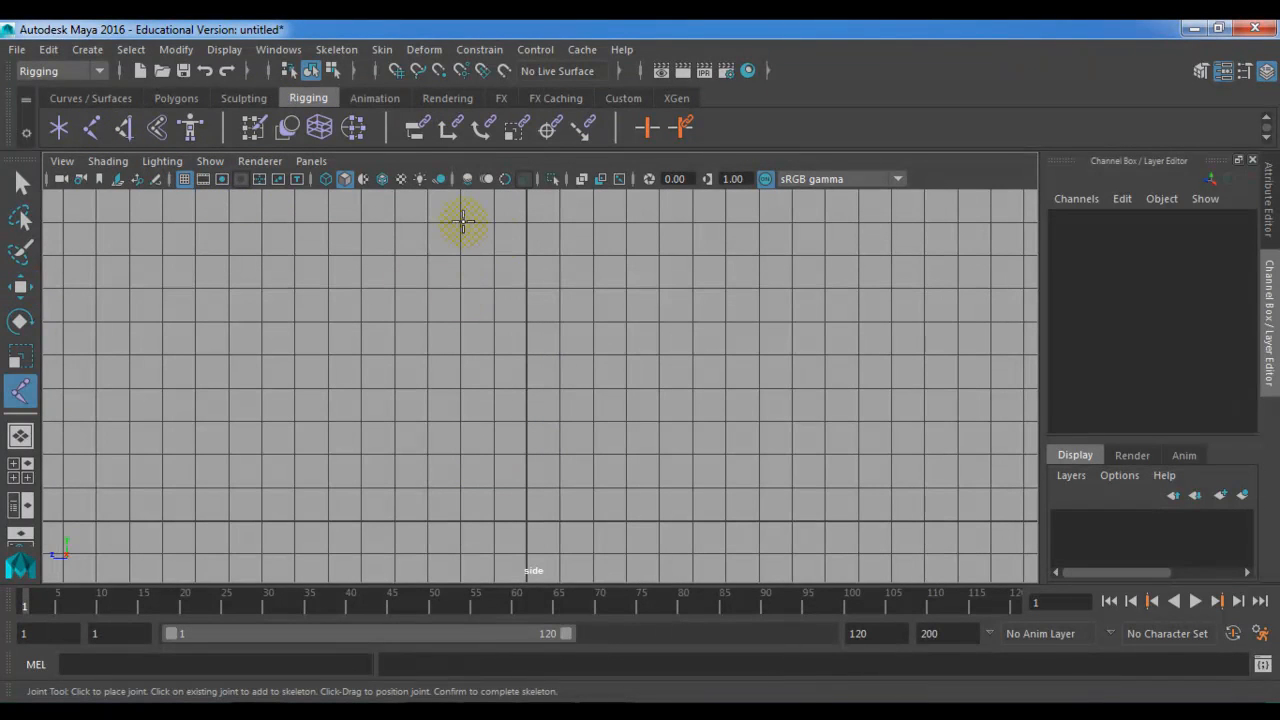
{"action": "left_click", "coordinate": [525, 222]}
{"action": "left_click_drag", "start_coordinate": [462, 352], "coordinate": [459, 364]}
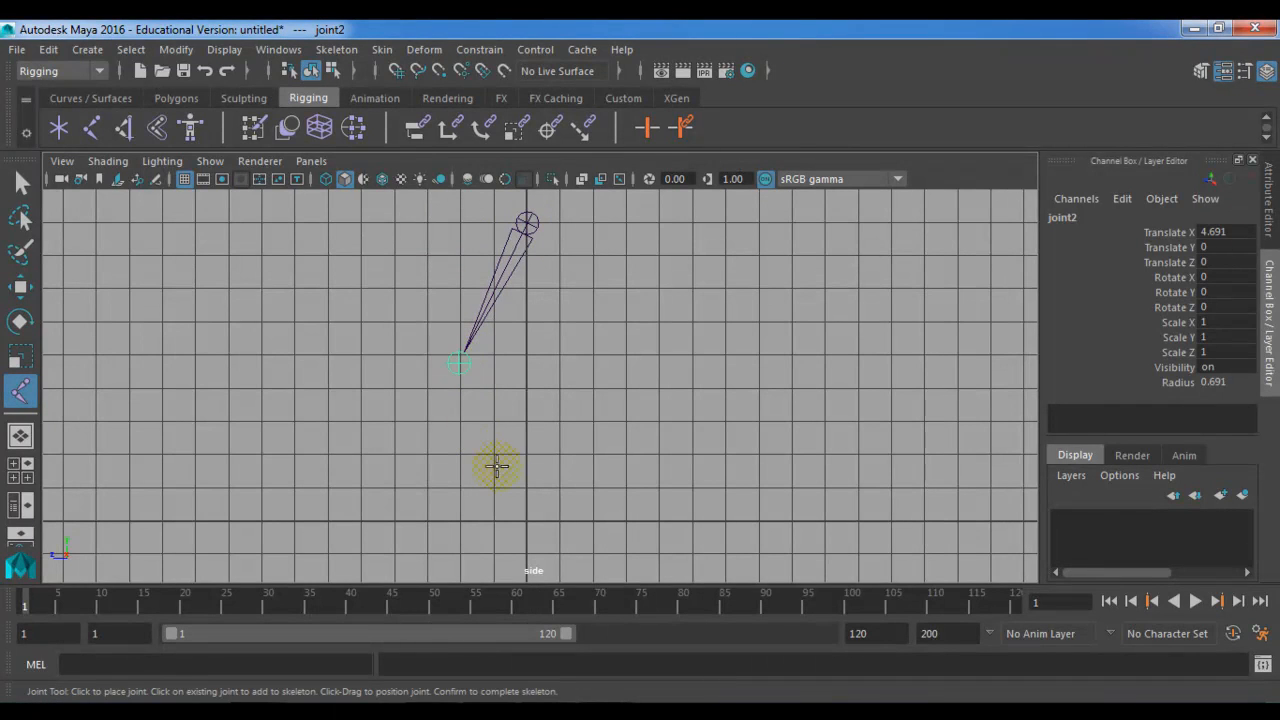
{"action": "left_click", "coordinate": [523, 517]}
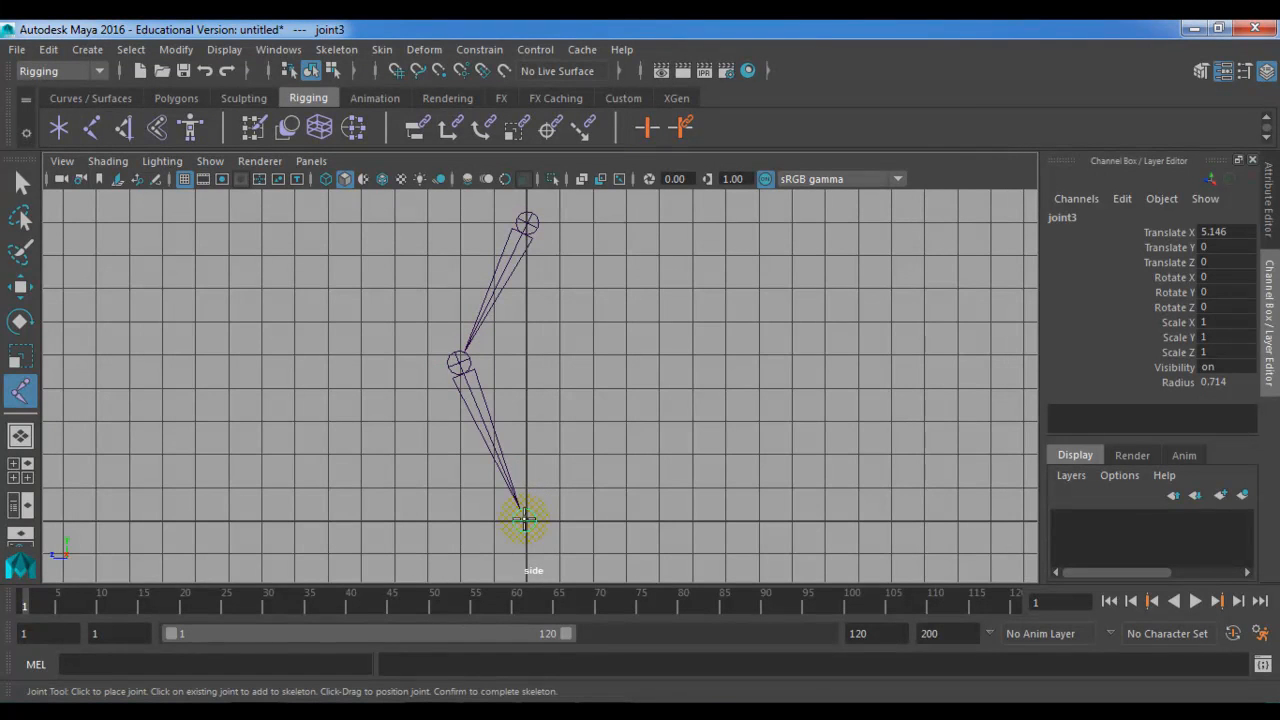
Extend the leg chain with a ball joint about 2.182 from the ankle and a toe joint about 2.746 farther forward, and complete the skeleton.
{"action": "middle_click_drag", "start_coordinate": [515, 517], "coordinate": [545, 425], "text": "alt"}
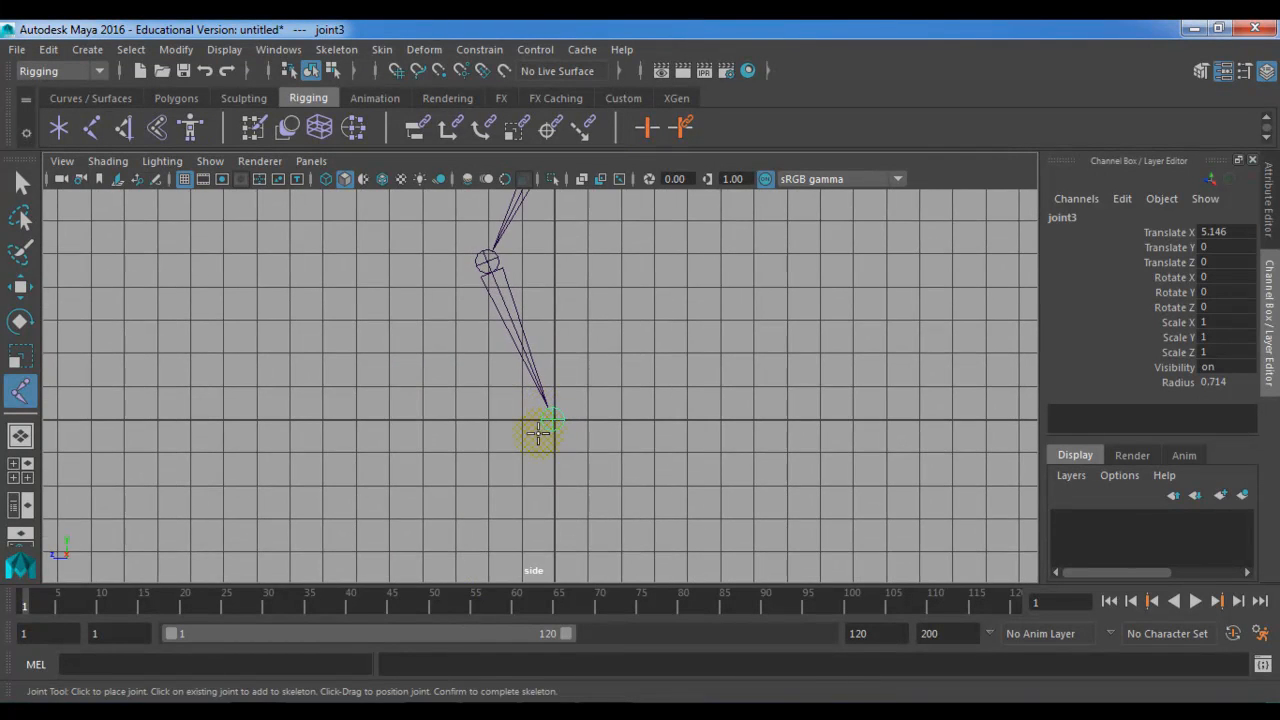
{"action": "left_click", "coordinate": [503, 465]}
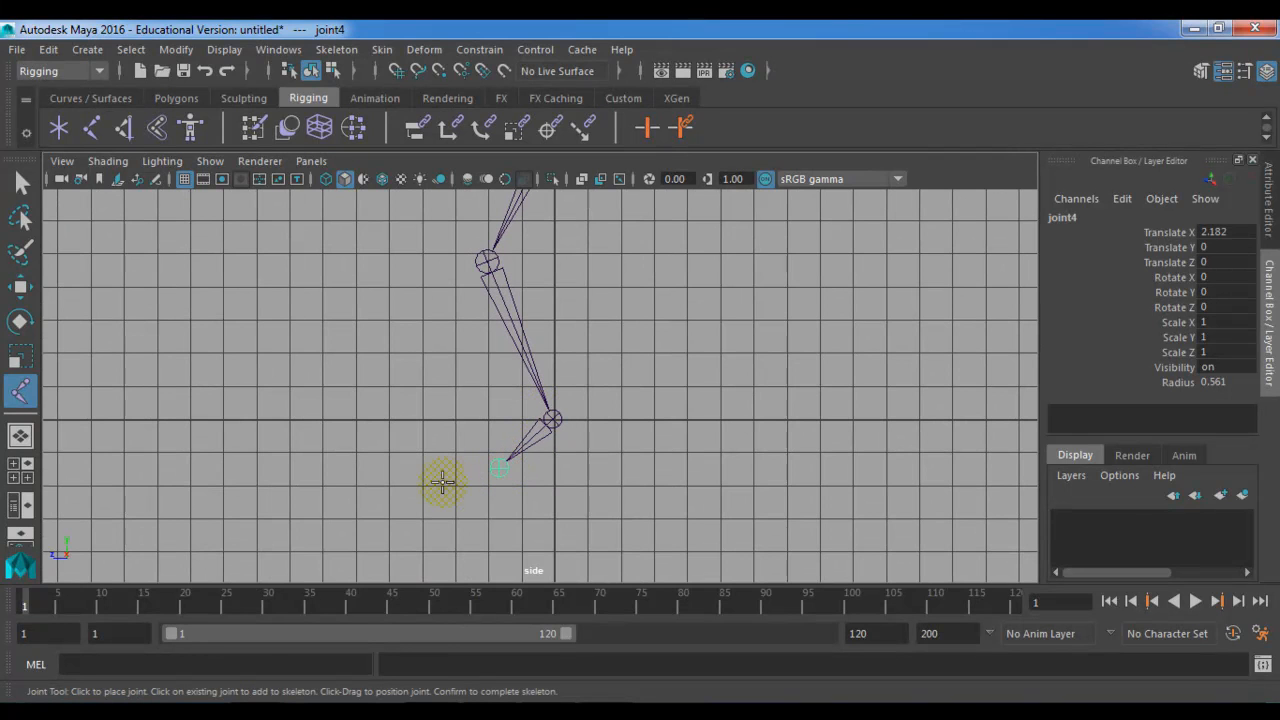
{"action": "left_click", "coordinate": [408, 472]}
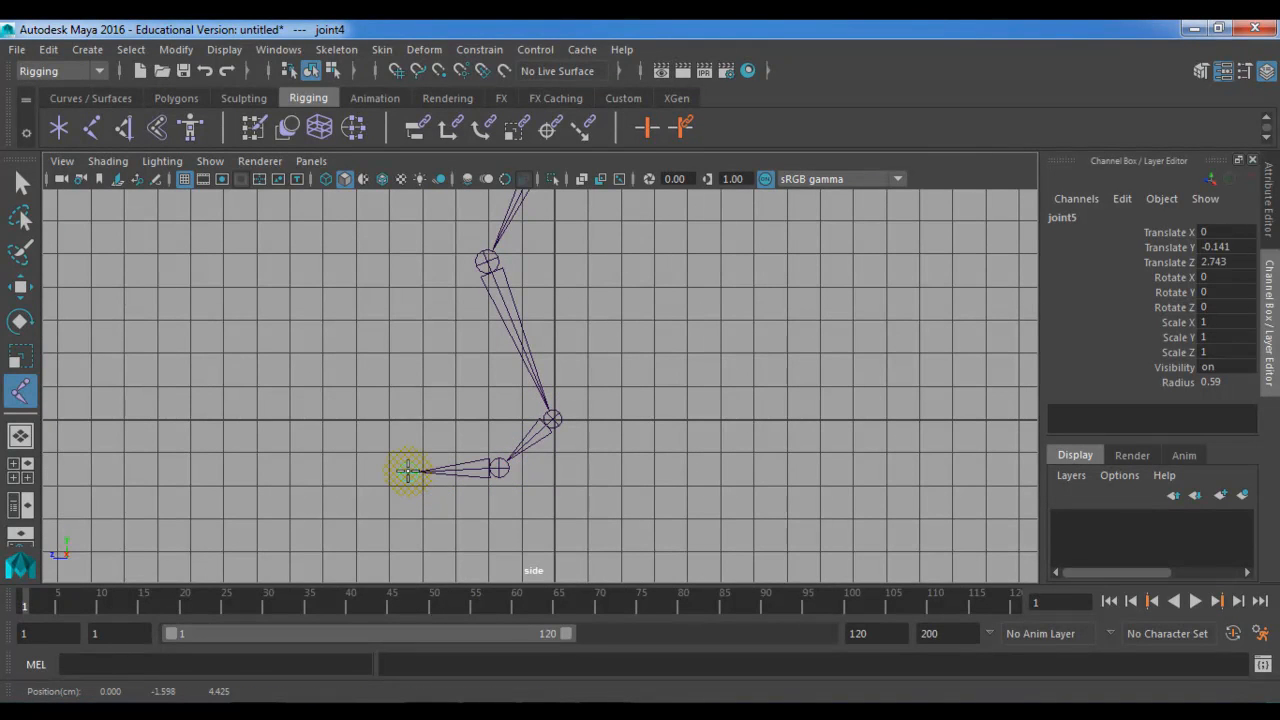
{"action": "key", "text": "Return"}
{"action": "scroll", "coordinate": [540, 423], "scroll_direction": "down", "scroll_amount": 5}
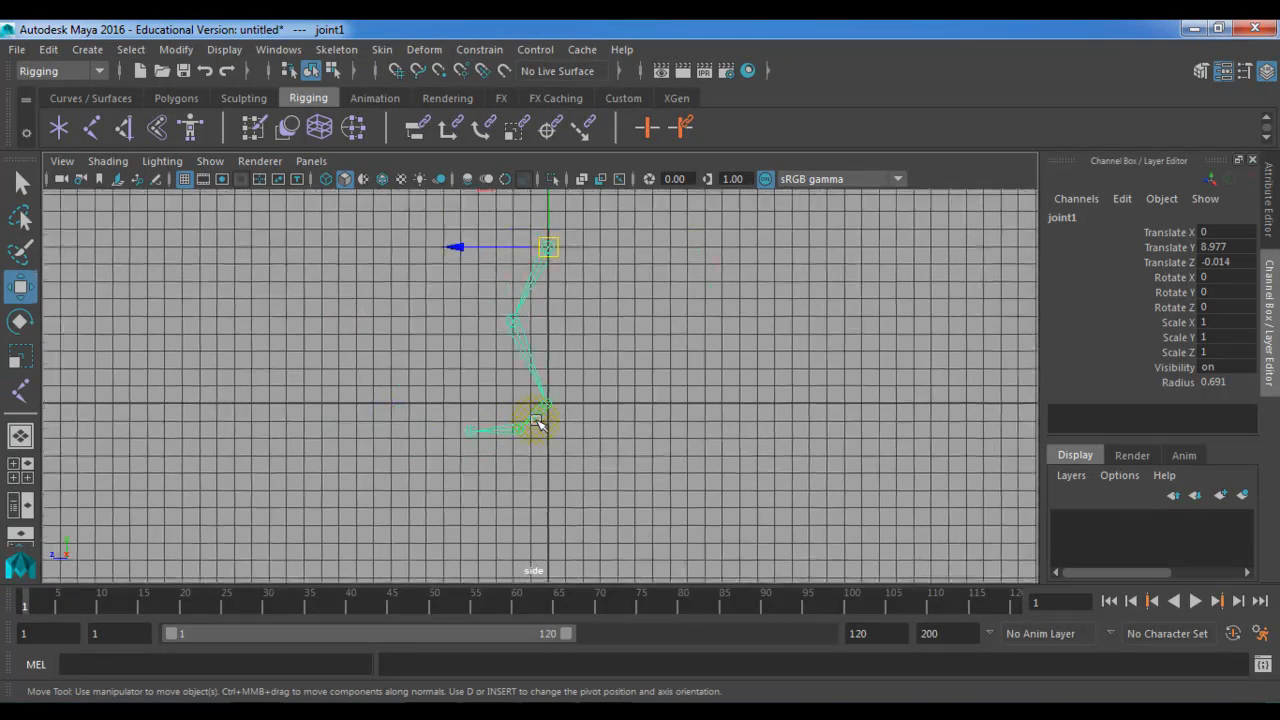
Raise the leg's root joint to about Y 10.698 and, in the perspective view, offset it to about X 1.882.
{"action": "middle_click_drag", "start_coordinate": [608, 300], "coordinate": [625, 415], "text": "alt"}
{"action": "mouse_move", "coordinate": [571, 277]}
{"action": "left_mouse_down"}
{"action": "mouse_move", "coordinate": [574, 240]}
{"action": "mouse_move", "coordinate": [575, 259]}
{"action": "left_mouse_up"}
{"action": "key", "text": "space"}
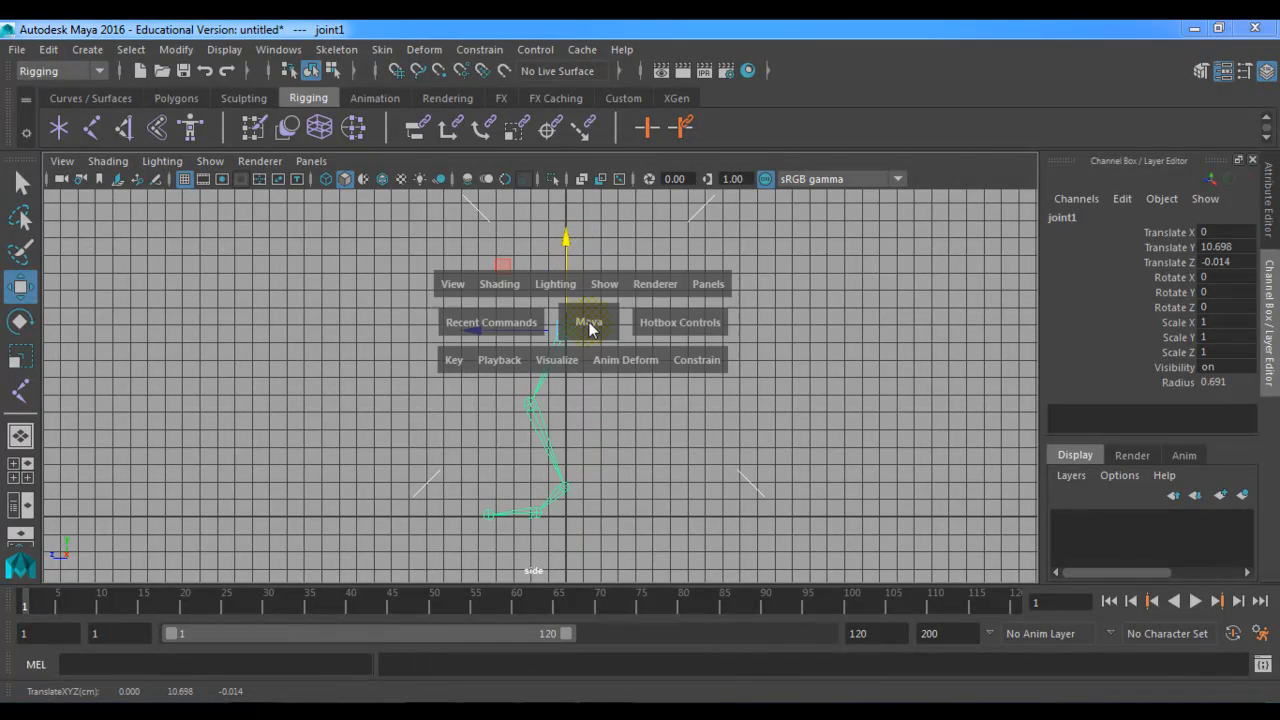
{"action": "left_click_drag", "start_coordinate": [590, 326], "coordinate": [590, 268]}
{"action": "mouse_move", "coordinate": [480, 382]}
{"action": "left_mouse_down", "text": "alt"}
{"action": "mouse_move", "coordinate": [474, 360]}
{"action": "mouse_move", "coordinate": [492, 367]}
{"action": "left_mouse_up", "text": "alt"}
{"action": "left_click_drag", "start_coordinate": [500, 251], "coordinate": [543, 249]}
{"action": "left_click", "coordinate": [591, 277]}
{"action": "left_click_drag", "start_coordinate": [580, 320], "coordinate": [651, 329], "text": "alt"}
{"action": "left_click_drag", "start_coordinate": [651, 329], "coordinate": [514, 337], "text": "alt"}
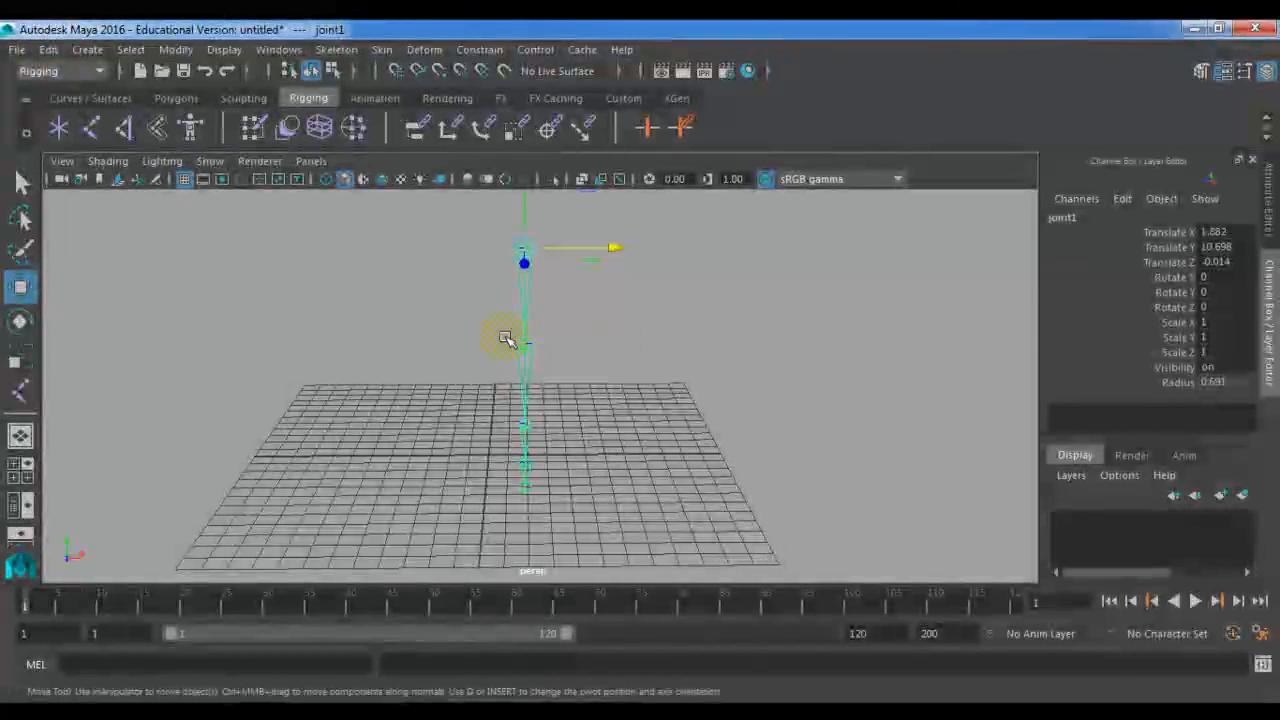
{"action": "left_click", "coordinate": [446, 335]}
{"action": "left_click_drag", "start_coordinate": [478, 264], "coordinate": [566, 274]}
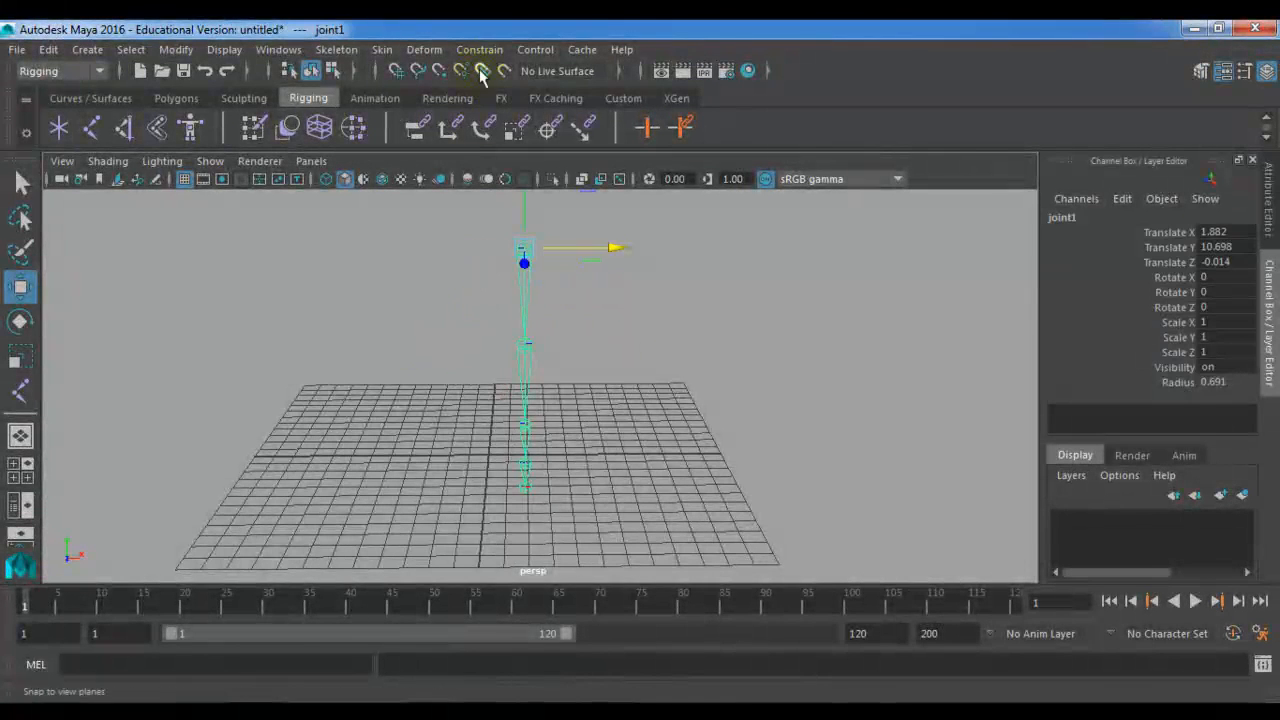
Open the Mirror Joints options, minimize their window and deselect the leg chain.
{"action": "left_click", "coordinate": [337, 49]}
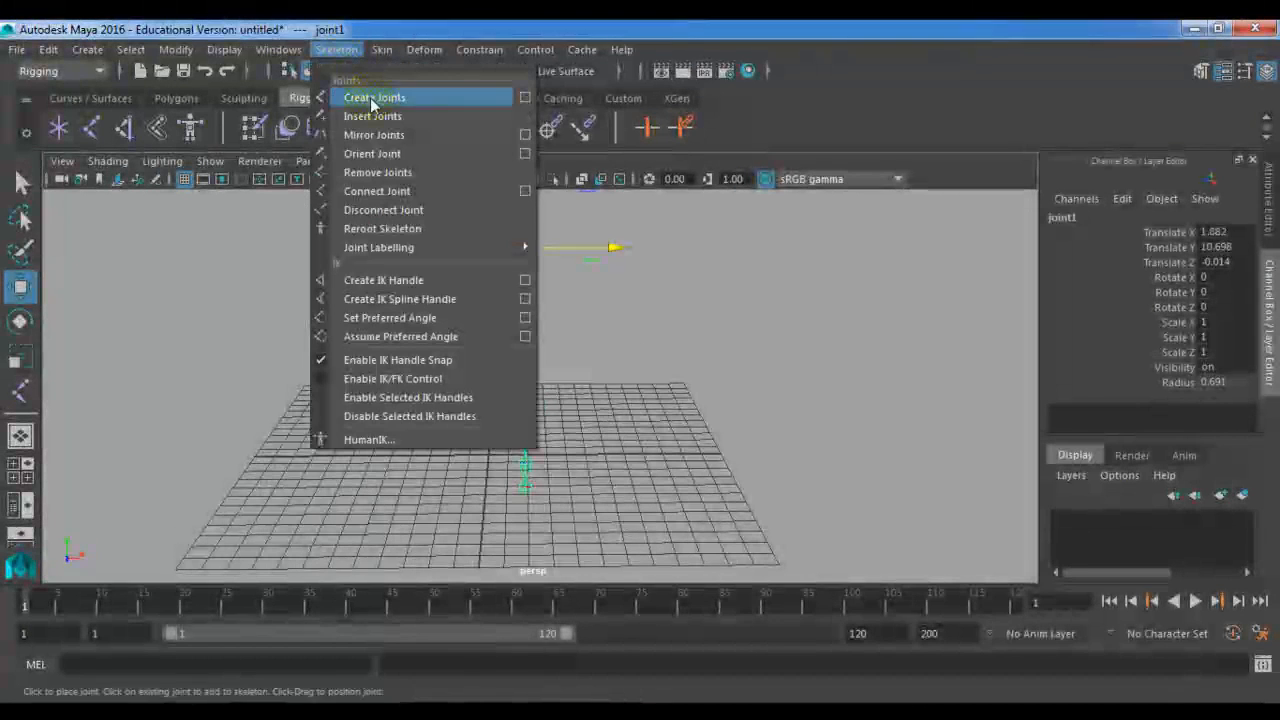
{"action": "left_click", "coordinate": [525, 140]}
{"action": "left_click_drag", "start_coordinate": [780, 104], "coordinate": [677, 270]}
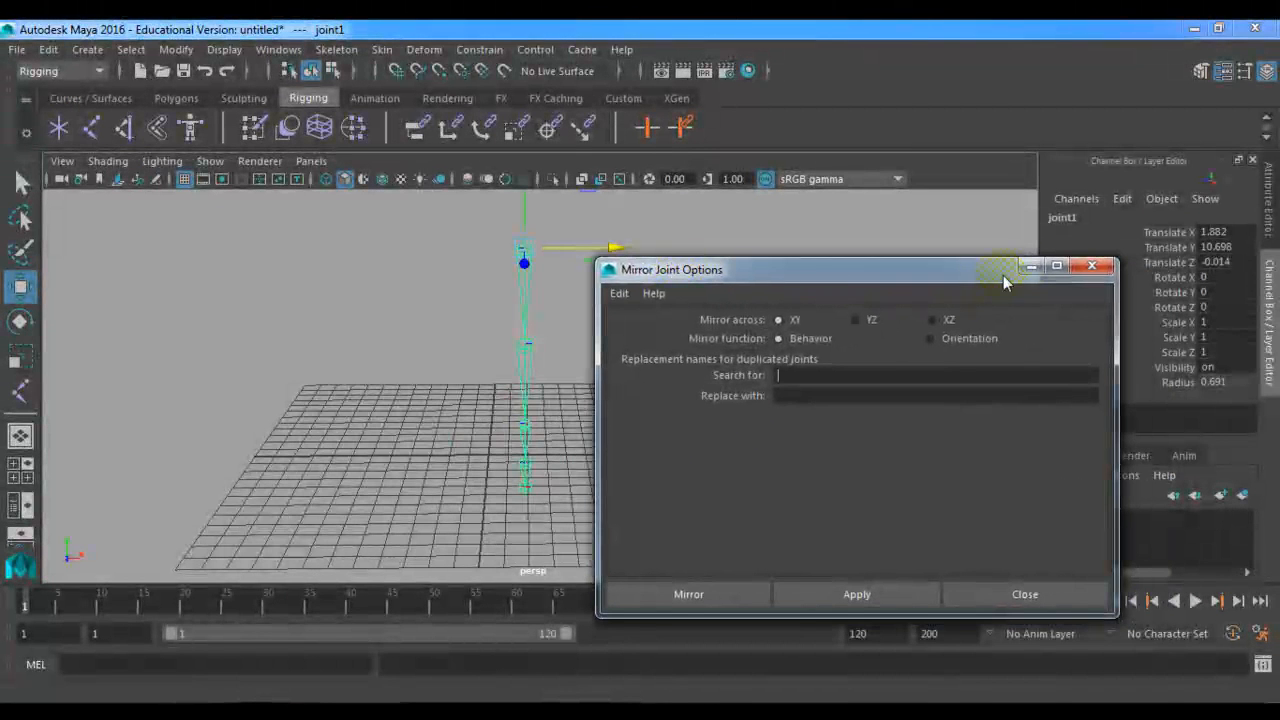
{"action": "left_click", "coordinate": [1031, 265]}
{"action": "left_click", "coordinate": [649, 340]}
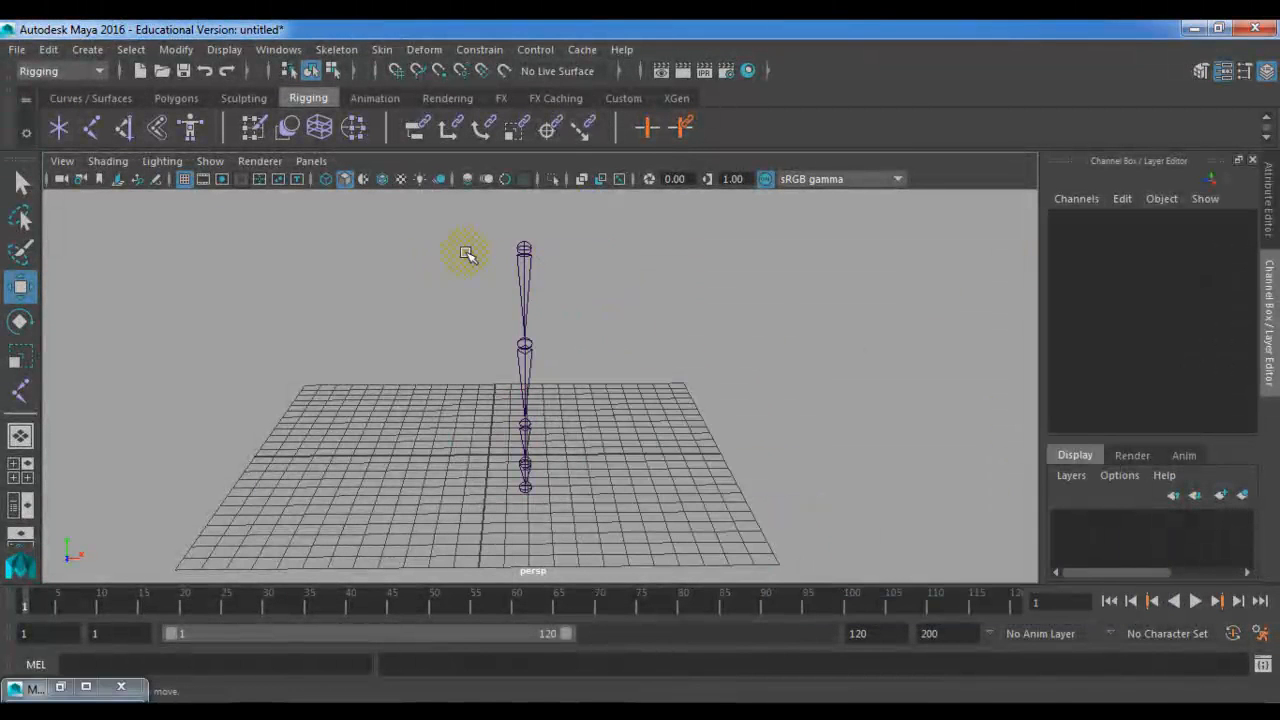
Rename the root joint of the leg chain to L_Pelvis.
{"action": "left_click", "coordinate": [524, 249]}
{"action": "double_click", "coordinate": [1062, 218]}
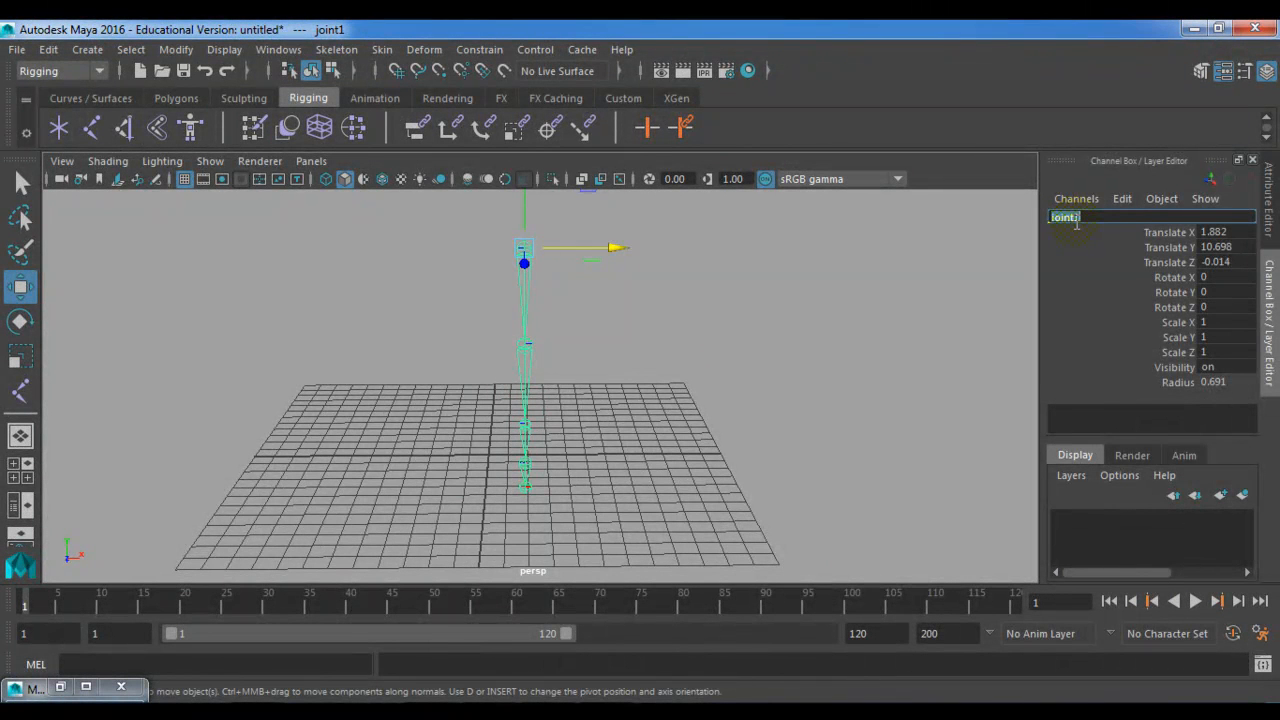
{"action": "type", "text": "L_Pelvis"}
{"action": "key", "text": "Return"}
Select the next joint down the hierarchy and rename it to l_knee.
{"action": "key", "text": "Down"}
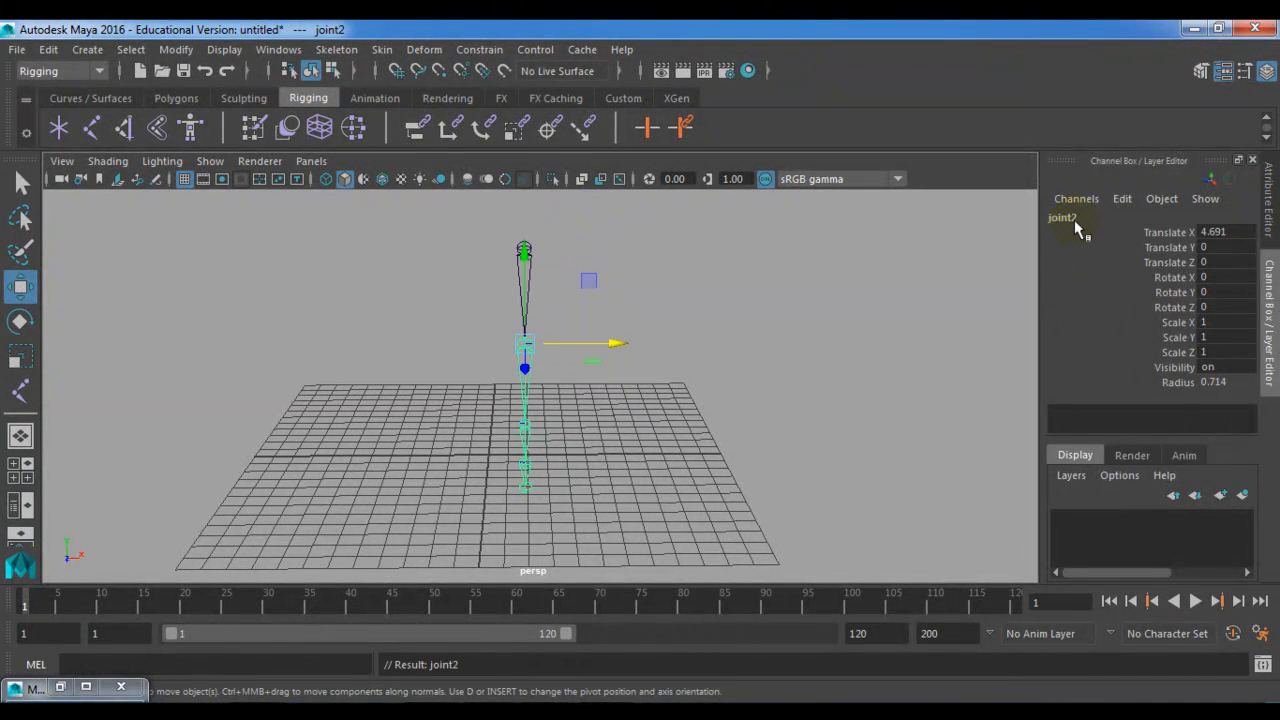
{"action": "left_click_drag", "start_coordinate": [857, 394], "coordinate": [903, 300], "text": "alt"}
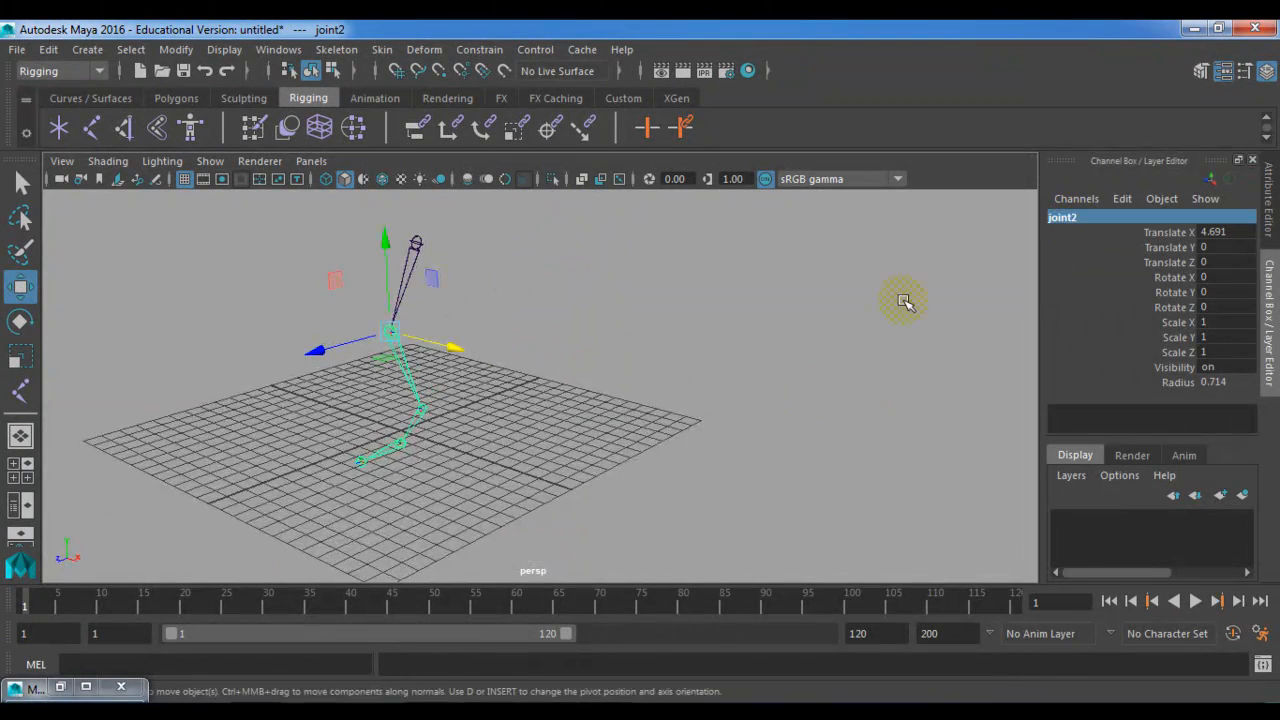
{"action": "double_click", "coordinate": [1064, 217]}
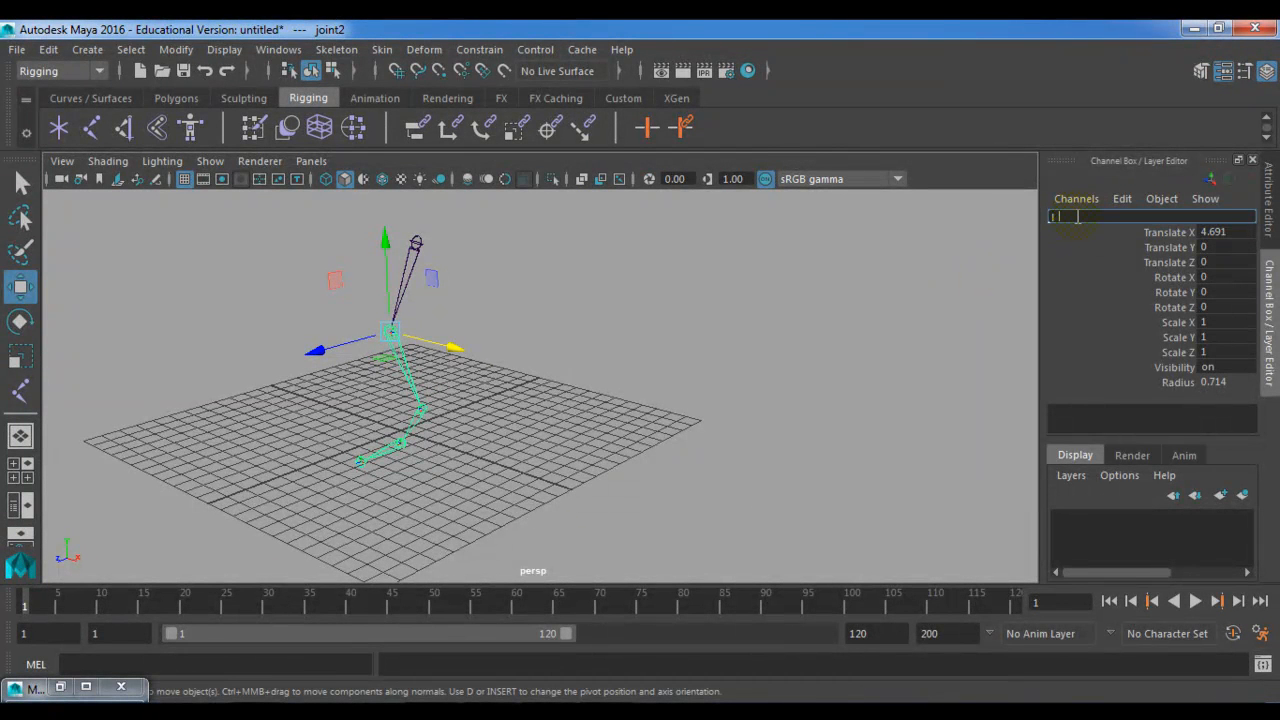
{"action": "type", "text": "l_knee"}
{"action": "key", "text": "Return"}
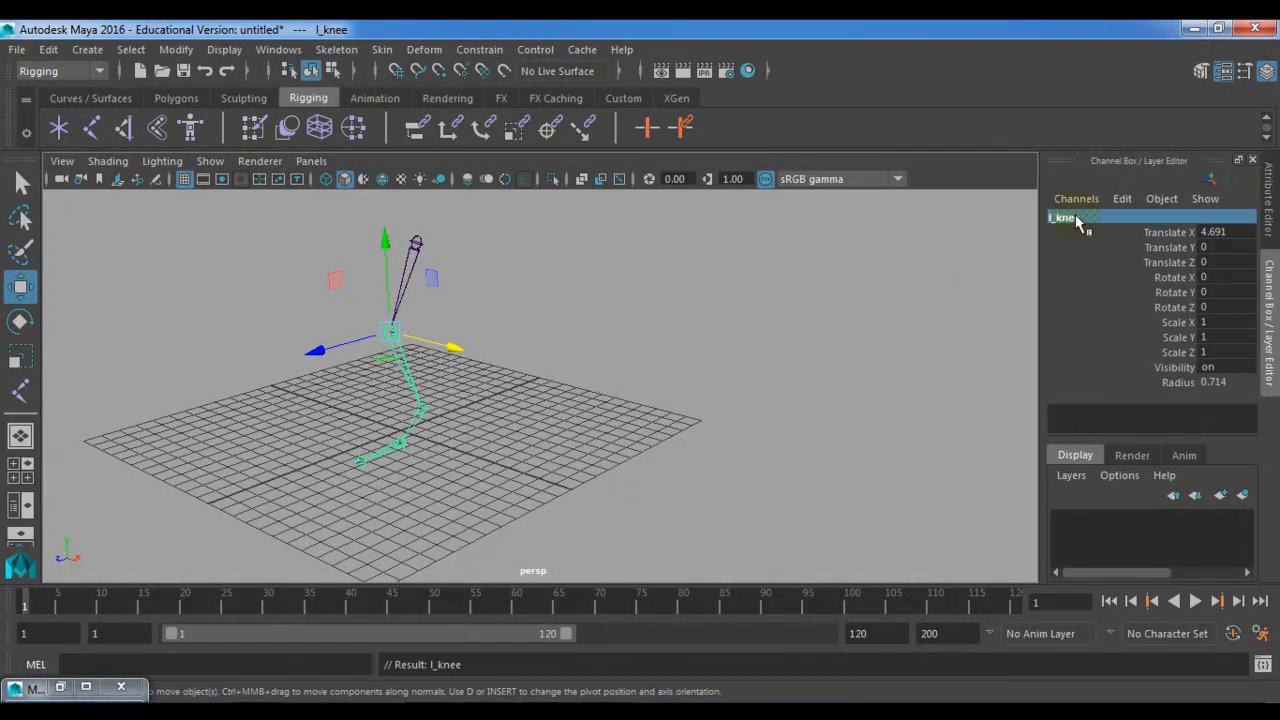
Rename the joint below the knee to L_ankel and the one after it to L_Ball.
{"action": "key", "text": "Down"}
{"action": "double_click", "coordinate": [1066, 218]}
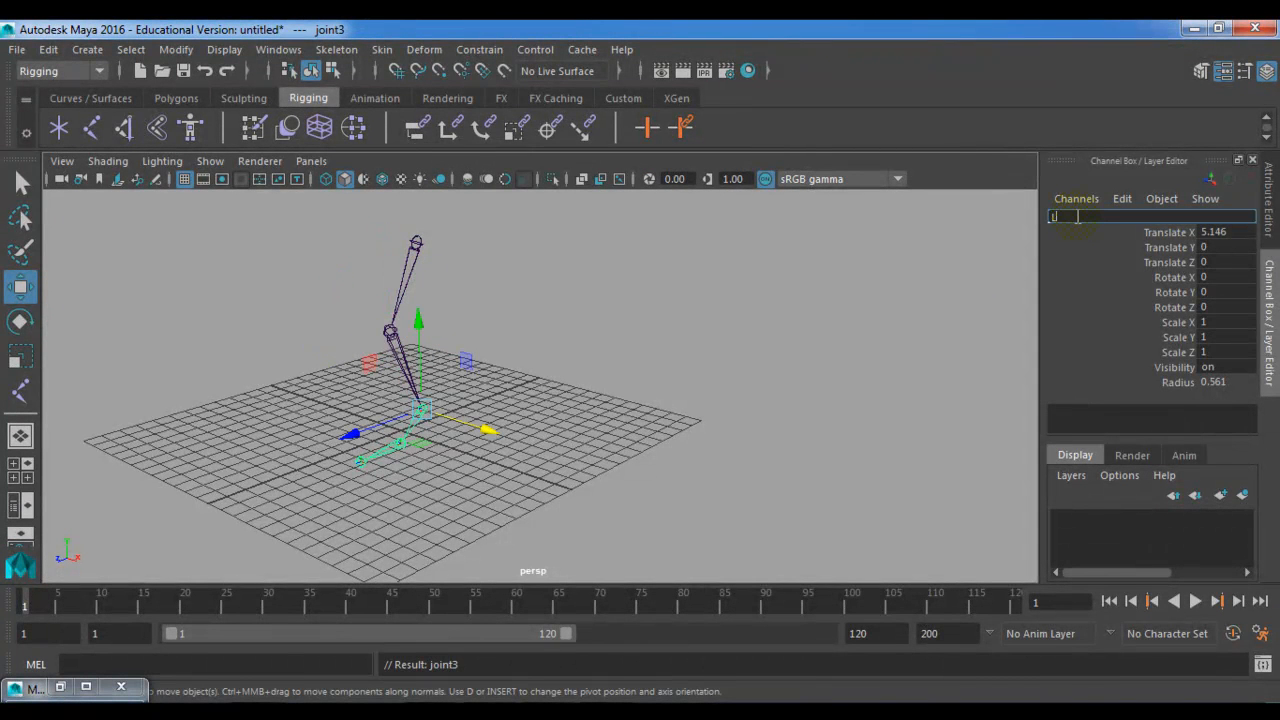
{"action": "type", "text": "l_a"}
{"action": "key", "text": "Return"}
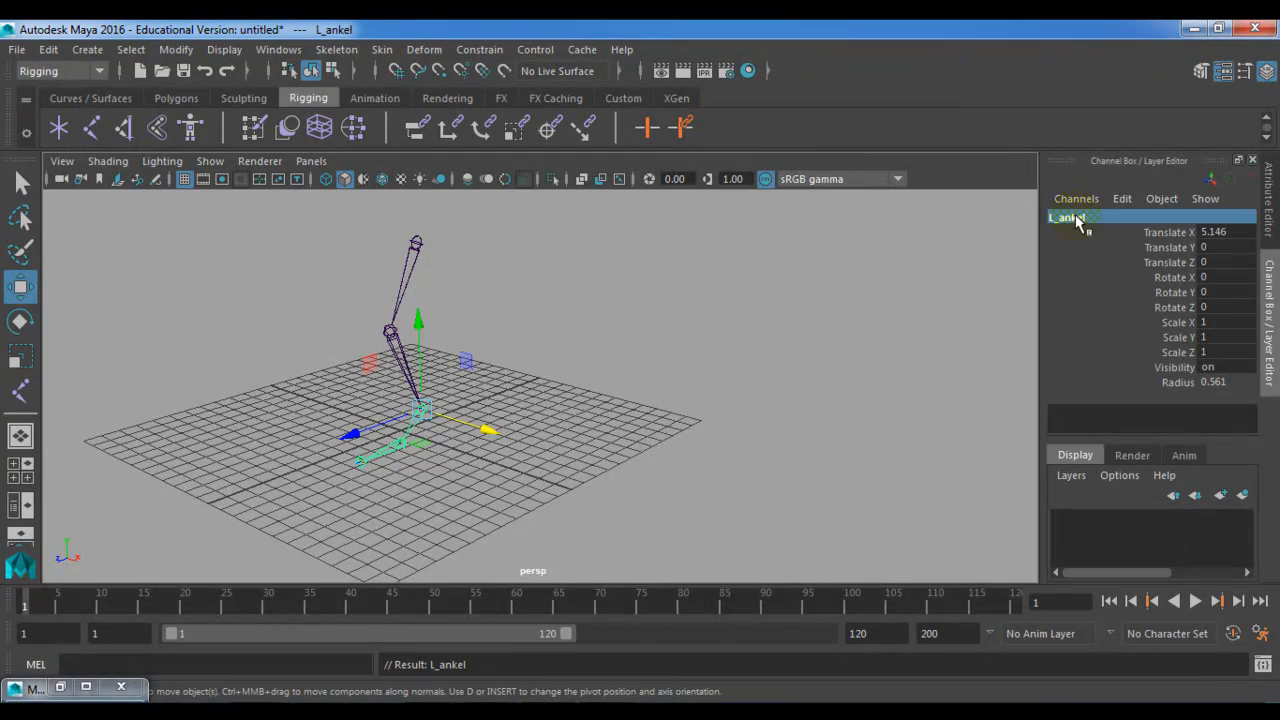
{"action": "key", "text": "Down"}
{"action": "double_click", "coordinate": [1076, 217]}
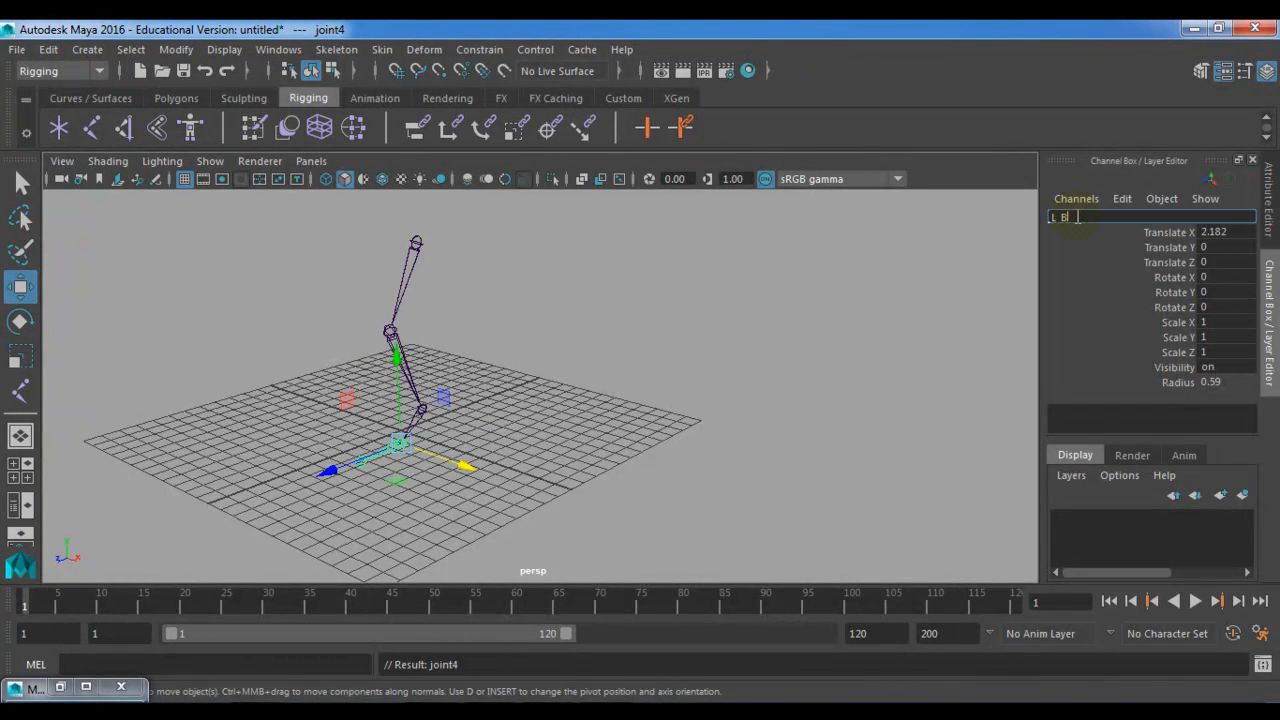
{"action": "key", "text": "Return"}
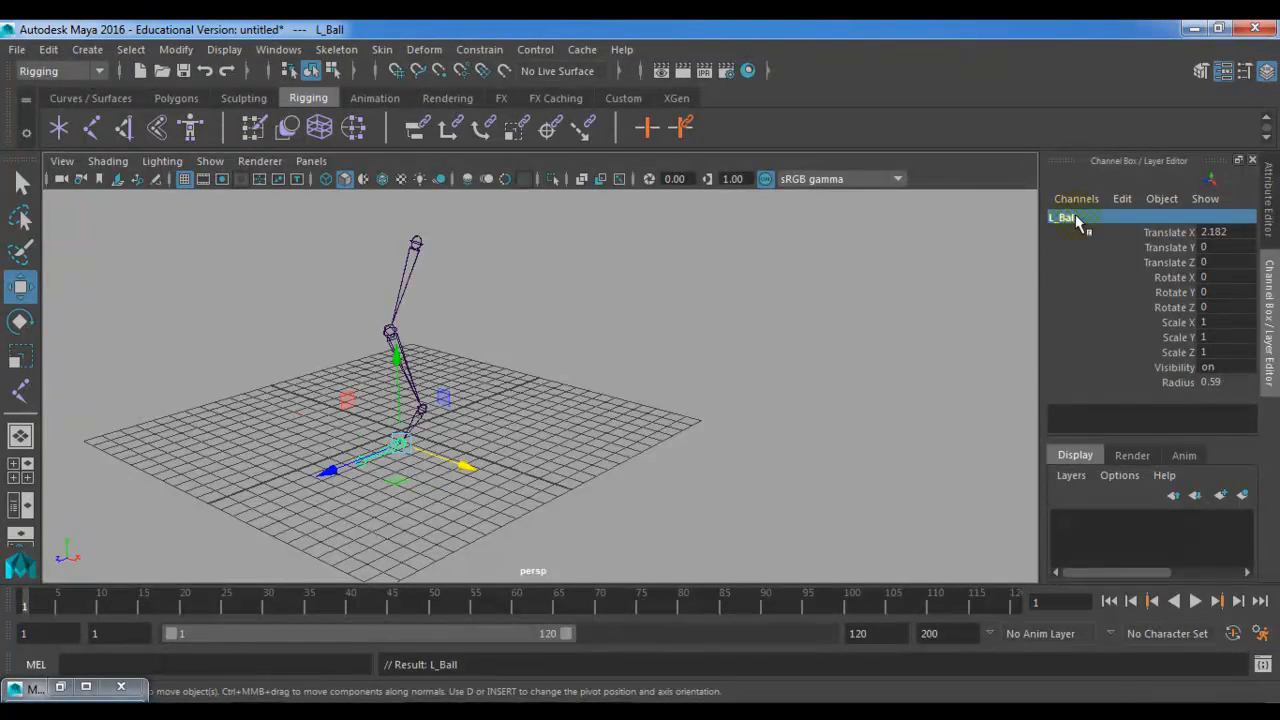
Rename the last joint of the leg chain to L_Toe and clear the selection.
{"action": "key", "text": "Down"}
{"action": "double_click", "coordinate": [1076, 217]}
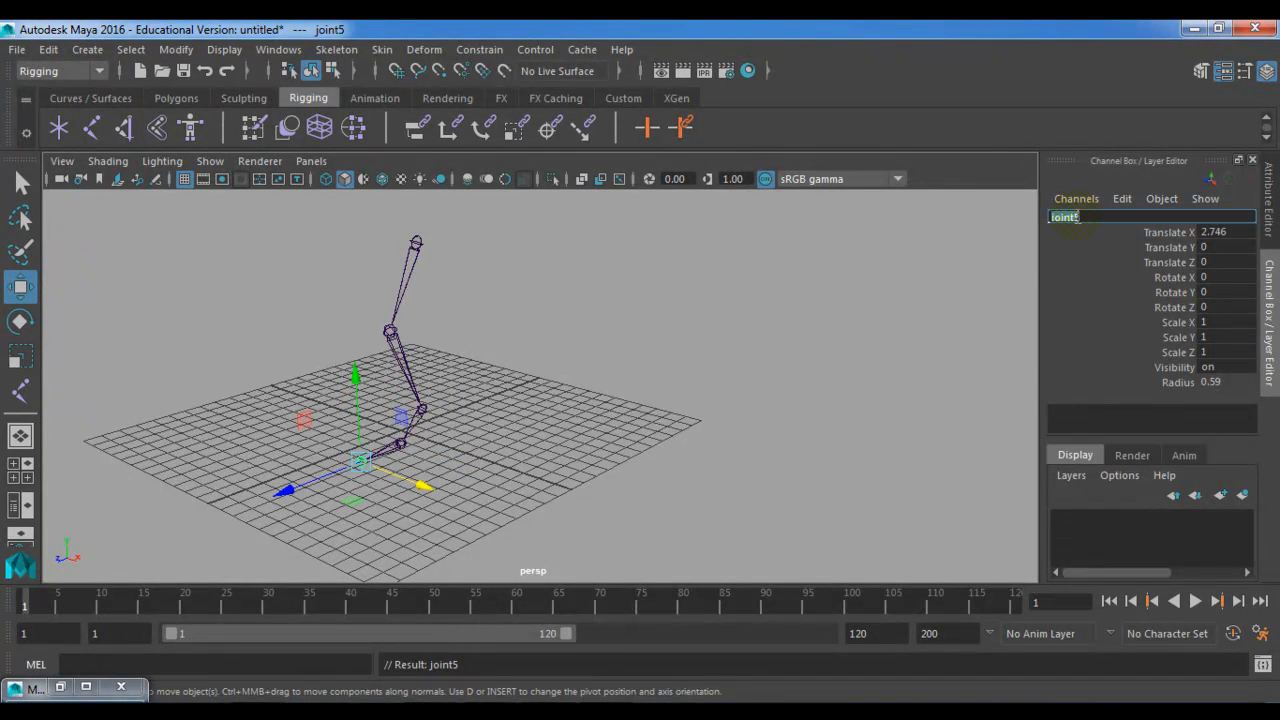
{"action": "type", "text": "L_Toe"}
{"action": "key", "text": "Return"}
{"action": "left_click", "coordinate": [805, 478]}
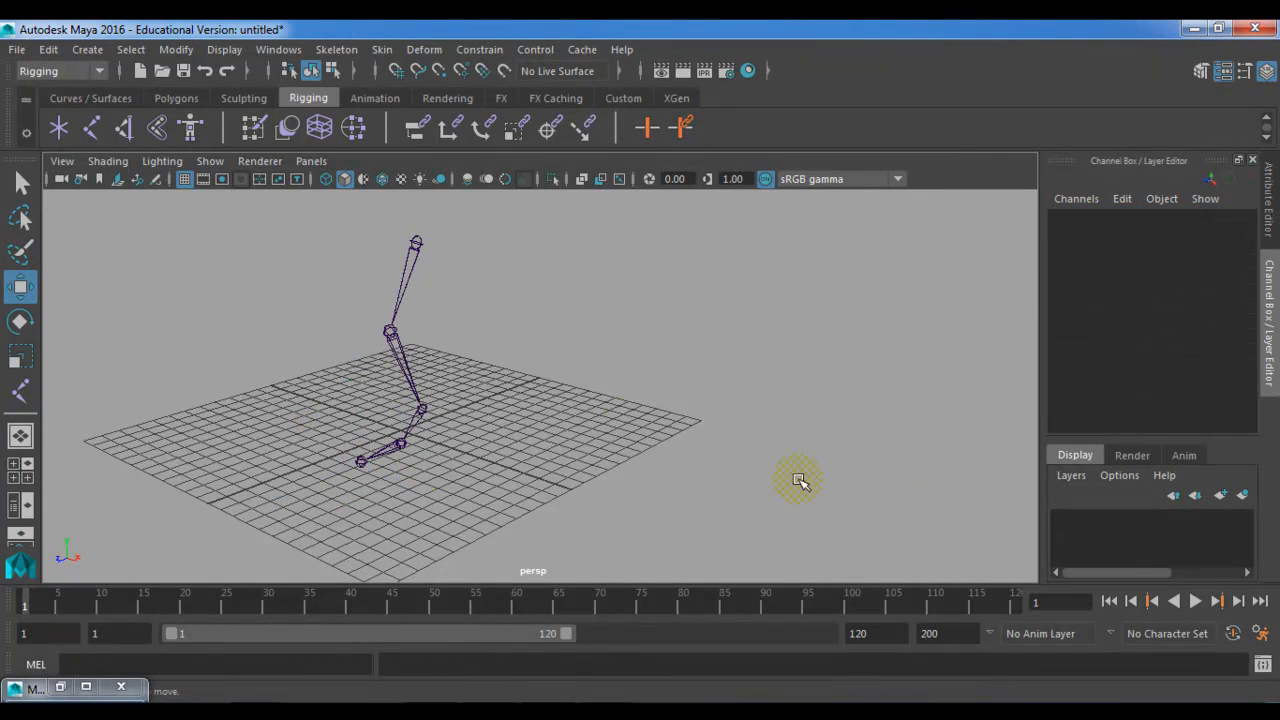
Try mirroring the leg chain from L_Pelvis across the XY plane with the Behavior mirror function.
{"action": "left_click", "coordinate": [416, 250]}
{"action": "left_click_drag", "start_coordinate": [416, 250], "coordinate": [509, 374], "text": "alt"}
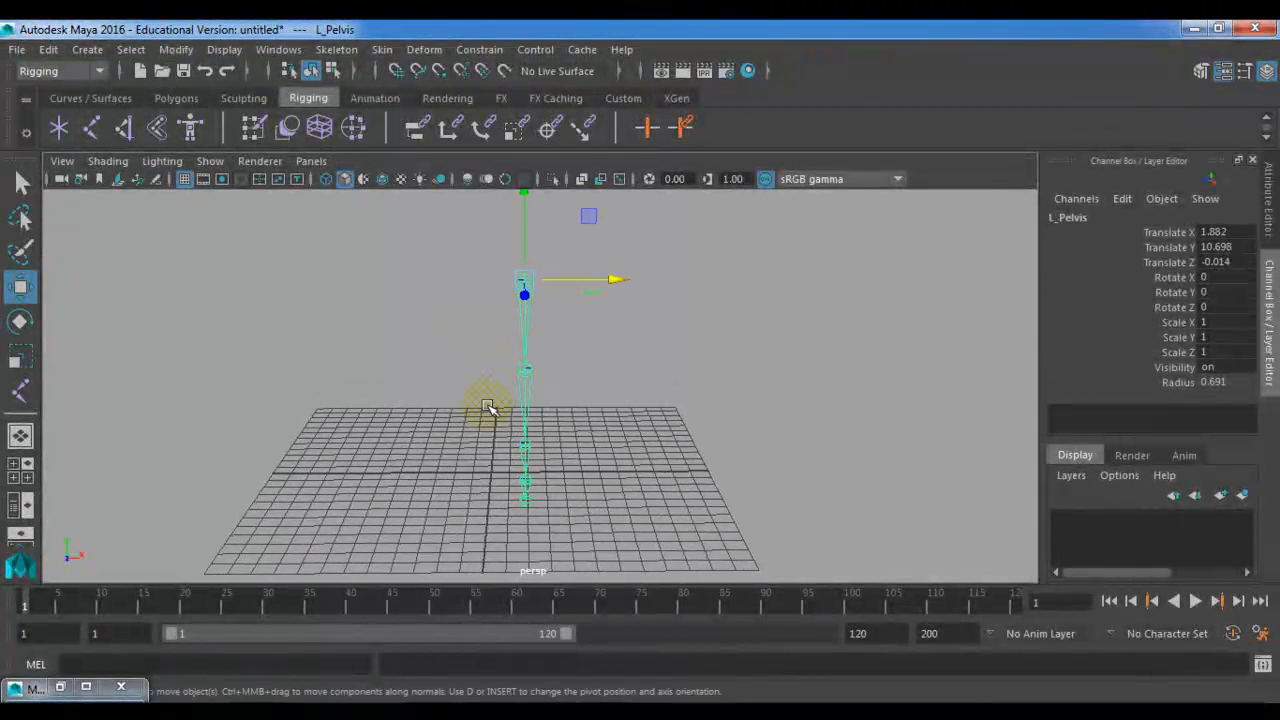
{"action": "left_click", "coordinate": [61, 687]}
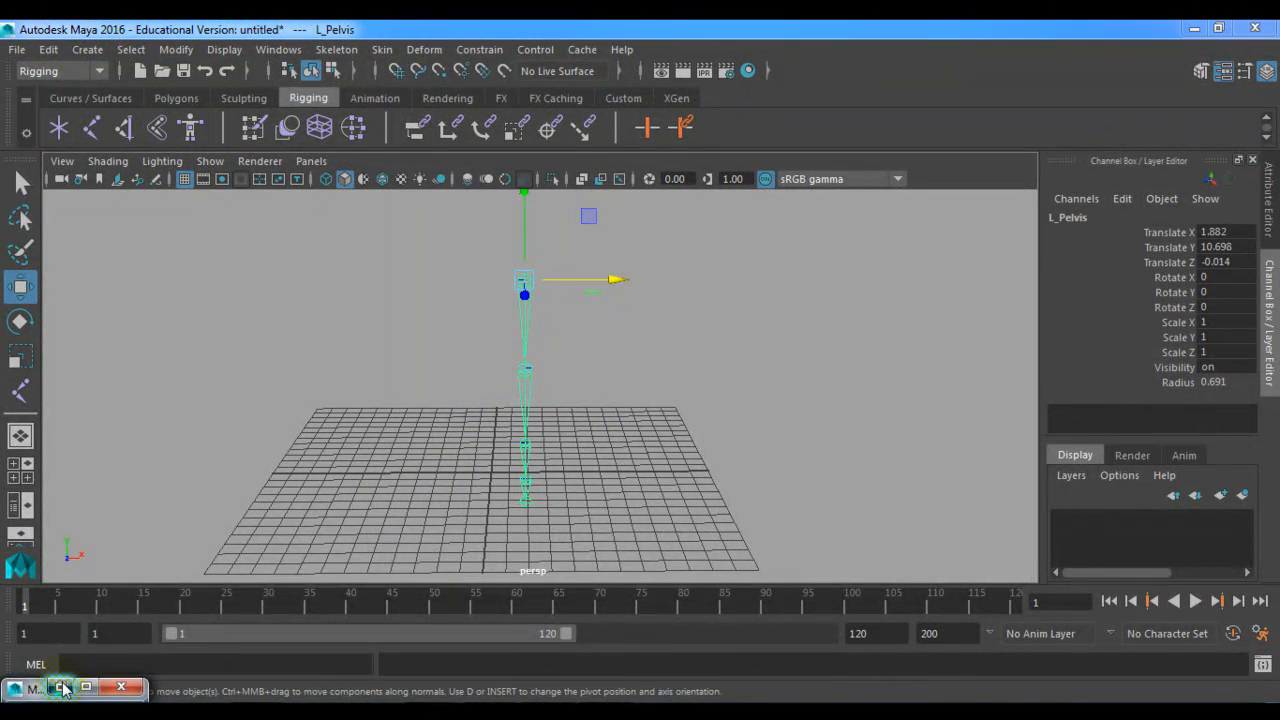
{"action": "left_click_drag", "start_coordinate": [860, 250], "coordinate": [965, 268]}
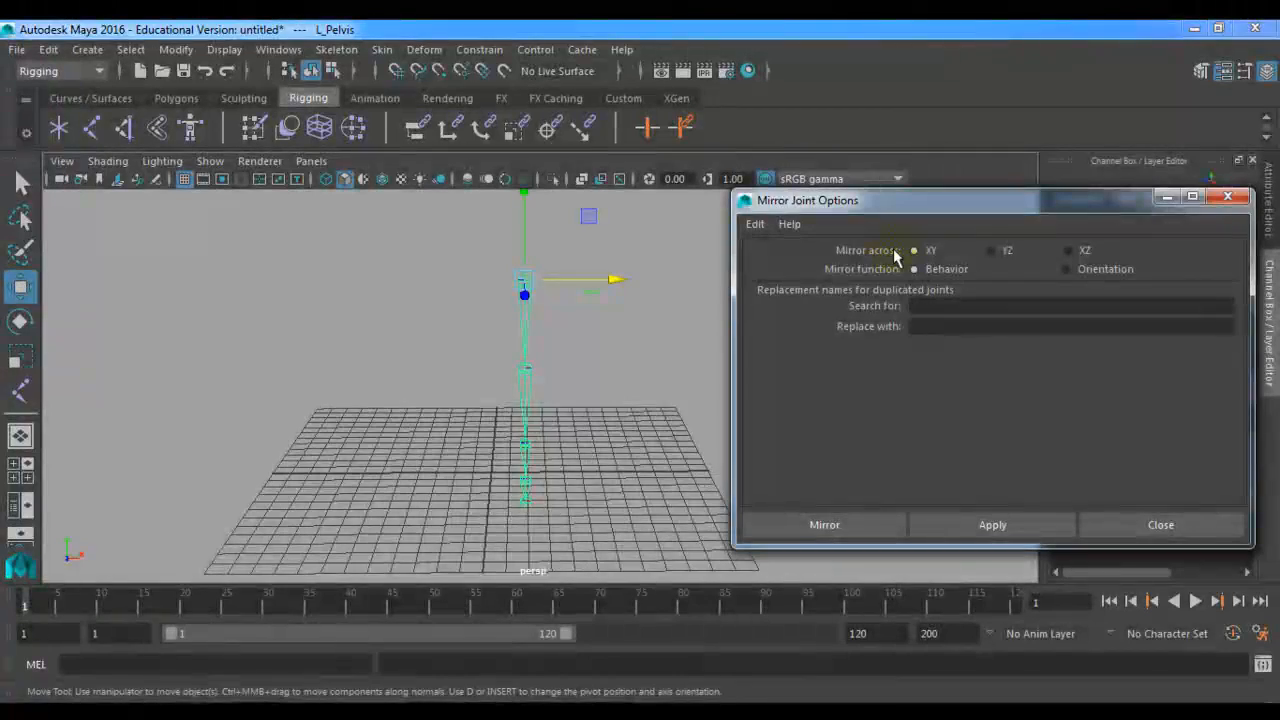
{"action": "left_click_drag", "start_coordinate": [697, 402], "coordinate": [554, 449], "text": "alt"}
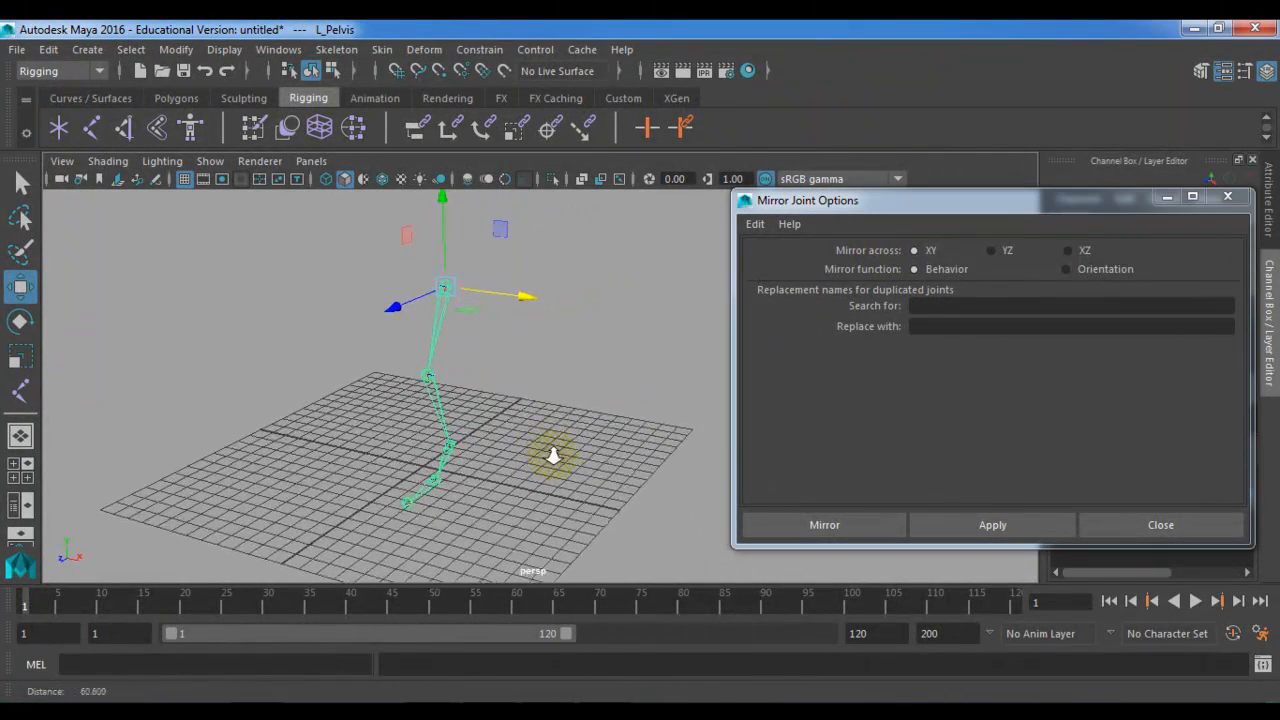
{"action": "left_click_drag", "start_coordinate": [612, 416], "coordinate": [457, 409], "text": "alt"}
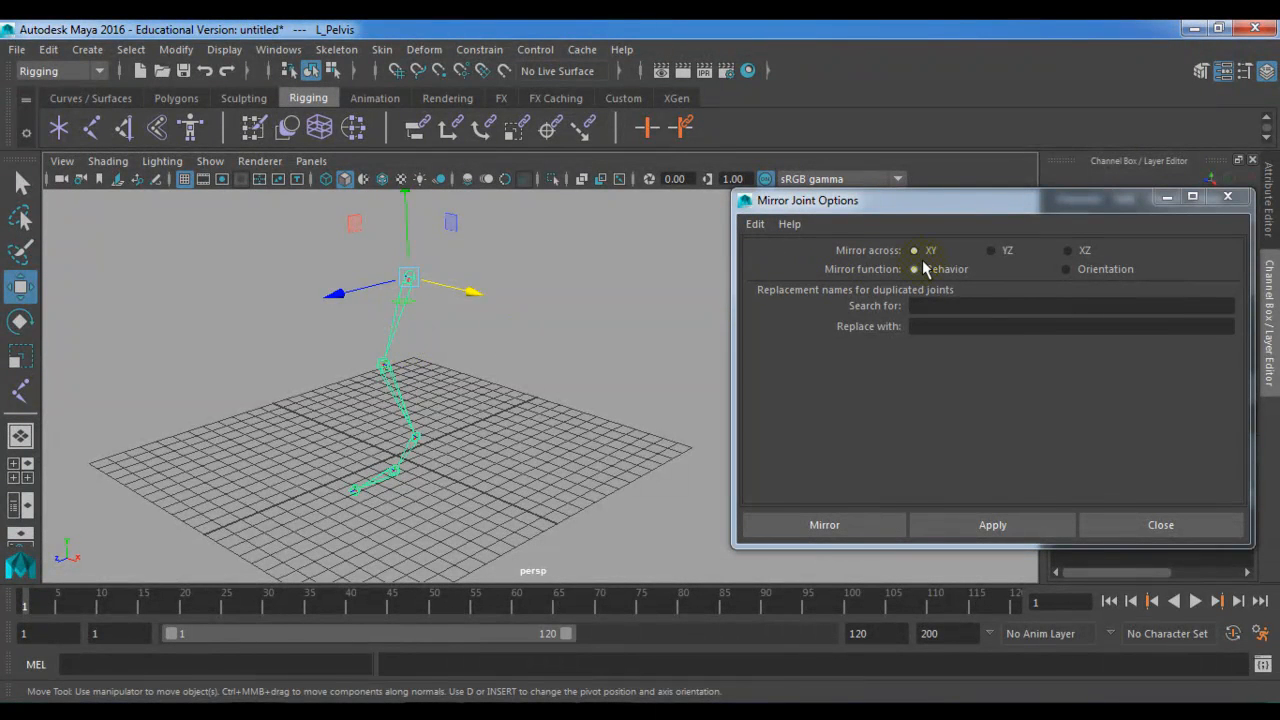
{"action": "left_click", "coordinate": [951, 525]}
{"action": "left_click_drag", "start_coordinate": [540, 500], "coordinate": [432, 308], "text": "alt"}
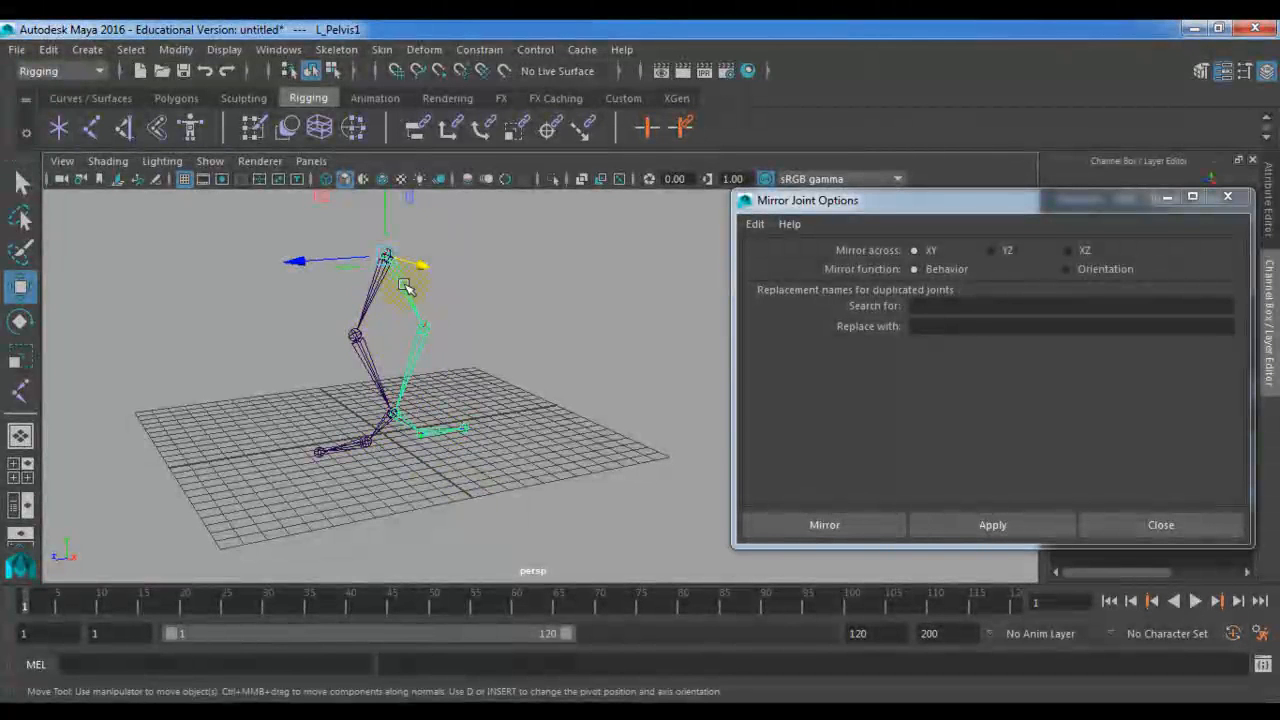
{"action": "left_click_drag", "start_coordinate": [389, 385], "coordinate": [465, 425], "text": "alt"}
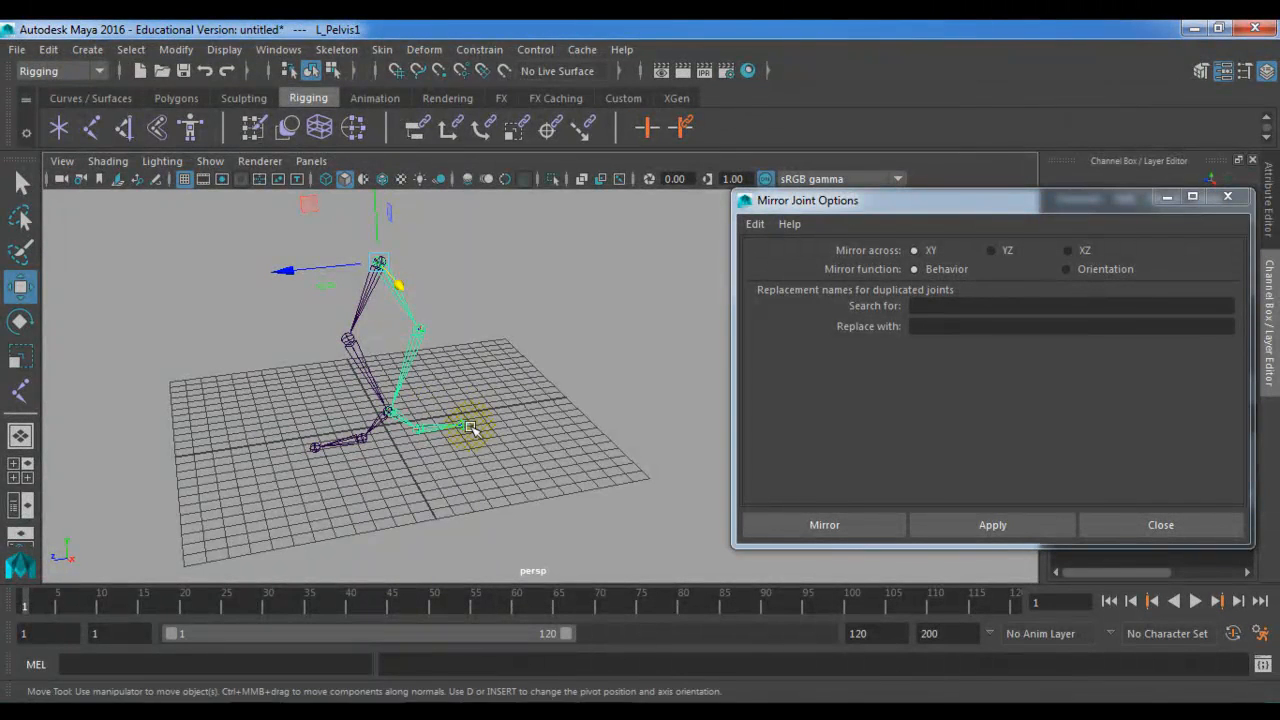
Delete the XY-mirrored chain and try mirroring the L_Pelvis chain across the YZ plane.
{"action": "key", "text": "Delete"}
{"action": "left_click", "coordinate": [370, 287]}
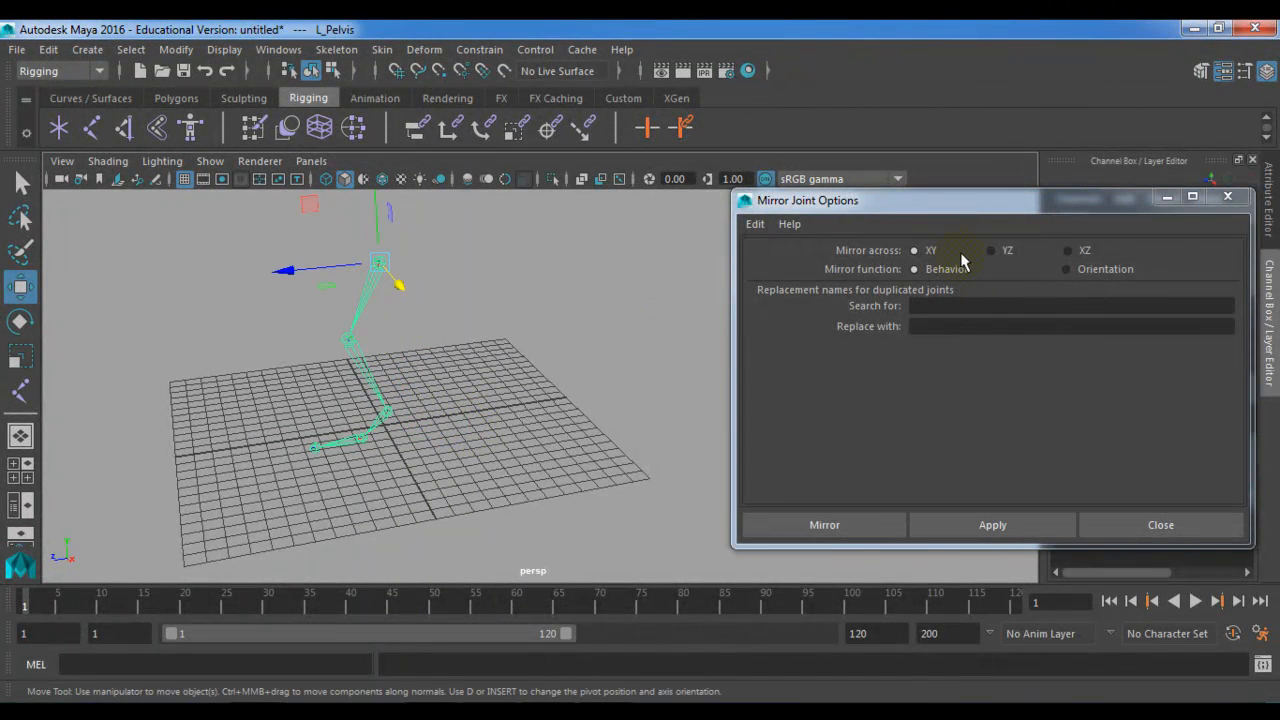
{"action": "left_click", "coordinate": [1004, 251]}
{"action": "left_click", "coordinate": [945, 522]}
{"action": "left_click_drag", "start_coordinate": [600, 480], "coordinate": [651, 466], "text": "alt"}
{"action": "left_click_drag", "start_coordinate": [369, 302], "coordinate": [538, 345], "text": "alt"}
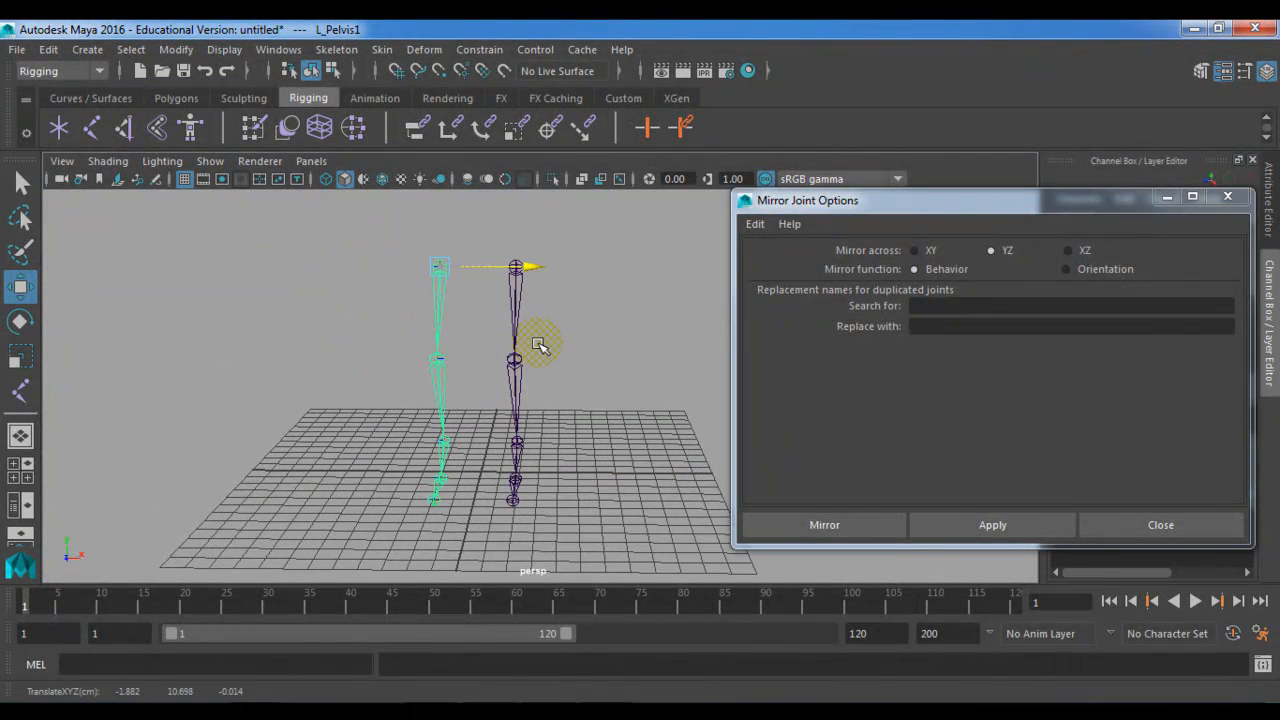
Delete the YZ-mirrored chain and try mirroring the L_Pelvis chain across the XZ plane.
{"action": "key", "text": "Delete"}
{"action": "left_click", "coordinate": [516, 292]}
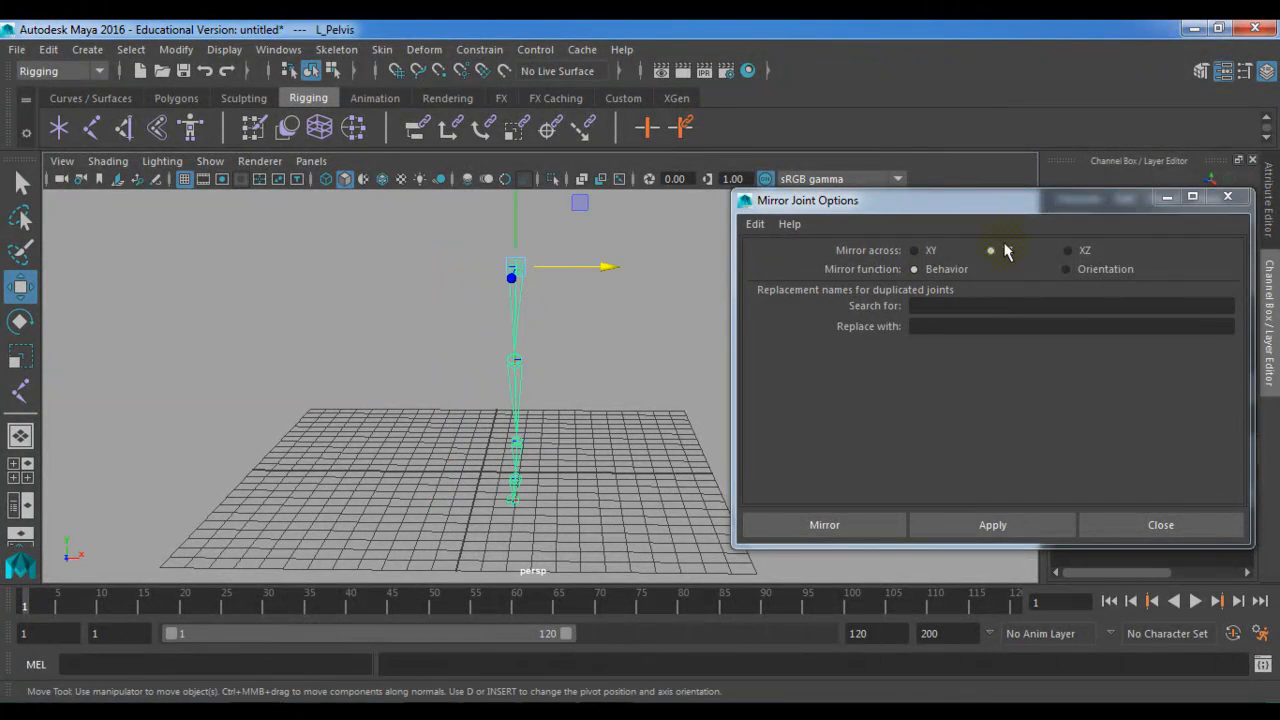
{"action": "left_click", "coordinate": [1070, 252]}
{"action": "left_click", "coordinate": [965, 524]}
{"action": "left_click_drag", "start_coordinate": [666, 551], "coordinate": [437, 380], "text": "alt"}
{"action": "left_click_drag", "start_coordinate": [403, 449], "coordinate": [585, 510], "text": "alt"}
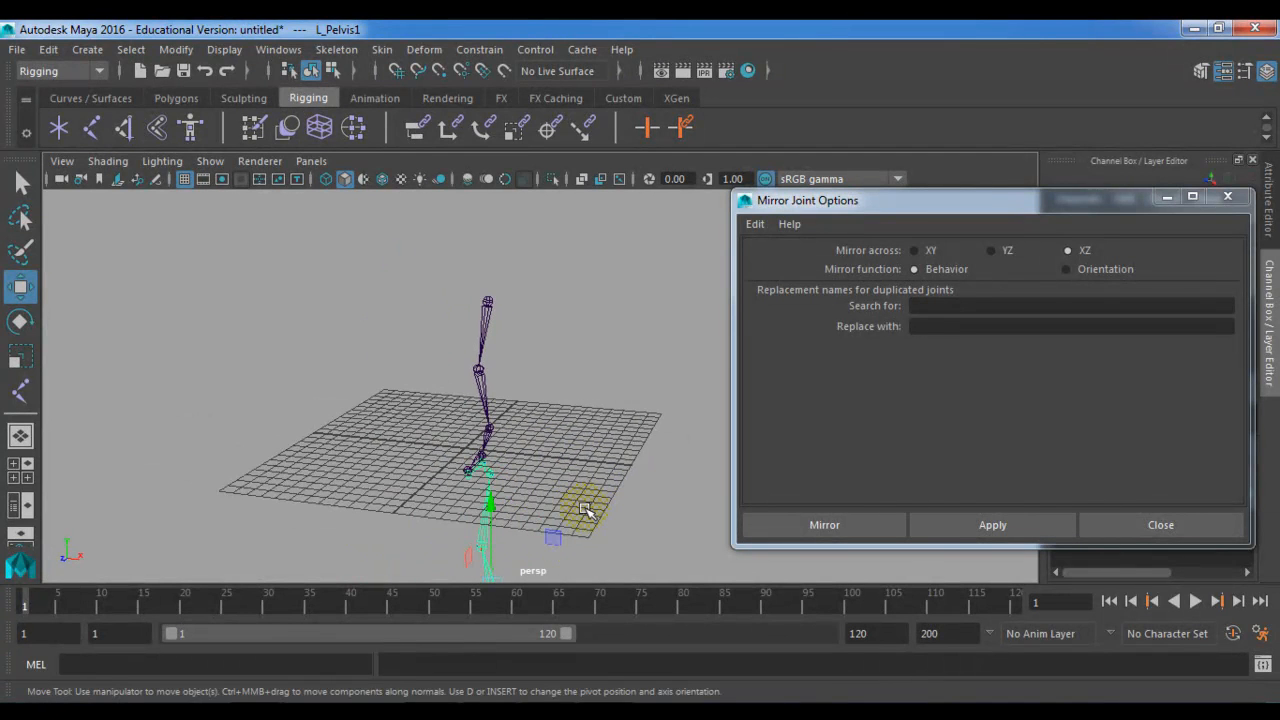
Delete the XZ-mirrored chain, mirror the L_Pelvis chain across YZ again and minimize the mirror options.
{"action": "key", "text": "Delete"}
{"action": "scroll", "coordinate": [529, 391], "scroll_direction": "up", "scroll_amount": 3}
{"action": "left_click", "coordinate": [468, 275]}
{"action": "left_click_drag", "start_coordinate": [476, 300], "coordinate": [567, 343], "text": "alt"}
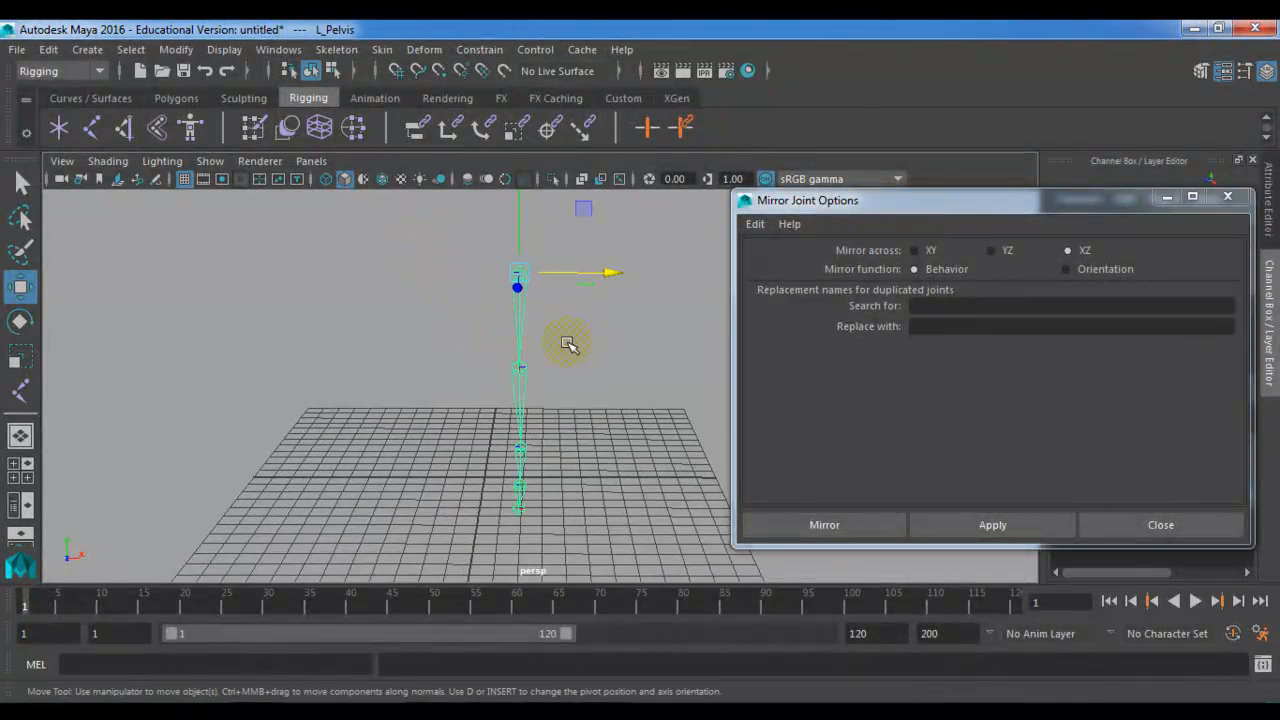
{"action": "left_click", "coordinate": [1004, 252]}
{"action": "left_click", "coordinate": [988, 524]}
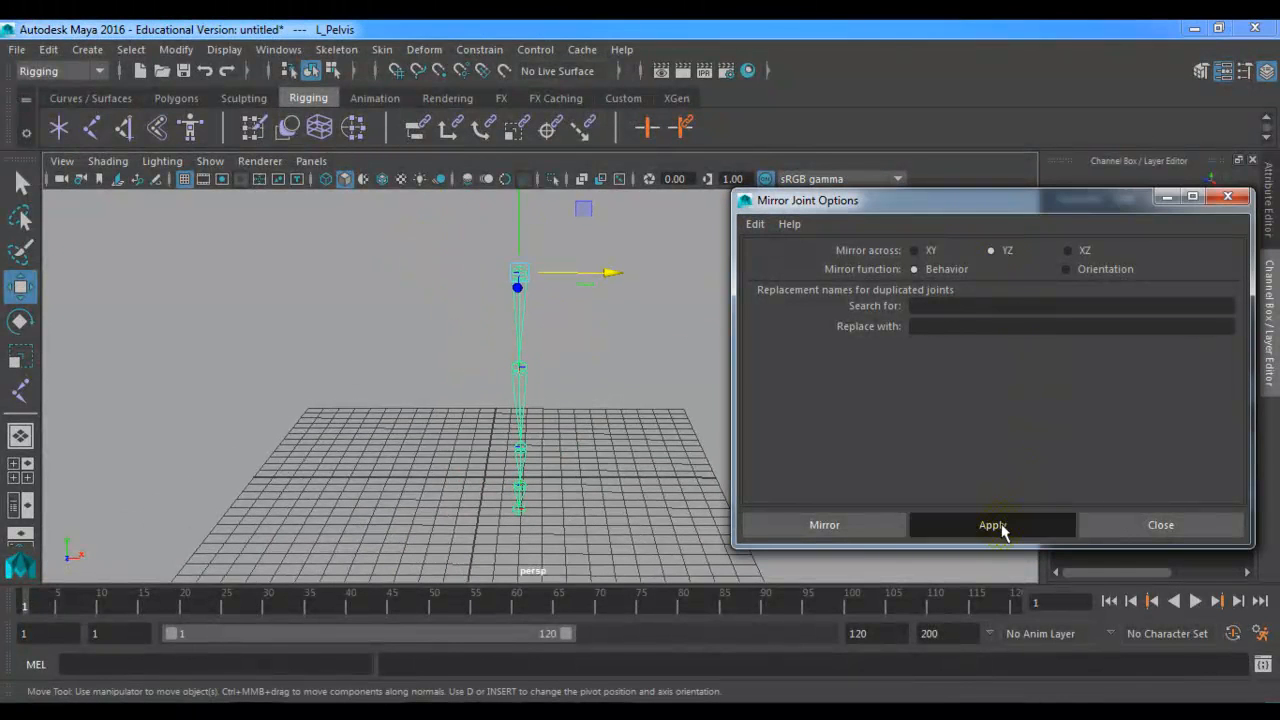
{"action": "left_click", "coordinate": [1164, 197]}
{"action": "left_click", "coordinate": [706, 381]}
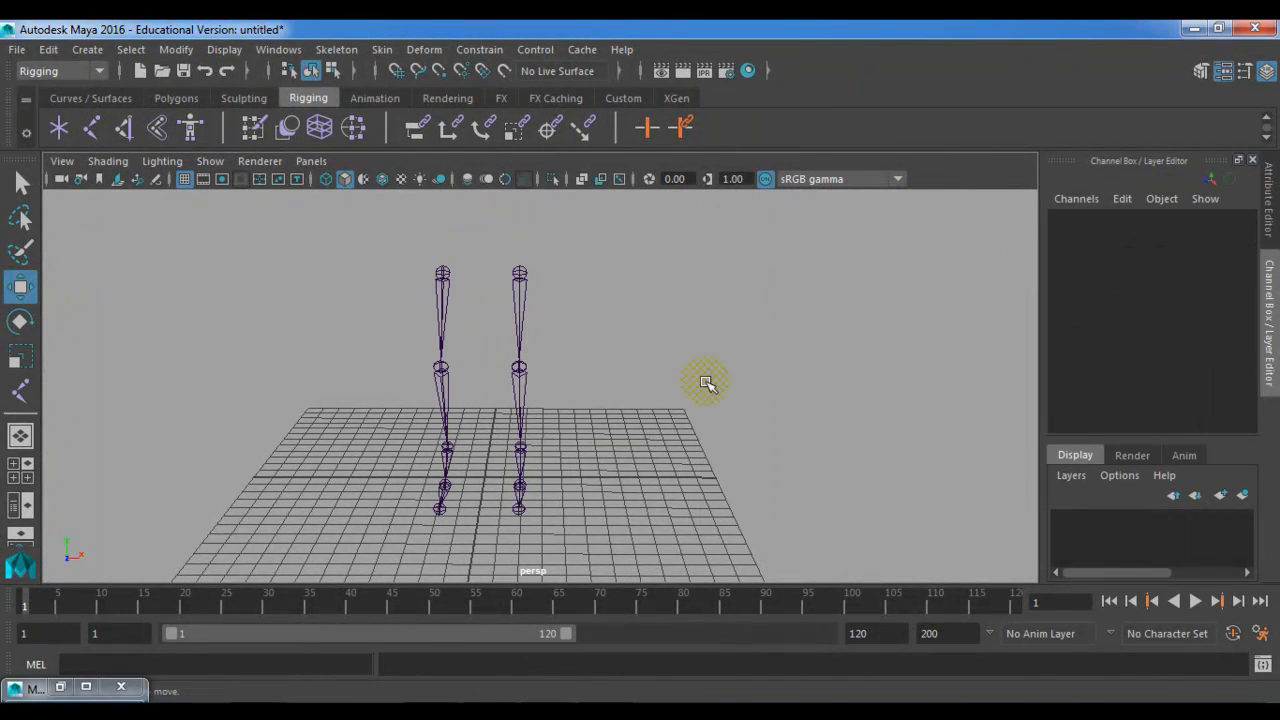
Check the joint names down the mirrored leg chain and delete that chain from its root.
{"action": "left_click", "coordinate": [446, 276]}
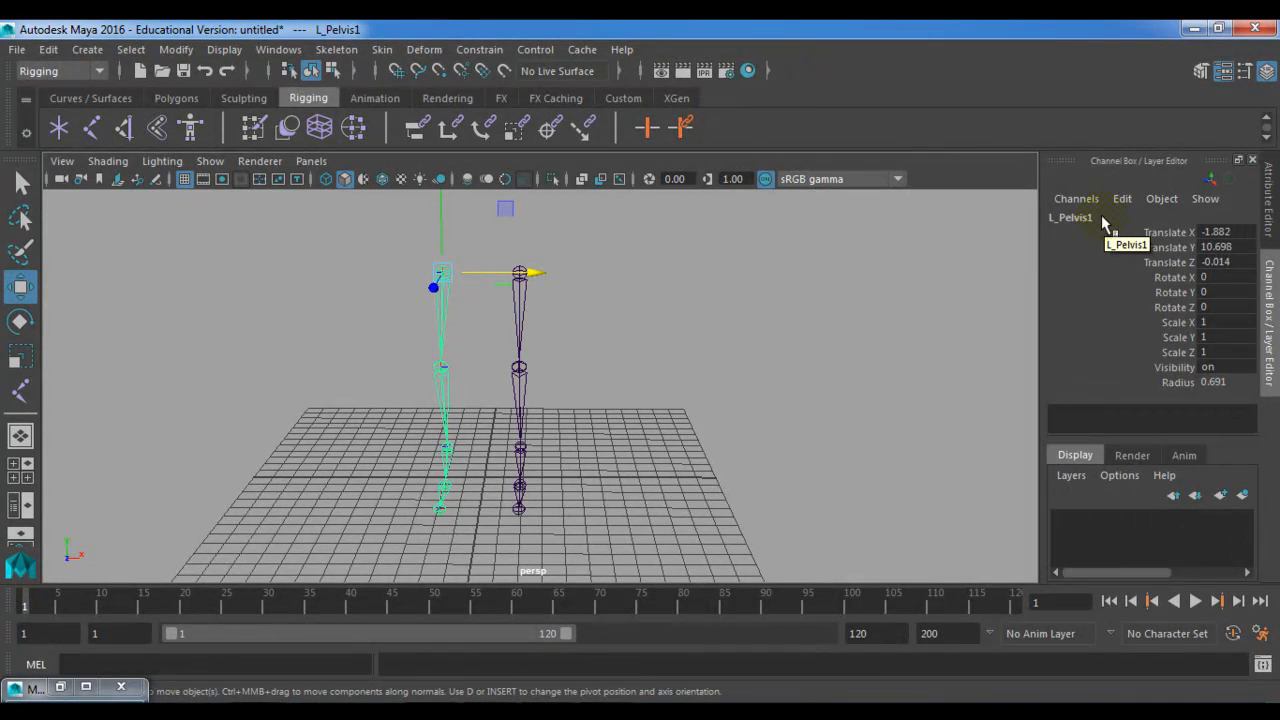
{"action": "key", "text": "Down"}
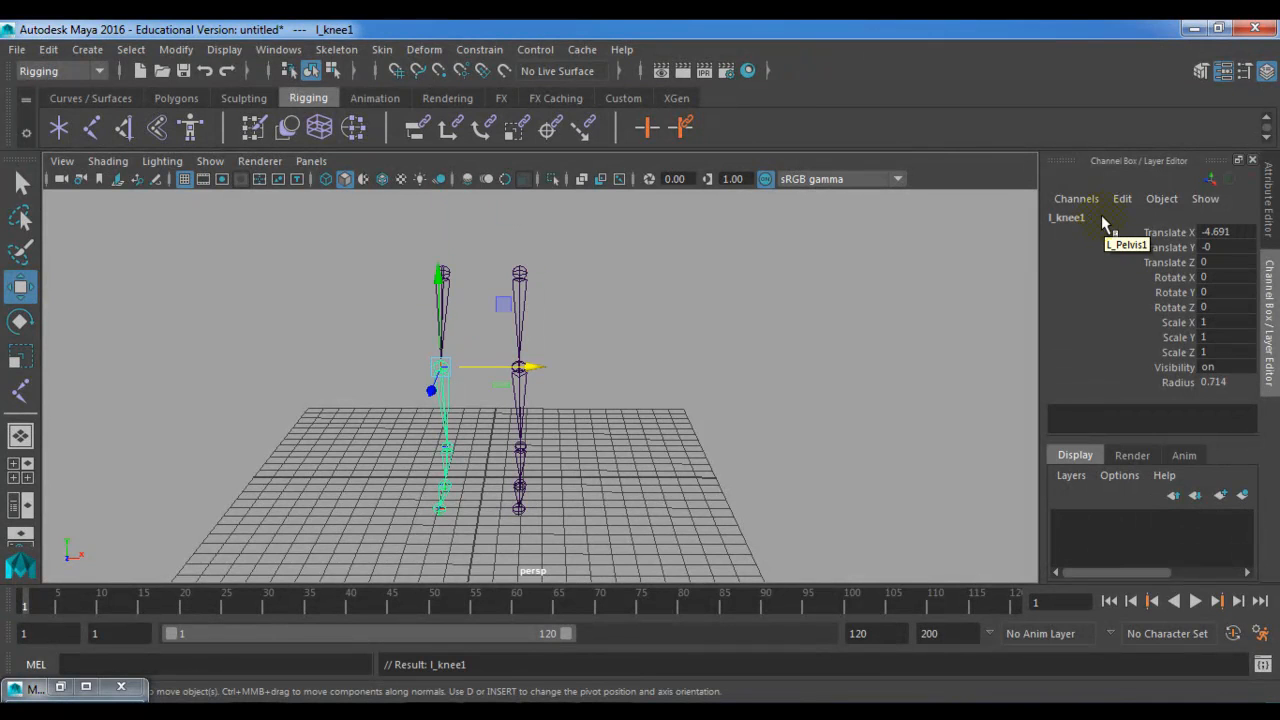
{"action": "key", "text": "Down"}
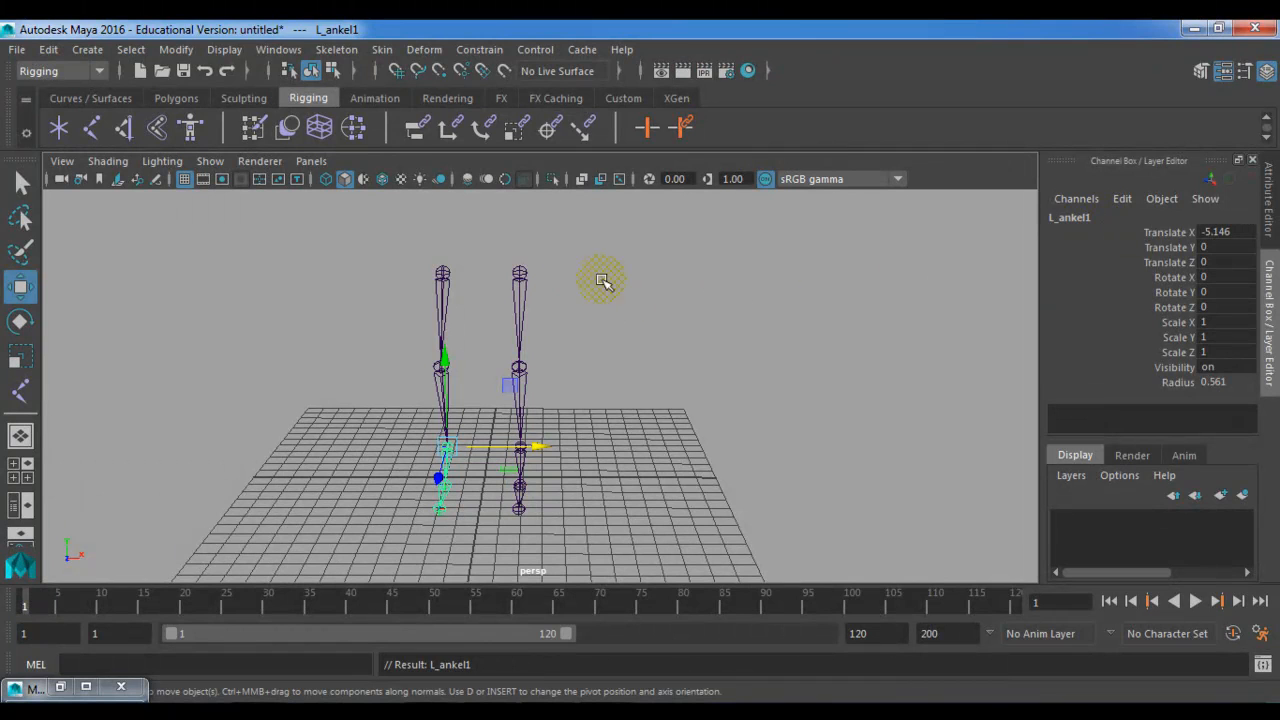
{"action": "left_click", "coordinate": [436, 288]}
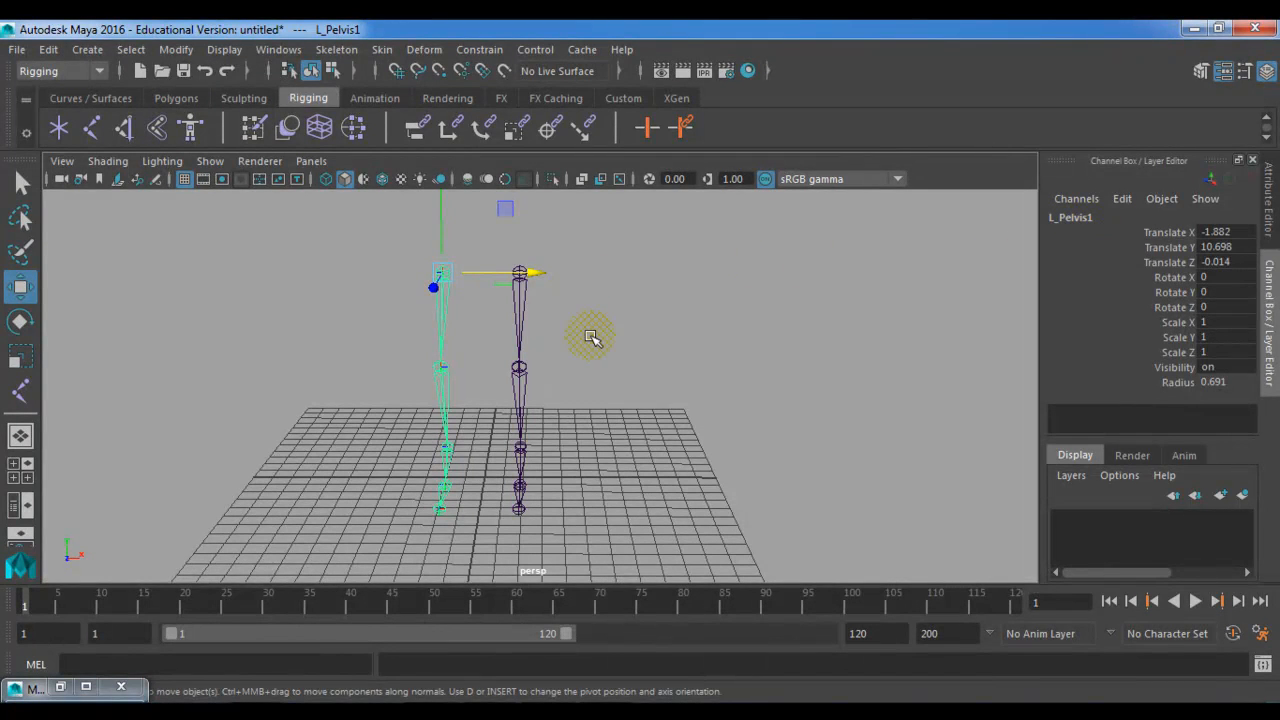
{"action": "key", "text": "Delete"}
Mirror the L_Pelvis chain across YZ, replacing L_ with R_ in the duplicated joint names.
{"action": "left_click", "coordinate": [525, 287]}
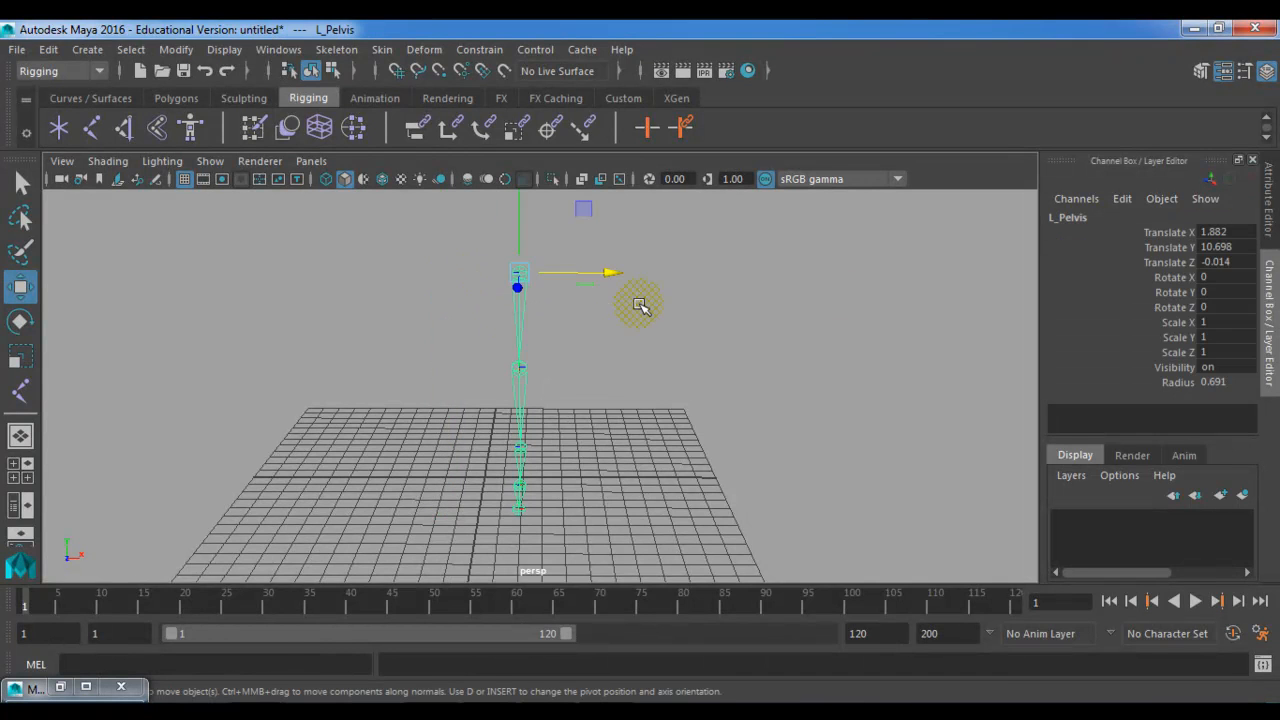
{"action": "left_click", "coordinate": [60, 688]}
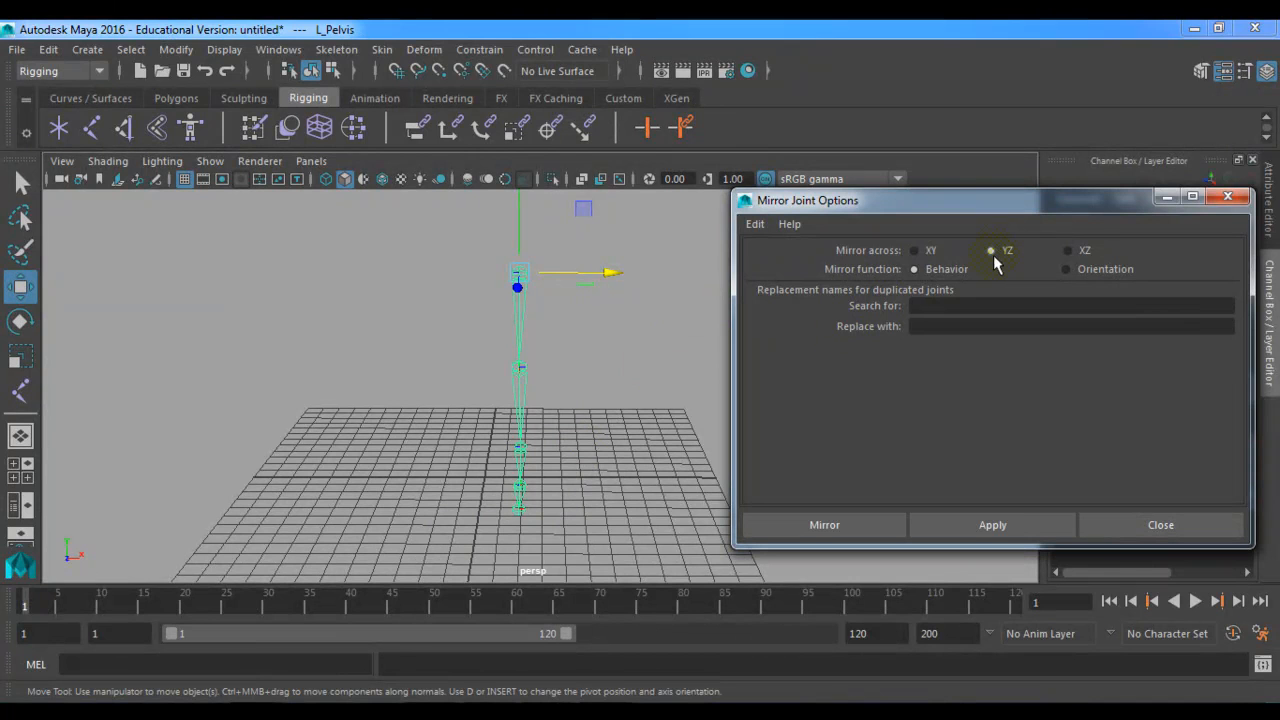
{"action": "left_click", "coordinate": [967, 308]}
{"action": "type", "text": "L_"}
{"action": "left_click", "coordinate": [956, 326]}
{"action": "type", "text": "R_"}
{"action": "left_click", "coordinate": [838, 528]}
{"action": "left_click", "coordinate": [509, 494]}
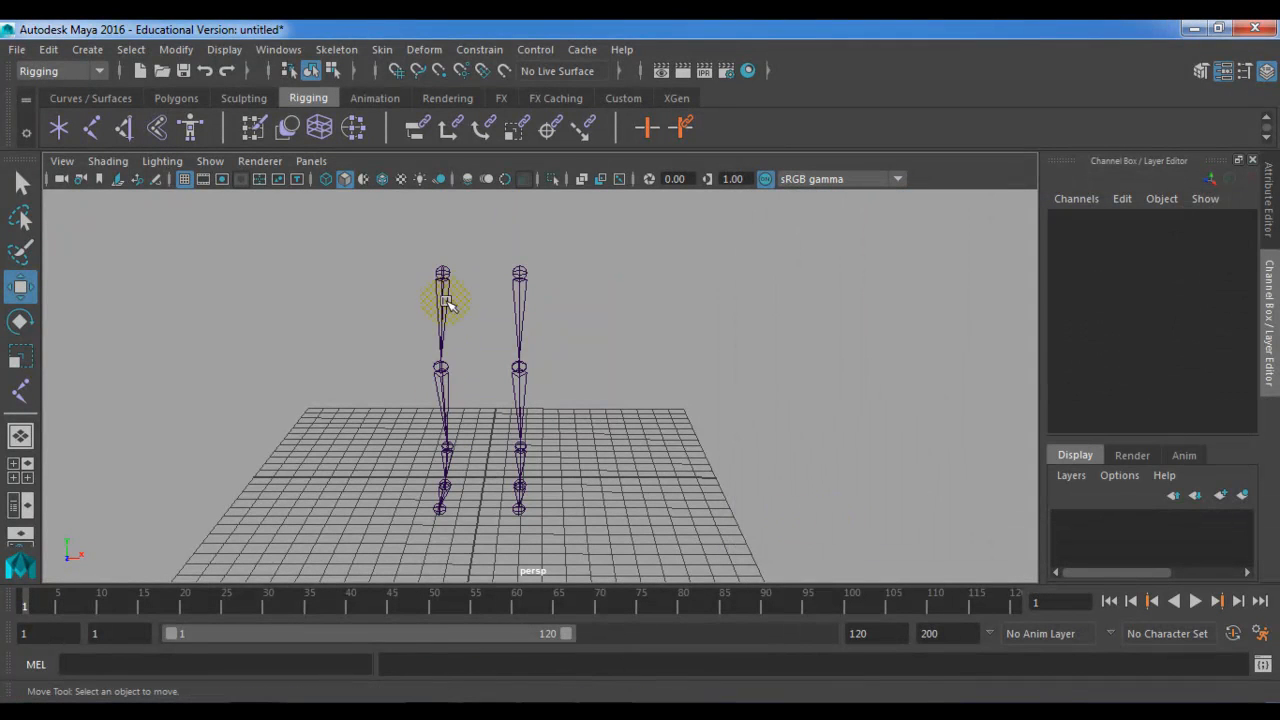
Check the joint names from R_Pelvis down to the toe and rename the mirrored chain's knee joint to R_knee.
{"action": "left_click", "coordinate": [443, 291]}
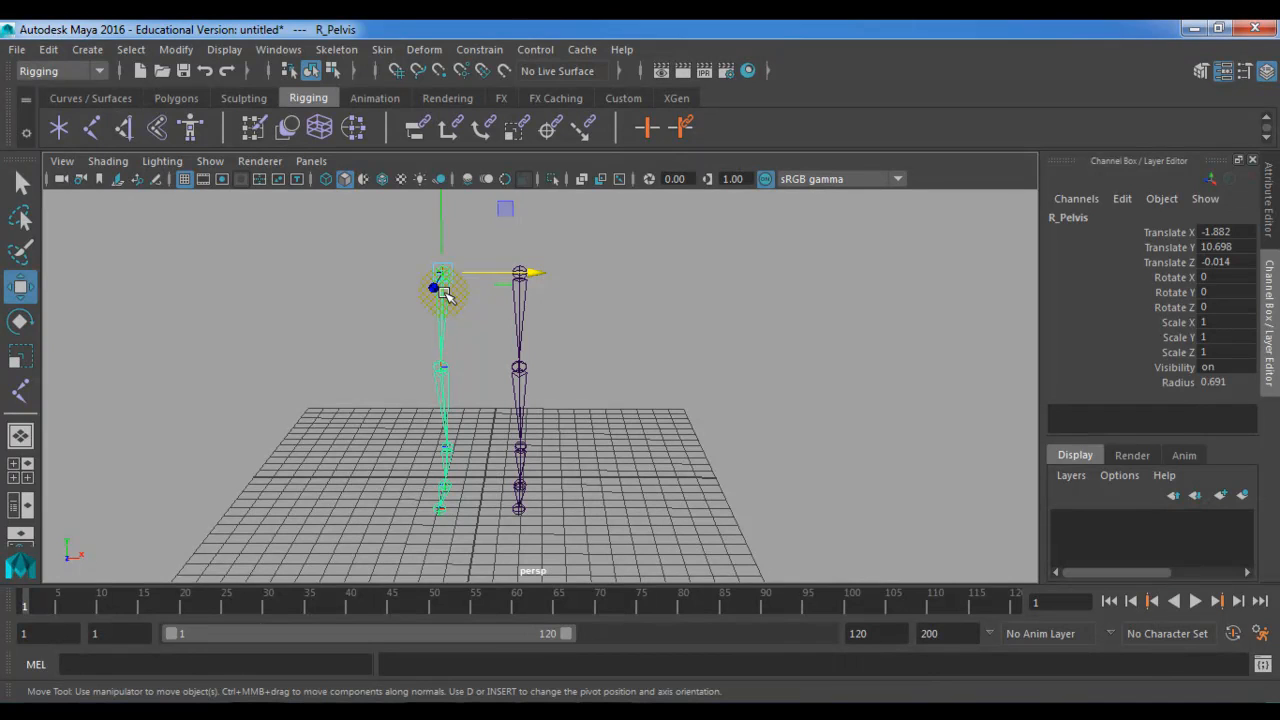
{"action": "key", "text": "Down"}
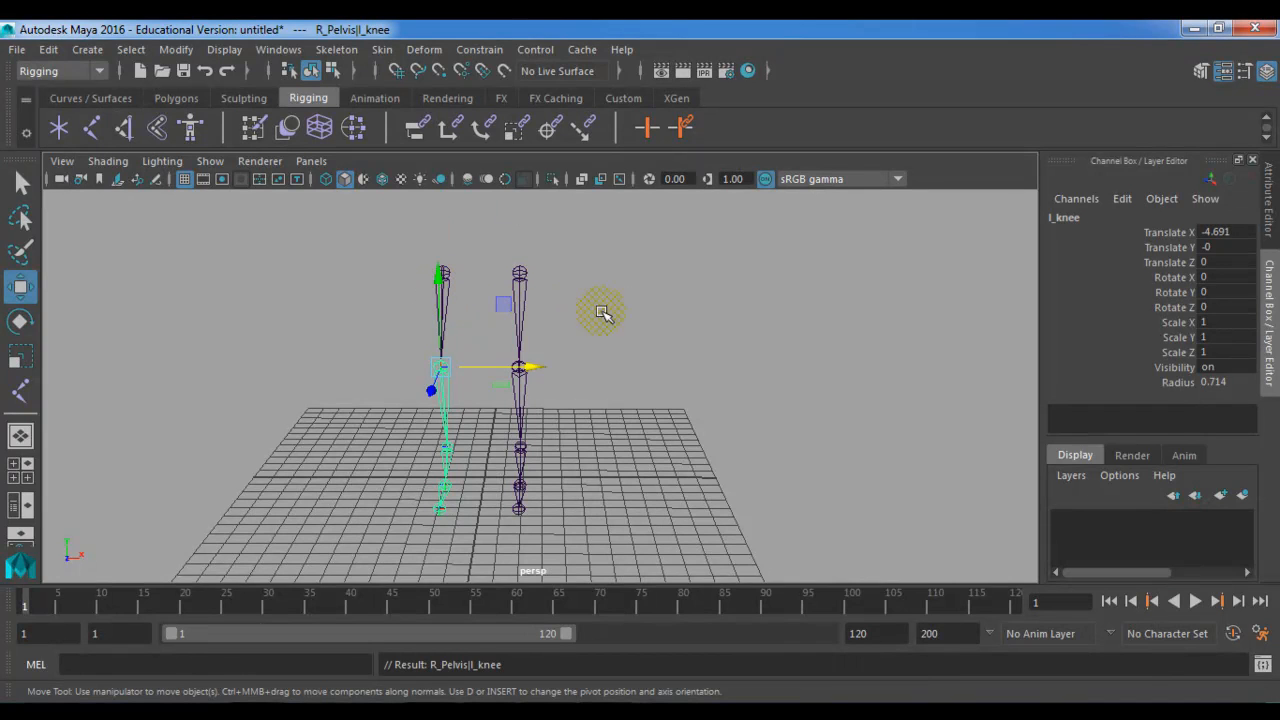
{"action": "key", "text": "Down"}
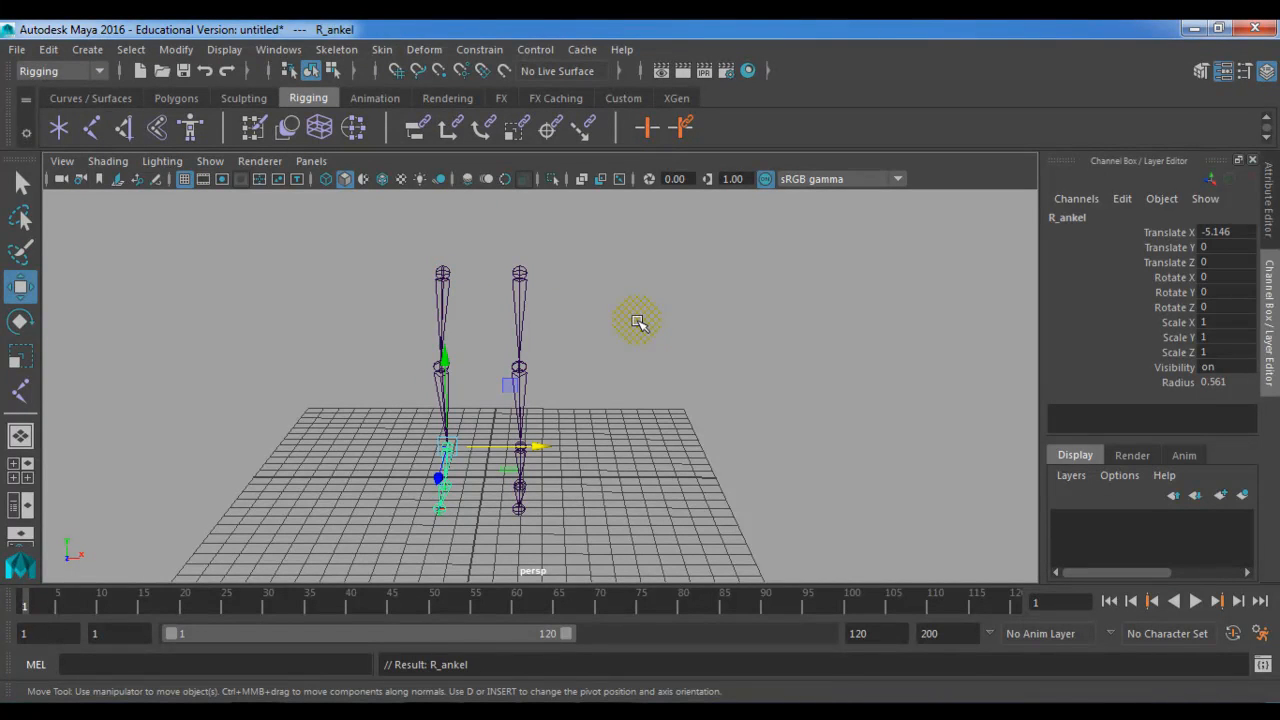
{"action": "key", "text": "Down"}
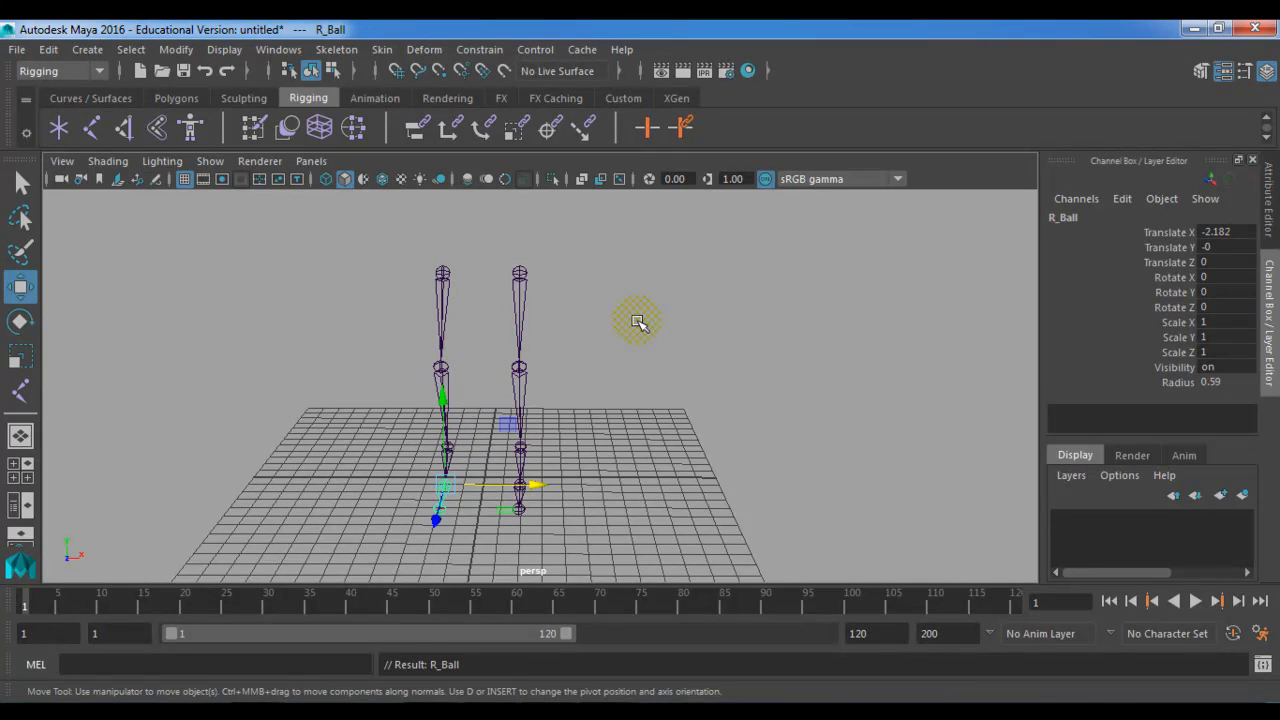
{"action": "key", "text": "Down"}
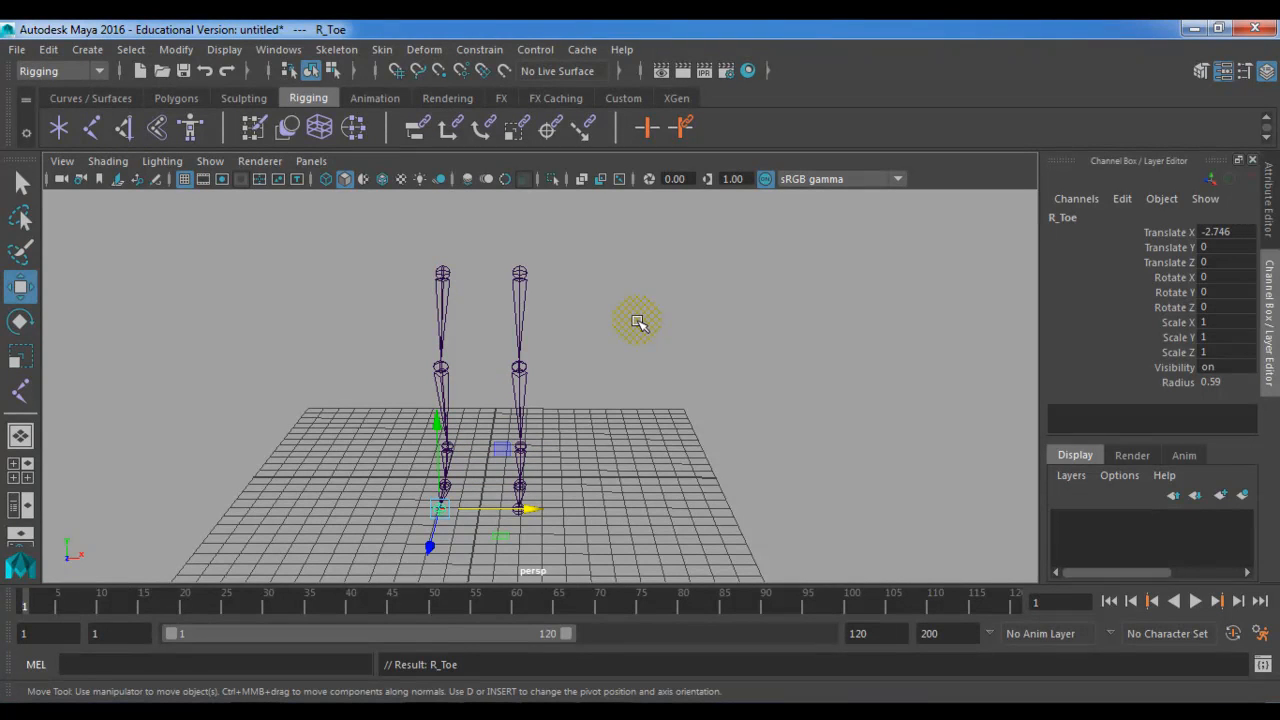
{"action": "left_click", "coordinate": [443, 371]}
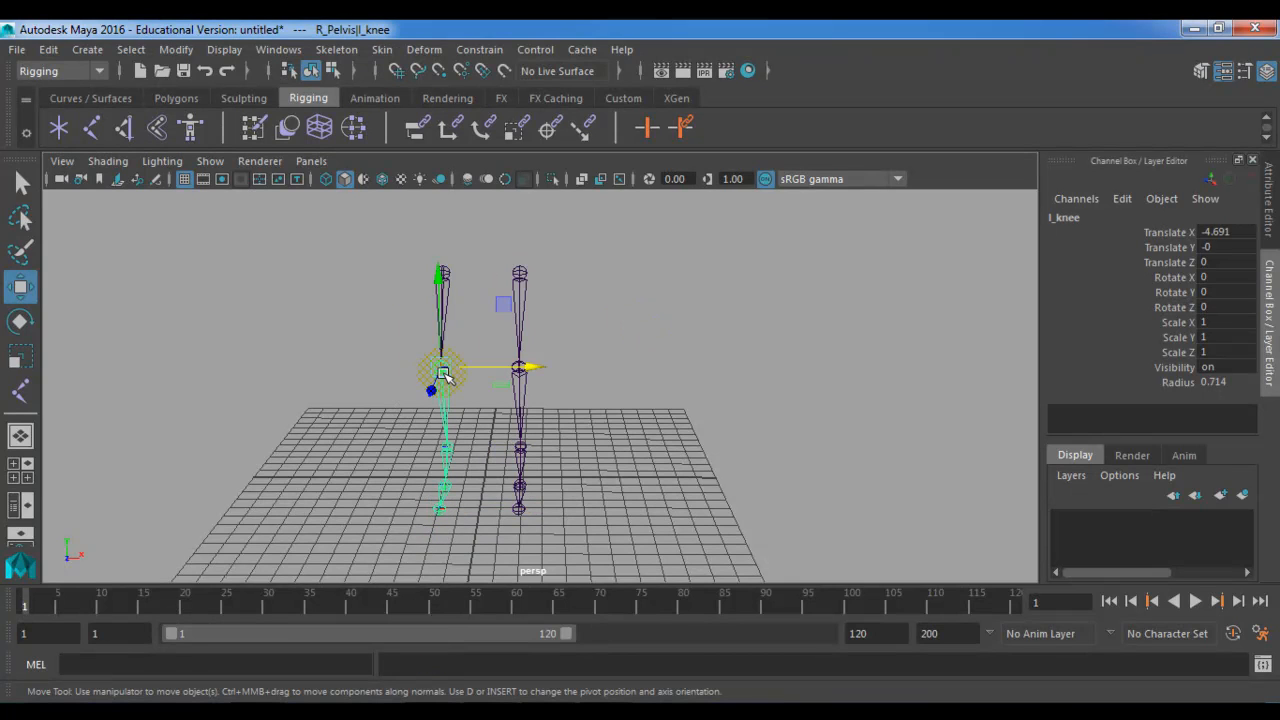
{"action": "double_click", "coordinate": [1061, 218]}
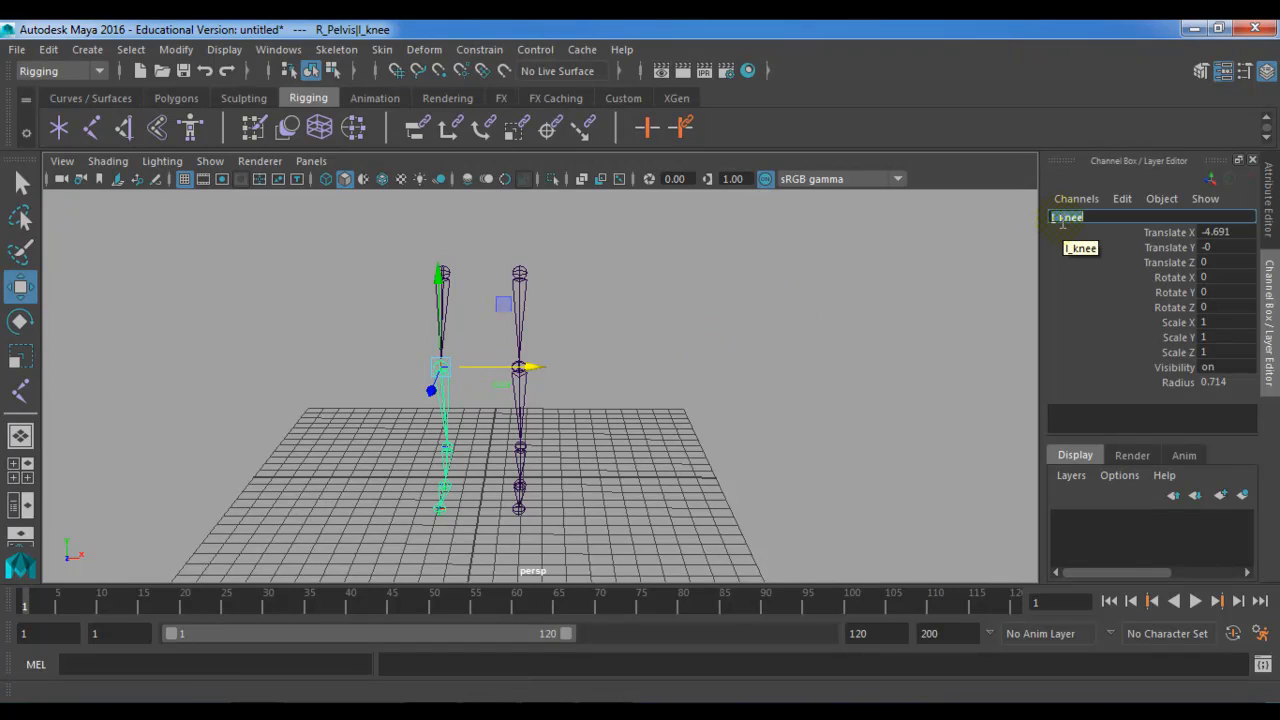
{"action": "type", "text": "l"}
{"action": "key", "text": "BackSpace"}
{"action": "key", "text": "BackSpace"}
{"action": "type", "text": "R_knee"}
{"action": "key", "text": "Return"}
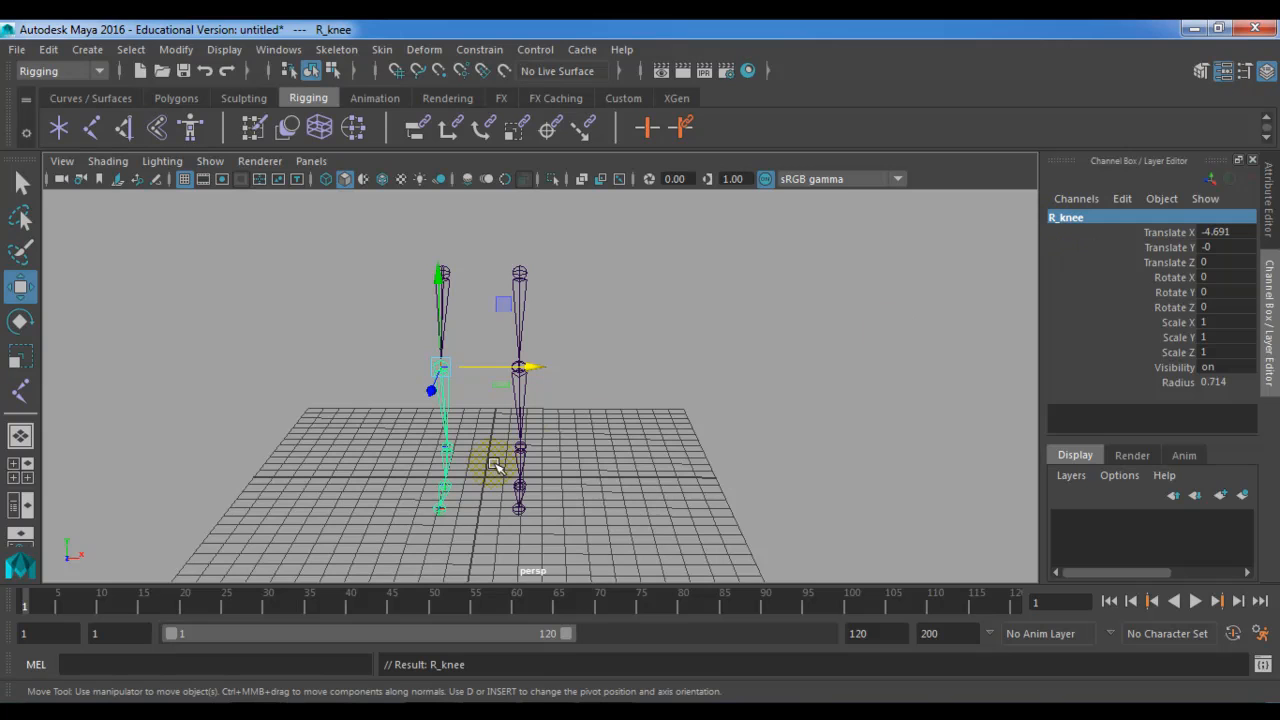
{"action": "left_click", "coordinate": [666, 394]}
{"action": "left_click", "coordinate": [446, 389]}
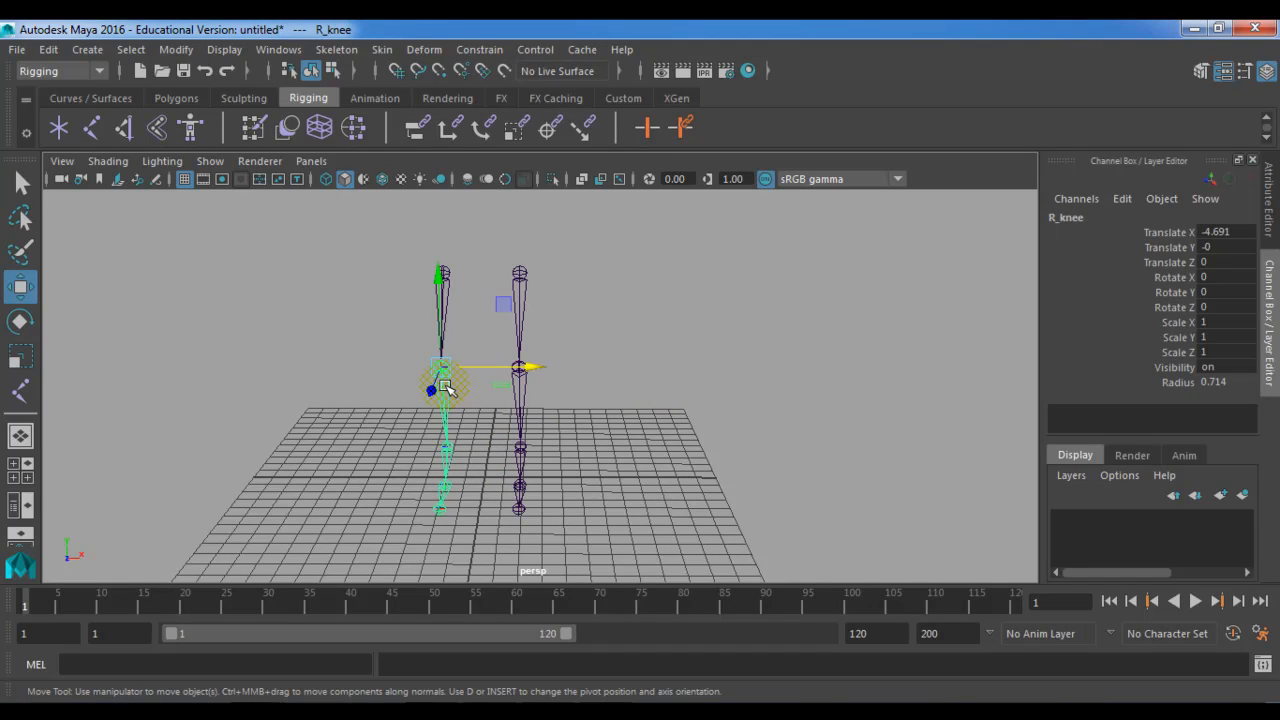
Delete both the R_Pelvis and L_Pelvis leg chains to empty the scene.
{"action": "left_click_drag", "start_coordinate": [514, 380], "coordinate": [644, 428], "text": "alt"}
{"action": "left_click_drag", "start_coordinate": [729, 431], "coordinate": [607, 401], "text": "alt"}
{"action": "left_click_drag", "start_coordinate": [440, 279], "coordinate": [568, 333]}
{"action": "left_click_drag", "start_coordinate": [570, 336], "coordinate": [713, 393], "text": "alt"}
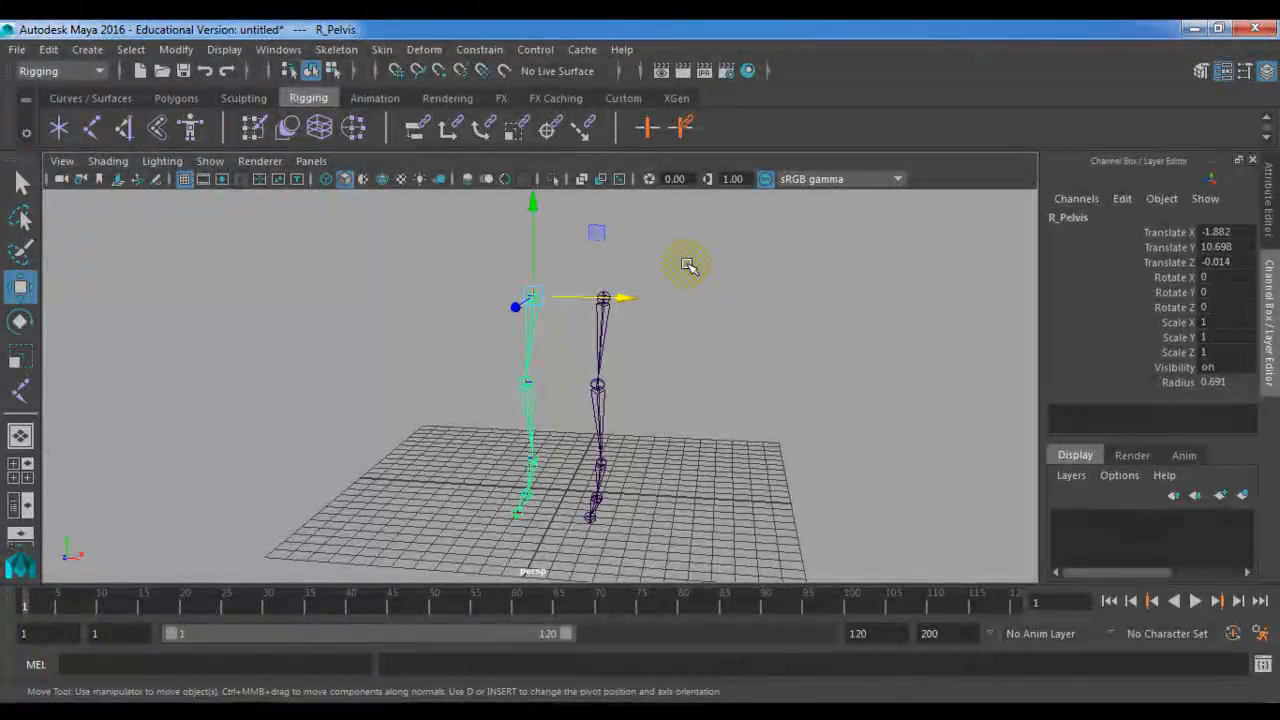
{"action": "key", "text": "Delete"}
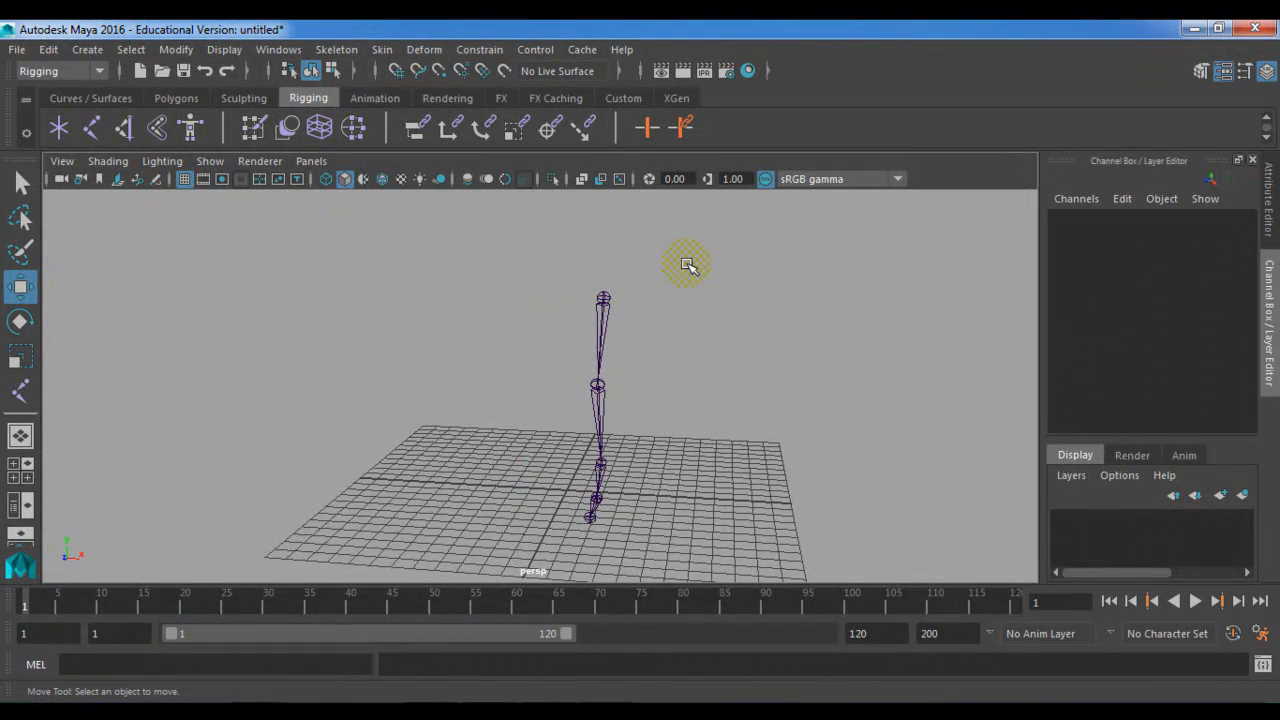
{"action": "left_click", "coordinate": [603, 296]}
{"action": "key", "text": "Delete"}
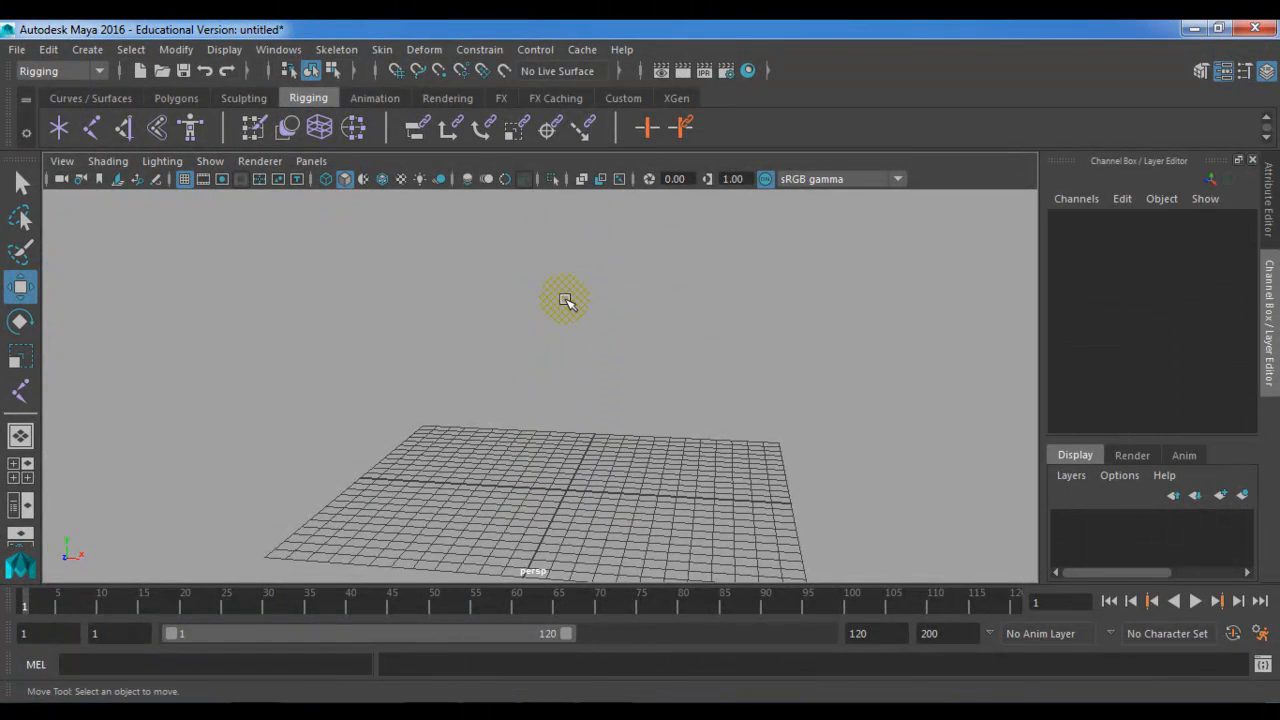
{"action": "left_click", "coordinate": [344, 49]}
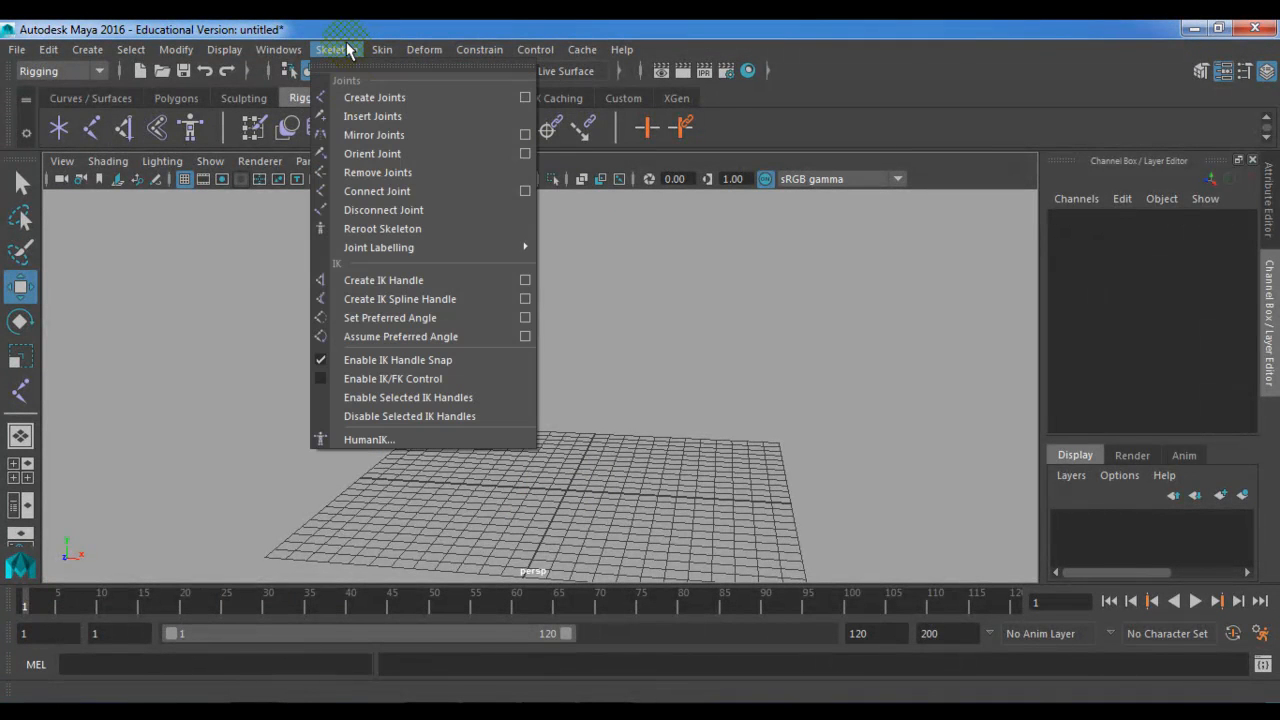
{"action": "left_click", "coordinate": [419, 279]}
{"action": "left_click_drag", "start_coordinate": [694, 477], "coordinate": [726, 491], "text": "alt"}
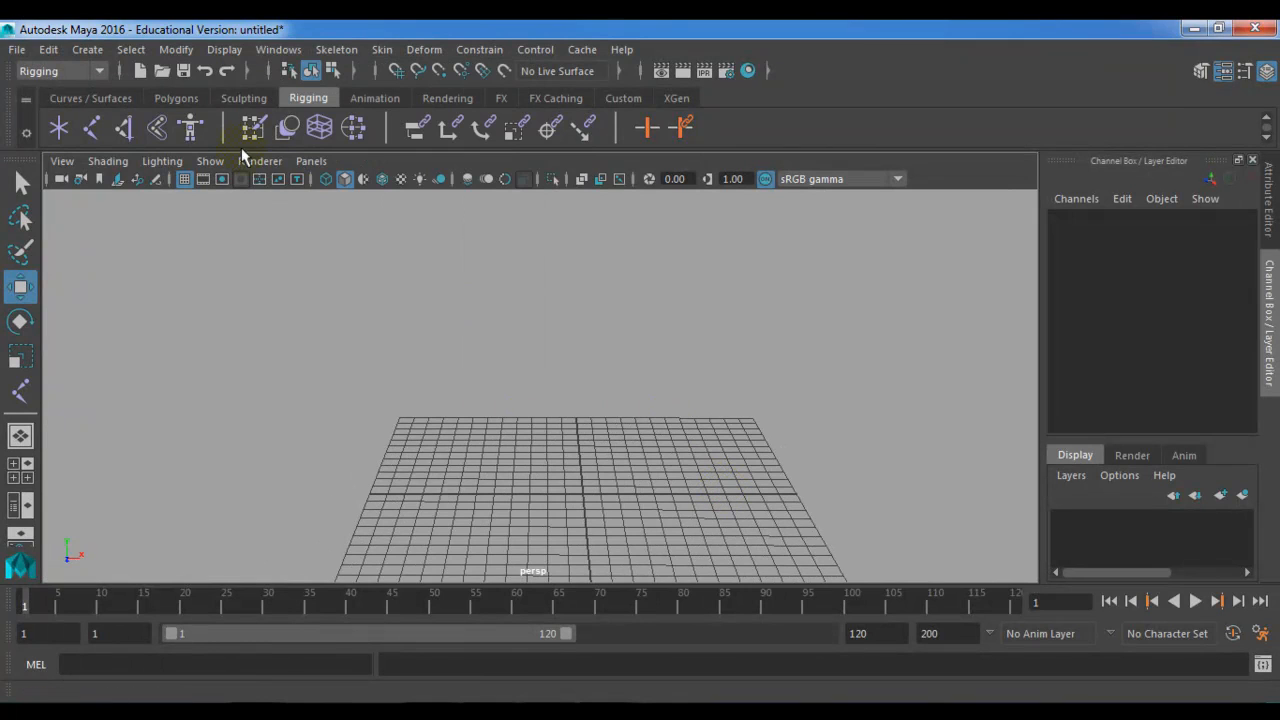
Draw a three-joint leg chain in the side view with the knee bent forward and the last joint near the ground.
{"action": "left_click", "coordinate": [337, 52]}
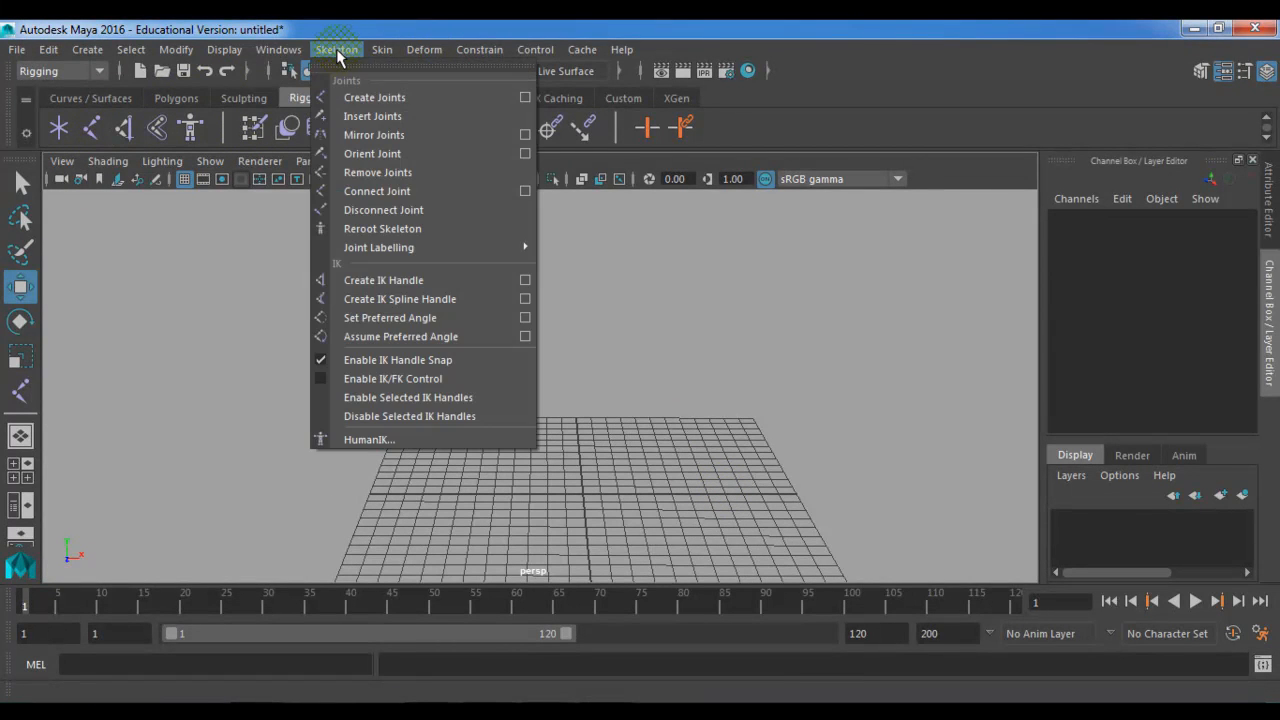
{"action": "left_click", "coordinate": [370, 108]}
{"action": "left_click", "coordinate": [337, 50]}
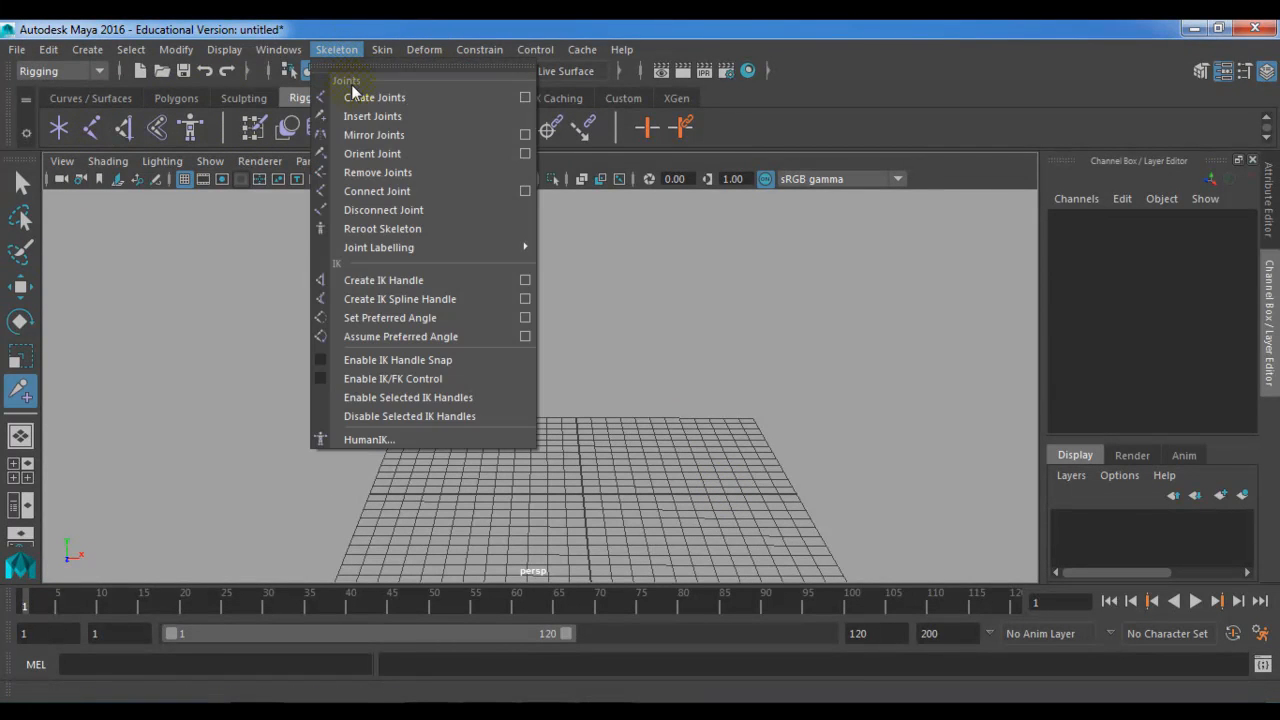
{"action": "left_click", "coordinate": [352, 96]}
{"action": "left_click_drag", "start_coordinate": [635, 305], "coordinate": [609, 457], "text": "alt"}
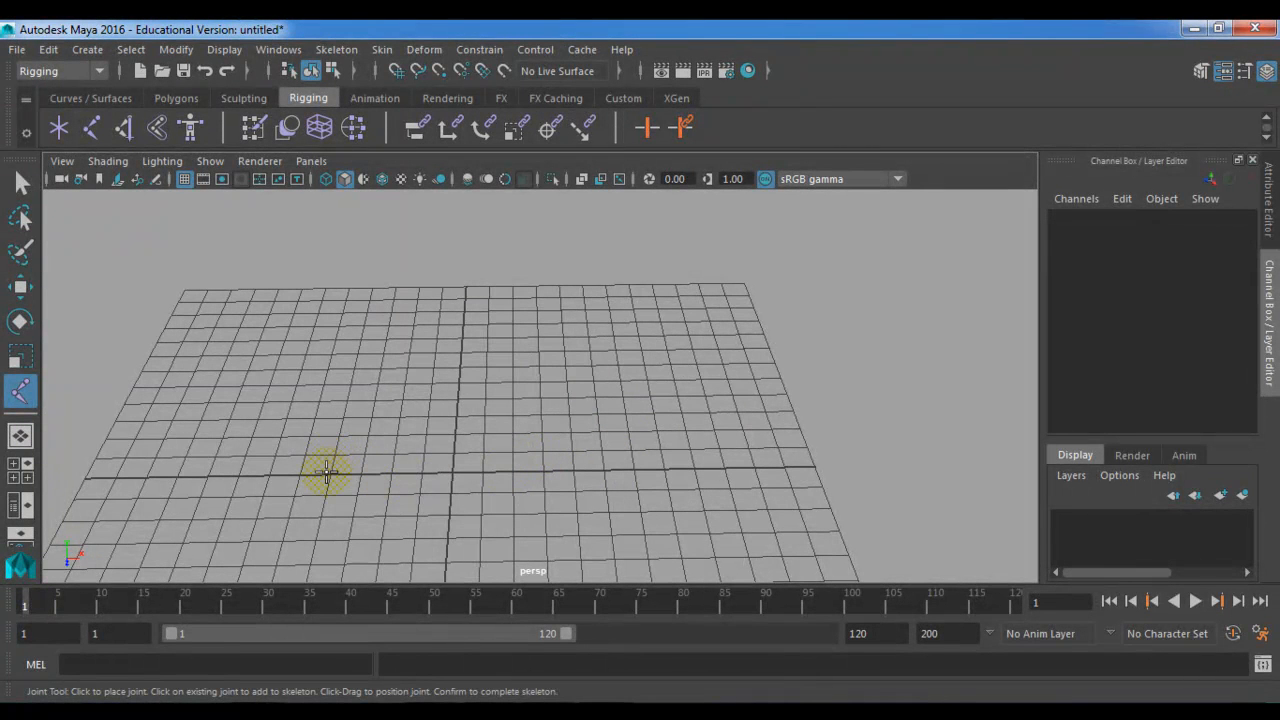
{"action": "key", "text": "space"}
{"action": "left_click_drag", "start_coordinate": [474, 394], "coordinate": [571, 394]}
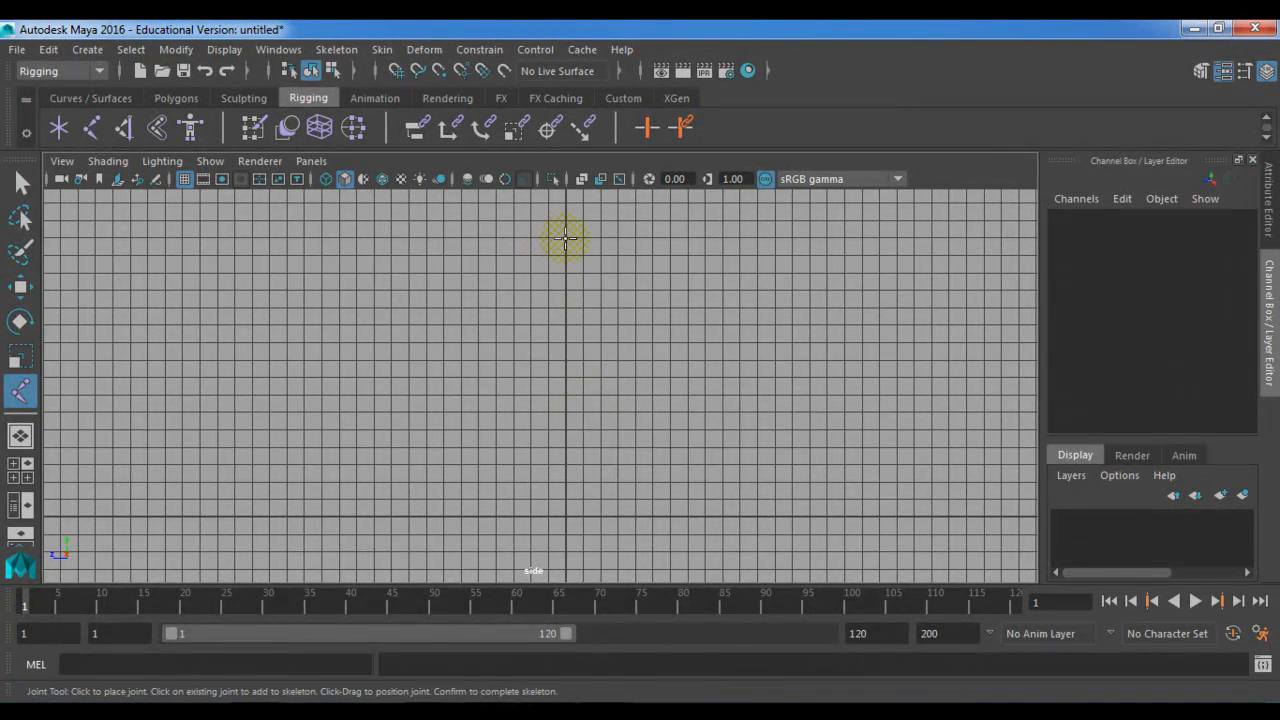
{"action": "left_click", "coordinate": [565, 238]}
{"action": "left_click", "coordinate": [507, 372]}
{"action": "left_click_drag", "start_coordinate": [507, 374], "coordinate": [510, 366]}
{"action": "key", "text": "Return"}
{"action": "left_click_drag", "start_coordinate": [565, 493], "coordinate": [566, 495]}
{"action": "key", "text": "Return"}
Return to the perspective view and rename the chain's root joint as Pelvis.
{"action": "key", "text": "w"}
{"action": "key", "text": "space"}
{"action": "left_click_drag", "start_coordinate": [571, 494], "coordinate": [551, 281]}
{"action": "left_click", "coordinate": [639, 418]}
{"action": "scroll", "coordinate": [632, 421], "scroll_direction": "down", "scroll_amount": 8}
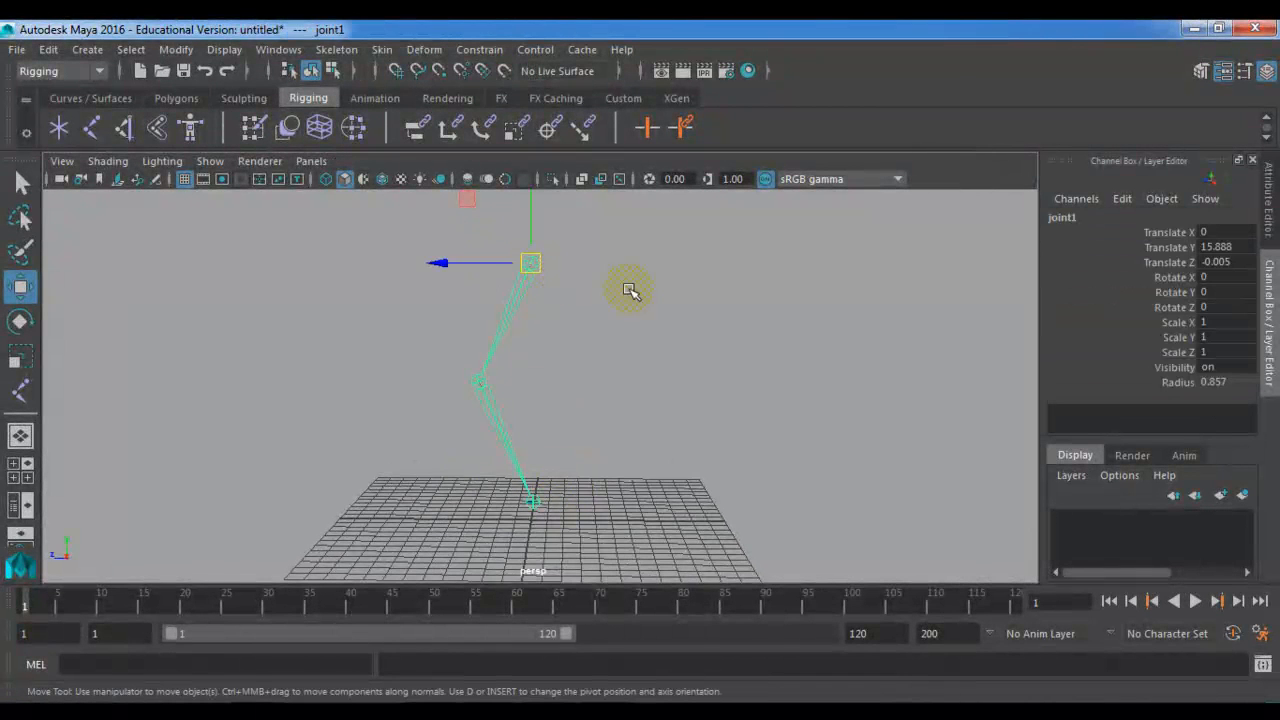
{"action": "double_click", "coordinate": [1086, 218]}
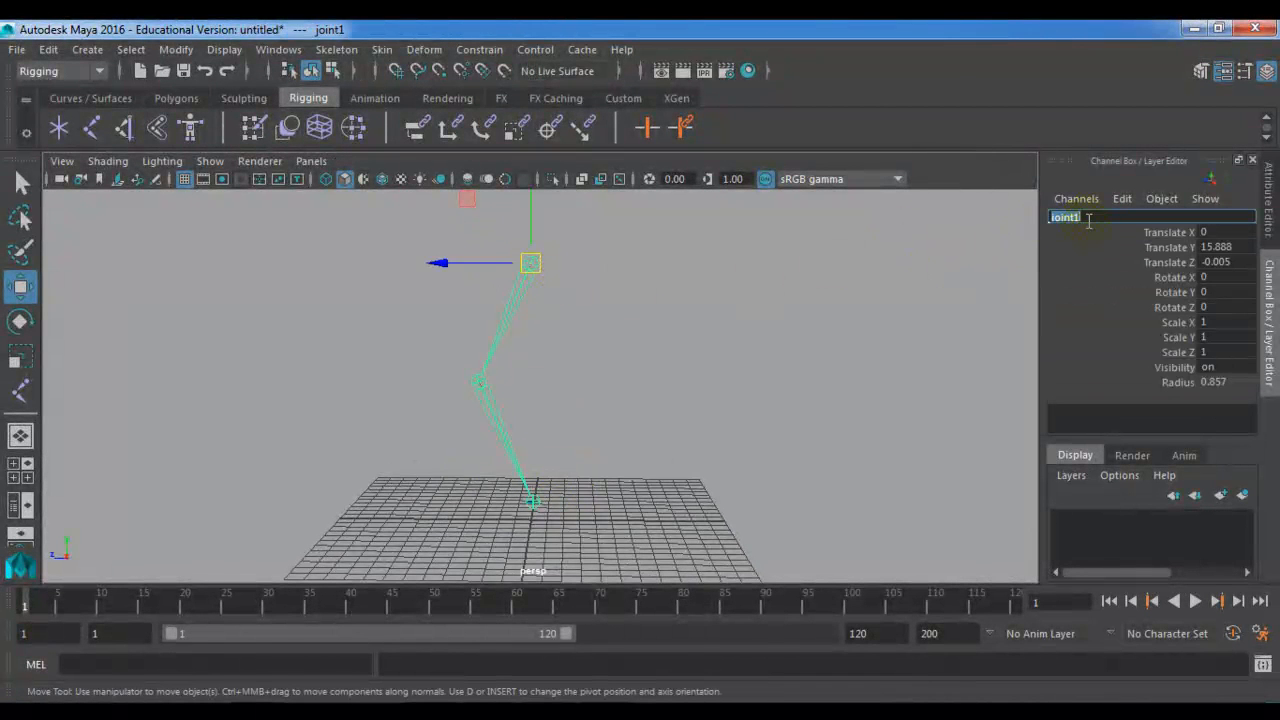
{"action": "type", "text": "Pelvis"}
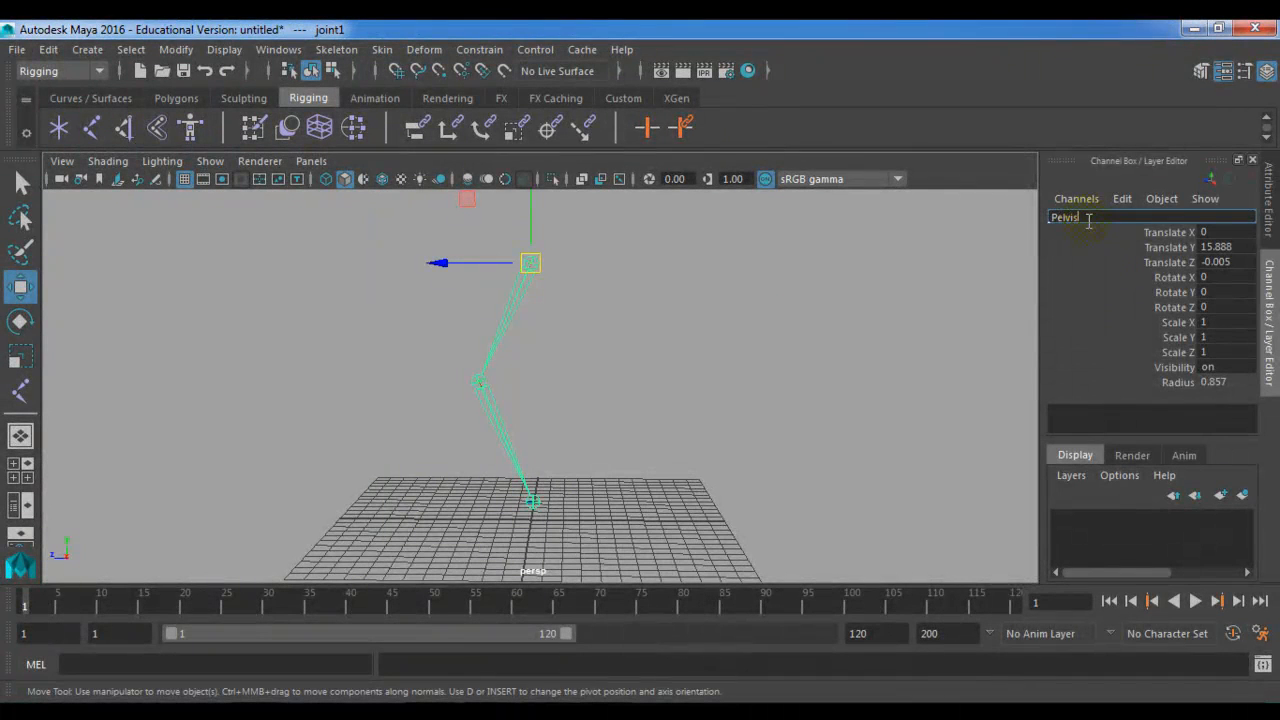
{"action": "key", "text": "Return"}
Rename the middle joint of the leg chain as knee.
{"action": "key", "text": "Down"}
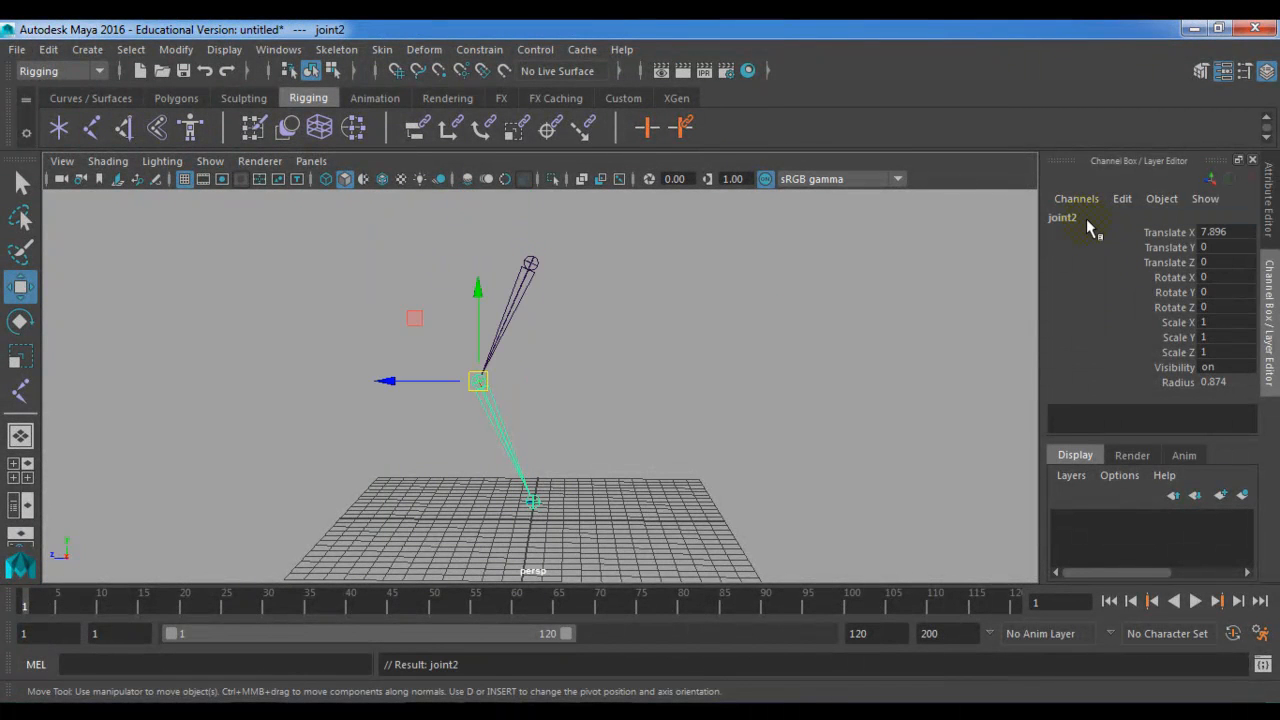
{"action": "double_click", "coordinate": [1086, 218]}
{"action": "type", "text": "k"}
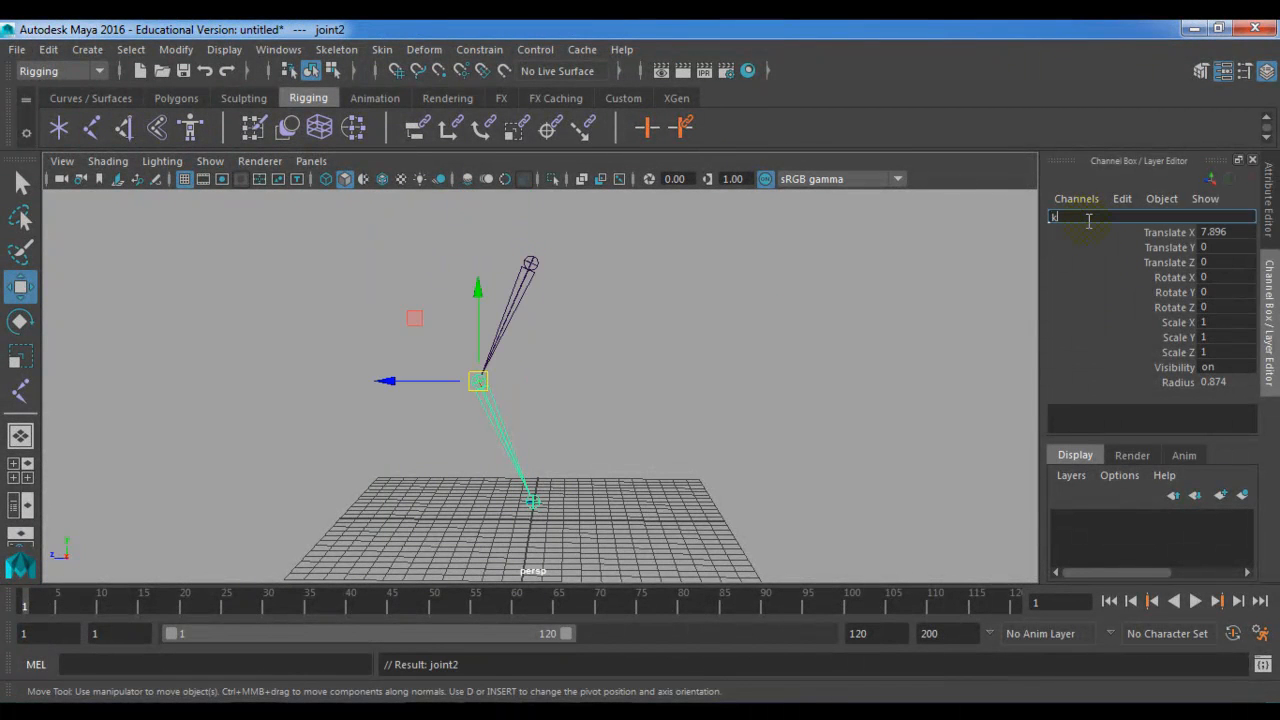
{"action": "type", "text": "nee"}
{"action": "key", "text": "Return"}
Rename the end joint of the leg chain as ankel and clear the selection.
{"action": "key", "text": "Down"}
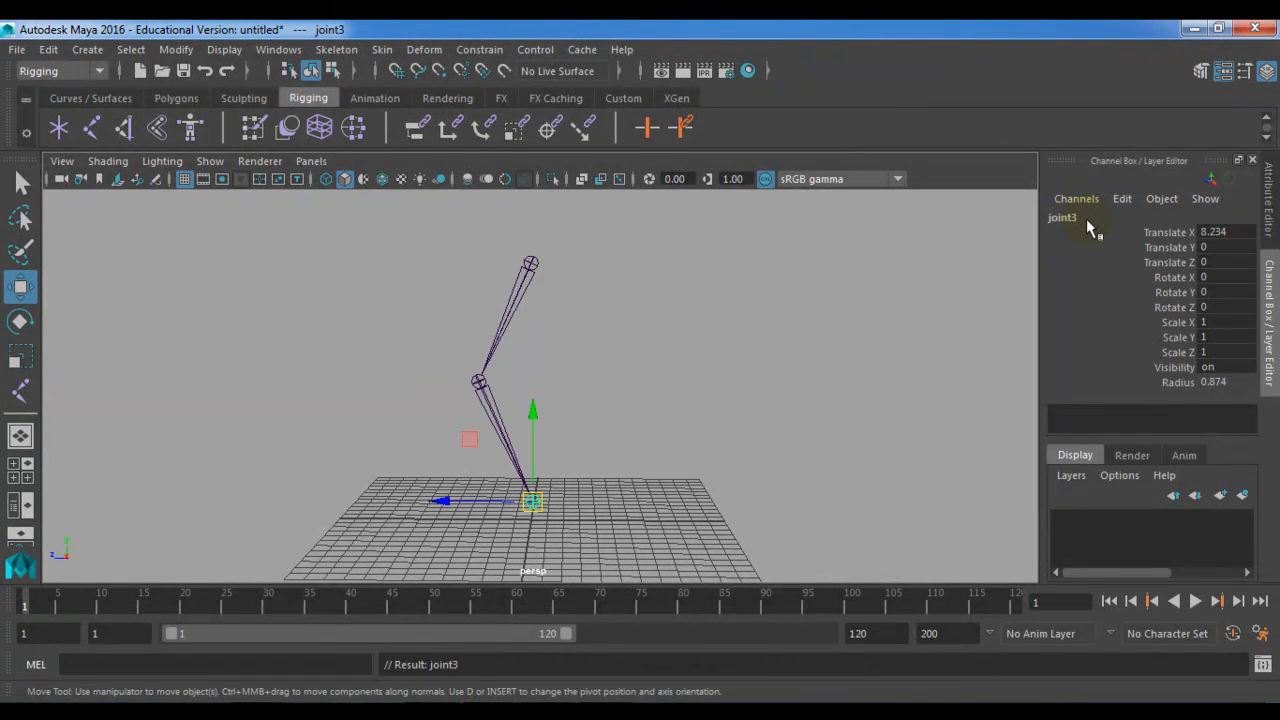
{"action": "double_click", "coordinate": [1086, 218]}
{"action": "type", "text": "an"}
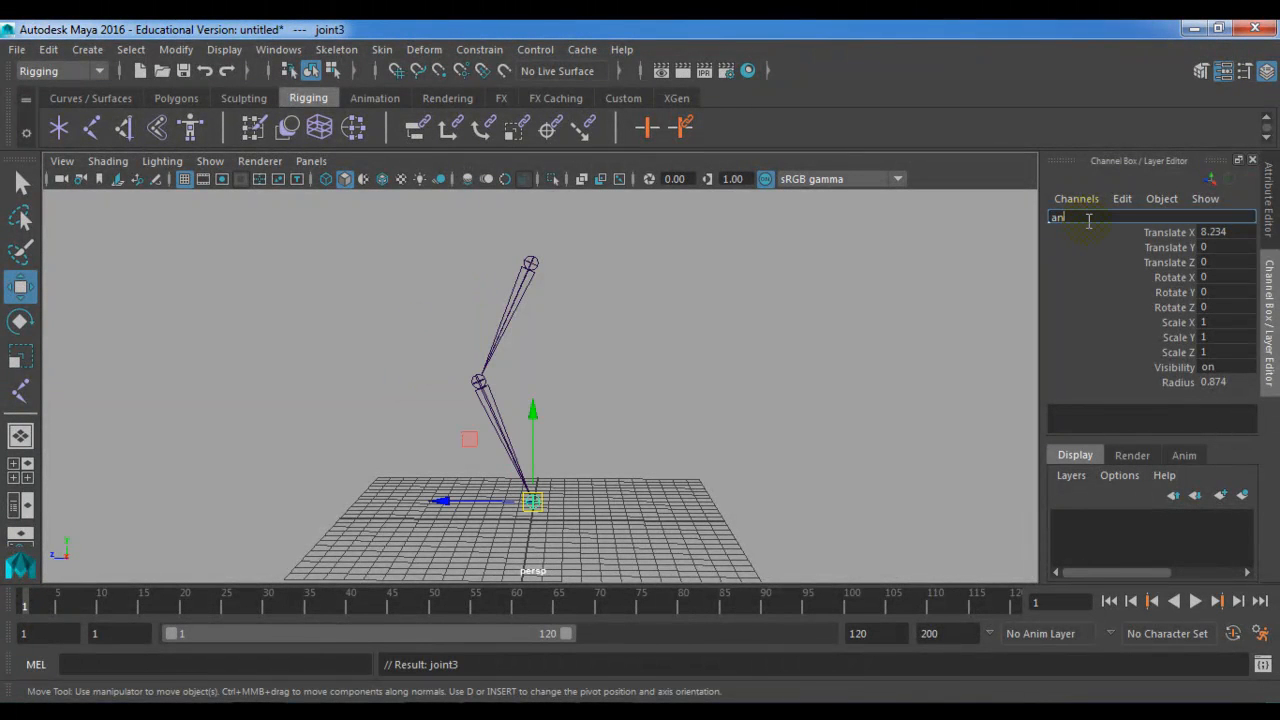
{"action": "type", "text": "kel"}
{"action": "key", "text": "Return"}
{"action": "left_click", "coordinate": [777, 386]}
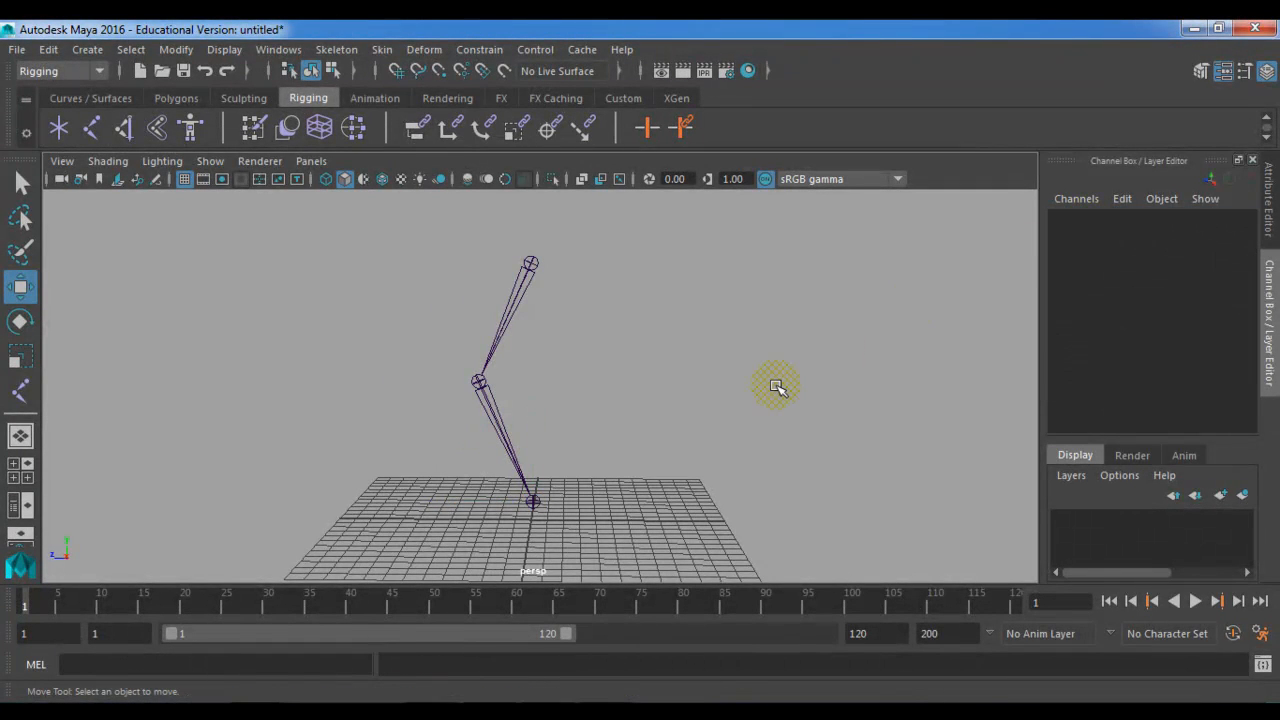
Rotate the Pelvis joint about 78° in Z to raise the leg and bend the knee joint to about 87° in Z.
{"action": "left_click_drag", "start_coordinate": [537, 451], "coordinate": [548, 480], "text": "alt"}
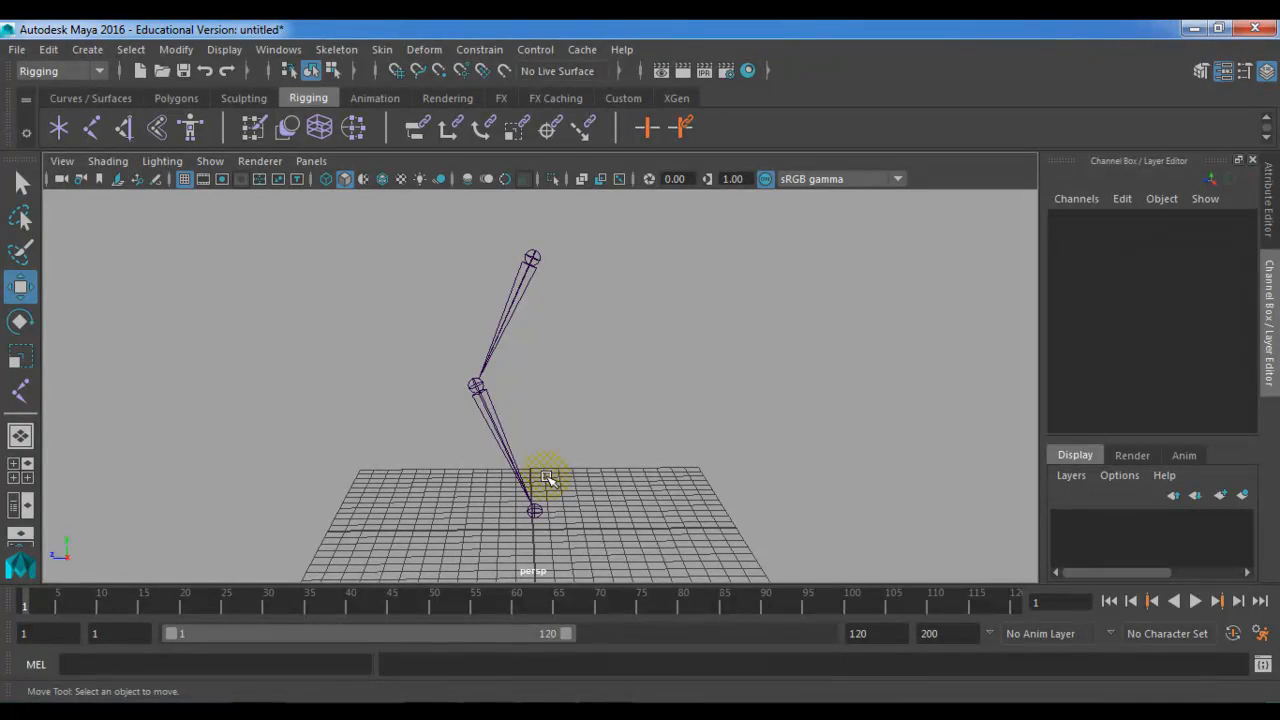
{"action": "left_click", "coordinate": [529, 284]}
{"action": "left_click_drag", "start_coordinate": [515, 342], "coordinate": [583, 400], "text": "alt"}
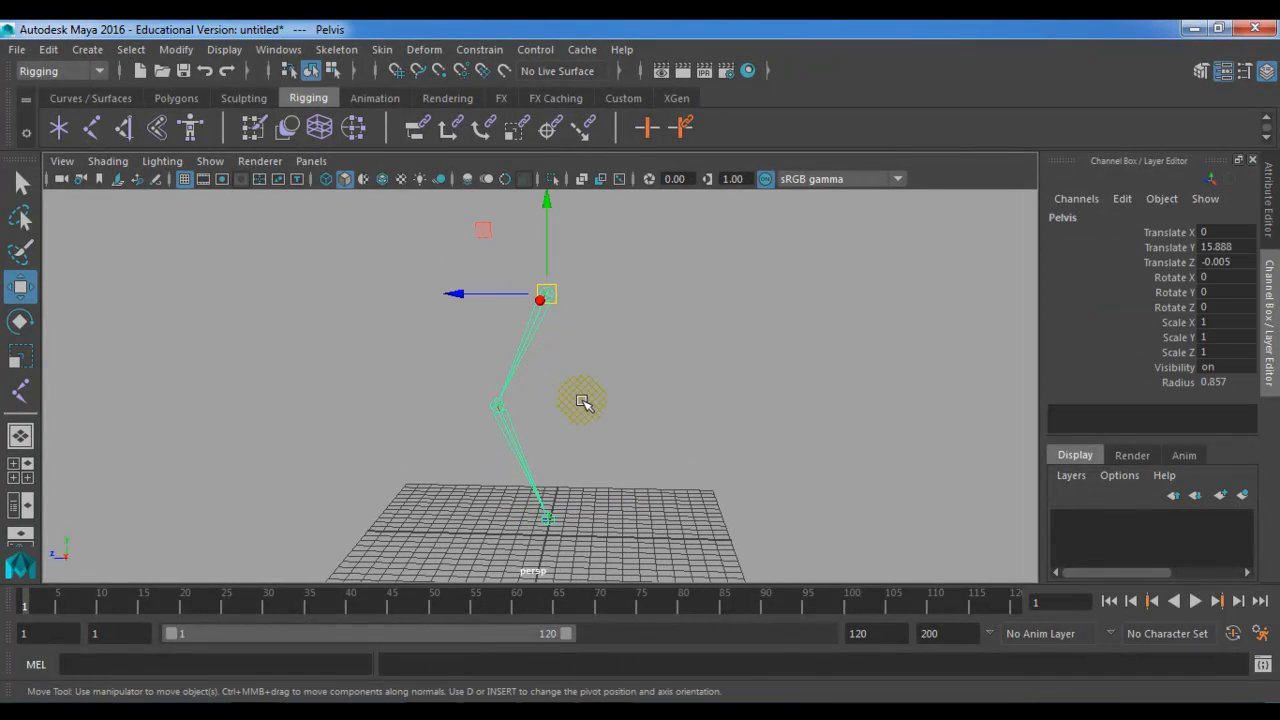
{"action": "key", "text": "e"}
{"action": "left_click_drag", "start_coordinate": [608, 251], "coordinate": [594, 337]}
{"action": "left_click", "coordinate": [428, 272]}
{"action": "left_click_drag", "start_coordinate": [506, 262], "coordinate": [423, 180]}
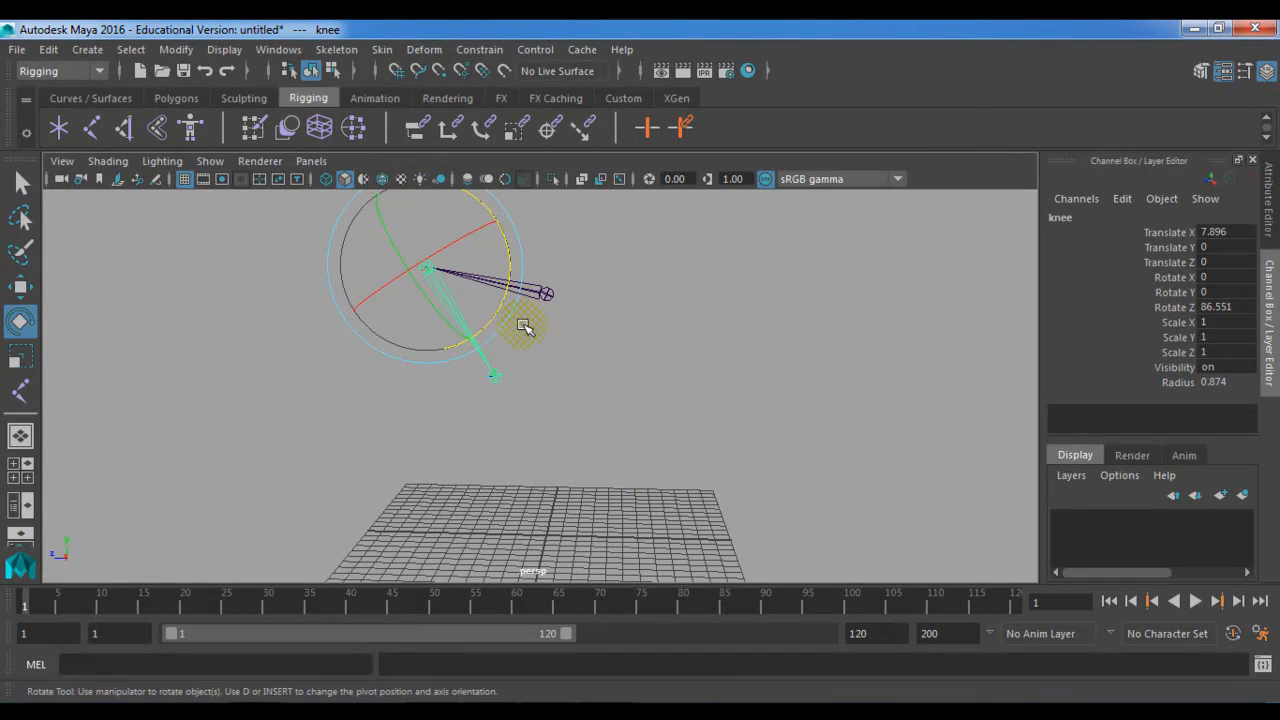
Try moving the knee joint toward the Pelvis joint, then undo that move.
{"action": "key", "text": "w"}
{"action": "left_click_drag", "start_coordinate": [428, 269], "coordinate": [512, 304]}
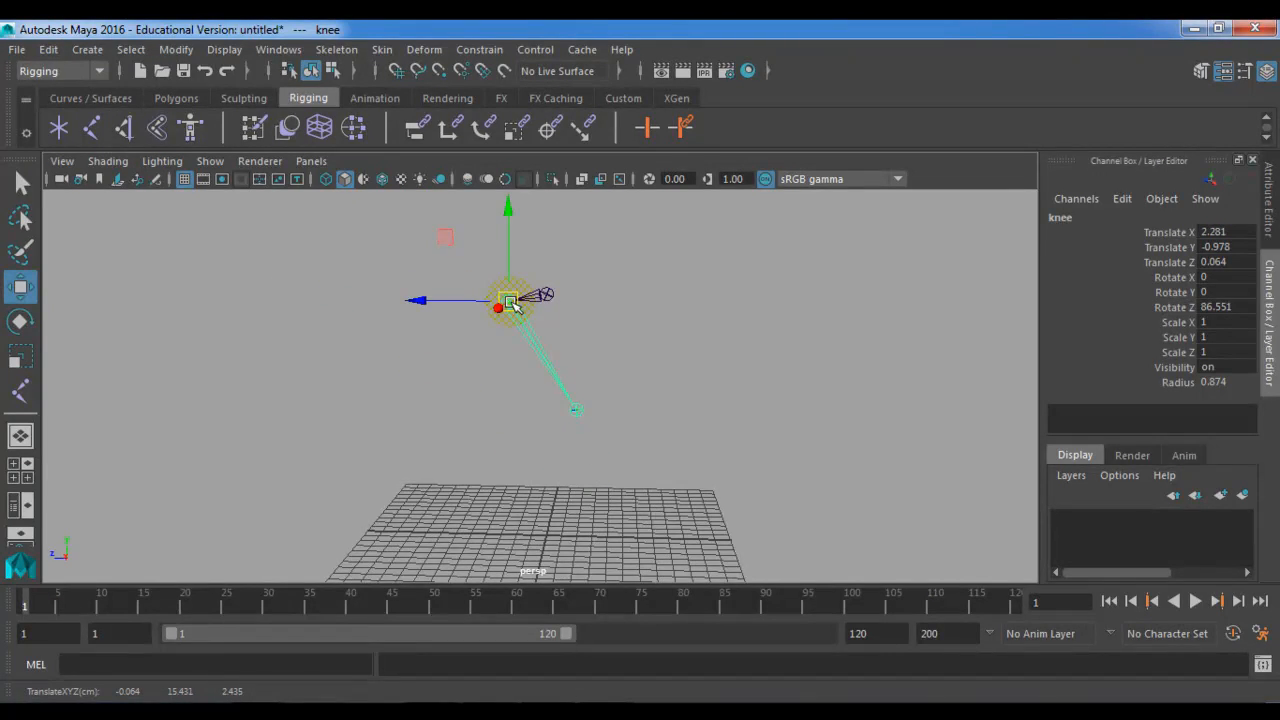
{"action": "key", "text": "ctrl+z"}
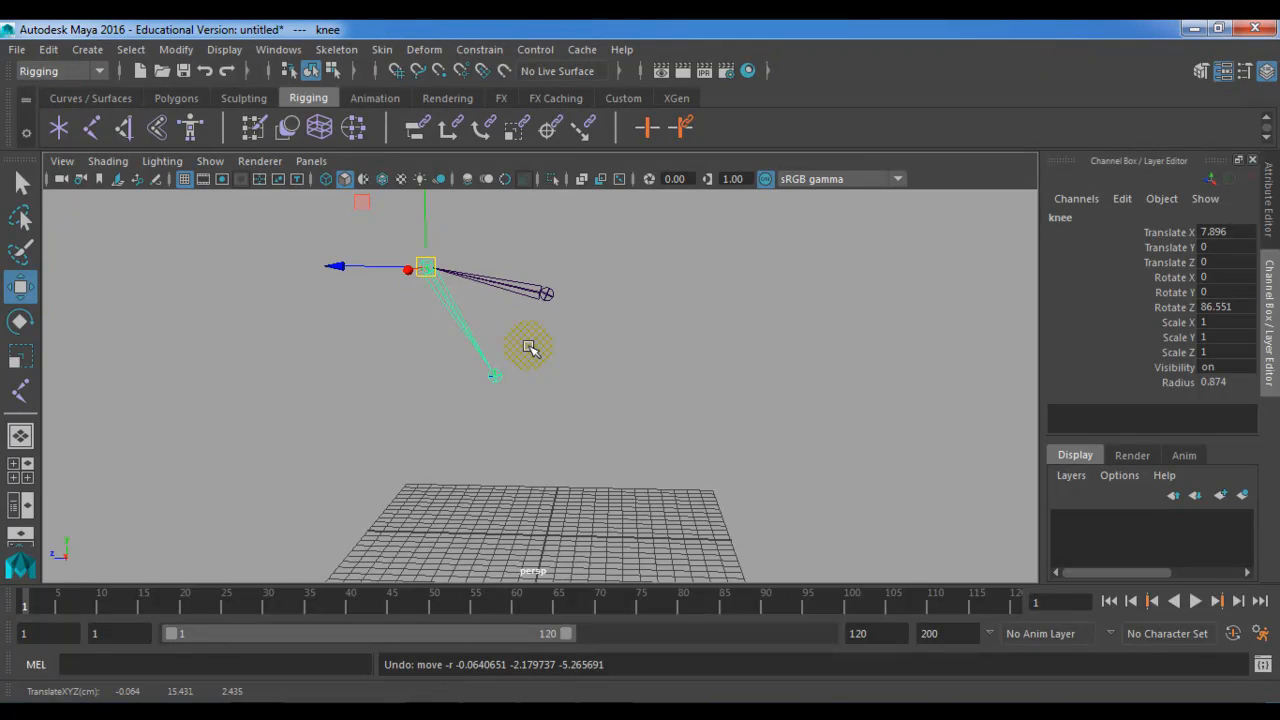
Lower the leg by rotating the Pelvis joint to about 17° and the knee joint to about 8° in Z.
{"action": "key", "text": "e"}
{"action": "left_click_drag", "start_coordinate": [508, 240], "coordinate": [522, 284]}
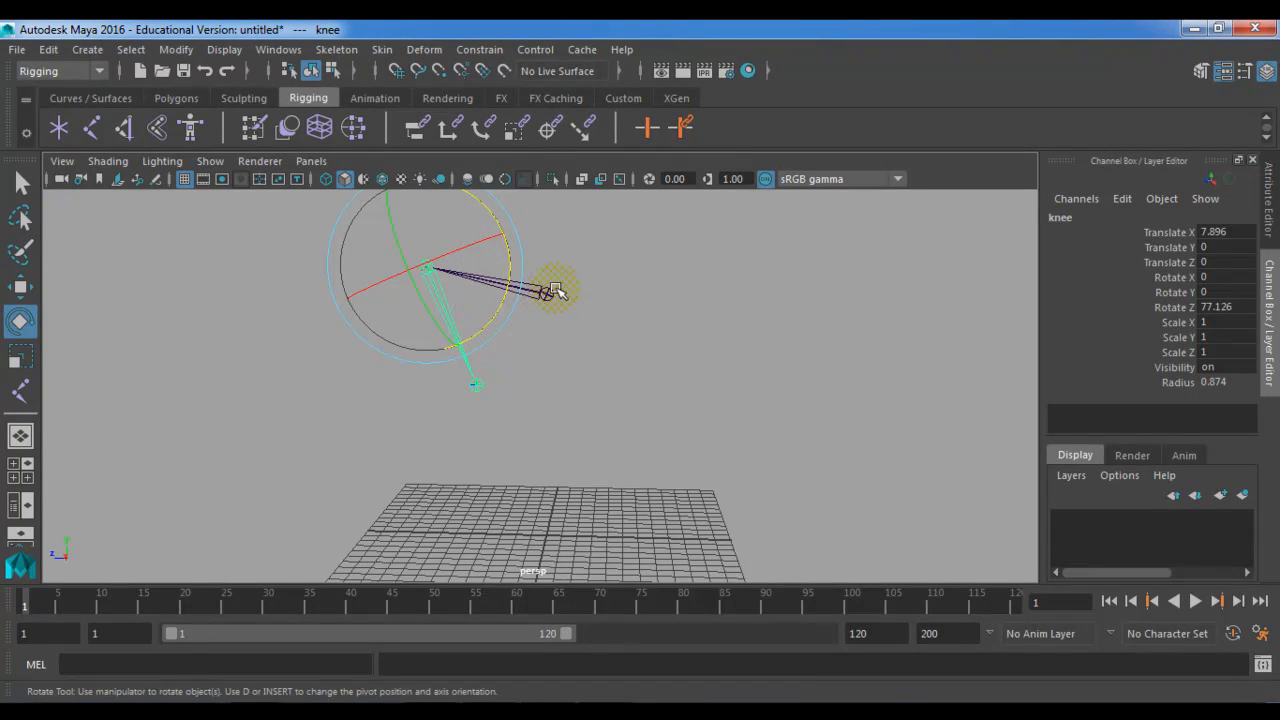
{"action": "left_click", "coordinate": [548, 292]}
{"action": "left_click_drag", "start_coordinate": [600, 238], "coordinate": [505, 192]}
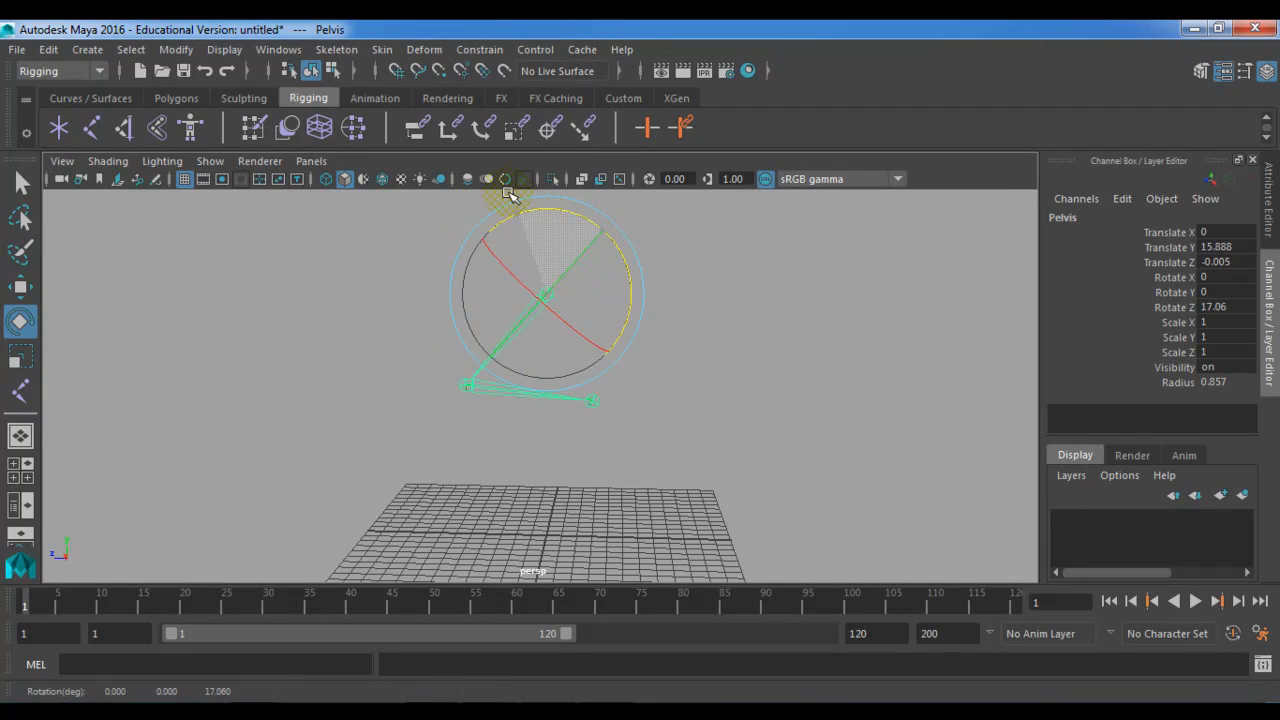
{"action": "left_click", "coordinate": [486, 397]}
{"action": "left_click_drag", "start_coordinate": [534, 329], "coordinate": [548, 432]}
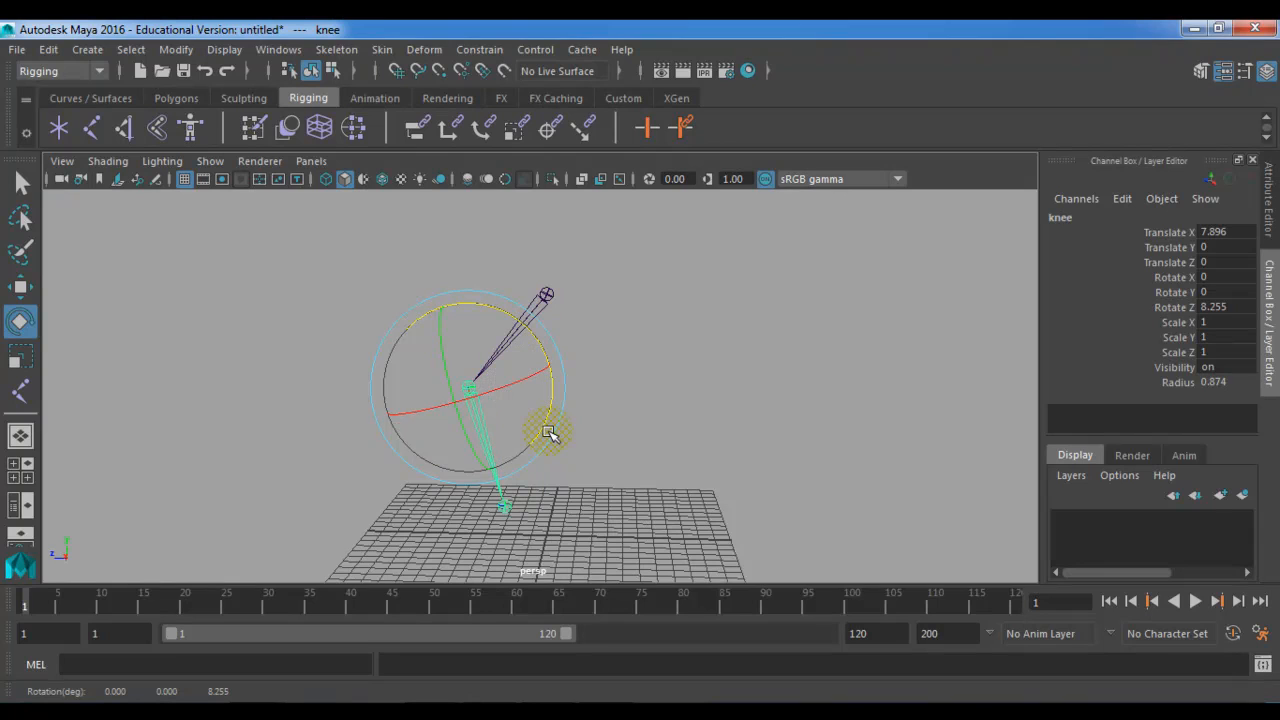
Undo all the Pelvis and knee rotations to restore the original leg pose and clear the selection.
{"action": "key", "text": "ctrl+z"}
{"action": "key", "text": "ctrl+z"}
{"action": "key", "text": "ctrl+z"}
{"action": "key", "text": "ctrl+z"}
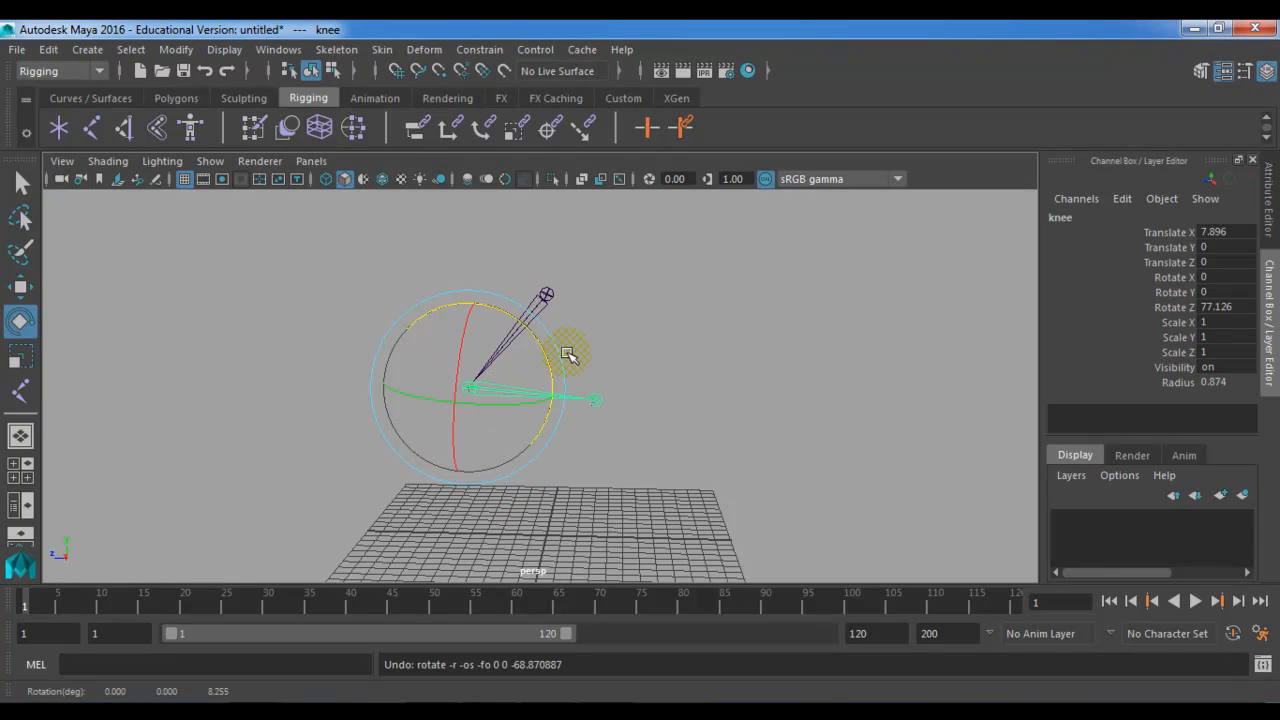
{"action": "key", "text": "ctrl+z"}
{"action": "key", "text": "ctrl+z"}
{"action": "key", "text": "ctrl+z"}
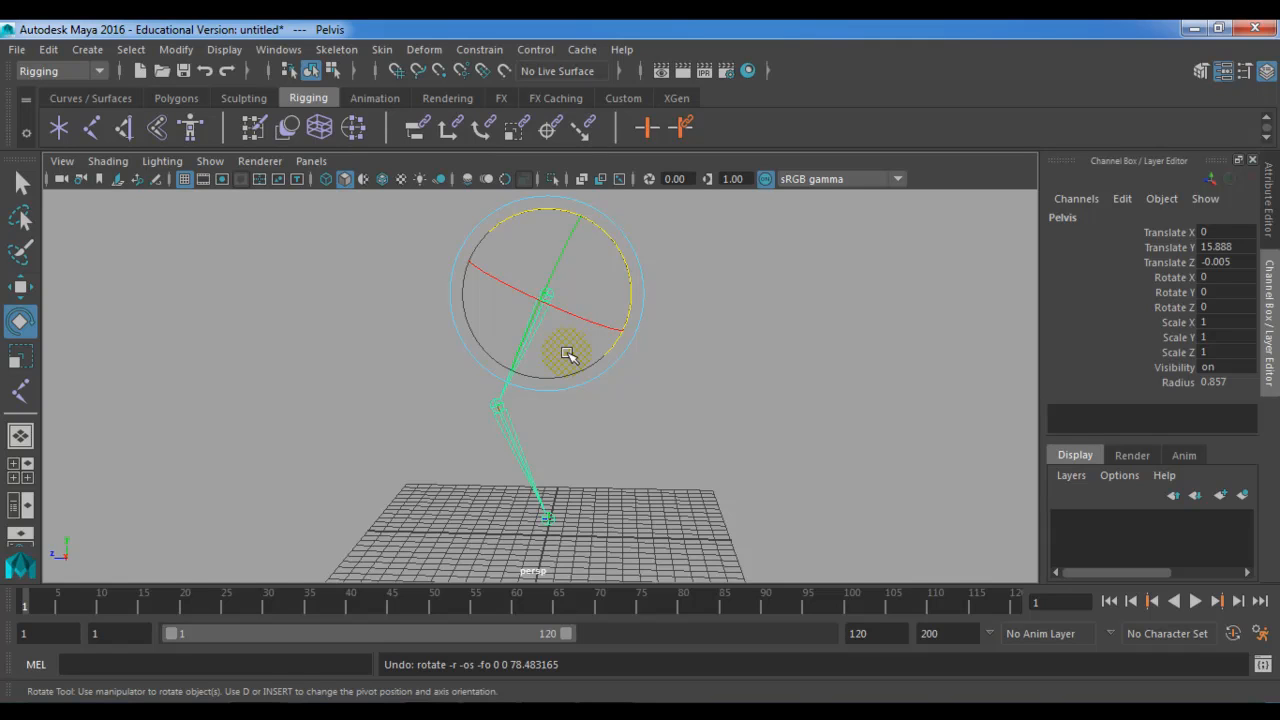
{"action": "left_click", "coordinate": [835, 331]}
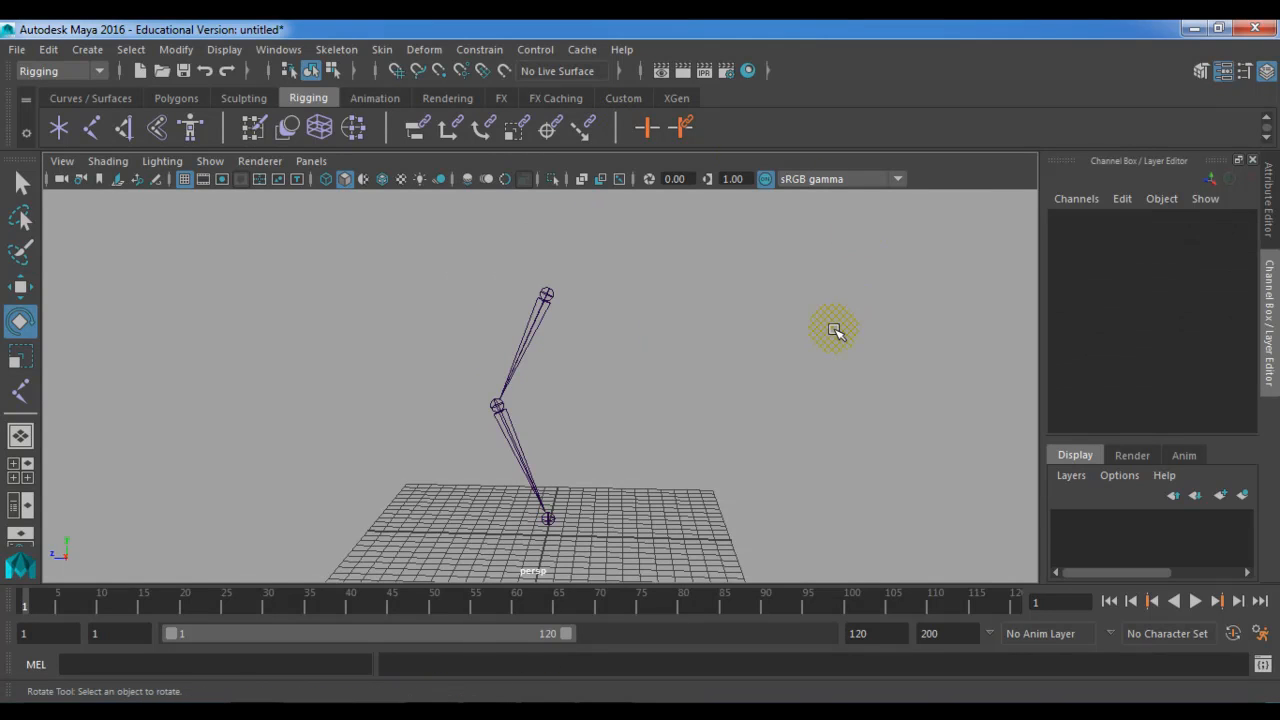
Create an IK handle with the Rotate-Plane Solver from the Pelvis joint to the ankle joint.
{"action": "left_click", "coordinate": [352, 56]}
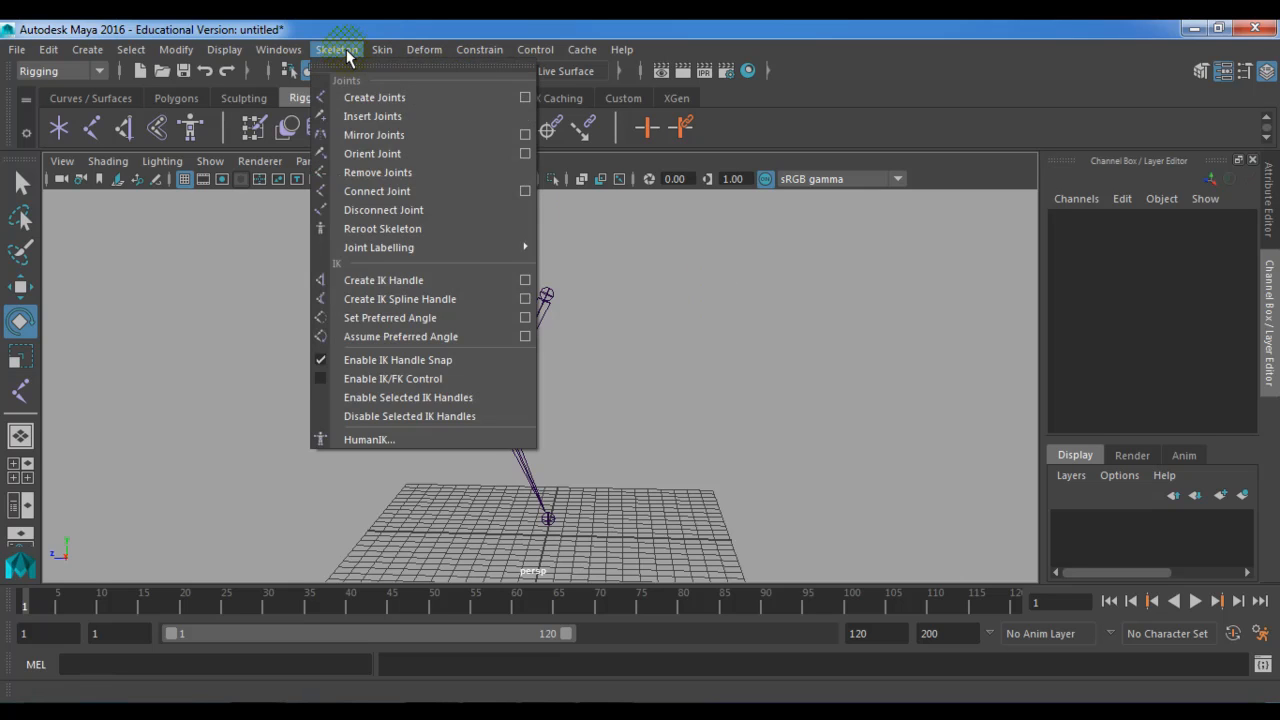
{"action": "left_click", "coordinate": [455, 283]}
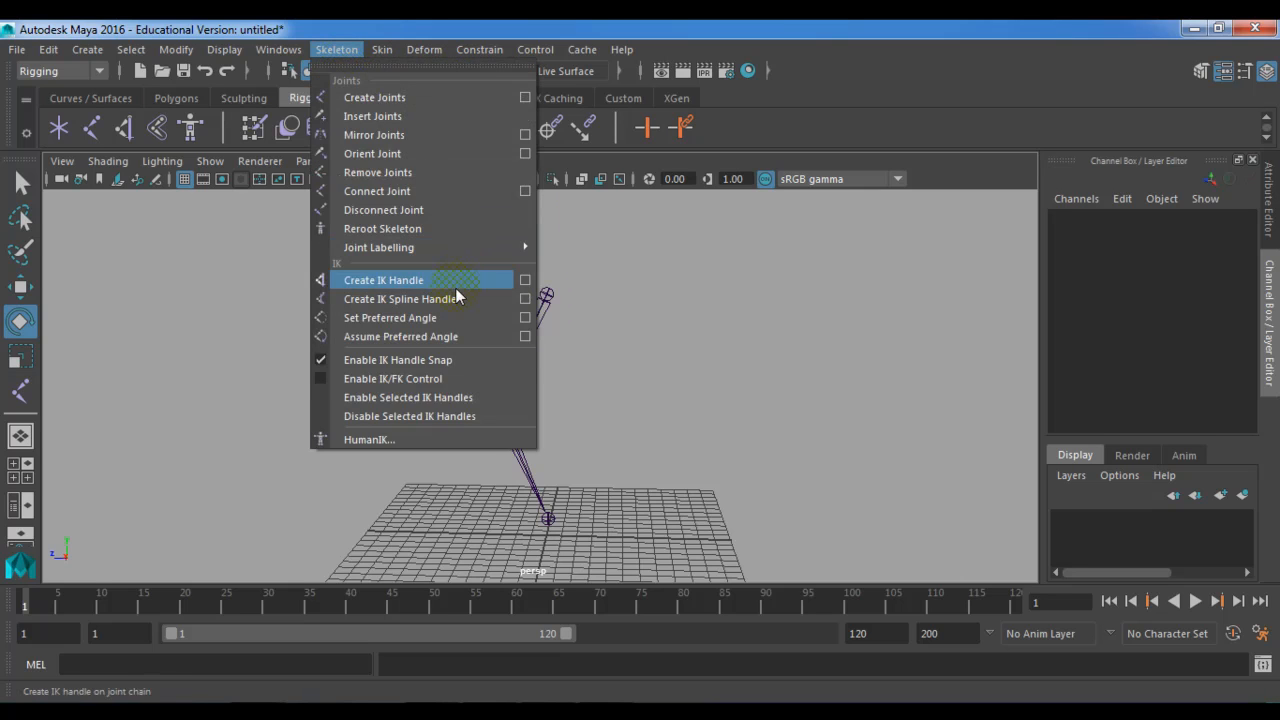
{"action": "left_click", "coordinate": [524, 284]}
{"action": "left_click_drag", "start_coordinate": [517, 280], "coordinate": [608, 400], "text": "alt"}
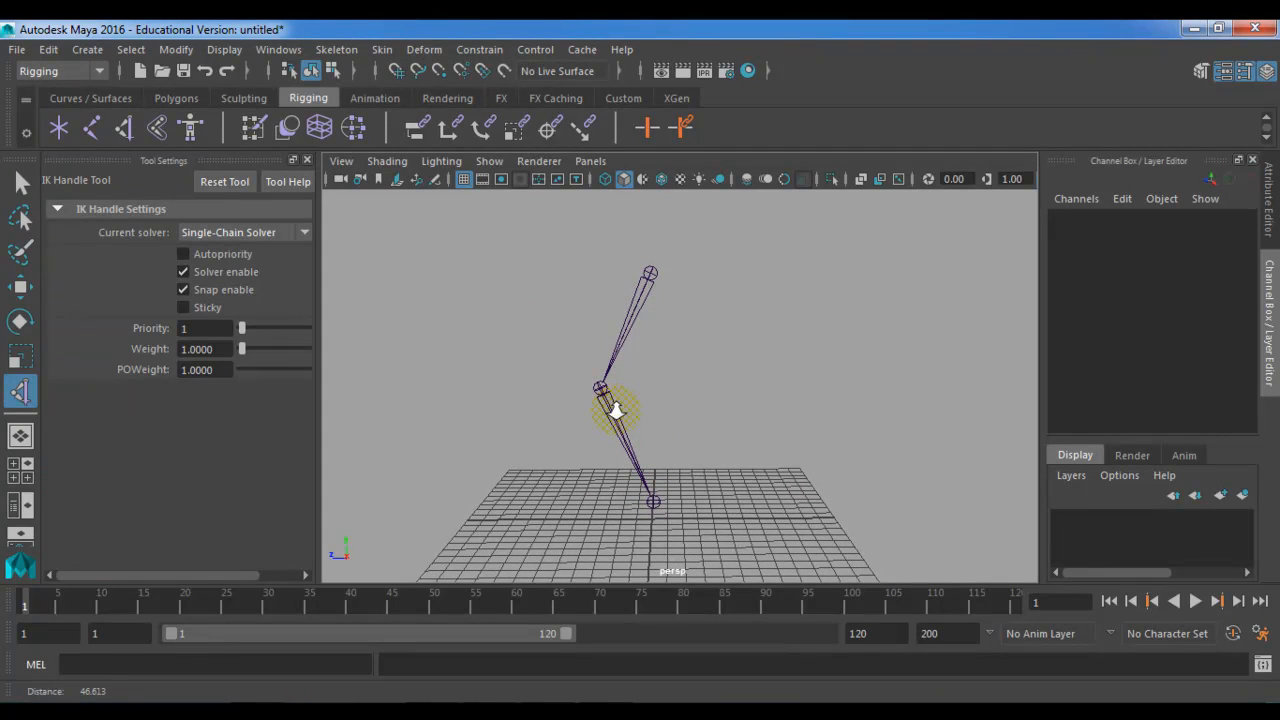
{"action": "left_click", "coordinate": [247, 235]}
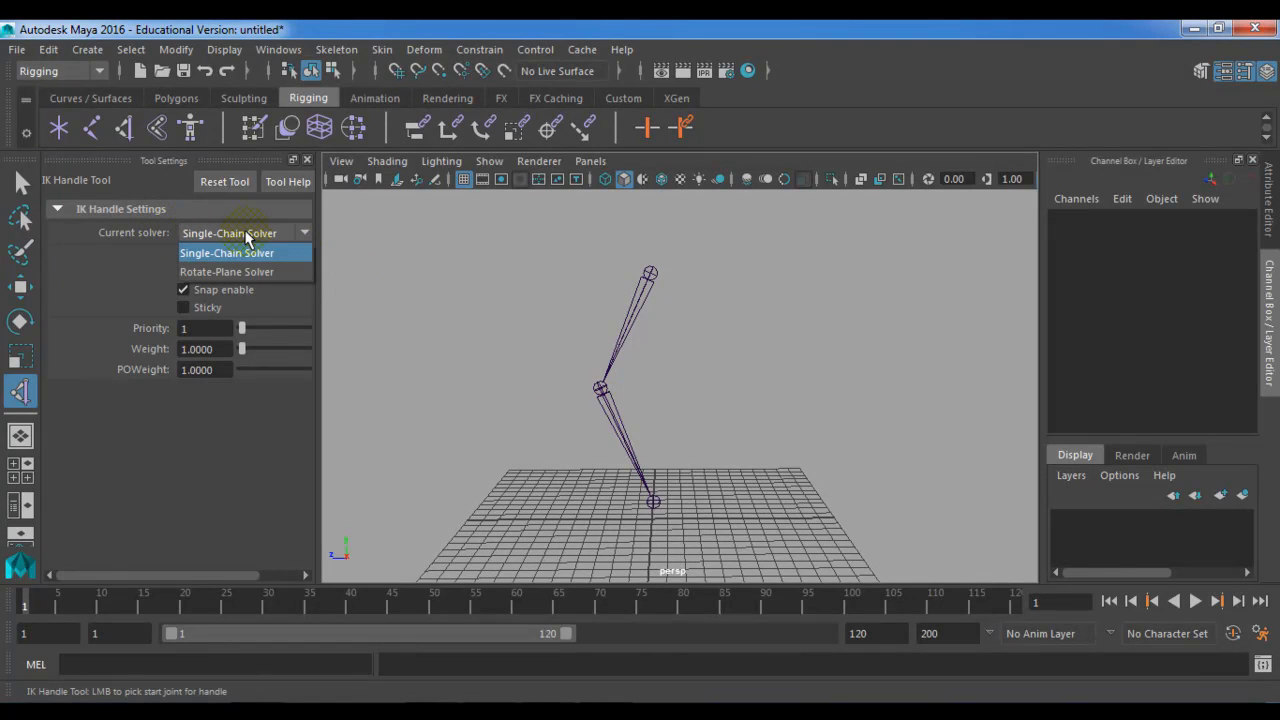
{"action": "left_click", "coordinate": [287, 271]}
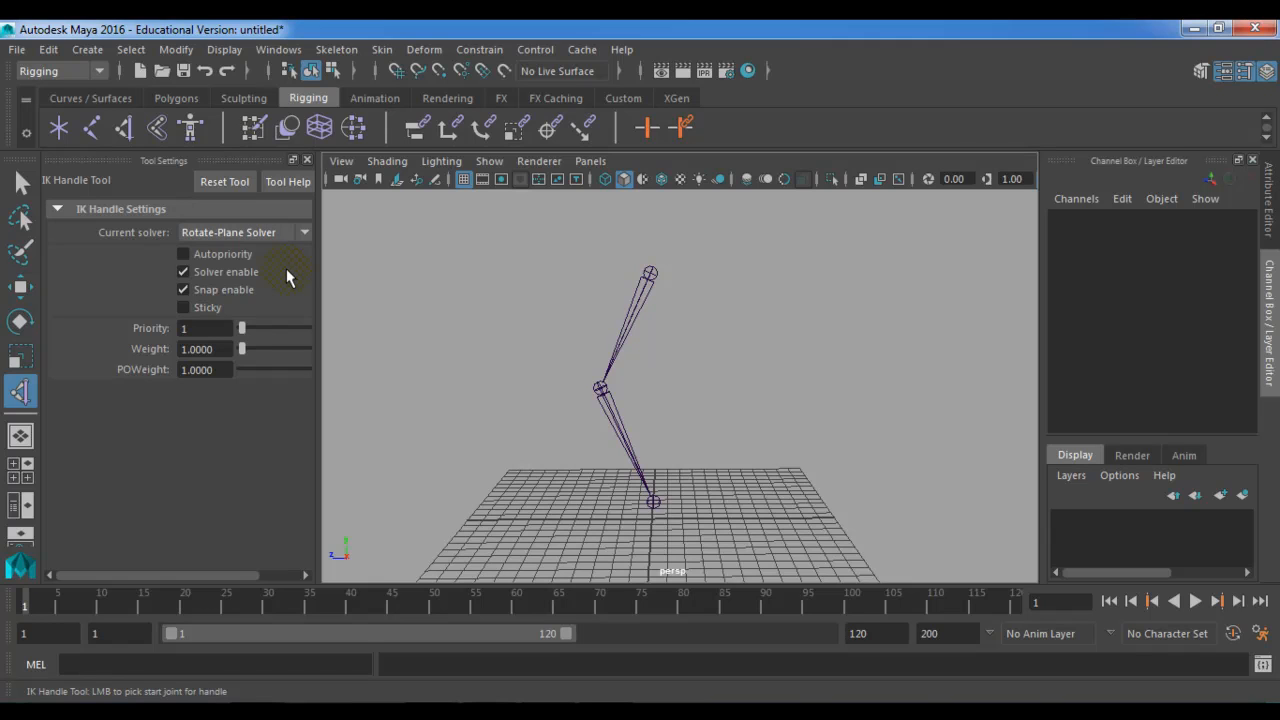
{"action": "left_click", "coordinate": [648, 270]}
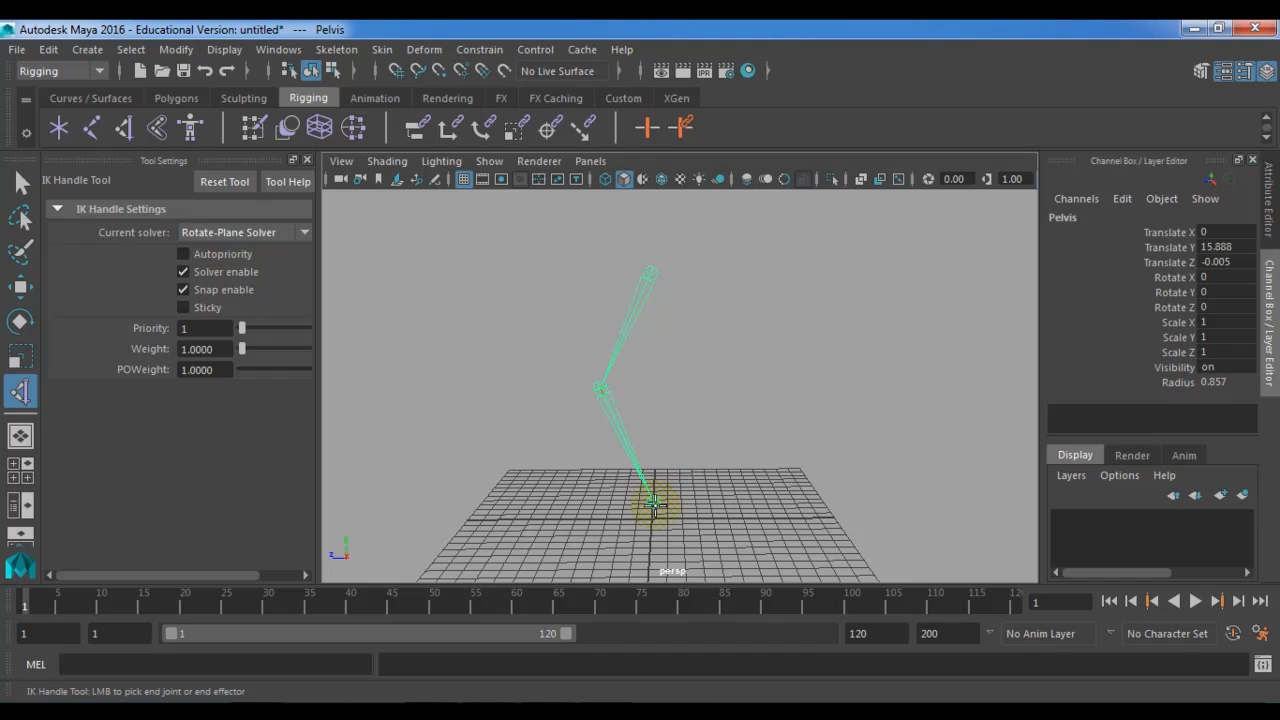
{"action": "left_click", "coordinate": [654, 502]}
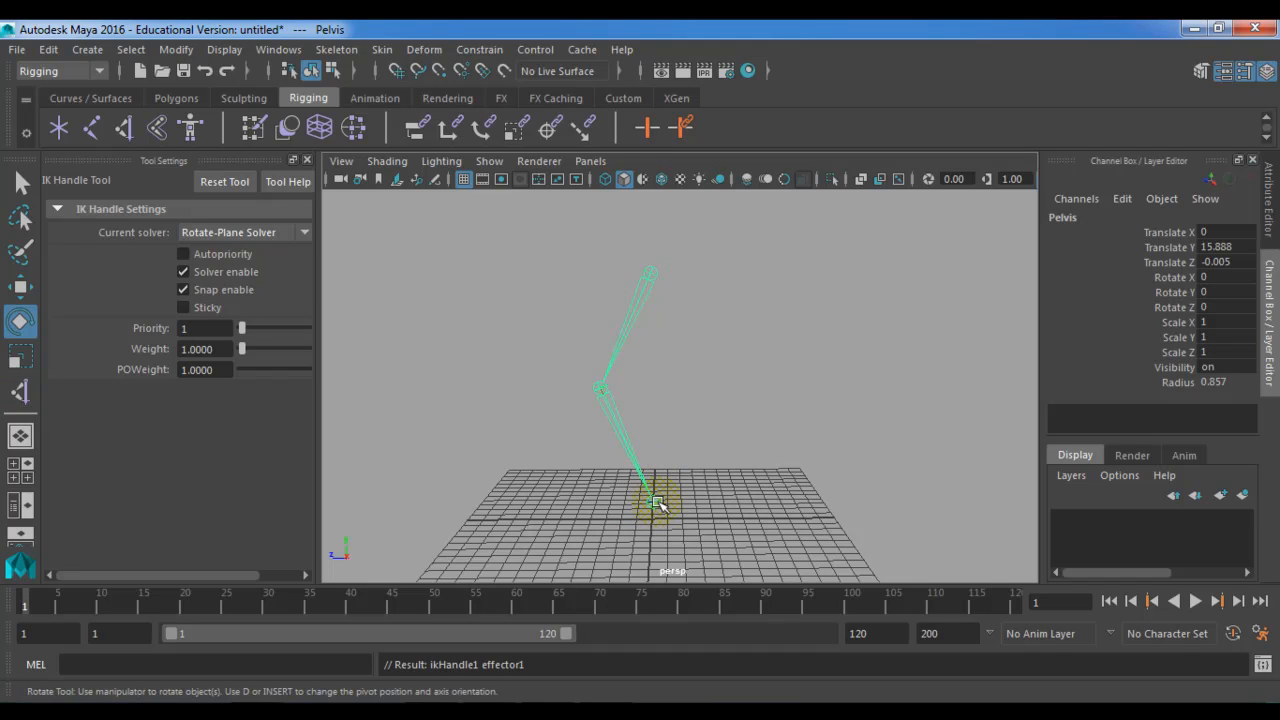
Select the new IK handle at the ankle and rename it as Leg_ik.
{"action": "scroll", "coordinate": [666, 523], "scroll_direction": "up", "scroll_amount": 2}
{"action": "middle_click_drag", "start_coordinate": [666, 523], "coordinate": [703, 400], "text": "alt"}
{"action": "scroll", "coordinate": [703, 400], "scroll_direction": "up", "scroll_amount": 2}
{"action": "scroll", "coordinate": [703, 400], "scroll_direction": "up", "scroll_amount": 3}
{"action": "left_click_drag", "start_coordinate": [756, 515], "coordinate": [731, 501], "text": "alt"}
{"action": "left_click_drag", "start_coordinate": [580, 458], "coordinate": [605, 485]}
{"action": "middle_click_drag", "start_coordinate": [831, 363], "coordinate": [668, 437], "text": "alt"}
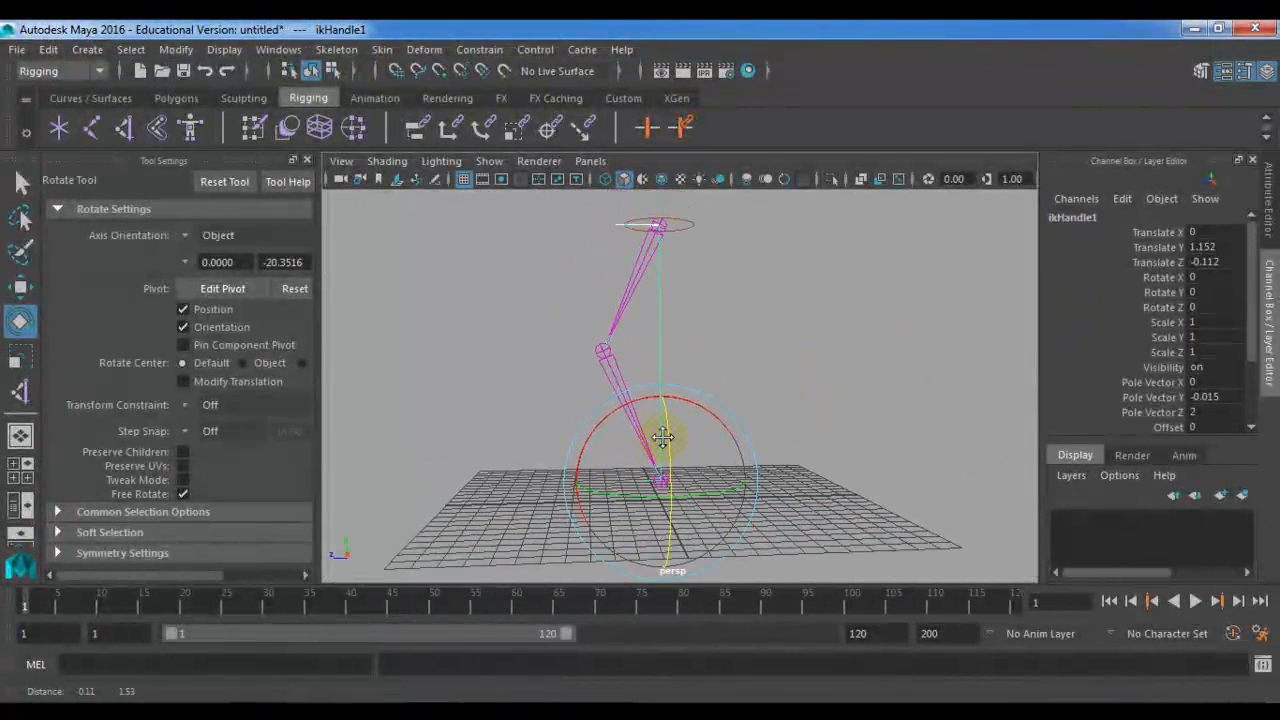
{"action": "double_click", "coordinate": [1110, 218]}
{"action": "type", "text": "Leg_"}
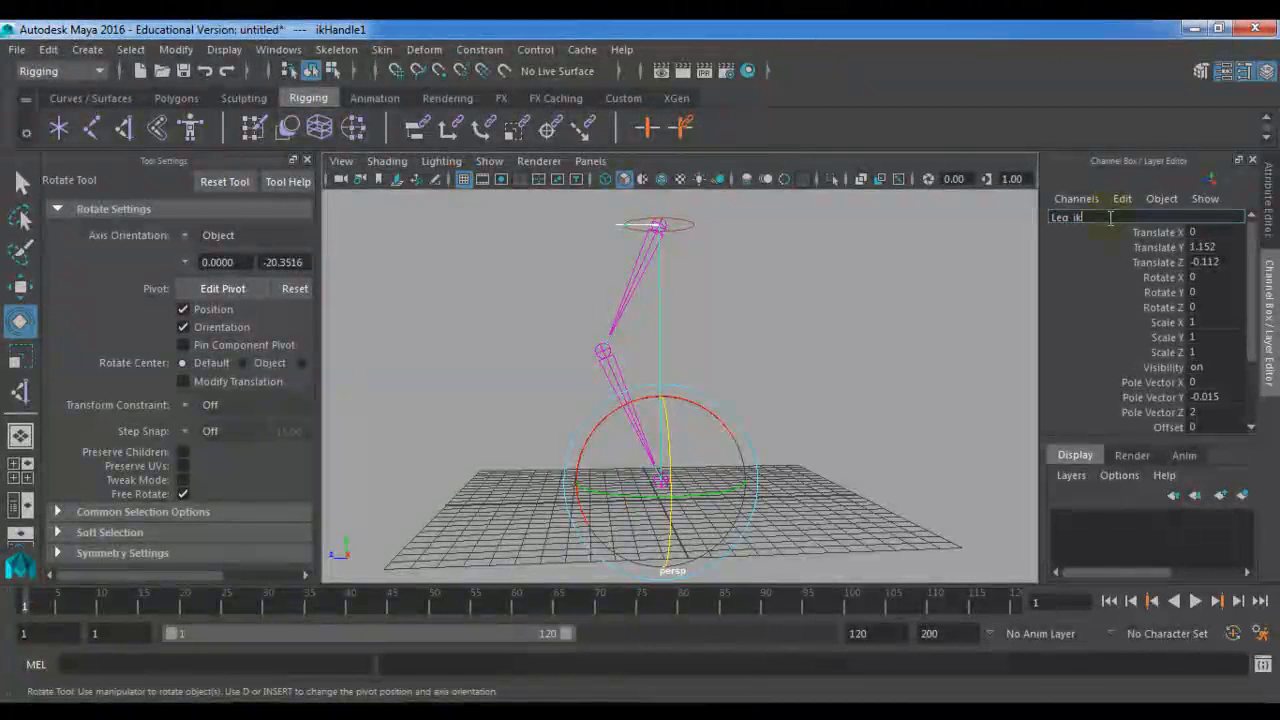
{"action": "type", "text": "ik"}
{"action": "key", "text": "Return"}
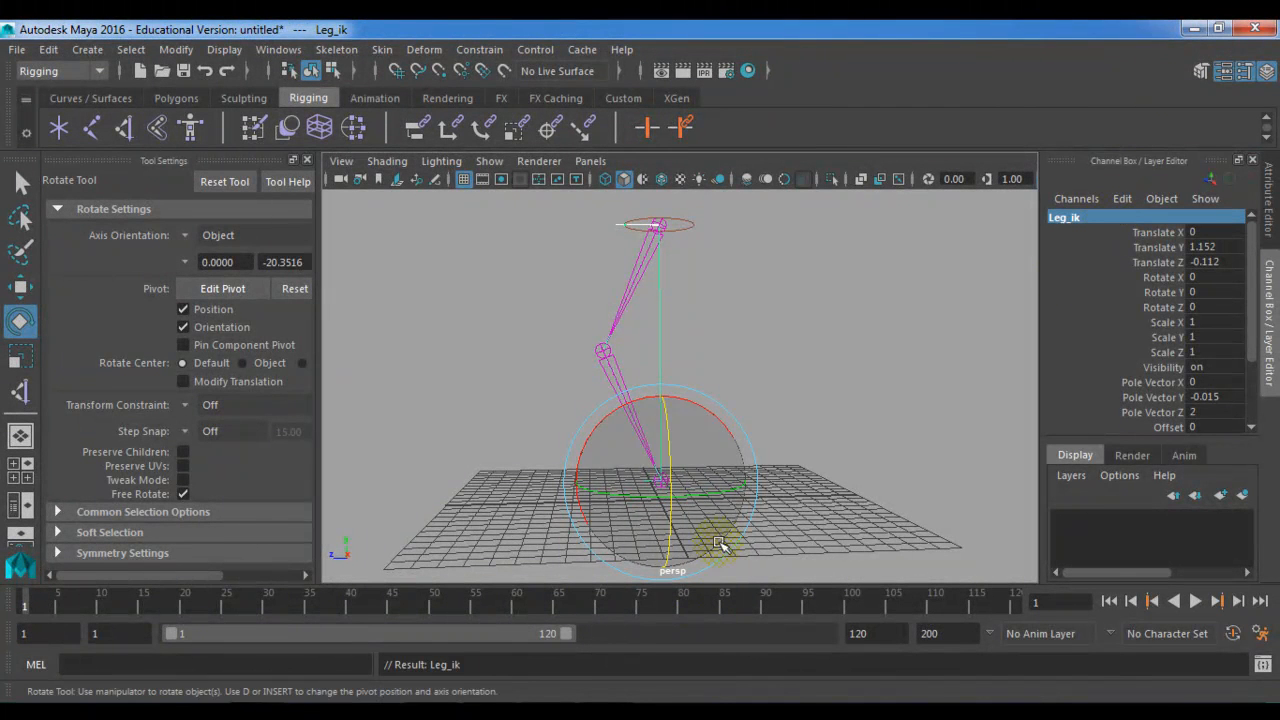
Highlight the Pole Vector X attribute of Leg_ik and examine the rotate plane at the Pelvis joint from several angles.
{"action": "mouse_move", "coordinate": [822, 425]}
{"action": "left_mouse_down", "text": "alt"}
{"action": "mouse_move", "coordinate": [930, 434]}
{"action": "mouse_move", "coordinate": [823, 423]}
{"action": "mouse_move", "coordinate": [826, 437]}
{"action": "left_mouse_up", "text": "alt"}
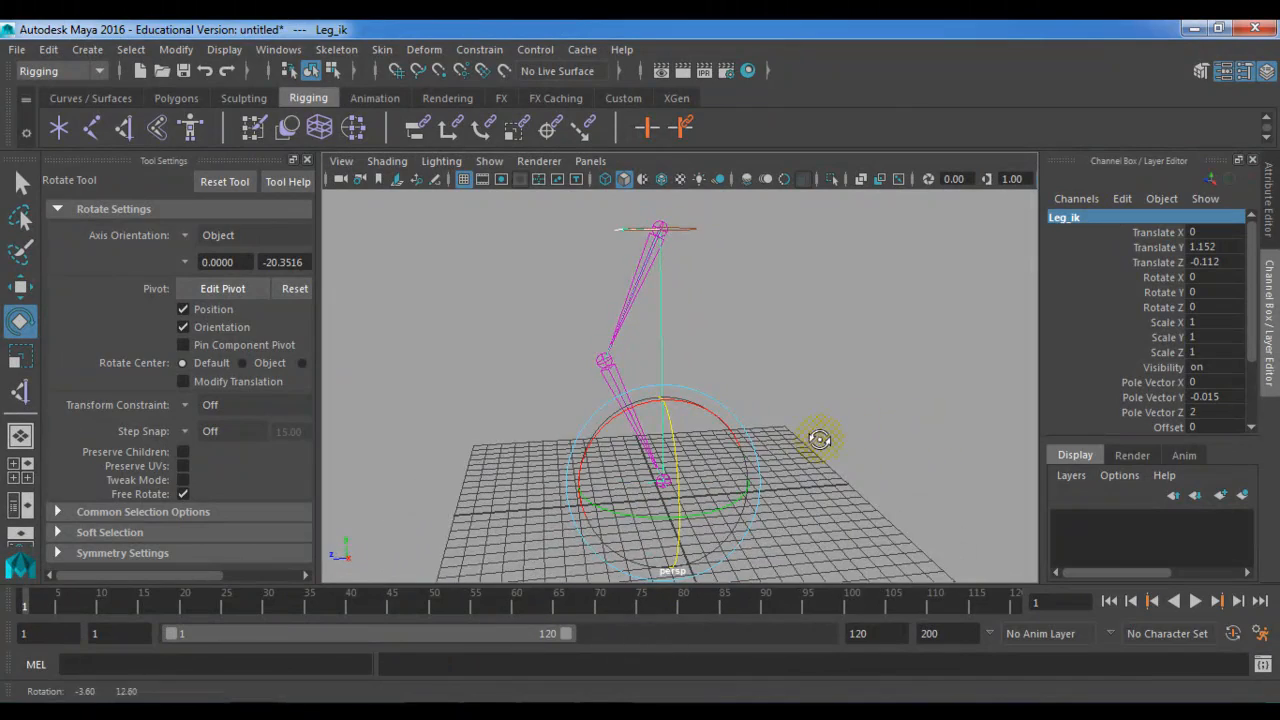
{"action": "scroll", "coordinate": [1220, 323], "scroll_direction": "down", "scroll_amount": 1}
{"action": "left_click", "coordinate": [1172, 341]}
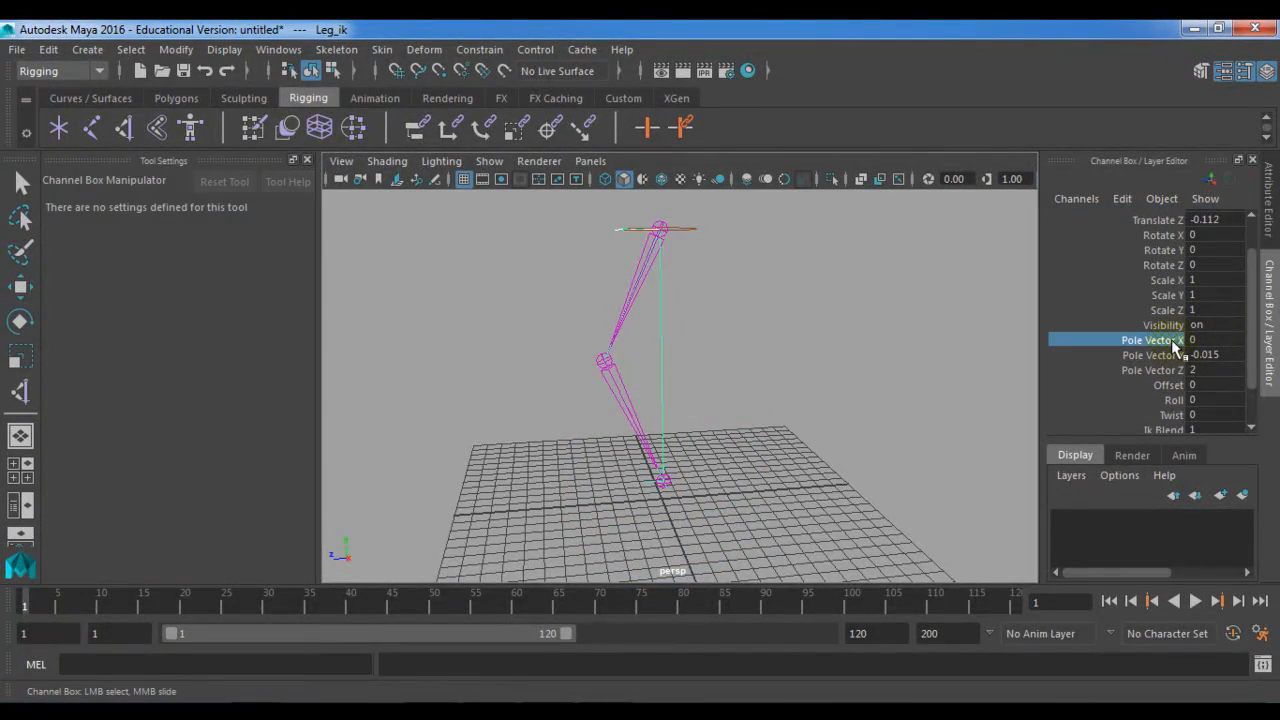
{"action": "left_click_drag", "start_coordinate": [777, 398], "coordinate": [950, 400], "text": "alt"}
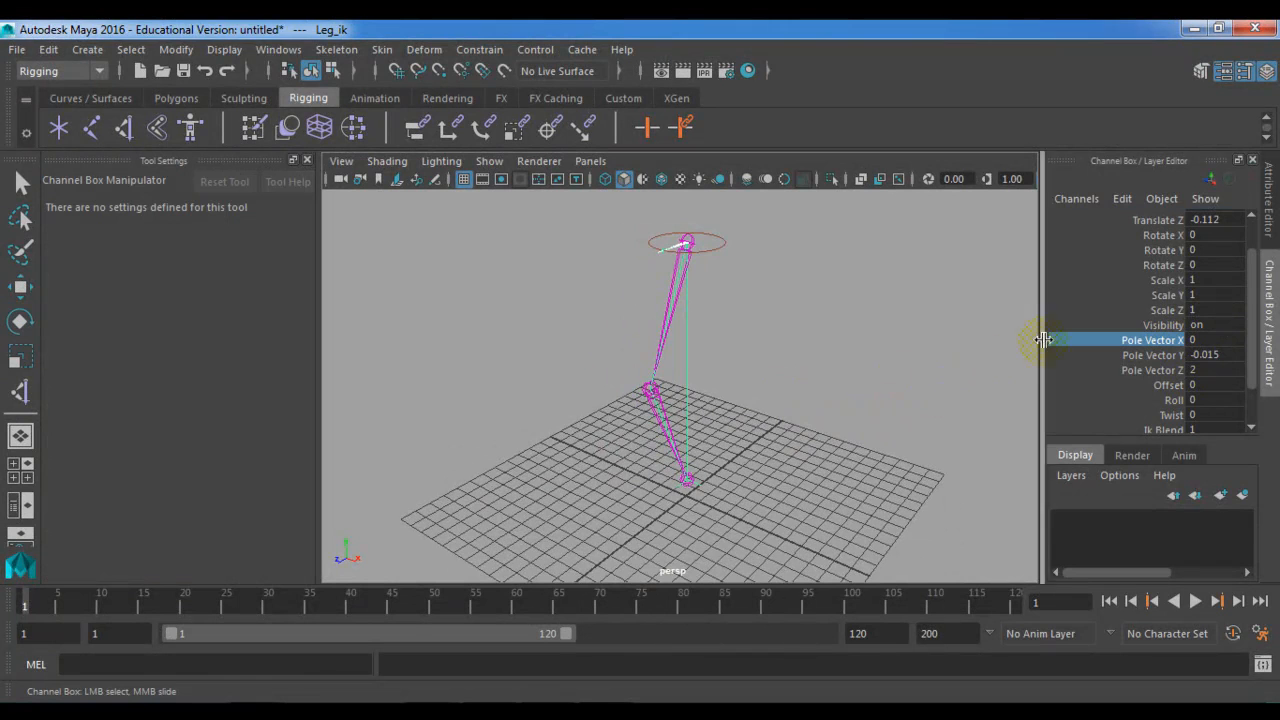
{"action": "middle_click_drag", "start_coordinate": [812, 461], "coordinate": [823, 500]}
{"action": "left_click_drag", "start_coordinate": [823, 500], "coordinate": [682, 497], "text": "alt"}
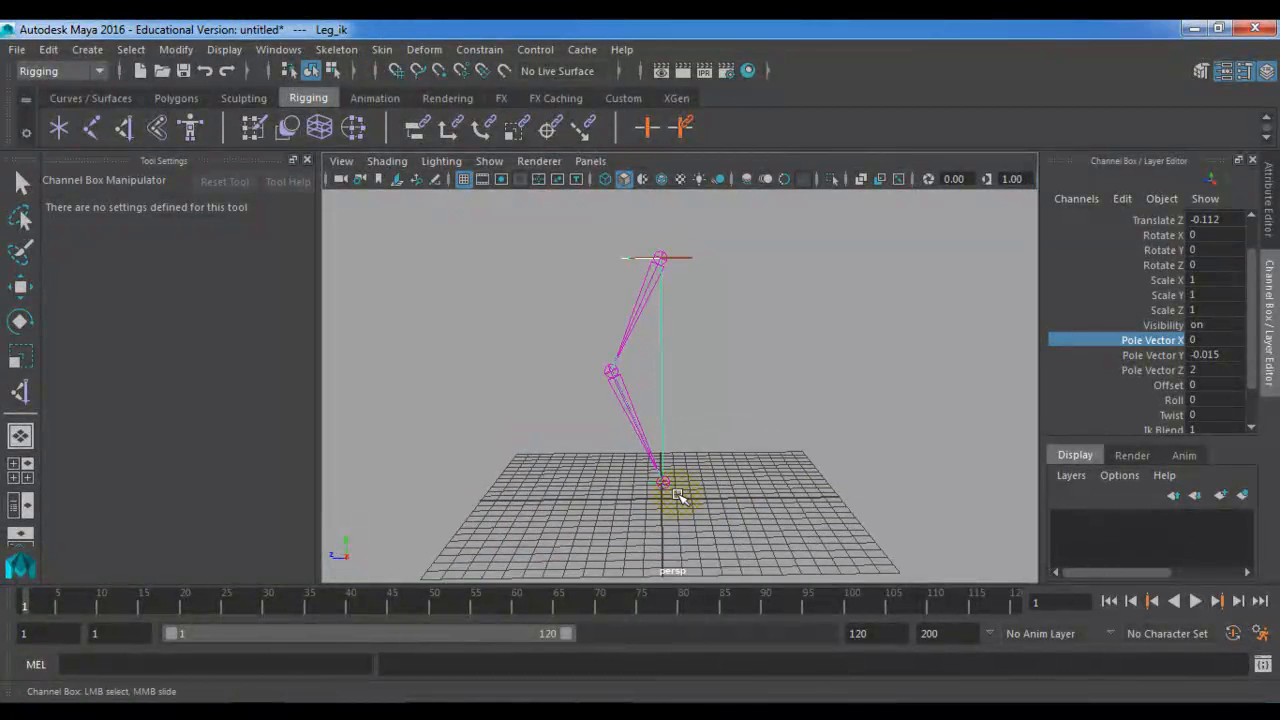
Bend the leg by moving the Leg_ik handle upward and forward to about Y 10.5 and Z 8.2, then back in Z.
{"action": "left_click", "coordinate": [712, 500]}
{"action": "key", "text": "e"}
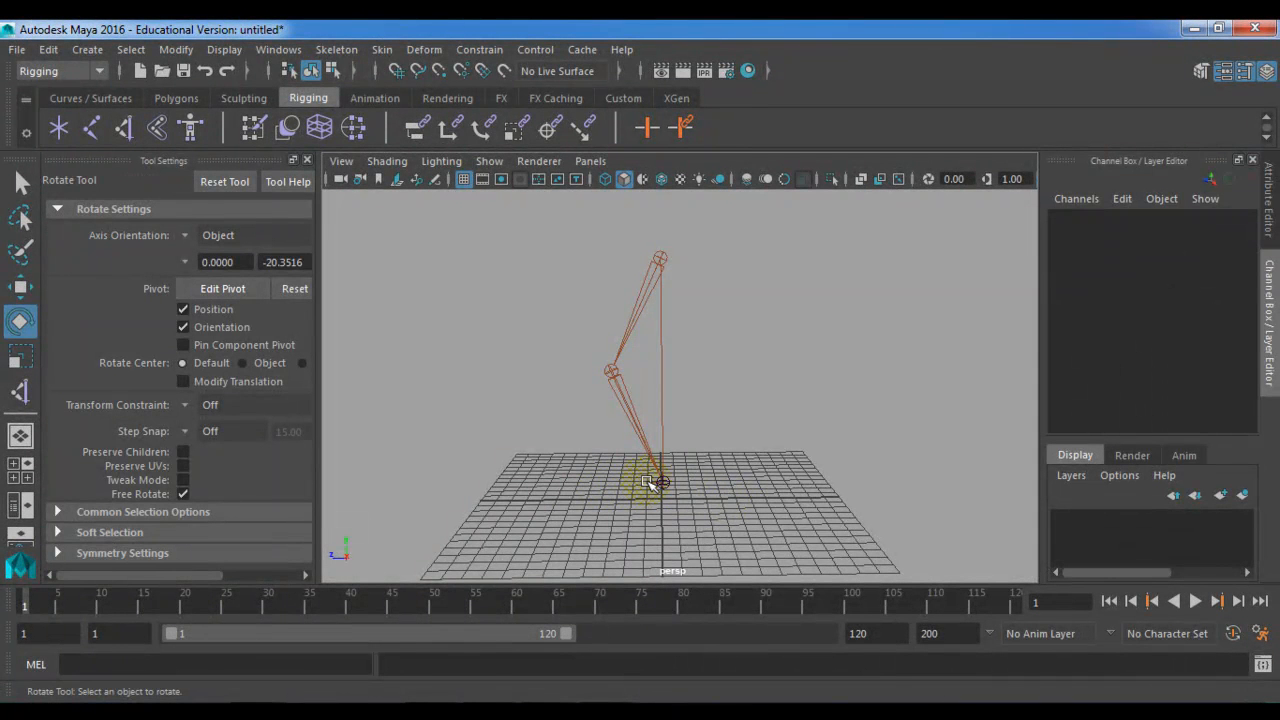
{"action": "left_click", "coordinate": [652, 482]}
{"action": "key", "text": "w"}
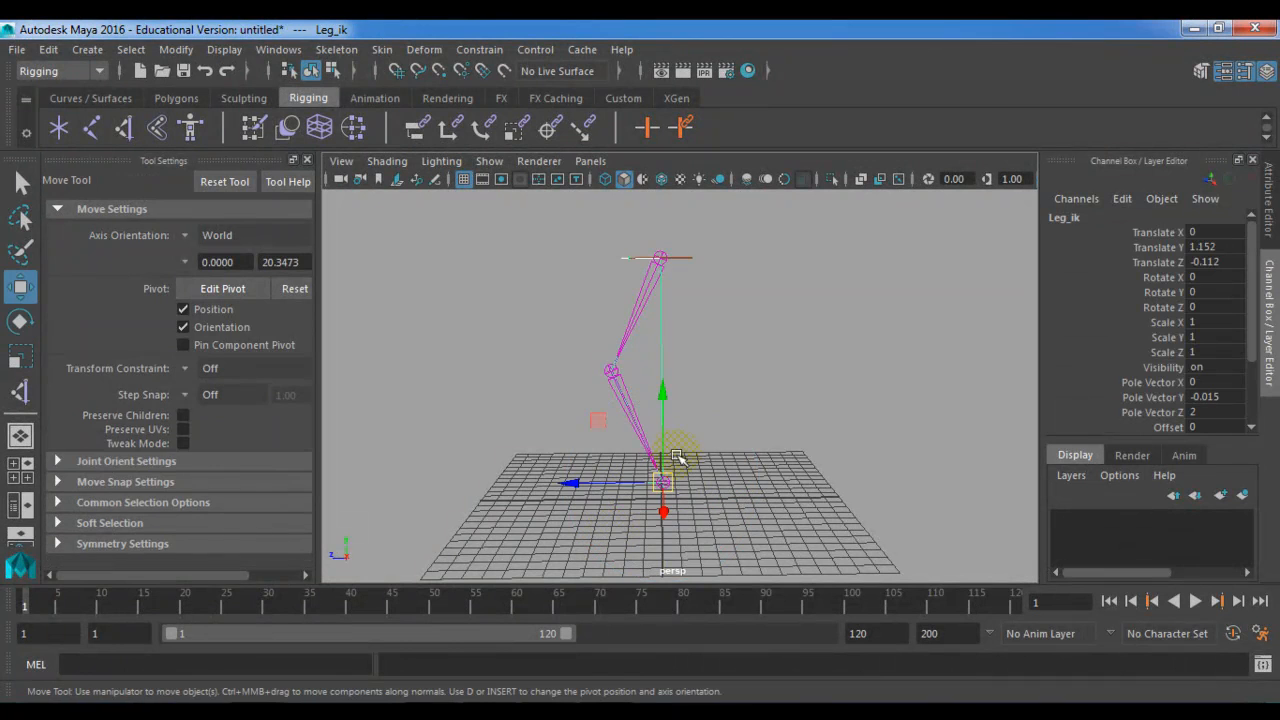
{"action": "left_click_drag", "start_coordinate": [664, 400], "coordinate": [674, 297]}
{"action": "left_click_drag", "start_coordinate": [597, 374], "coordinate": [480, 355]}
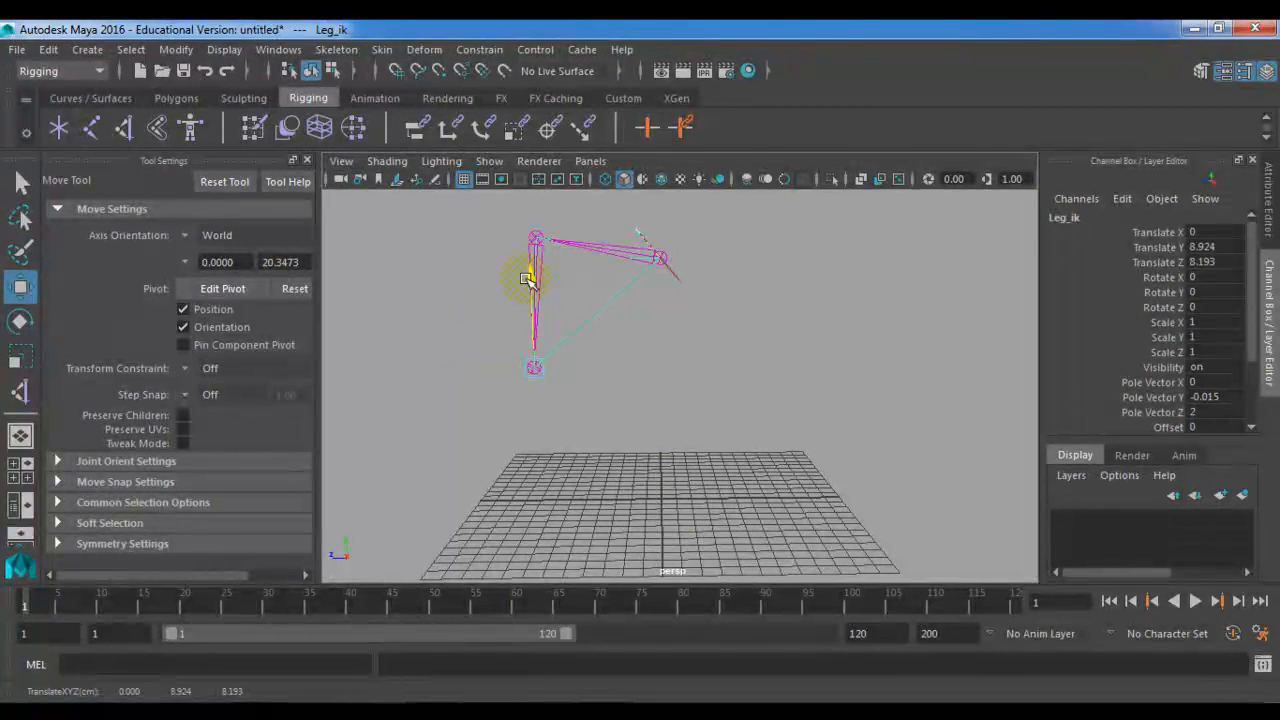
{"action": "left_click_drag", "start_coordinate": [529, 277], "coordinate": [552, 206]}
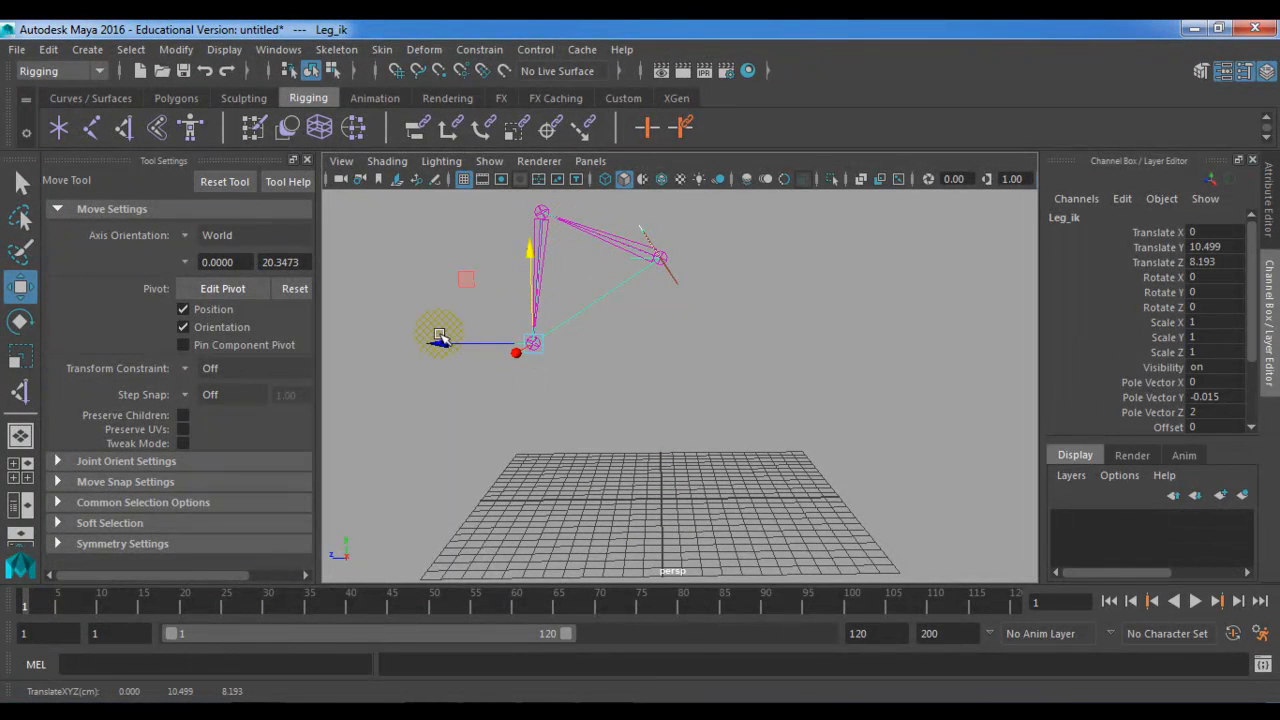
{"action": "left_click_drag", "start_coordinate": [437, 343], "coordinate": [692, 430]}
Undo all the Leg_ik moves to return the leg to its original pose.
{"action": "key", "text": "ctrl+z"}
{"action": "key", "text": "ctrl+z"}
{"action": "key", "text": "ctrl+z"}
{"action": "key", "text": "ctrl+z"}
{"action": "key", "text": "ctrl+z"}
{"action": "key", "text": "ctrl+z"}
{"action": "key", "text": "ctrl+z"}
{"action": "key", "text": "ctrl+z"}
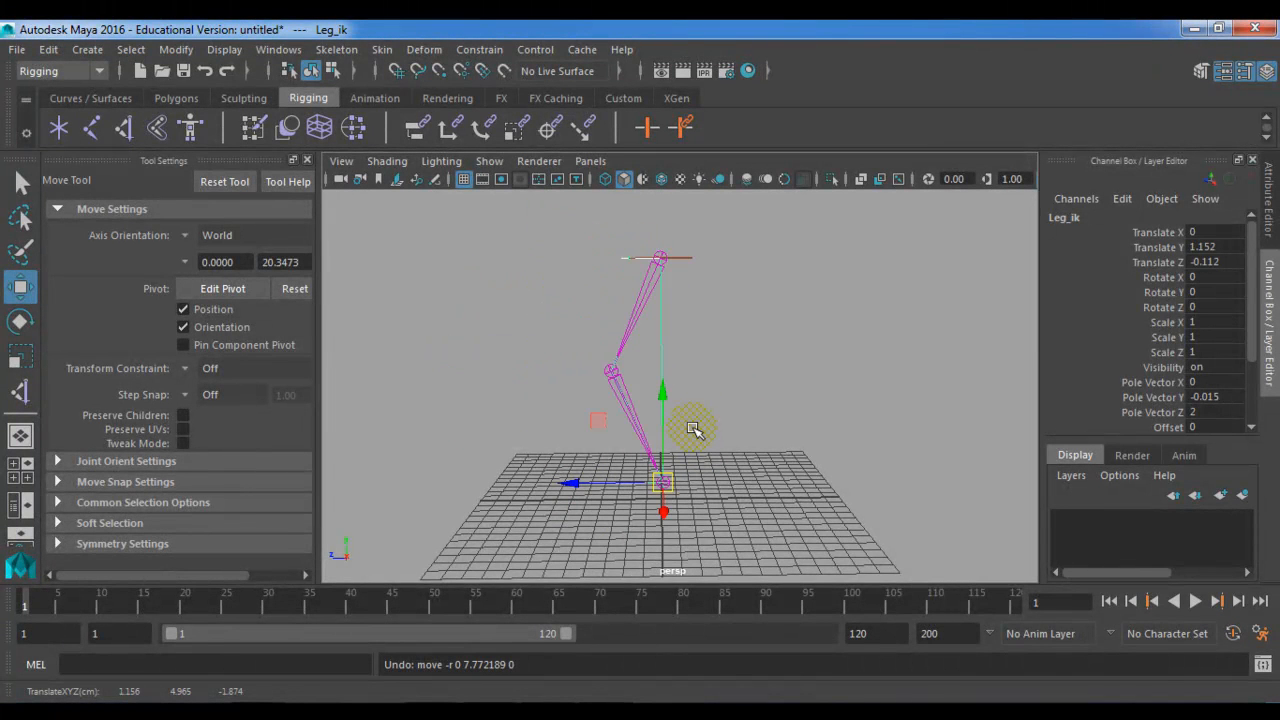
Start a new empty scene and close the Tool Settings to enlarge the perspective view.
{"action": "left_click", "coordinate": [140, 72]}
{"action": "left_click", "coordinate": [625, 374]}
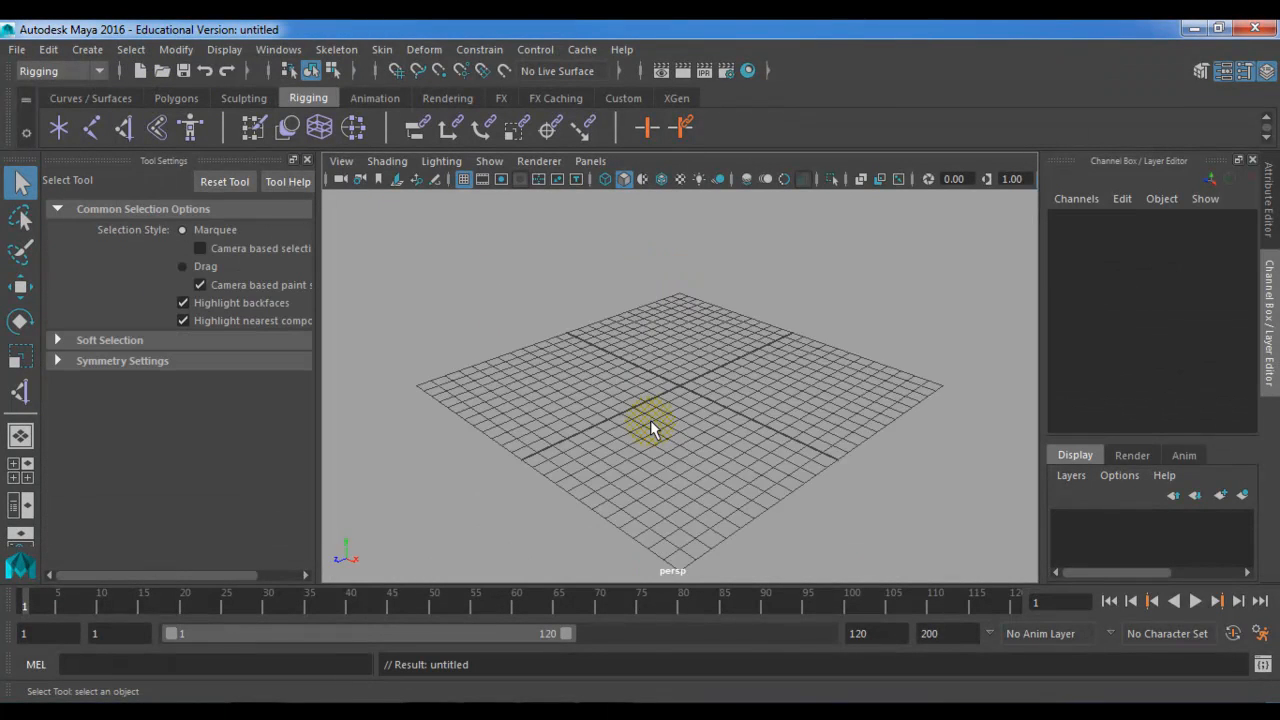
{"action": "left_click_drag", "start_coordinate": [666, 421], "coordinate": [441, 222], "text": "alt"}
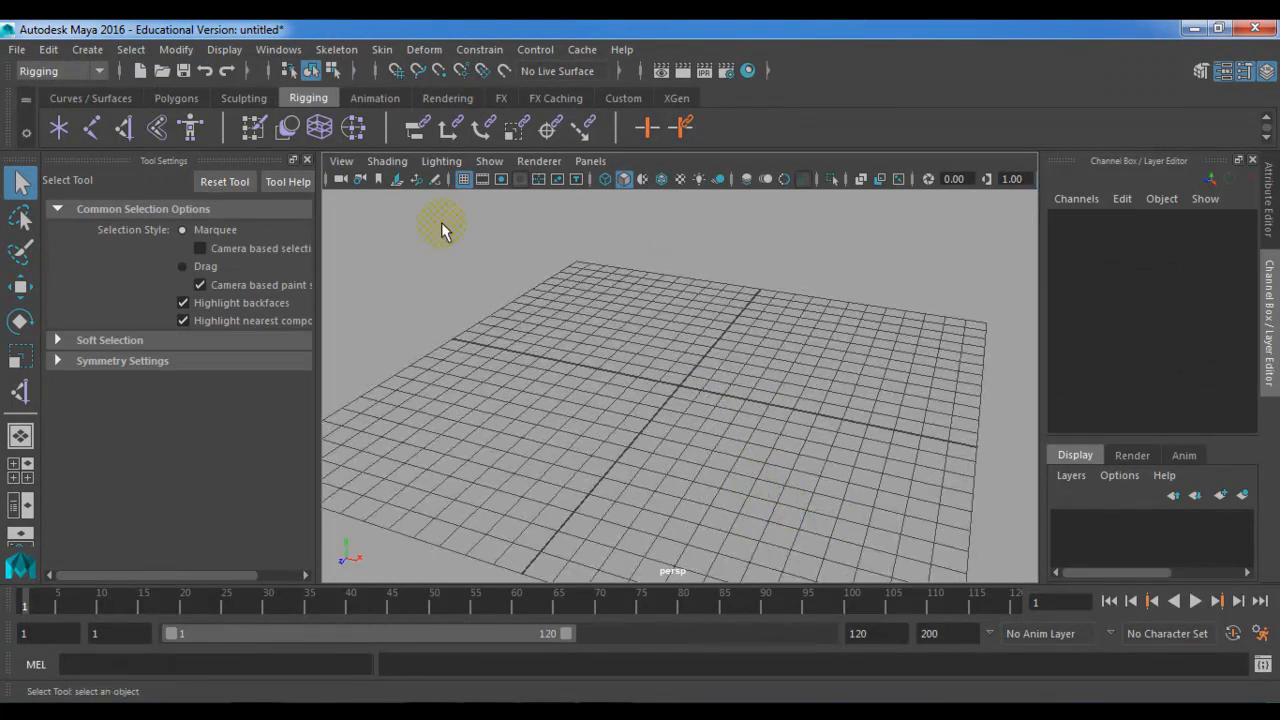
{"action": "left_click", "coordinate": [308, 157]}
Create a spiral chain of 14 joints on the grid, starting near the centre and winding outward.
{"action": "left_click", "coordinate": [101, 135]}
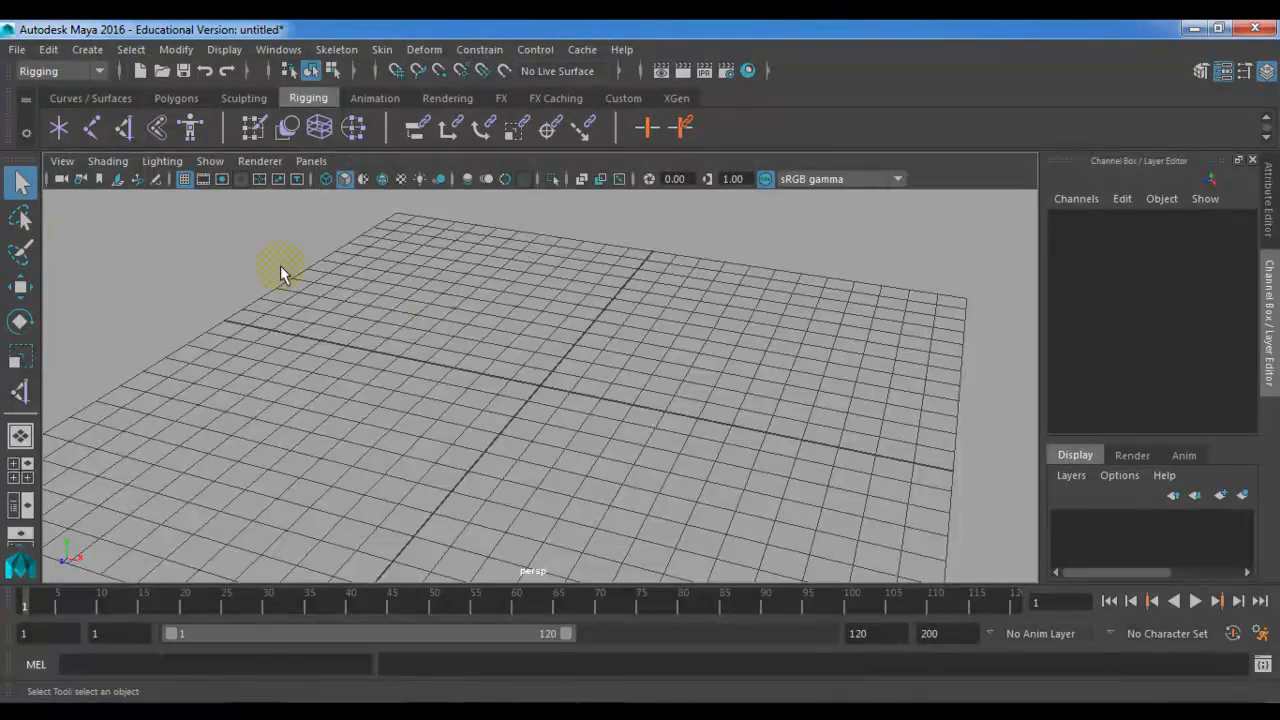
{"action": "left_click_drag", "start_coordinate": [280, 265], "coordinate": [580, 334], "text": "alt"}
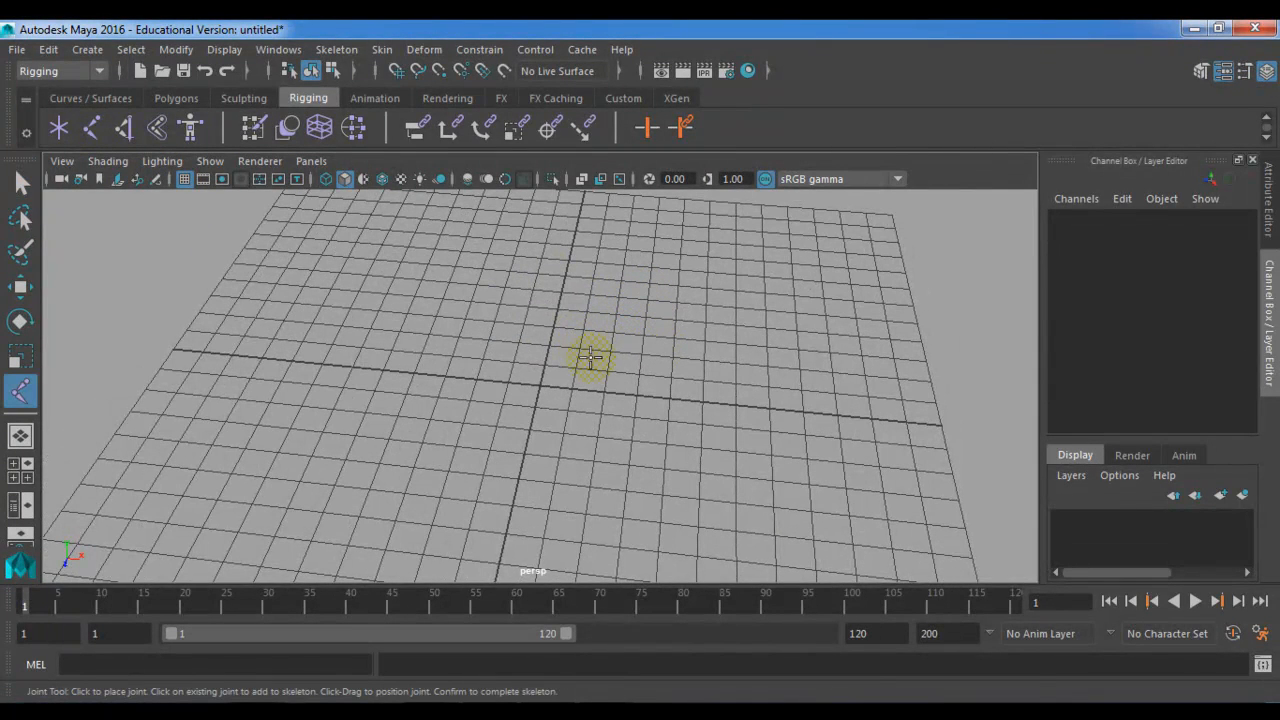
{"action": "left_click", "coordinate": [678, 335]}
{"action": "left_click", "coordinate": [613, 272]}
{"action": "left_click", "coordinate": [509, 262]}
{"action": "left_click", "coordinate": [436, 300]}
{"action": "left_click", "coordinate": [430, 374]}
{"action": "left_click", "coordinate": [565, 462]}
{"action": "left_click", "coordinate": [693, 456]}
{"action": "left_click", "coordinate": [790, 394]}
{"action": "left_click", "coordinate": [786, 322]}
{"action": "left_click", "coordinate": [755, 264]}
{"action": "left_click", "coordinate": [678, 225]}
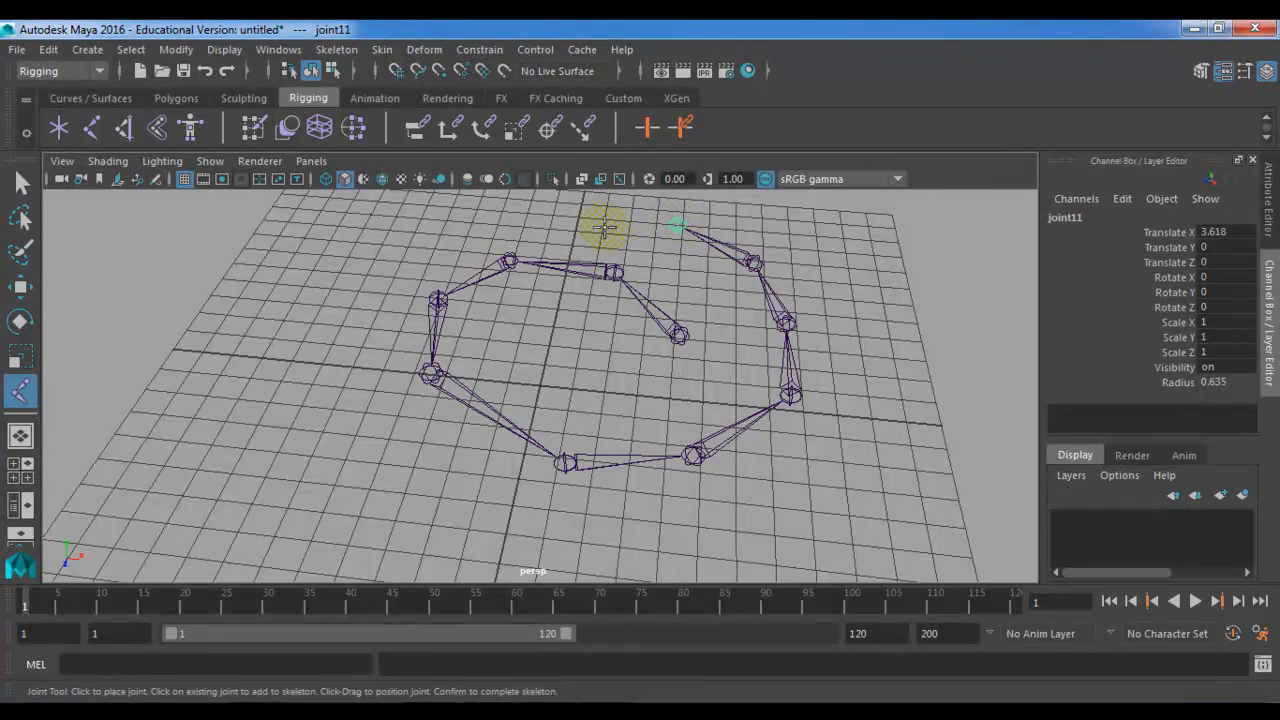
{"action": "left_click", "coordinate": [555, 216]}
{"action": "left_click", "coordinate": [436, 246]}
{"action": "left_click", "coordinate": [392, 308]}
{"action": "key", "text": "Return"}
Rotate the spiral's inner root joint about 20° around Y, and undo the rotation.
{"action": "left_click_drag", "start_coordinate": [735, 396], "coordinate": [680, 420], "text": "alt"}
{"action": "left_click", "coordinate": [680, 420]}
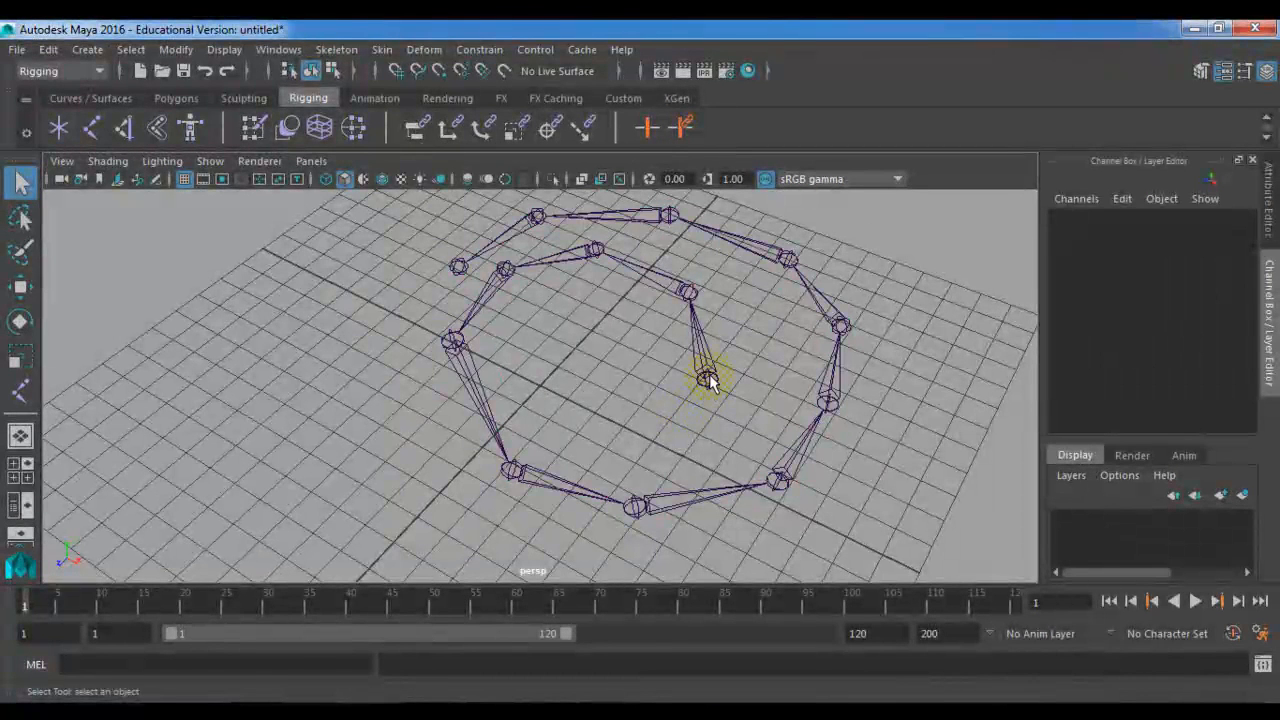
{"action": "left_click", "coordinate": [709, 379]}
{"action": "left_click_drag", "start_coordinate": [757, 390], "coordinate": [731, 411], "text": "alt"}
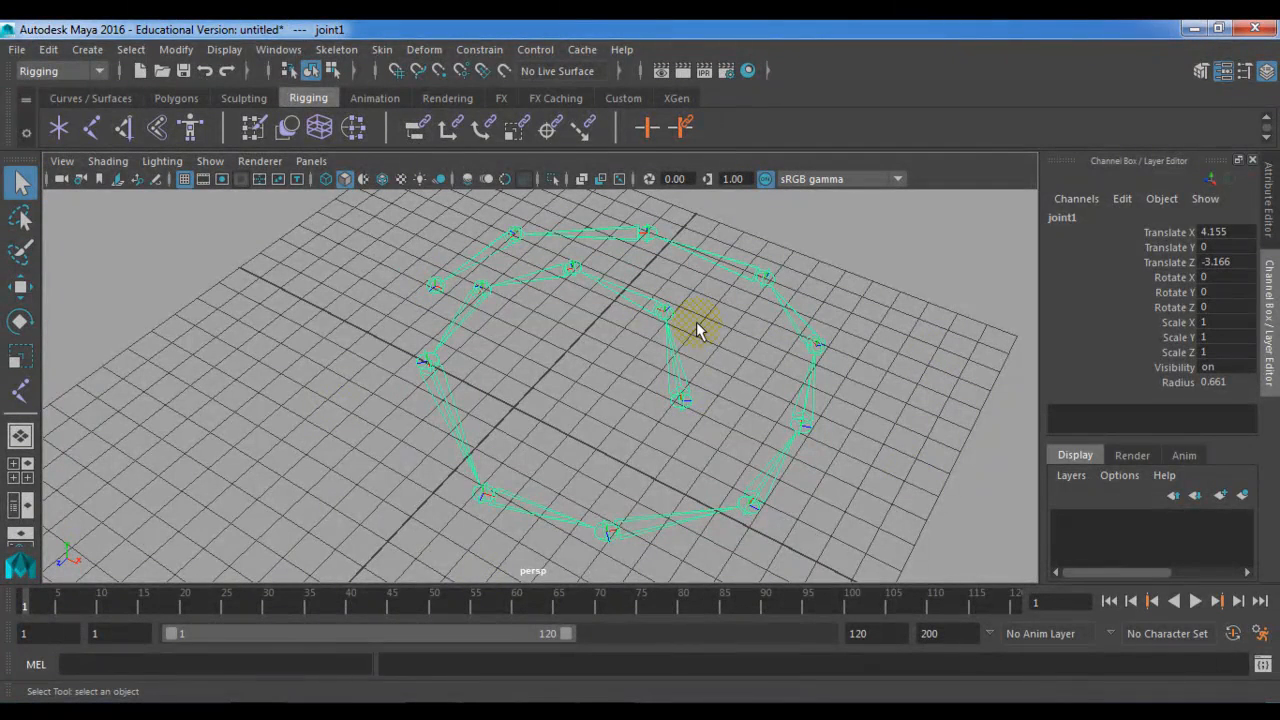
{"action": "key", "text": "e"}
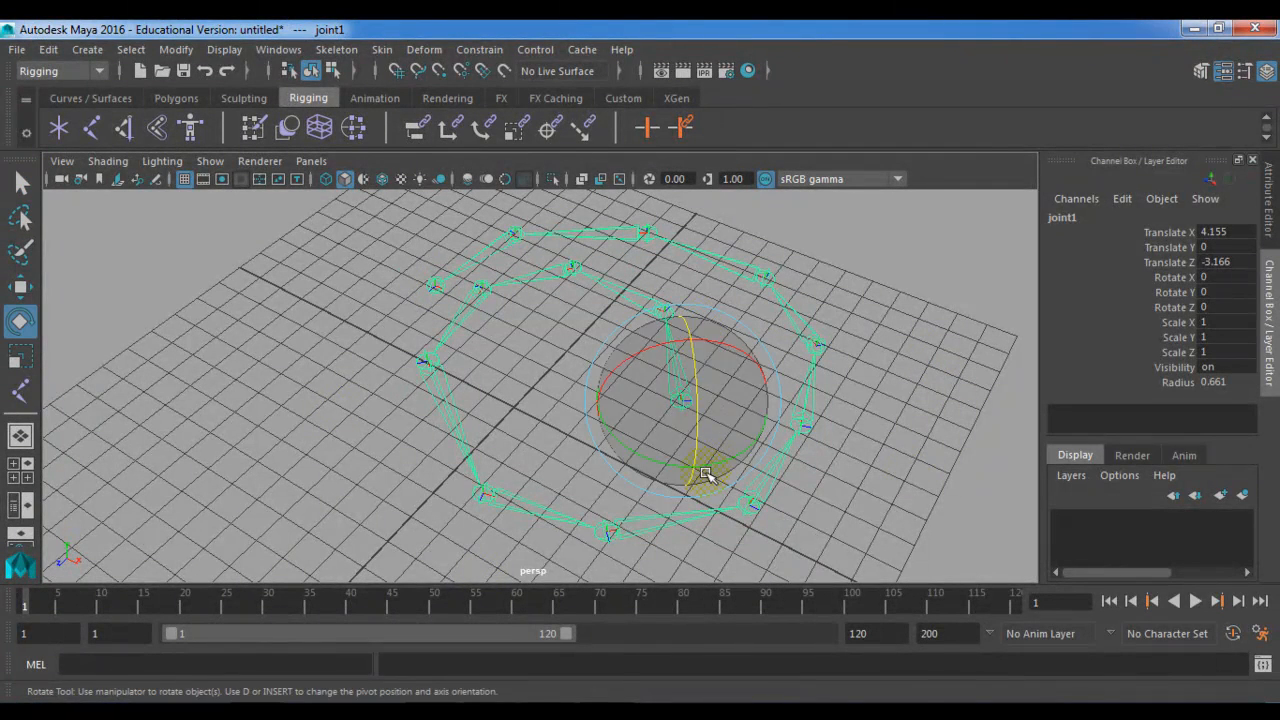
{"action": "left_click_drag", "start_coordinate": [674, 463], "coordinate": [704, 455]}
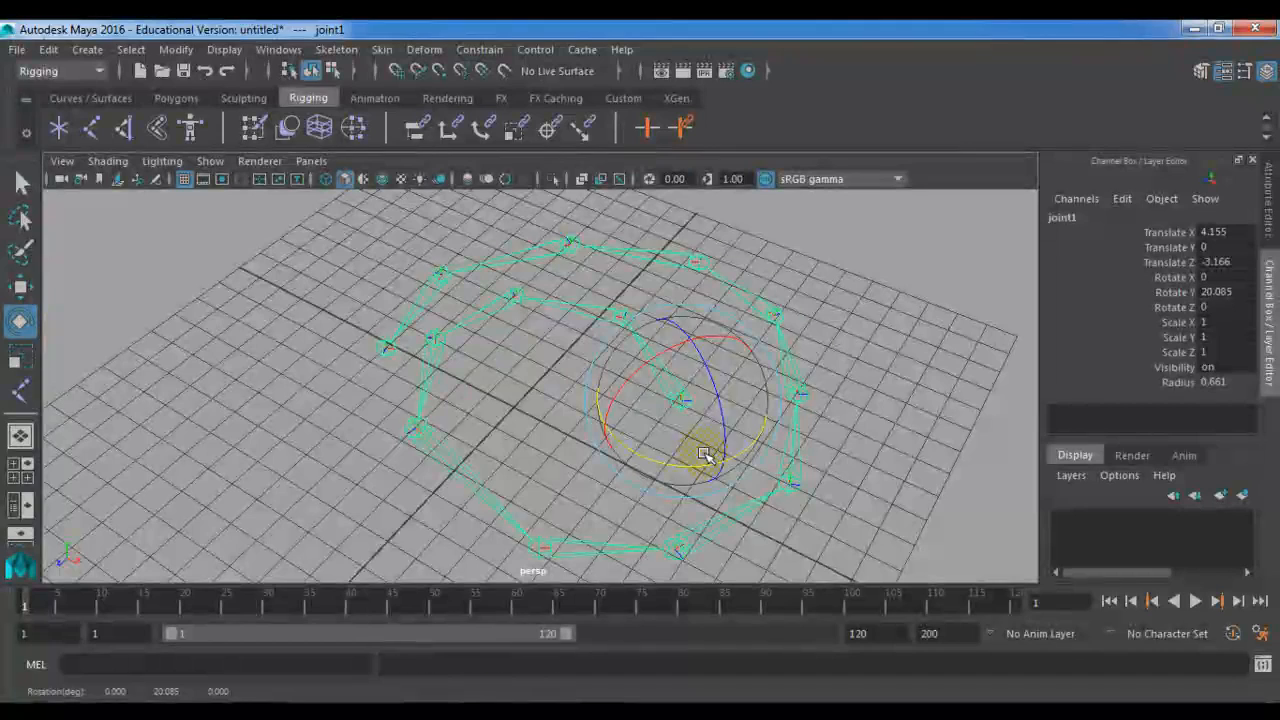
{"action": "key", "text": "ctrl+z"}
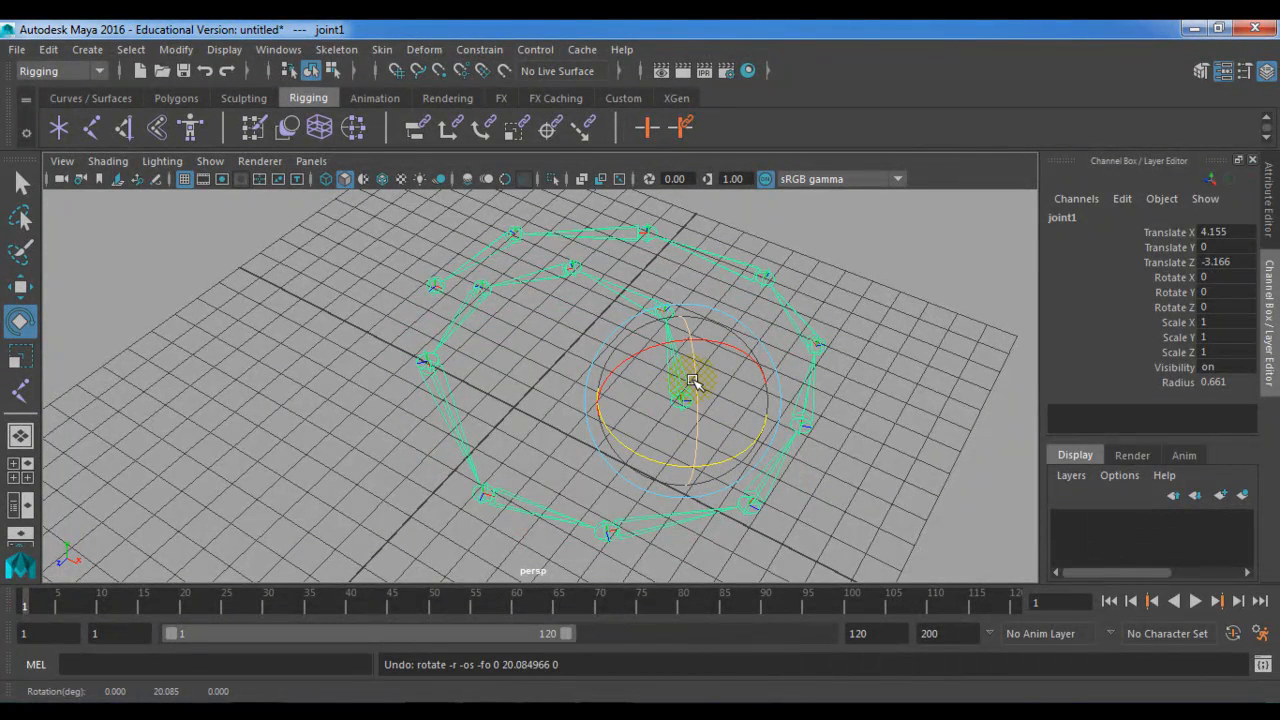
Select the joint at the outer end of the spiral and reroot the skeleton there.
{"action": "left_click", "coordinate": [534, 423]}
{"action": "left_click_drag", "start_coordinate": [536, 424], "coordinate": [708, 523], "text": "alt"}
{"action": "middle_click_drag", "start_coordinate": [708, 523], "coordinate": [718, 486], "text": "alt"}
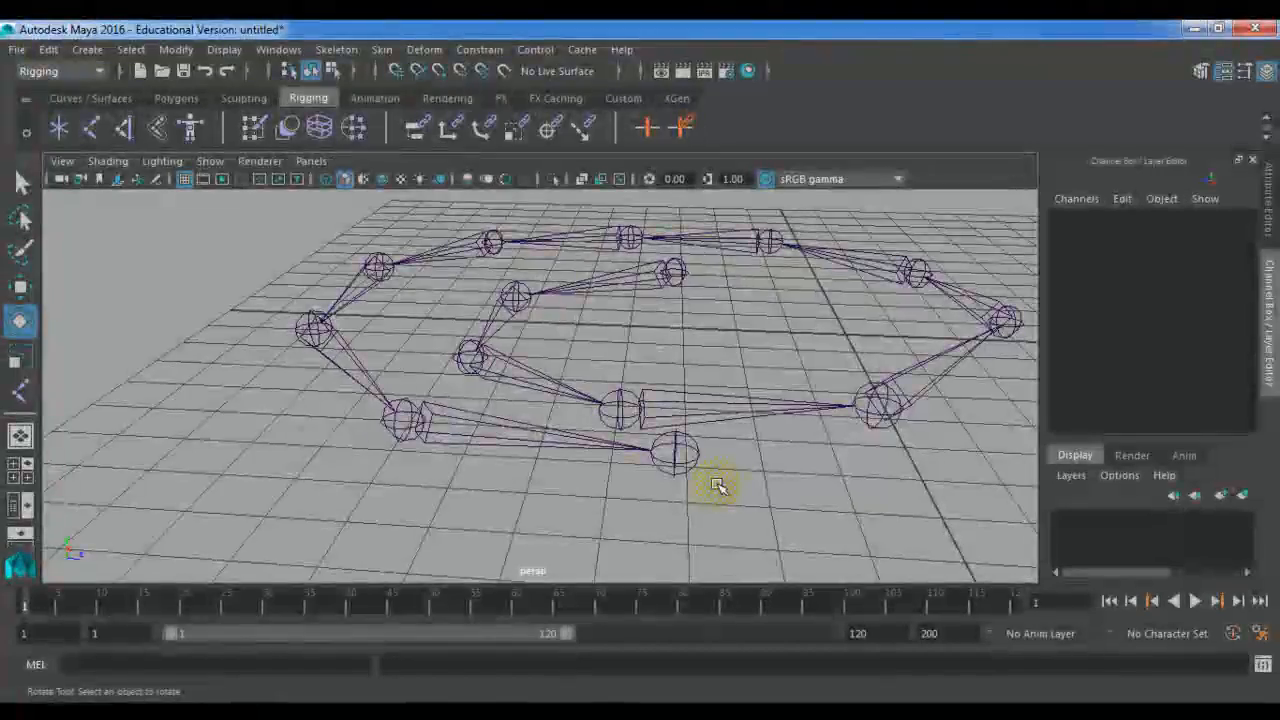
{"action": "left_click_drag", "start_coordinate": [709, 502], "coordinate": [656, 449]}
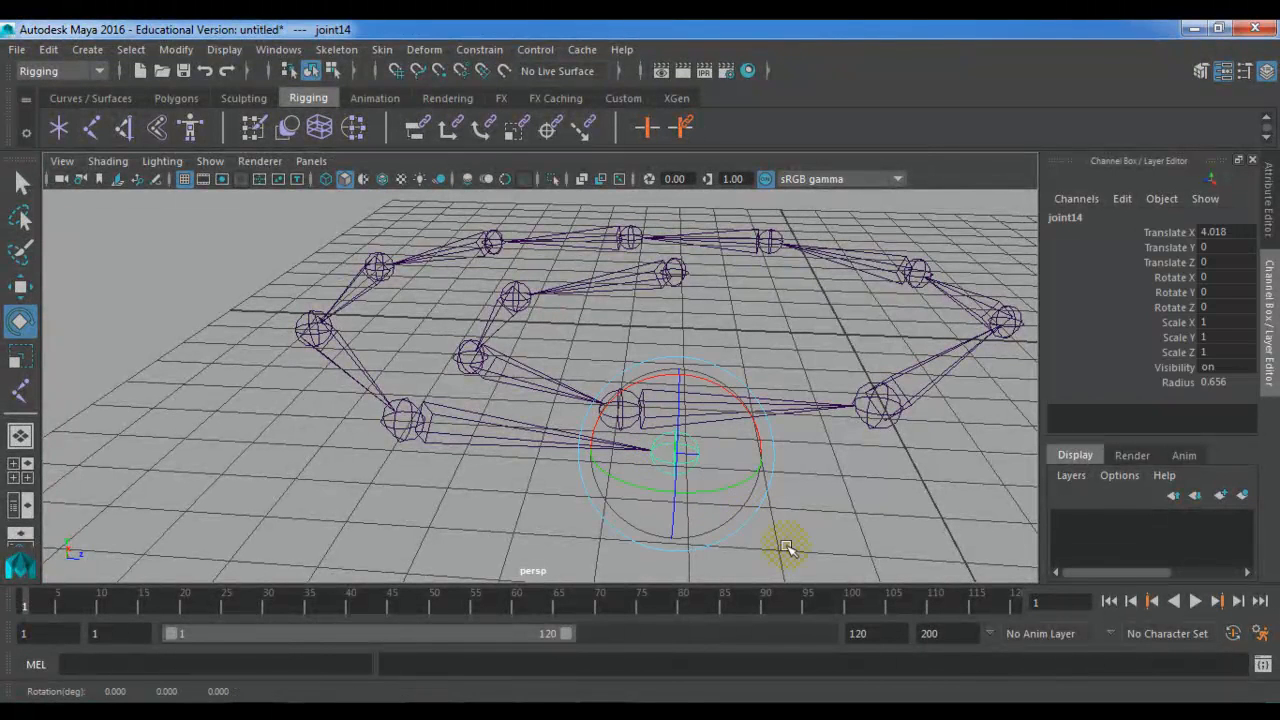
{"action": "left_click_drag", "start_coordinate": [843, 480], "coordinate": [769, 480], "text": "alt"}
{"action": "right_click_drag", "start_coordinate": [769, 480], "coordinate": [831, 558], "text": "alt"}
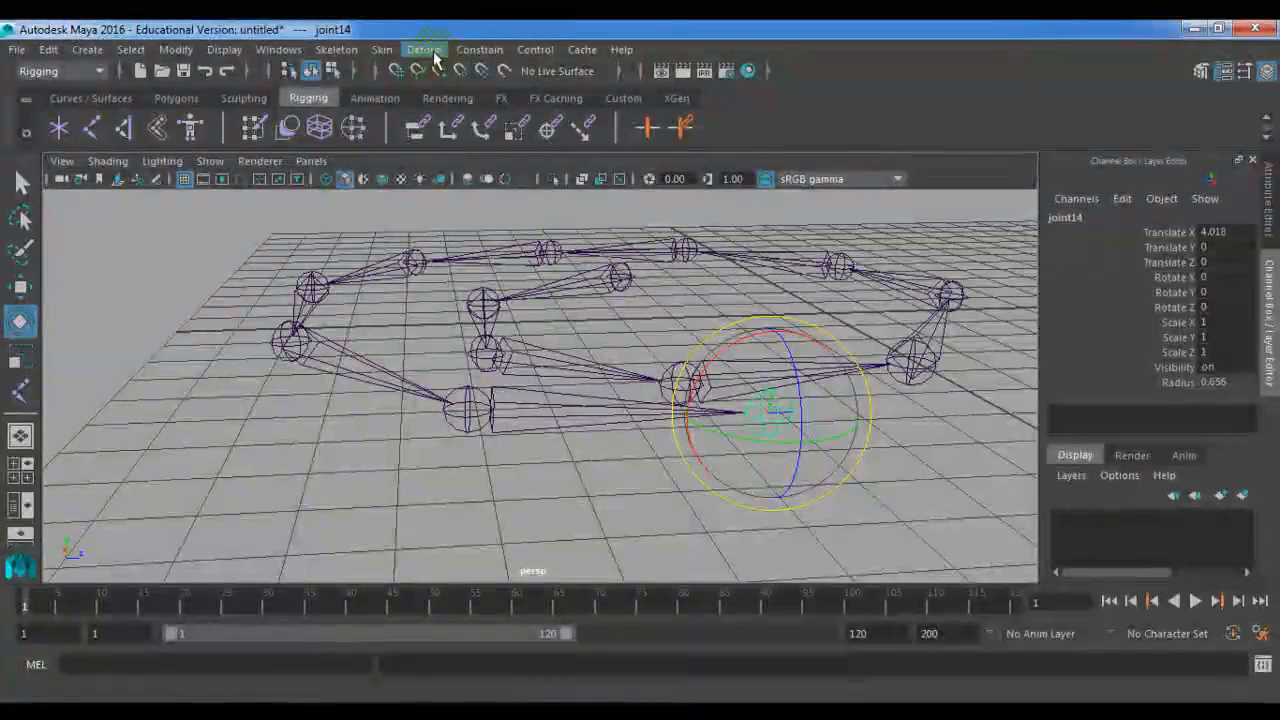
{"action": "left_click", "coordinate": [336, 49]}
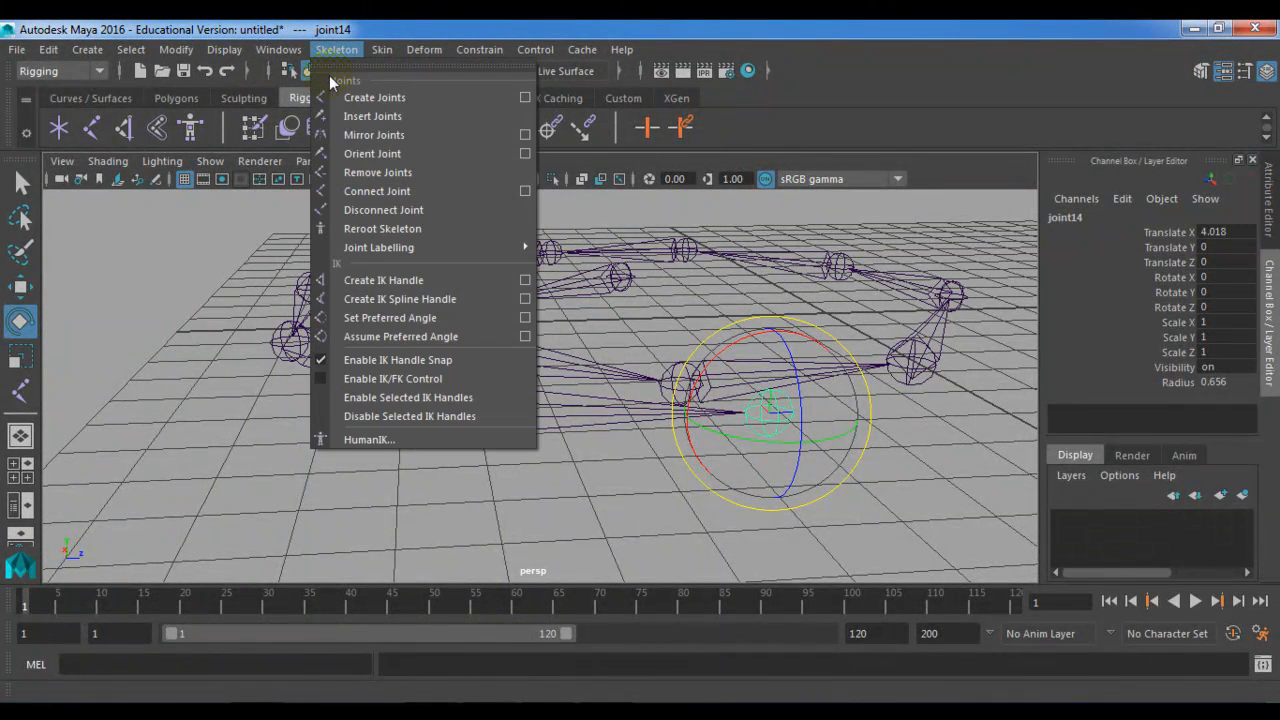
{"action": "left_click", "coordinate": [381, 229]}
Rotate the outer root joint about -43° around Y to swing the whole spiral, and undo the rotation.
{"action": "left_click_drag", "start_coordinate": [586, 323], "coordinate": [770, 415], "text": "alt"}
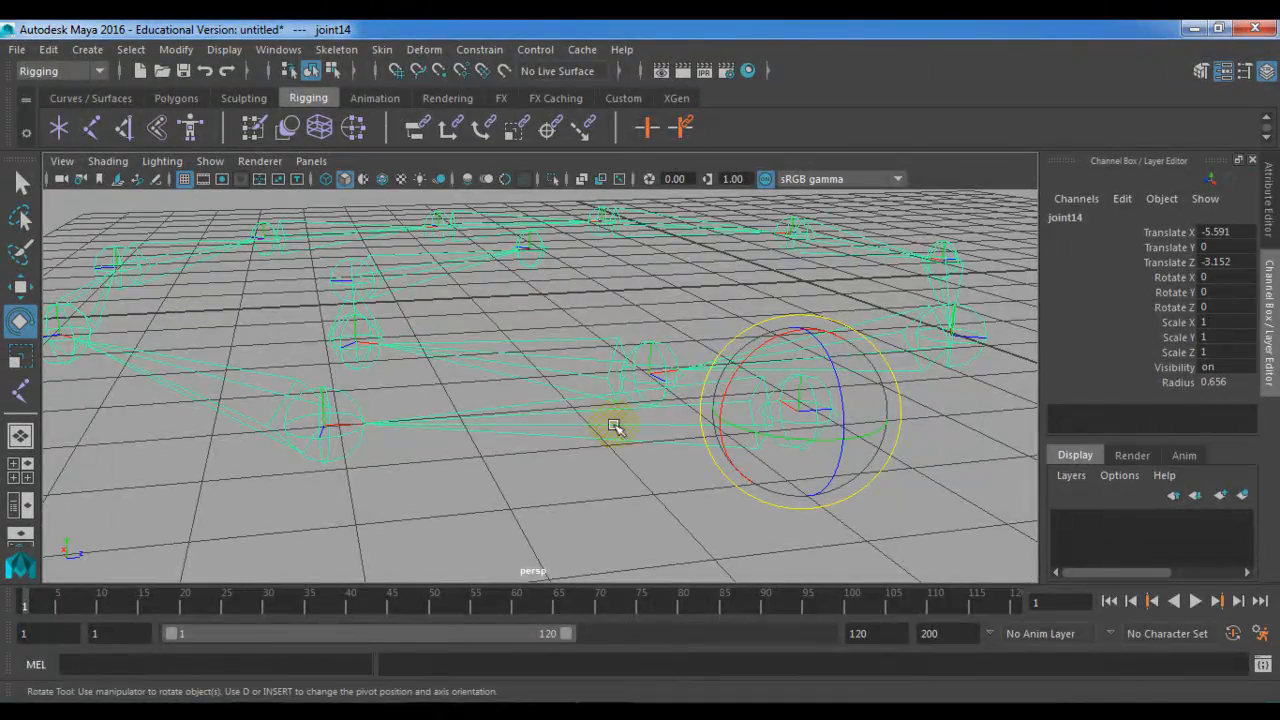
{"action": "scroll", "coordinate": [376, 425], "scroll_direction": "down", "scroll_amount": 3}
{"action": "left_click_drag", "start_coordinate": [622, 465], "coordinate": [594, 460], "text": "alt"}
{"action": "scroll", "coordinate": [651, 489], "scroll_direction": "down", "scroll_amount": 1}
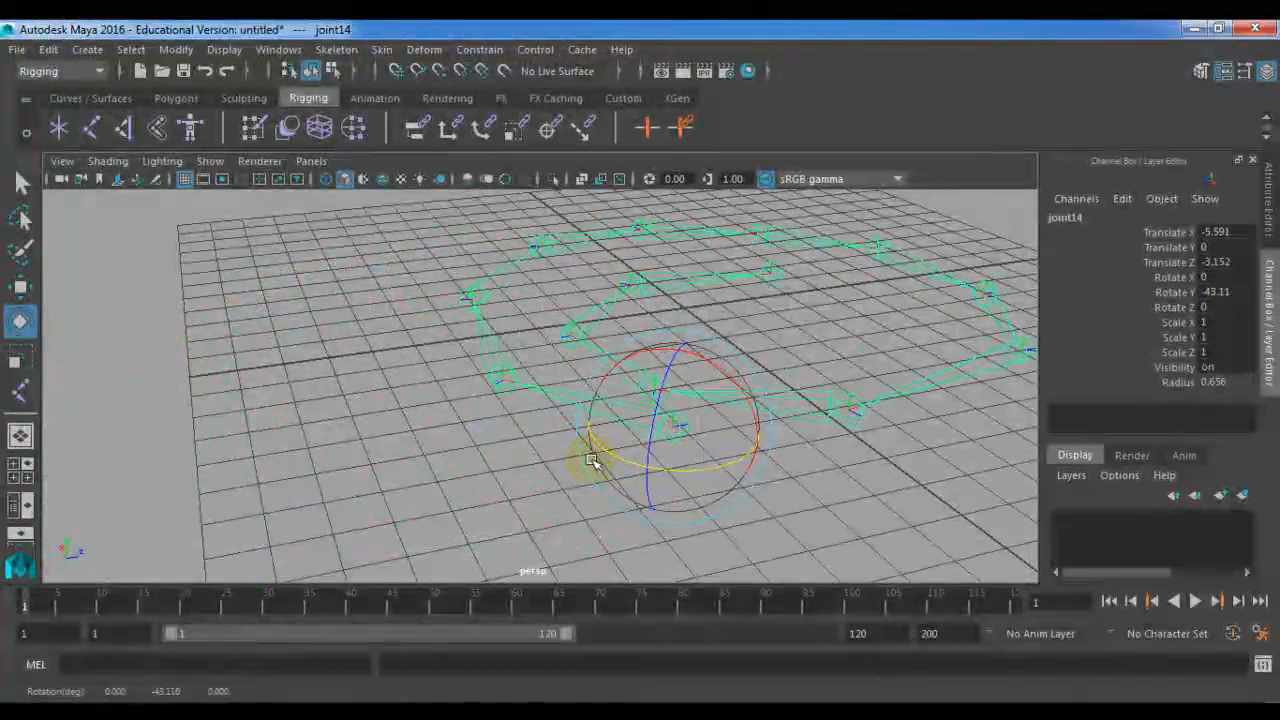
{"action": "left_click", "coordinate": [514, 266]}
{"action": "left_click_drag", "start_coordinate": [514, 303], "coordinate": [463, 300]}
{"action": "key", "text": "ctrl+z"}
Rotate joint2, next to the spiral's inner end, about 19.5° around Y, and undo the rotation.
{"action": "left_click", "coordinate": [506, 334]}
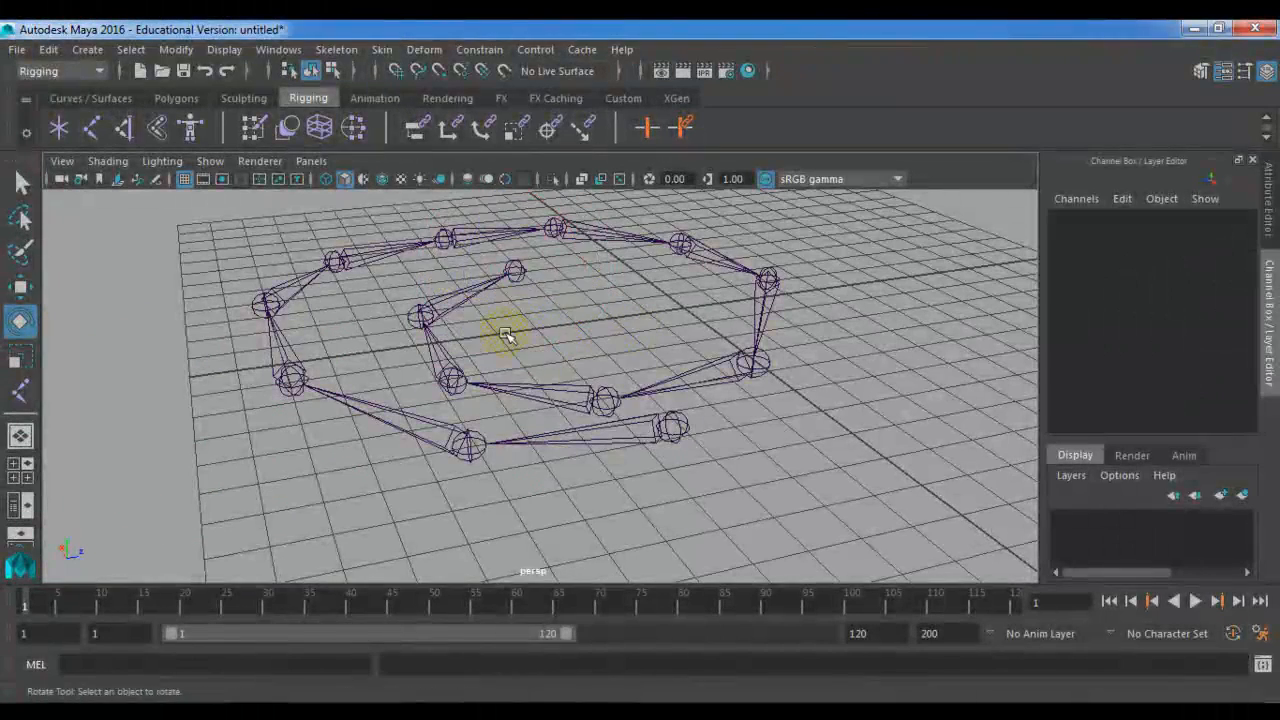
{"action": "left_click", "coordinate": [441, 307]}
{"action": "left_click_drag", "start_coordinate": [404, 350], "coordinate": [478, 355]}
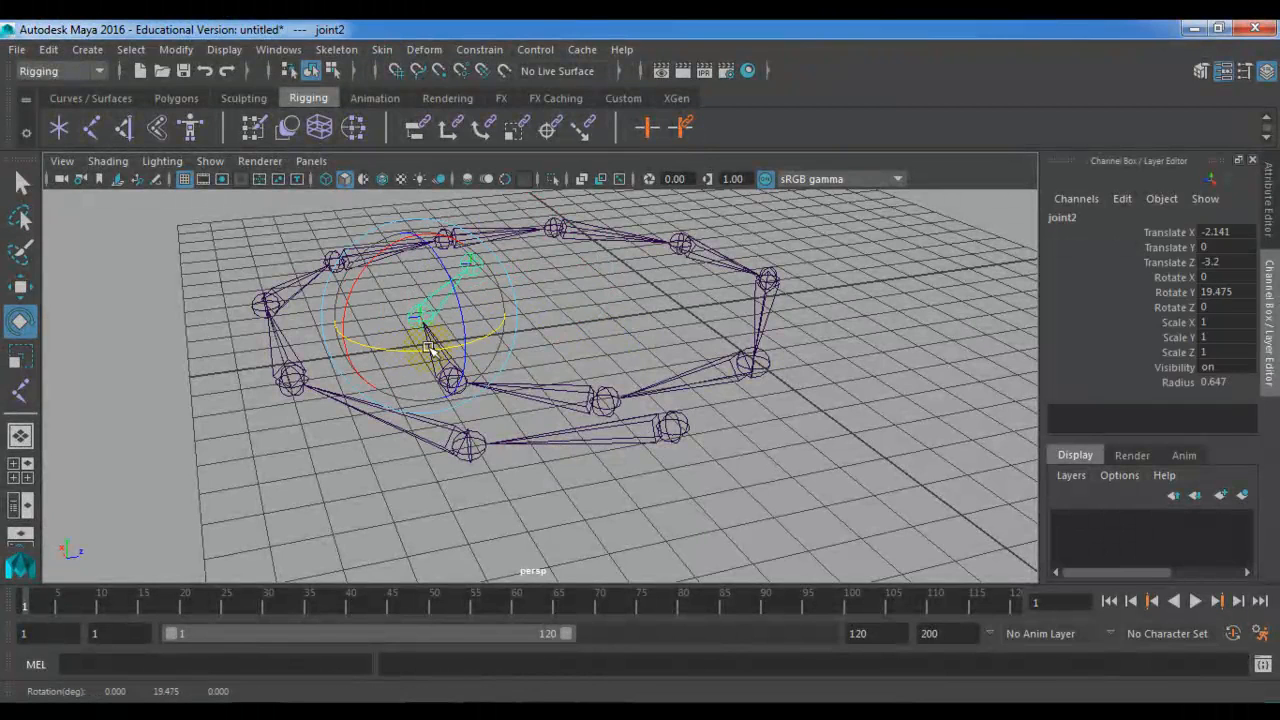
{"action": "key", "text": "ctrl+z"}
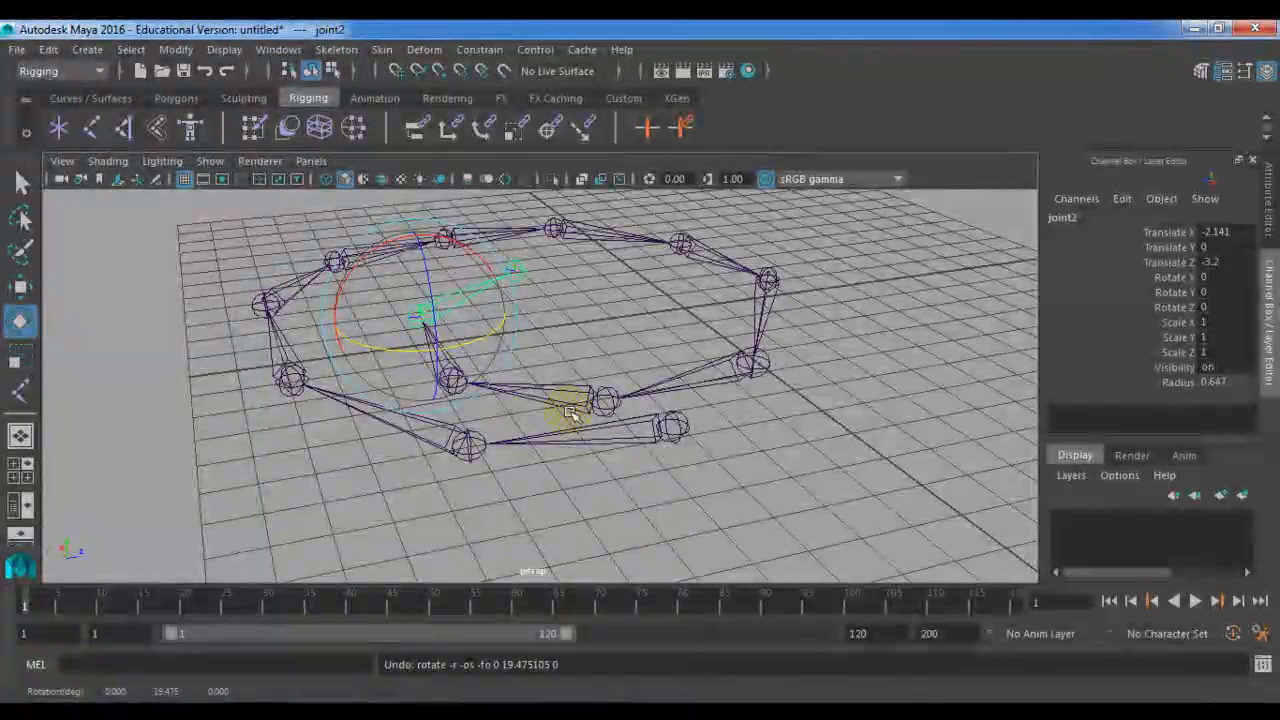
Select the spiral's outer and inner end joints in turn to compare how much of the chain each one controls.
{"action": "left_click", "coordinate": [668, 430]}
{"action": "left_click_drag", "start_coordinate": [678, 455], "coordinate": [548, 466], "text": "alt"}
{"action": "left_click", "coordinate": [514, 251]}
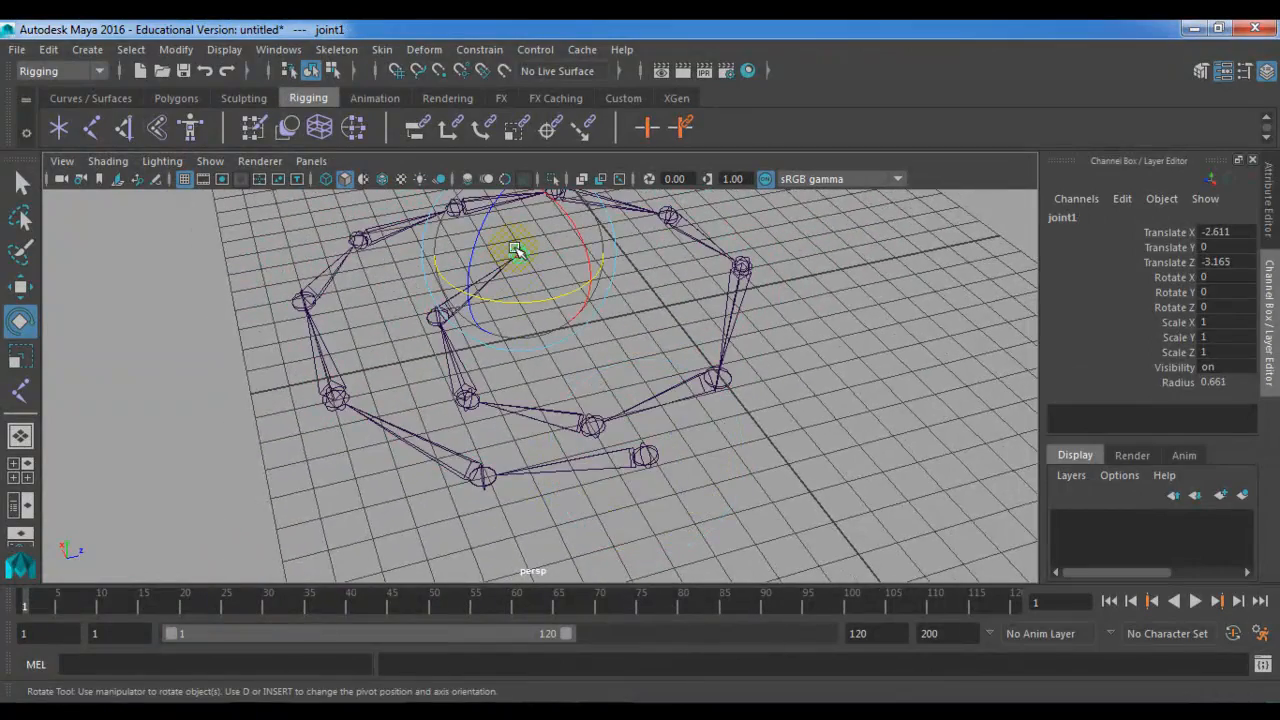
{"action": "left_click", "coordinate": [646, 451]}
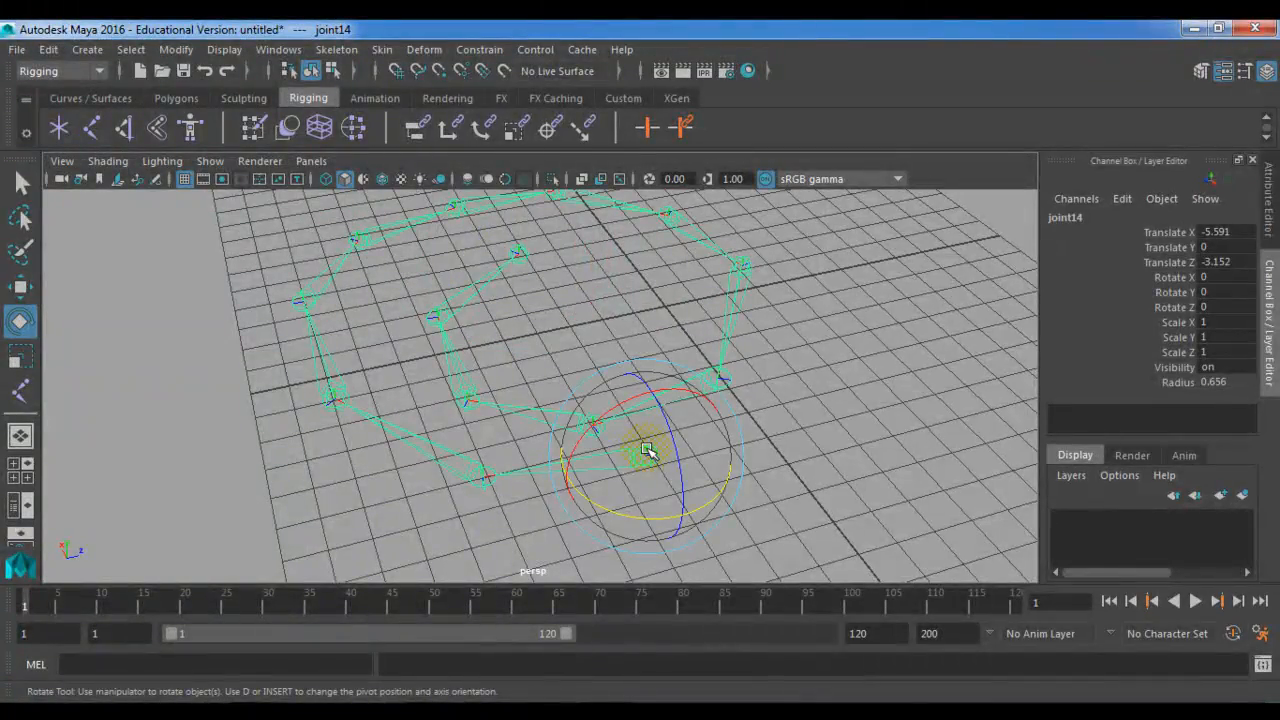
{"action": "left_click_drag", "start_coordinate": [553, 373], "coordinate": [571, 457], "text": "alt"}
{"action": "left_click", "coordinate": [471, 357]}
Select joint9 partway along the spiral's outer arc, reroot the skeleton there, and clear the selection.
{"action": "left_click_drag", "start_coordinate": [471, 357], "coordinate": [654, 491], "text": "alt"}
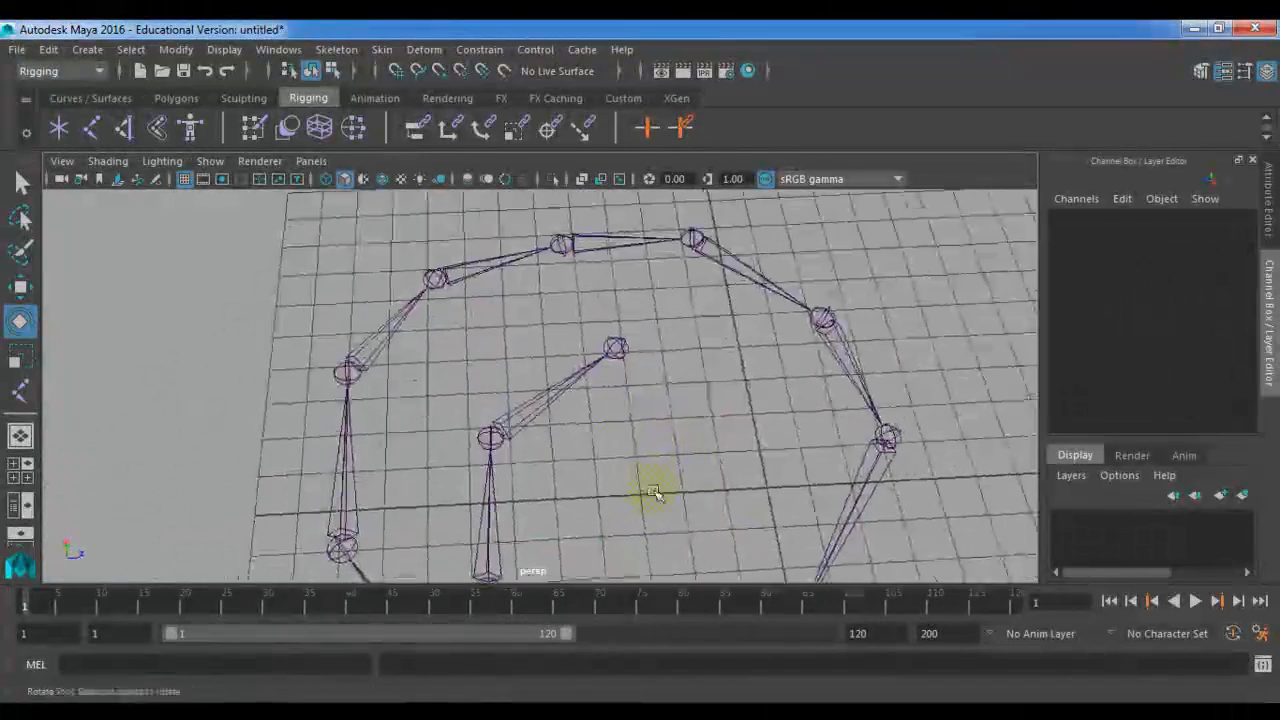
{"action": "left_click", "coordinate": [552, 244]}
{"action": "right_click_drag", "start_coordinate": [594, 300], "coordinate": [694, 457], "text": "alt"}
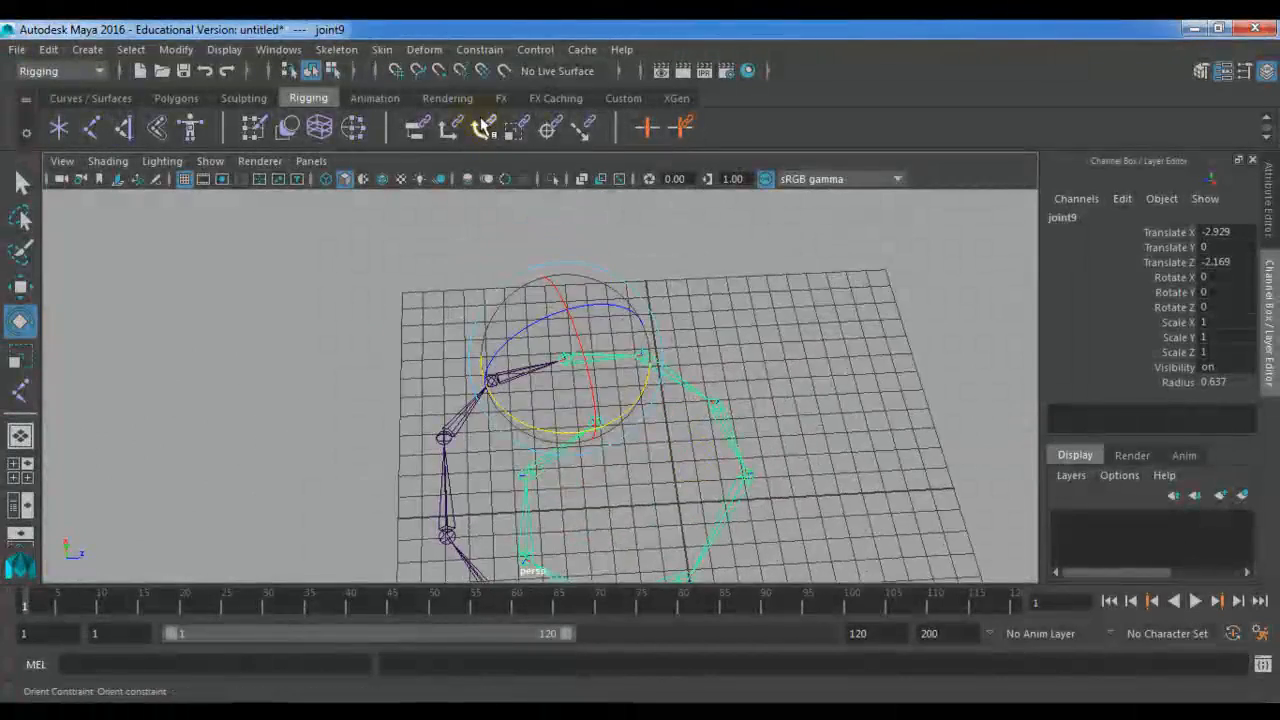
{"action": "left_click", "coordinate": [337, 49]}
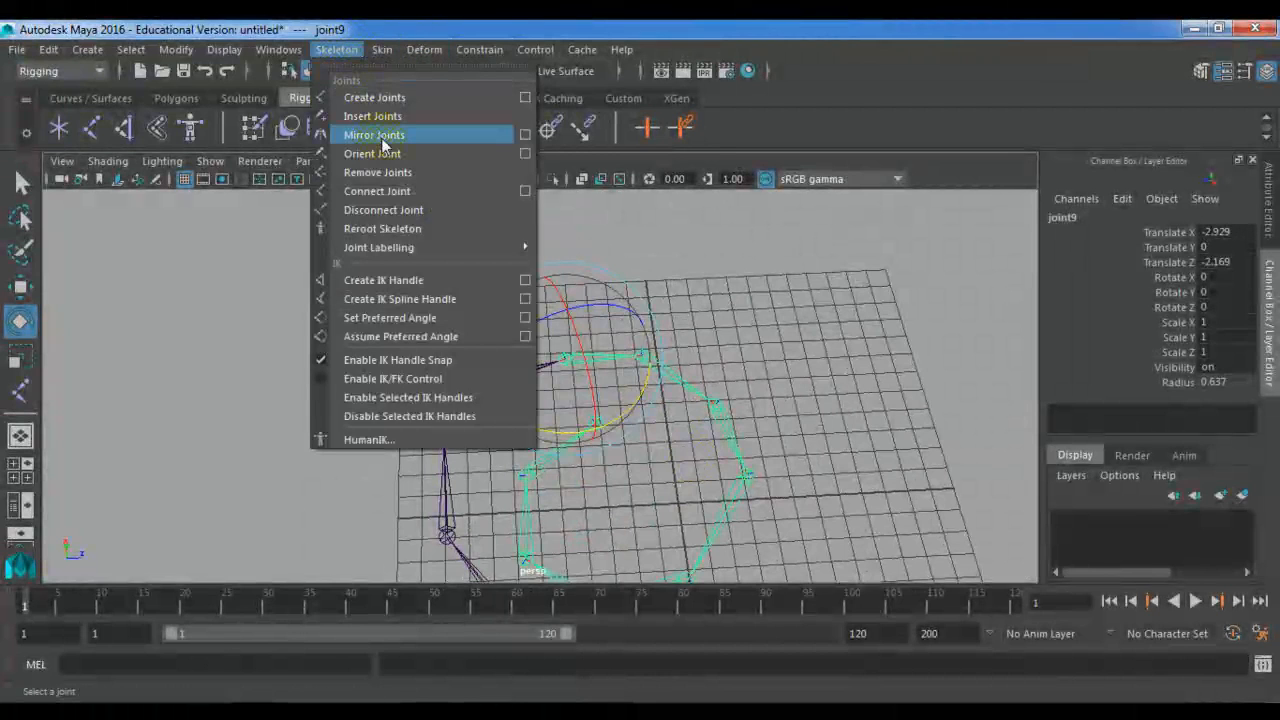
{"action": "left_click", "coordinate": [383, 228]}
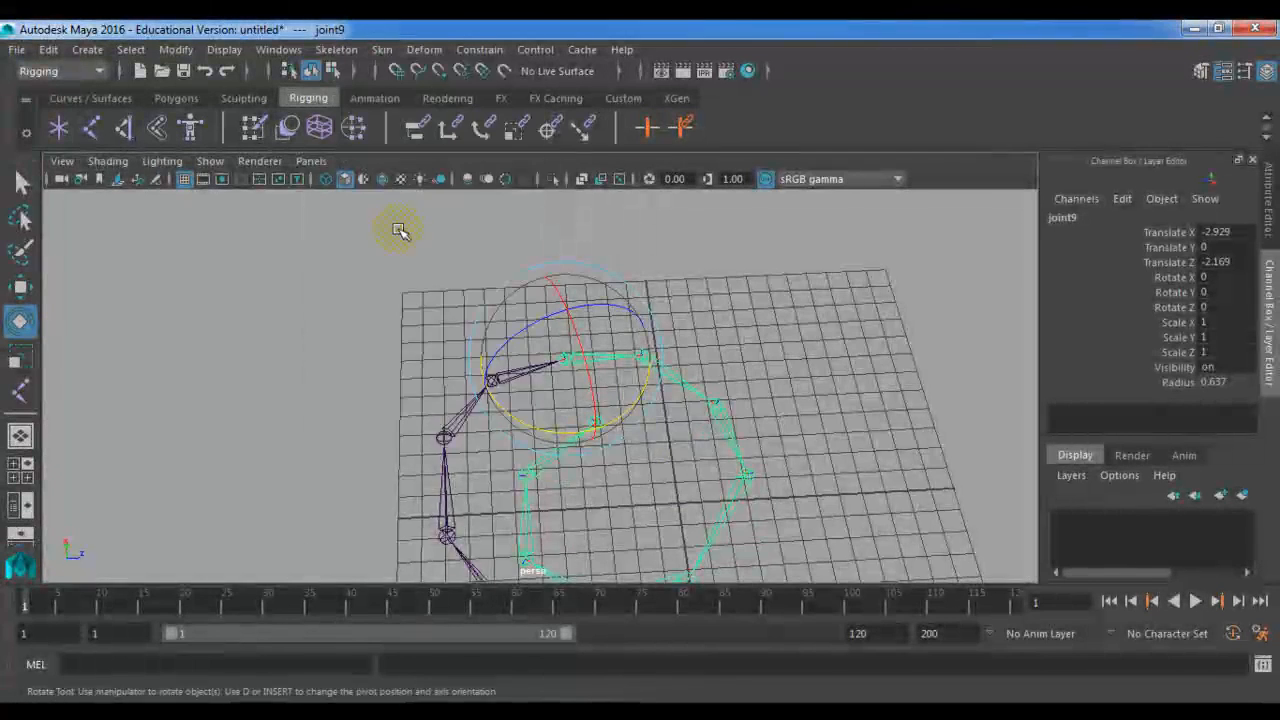
{"action": "left_click_drag", "start_coordinate": [638, 349], "coordinate": [829, 294], "text": "alt"}
{"action": "left_click", "coordinate": [765, 343]}
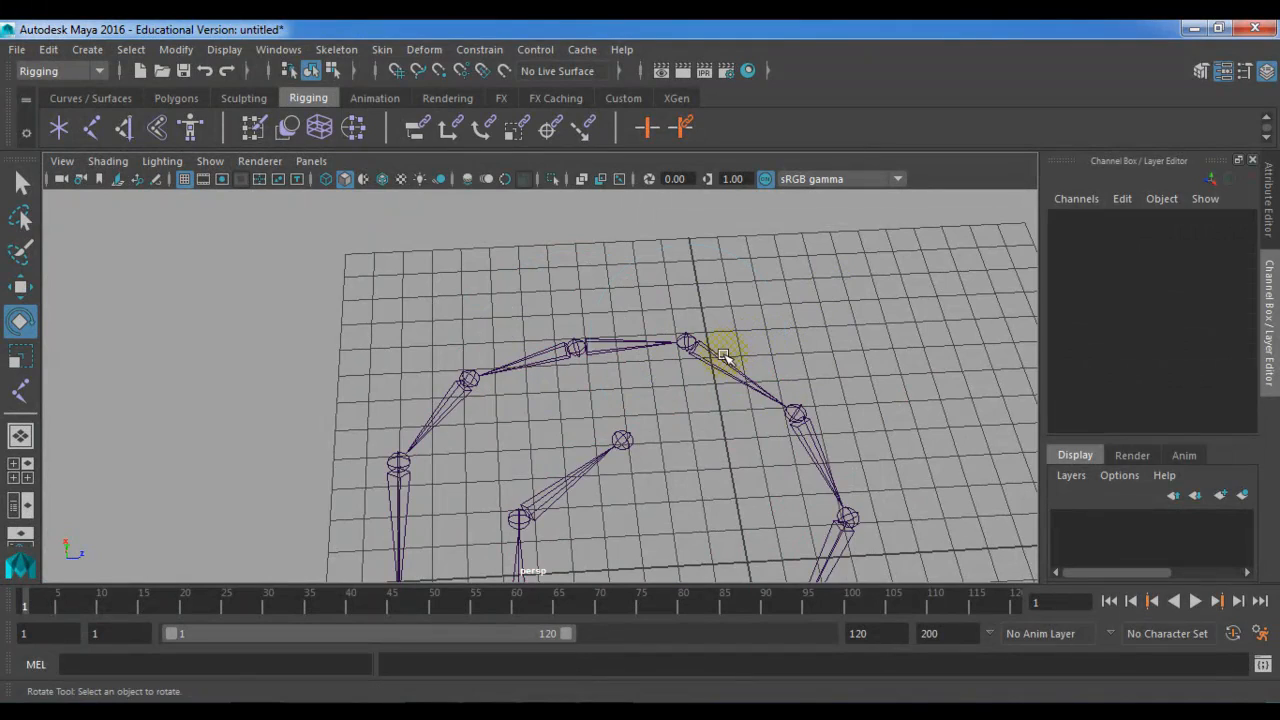
Select joint8 and joint10, on either side of root joint9, in turn to compare which part of the spiral each controls.
{"action": "left_click", "coordinate": [724, 356]}
{"action": "mouse_move", "coordinate": [729, 357]}
{"action": "left_mouse_down", "text": "alt"}
{"action": "mouse_move", "coordinate": [771, 423]}
{"action": "mouse_move", "coordinate": [709, 354]}
{"action": "left_mouse_up", "text": "alt"}
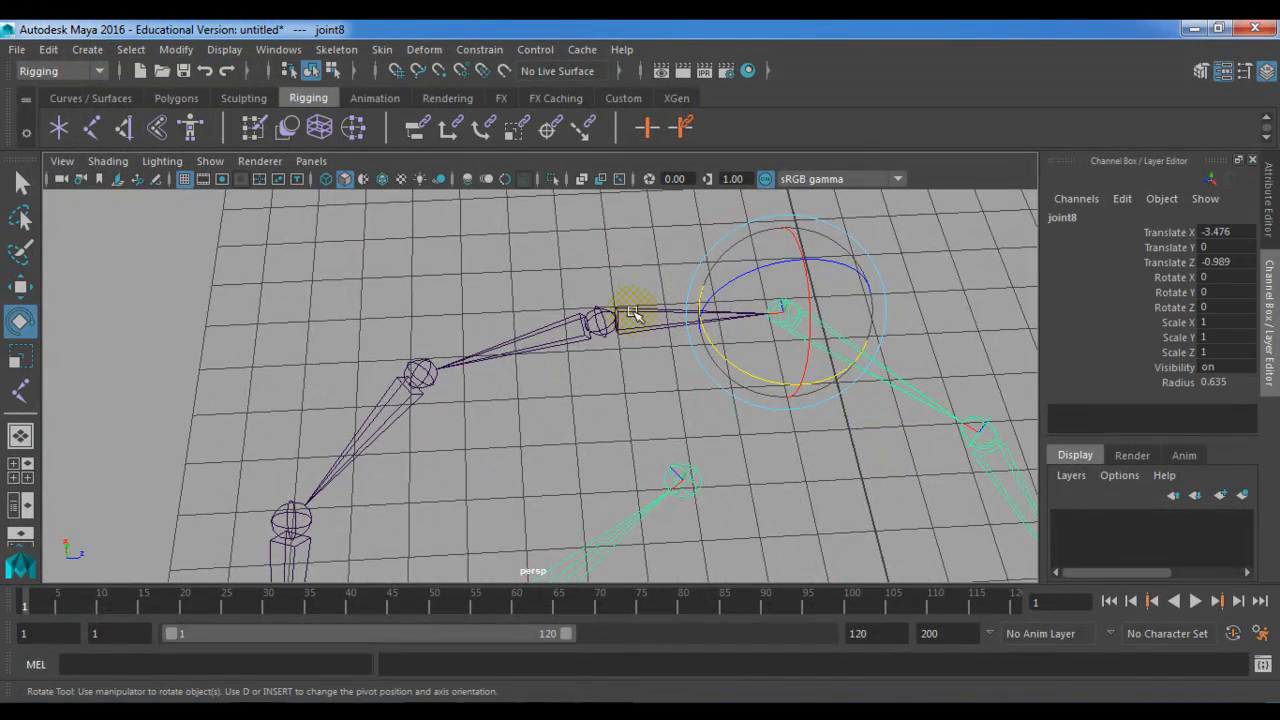
{"action": "left_click_drag", "start_coordinate": [617, 316], "coordinate": [750, 302], "text": "alt"}
{"action": "left_click", "coordinate": [405, 405]}
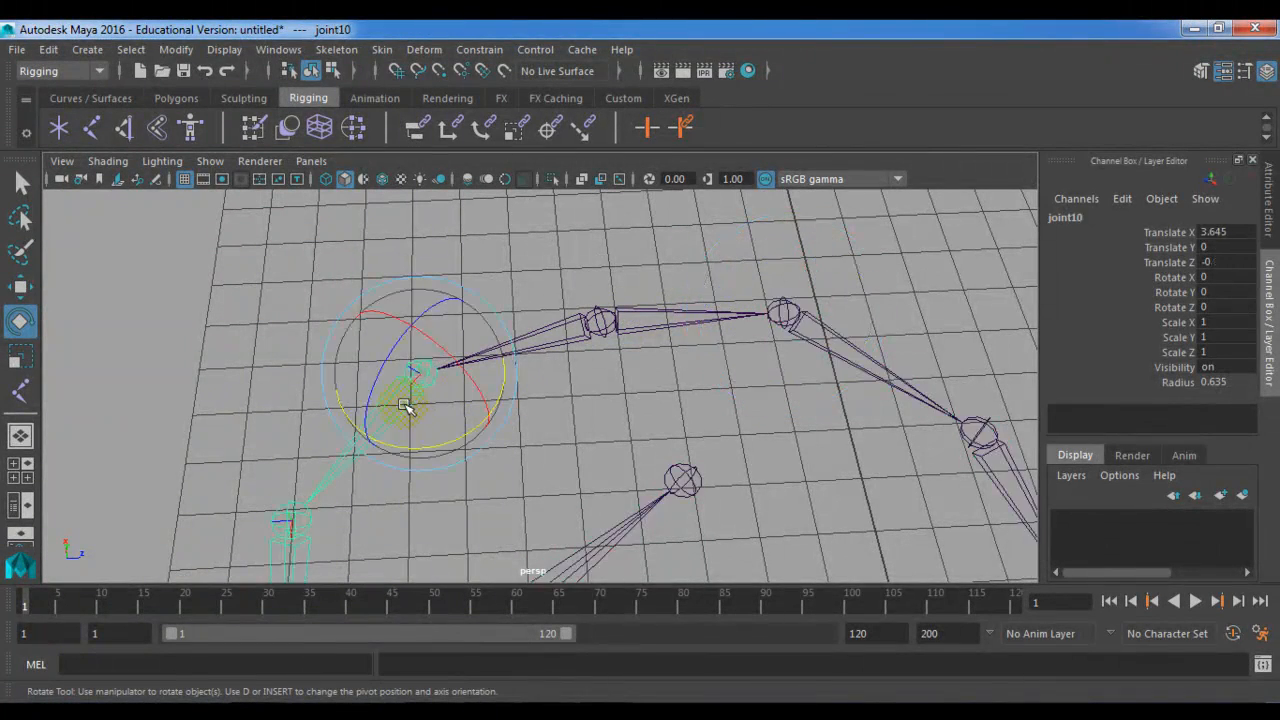
{"action": "left_click", "coordinate": [818, 340]}
{"action": "scroll", "coordinate": [772, 352], "scroll_direction": "down", "scroll_amount": 5}
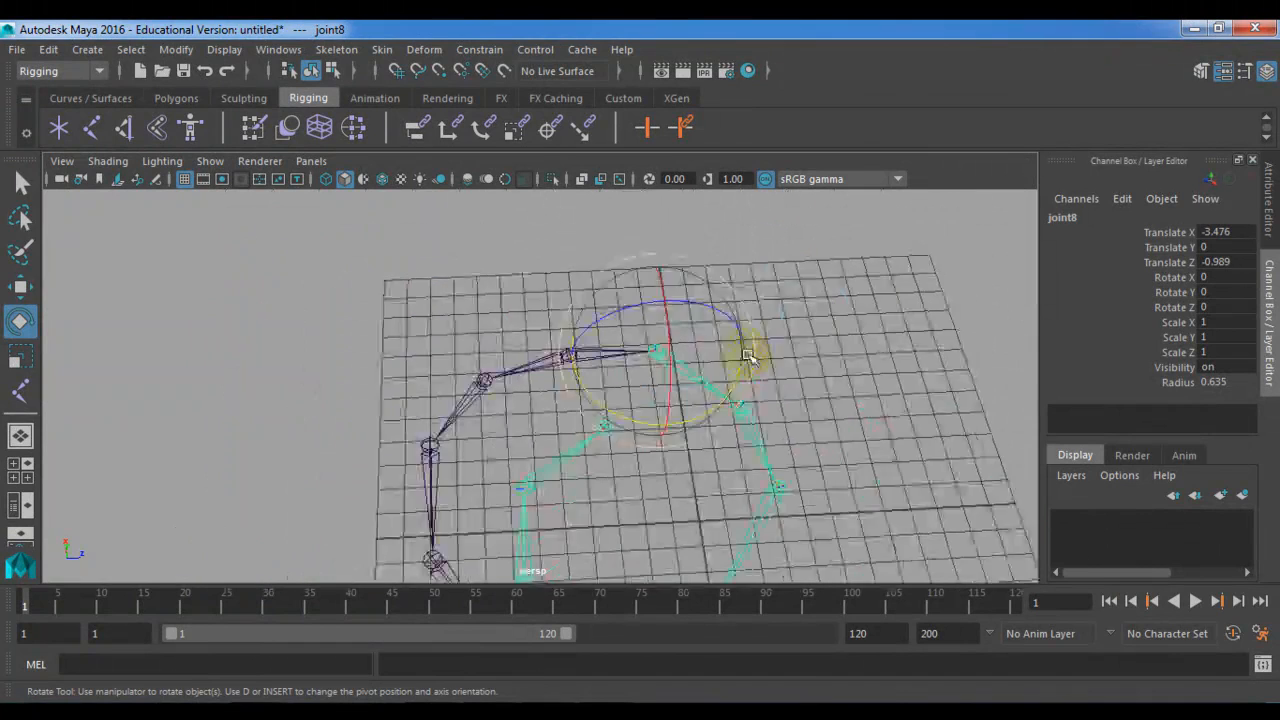
{"action": "left_click", "coordinate": [491, 395]}
{"action": "left_click", "coordinate": [664, 377]}
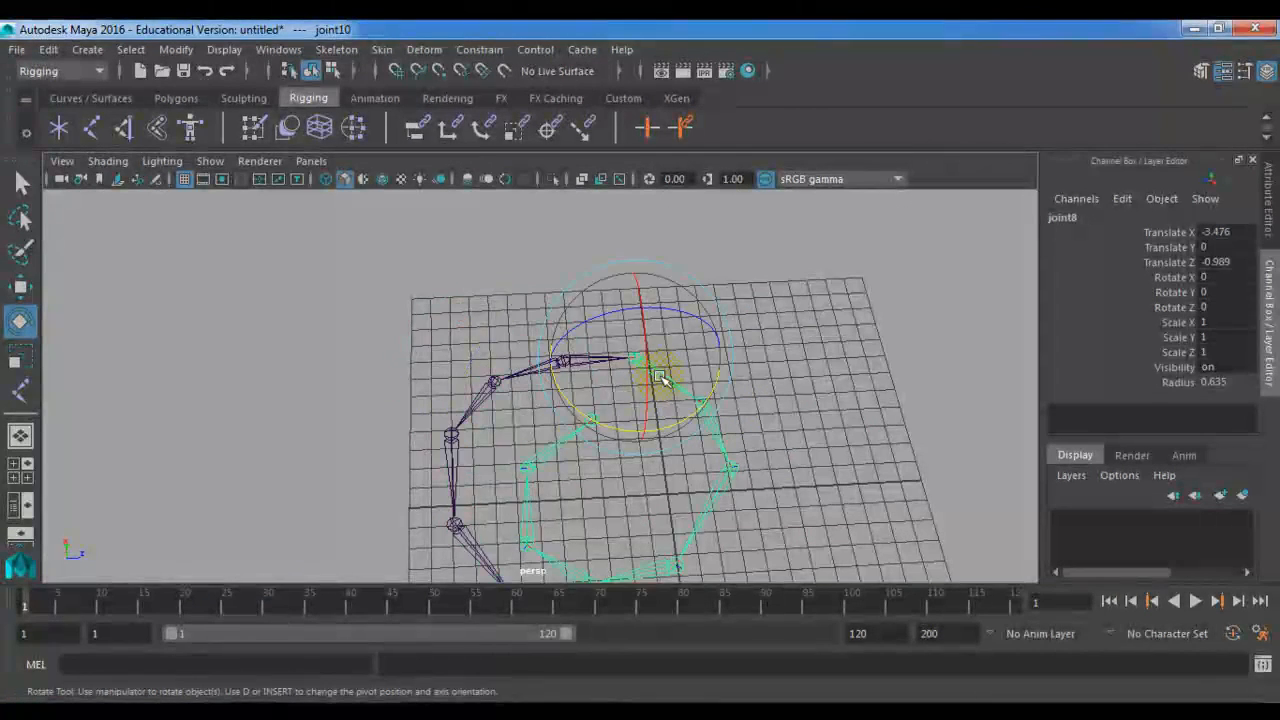
Try adjusting the joint8 branch, undo the change, and clear the selection.
{"action": "left_click_drag", "start_coordinate": [596, 425], "coordinate": [598, 398]}
{"action": "key", "text": "ctrl+z"}
{"action": "key", "text": "ctrl+z"}
{"action": "scroll", "coordinate": [868, 298], "scroll_direction": "up", "scroll_amount": 3}
{"action": "left_click", "coordinate": [871, 298]}
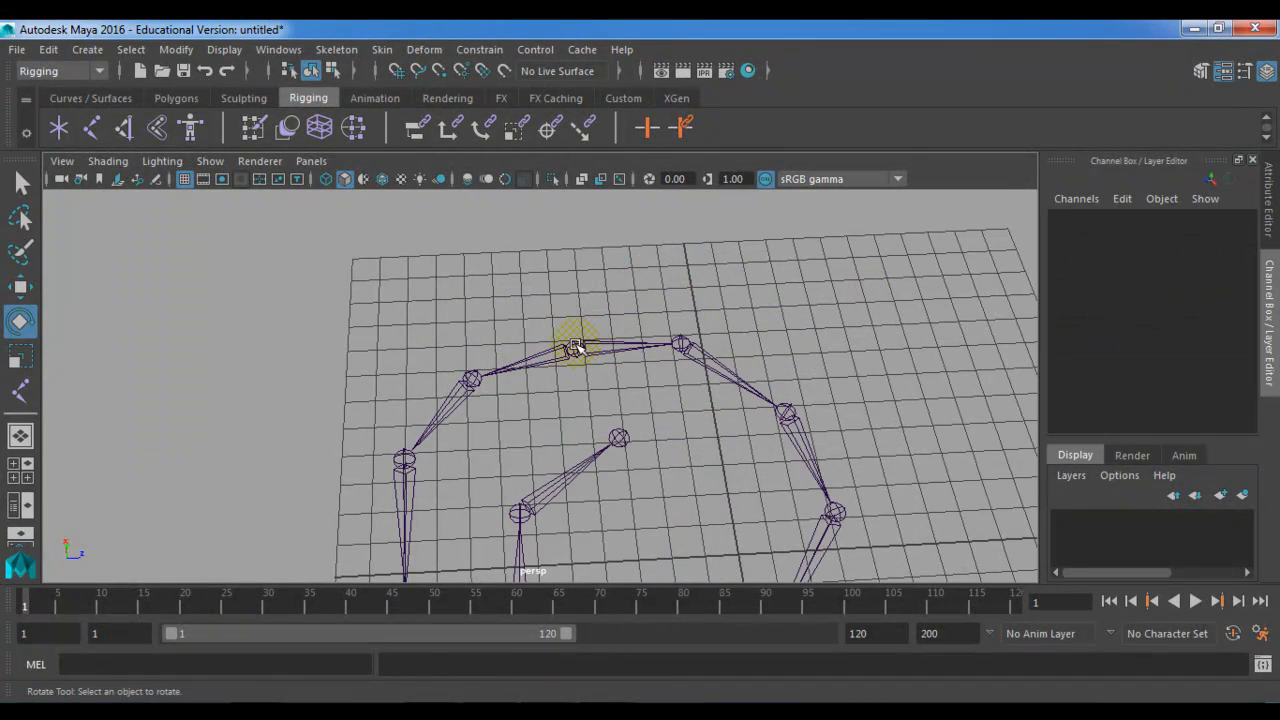
Move root joint9 toward the grid's far edge, to about X 10.2, Y 1.6, Z -3.4, carrying the whole spiral along.
{"action": "left_click", "coordinate": [576, 346]}
{"action": "scroll", "coordinate": [579, 370], "scroll_direction": "down", "scroll_amount": 3}
{"action": "key", "text": "w"}
{"action": "left_click_drag", "start_coordinate": [571, 352], "coordinate": [577, 289]}
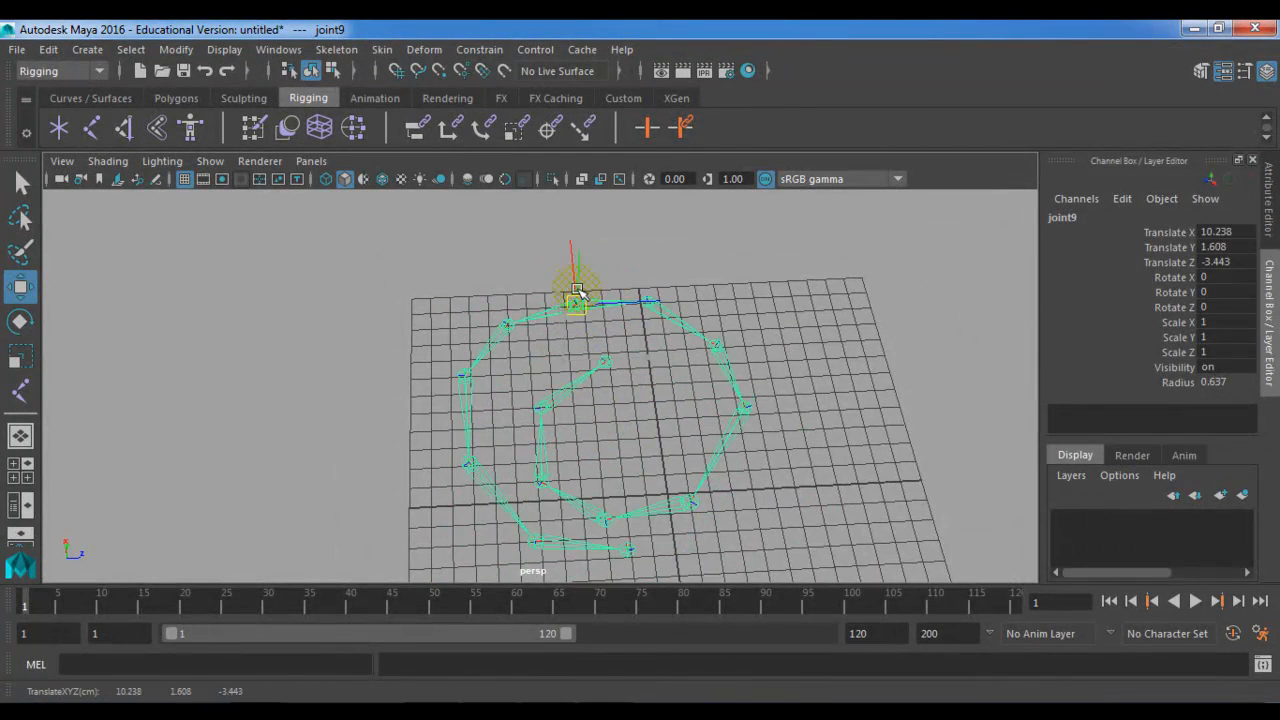
Rotate joint8 about 63.4° around Y, rotate joint10 on the root's other side, and undo both rotations.
{"action": "left_click", "coordinate": [682, 304]}
{"action": "left_click", "coordinate": [677, 305]}
{"action": "key", "text": "e"}
{"action": "left_click_drag", "start_coordinate": [614, 346], "coordinate": [691, 354]}
{"action": "left_click", "coordinate": [512, 316]}
{"action": "left_click_drag", "start_coordinate": [530, 360], "coordinate": [590, 387]}
{"action": "key", "text": "ctrl+z"}
{"action": "key", "text": "ctrl+z"}
{"action": "key", "text": "ctrl+z"}
{"action": "key", "text": "ctrl+z"}
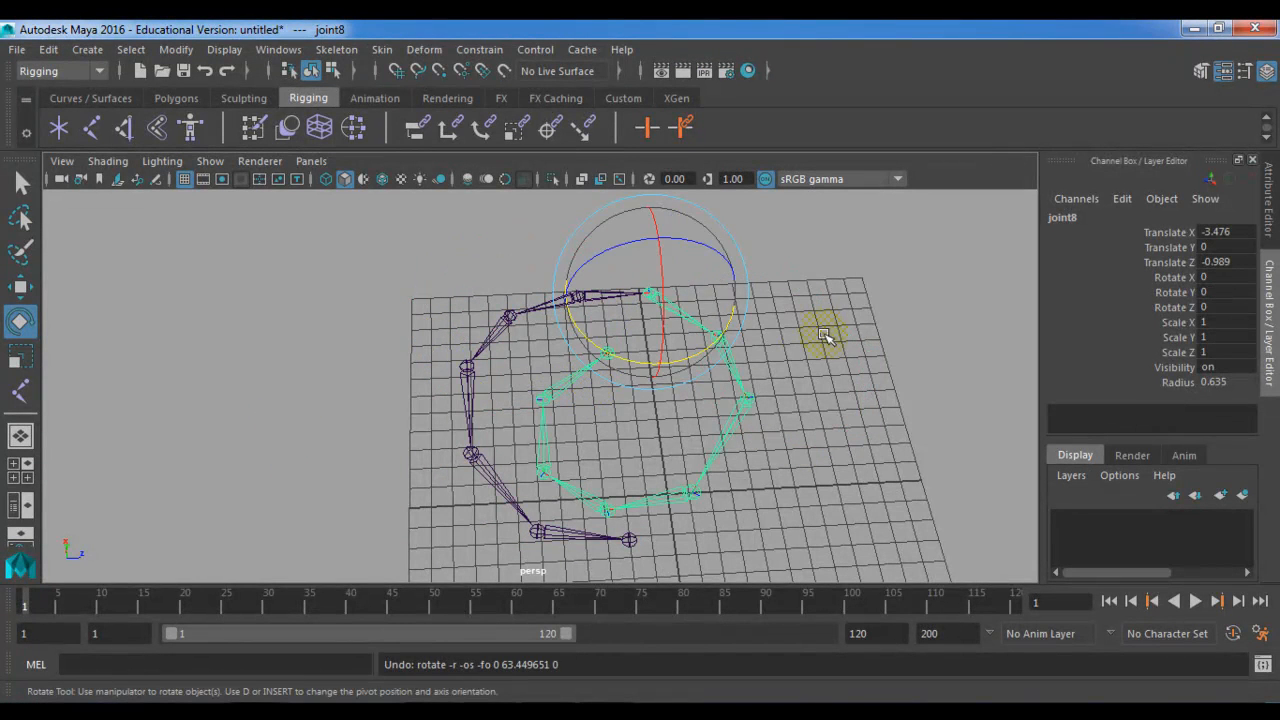
{"action": "left_click", "coordinate": [822, 335]}
{"action": "left_click_drag", "start_coordinate": [829, 357], "coordinate": [781, 362], "text": "alt"}
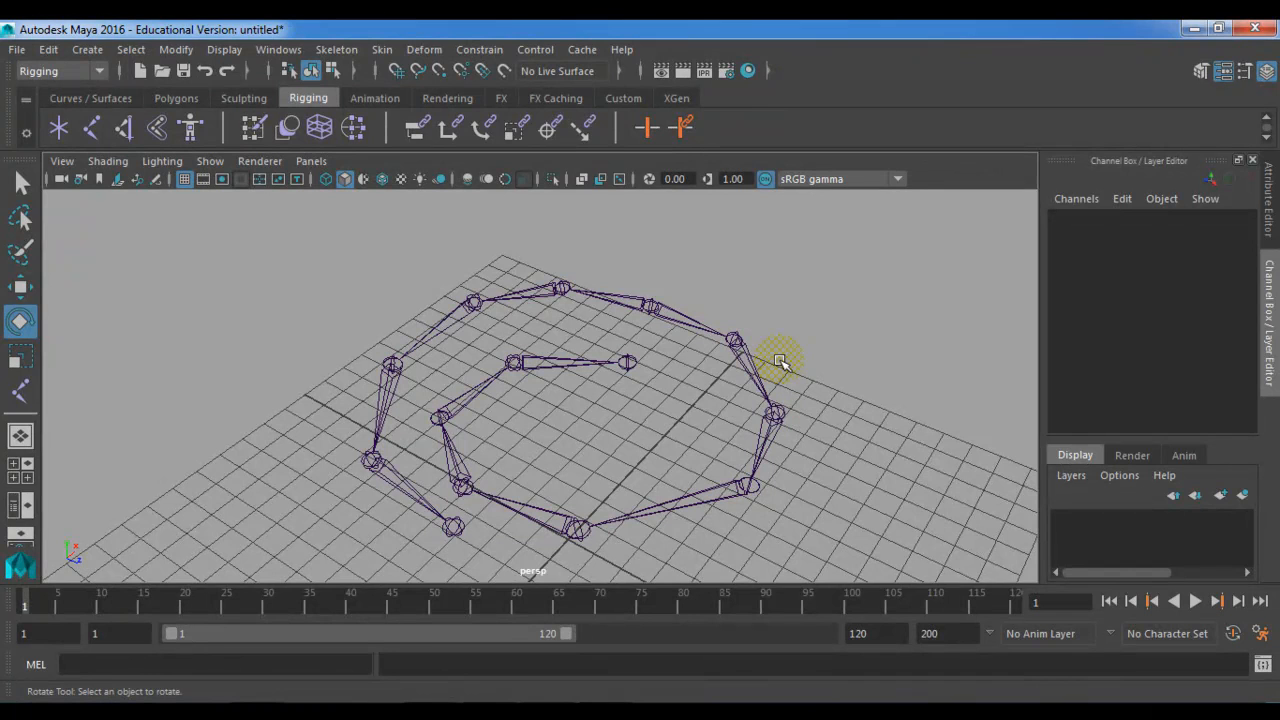
{"action": "left_click_drag", "start_coordinate": [718, 362], "coordinate": [617, 294], "text": "alt"}
{"action": "left_click", "coordinate": [604, 288]}
{"action": "left_click", "coordinate": [849, 374]}
{"action": "left_click_drag", "start_coordinate": [849, 374], "coordinate": [813, 527], "text": "alt"}
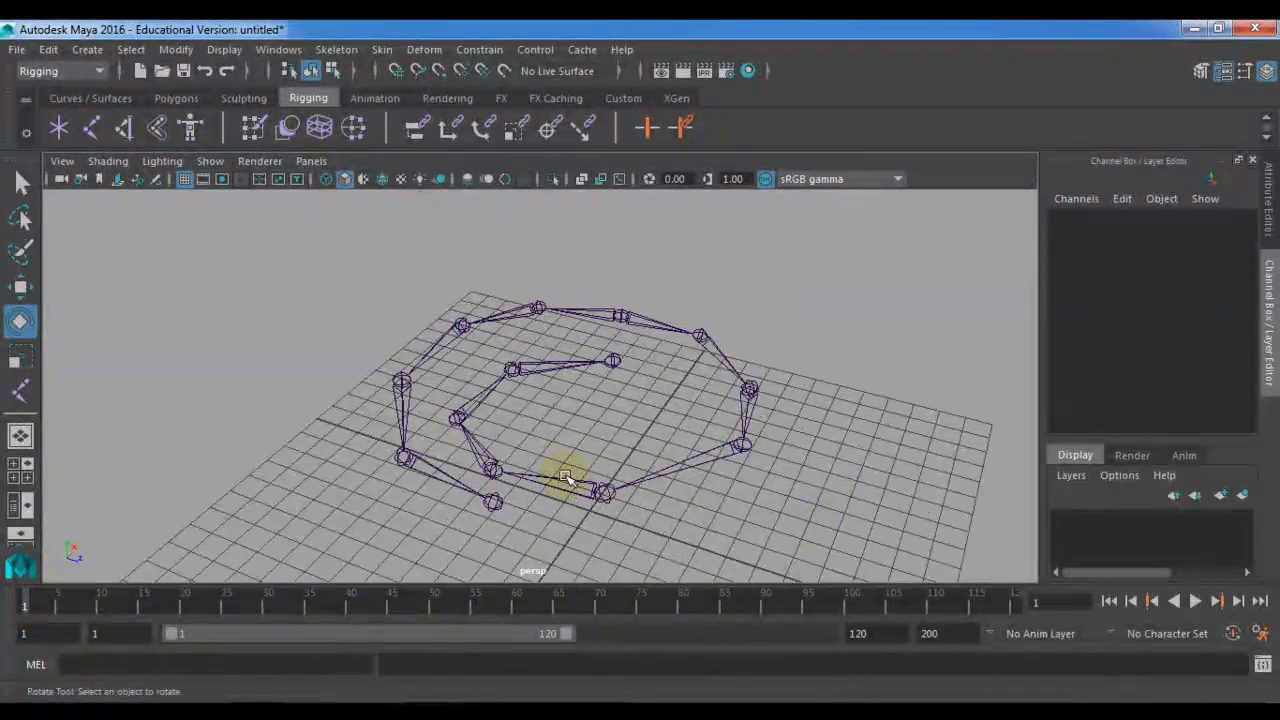
Unparent joint1 and joint2 at the spiral's inner end from the chain, and clear the selection.
{"action": "left_click_drag", "start_coordinate": [623, 417], "coordinate": [571, 409], "text": "alt"}
{"action": "right_click_drag", "start_coordinate": [571, 409], "coordinate": [762, 578], "text": "alt"}
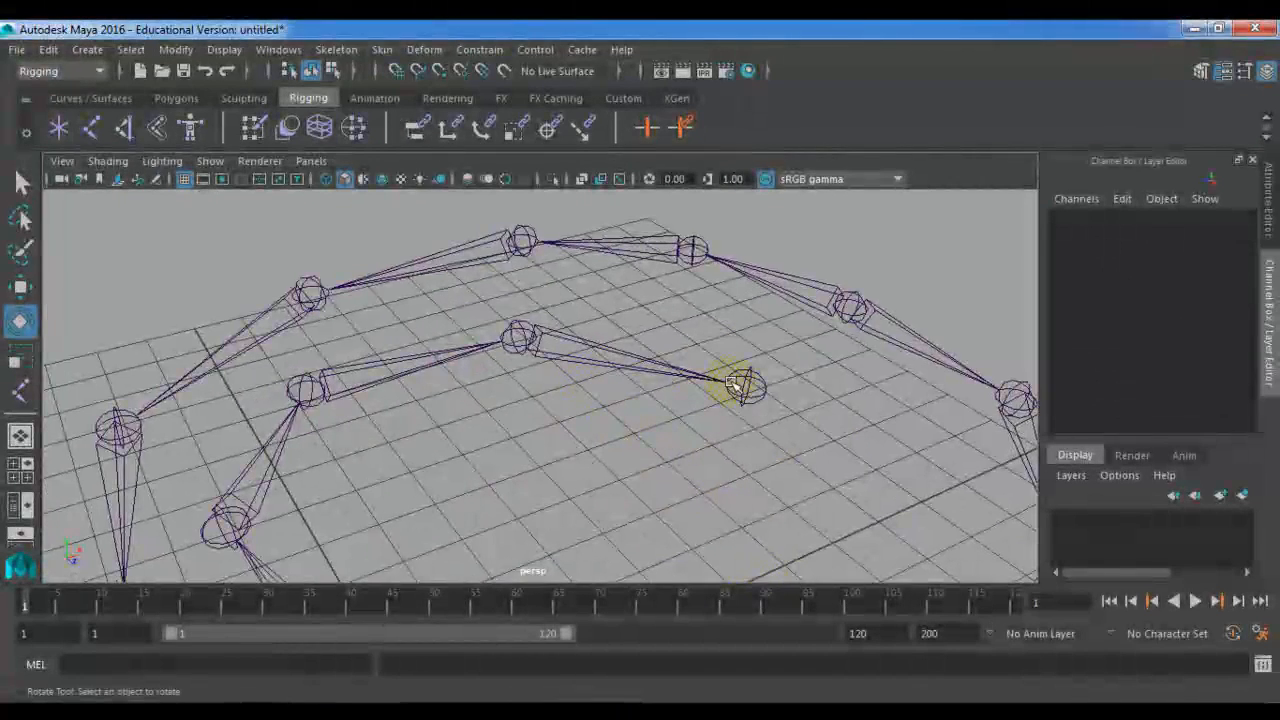
{"action": "left_click_drag", "start_coordinate": [645, 395], "coordinate": [766, 466], "text": "alt"}
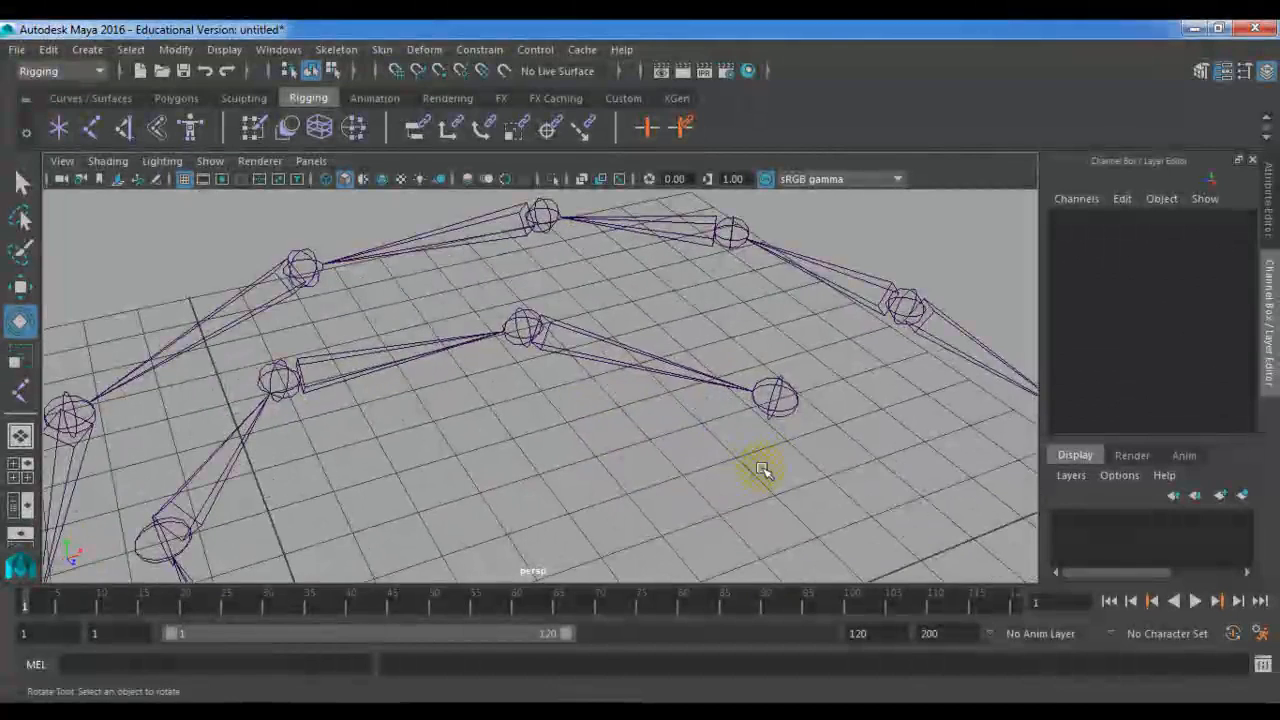
{"action": "left_click_drag", "start_coordinate": [790, 354], "coordinate": [830, 465]}
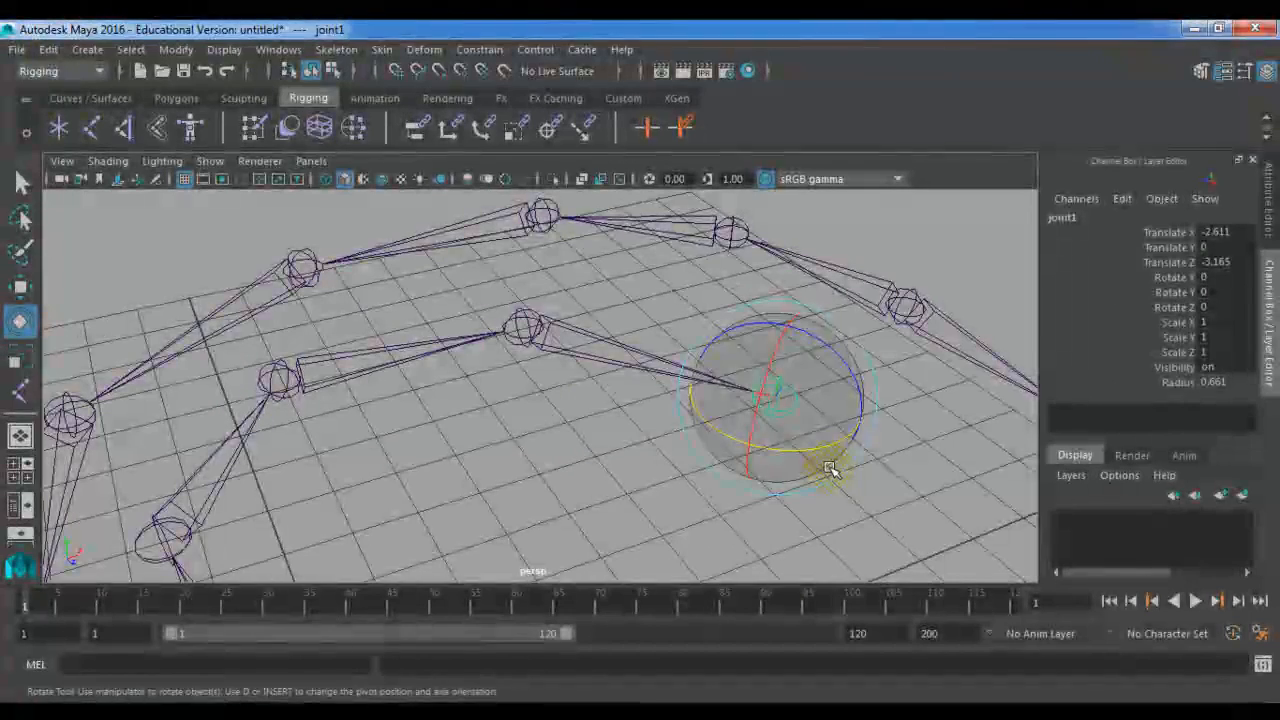
{"action": "left_click", "coordinate": [522, 318]}
{"action": "left_click", "coordinate": [770, 378]}
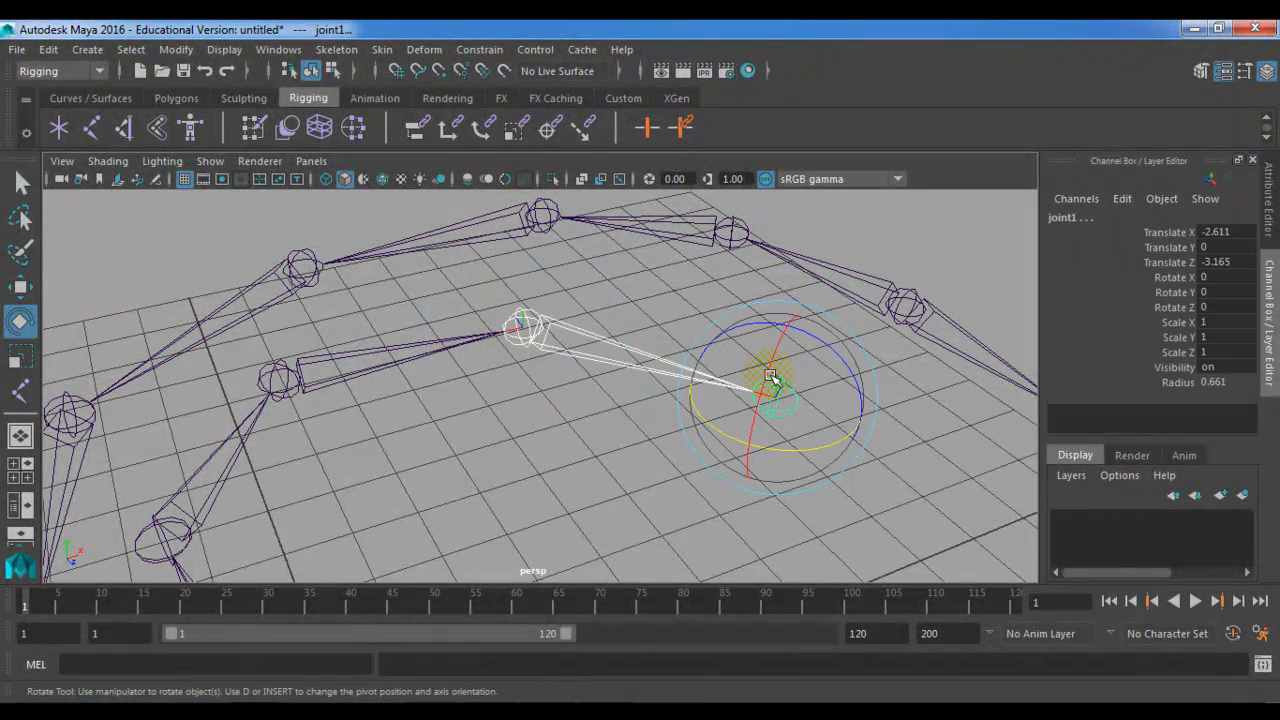
{"action": "key", "text": "shift+p"}
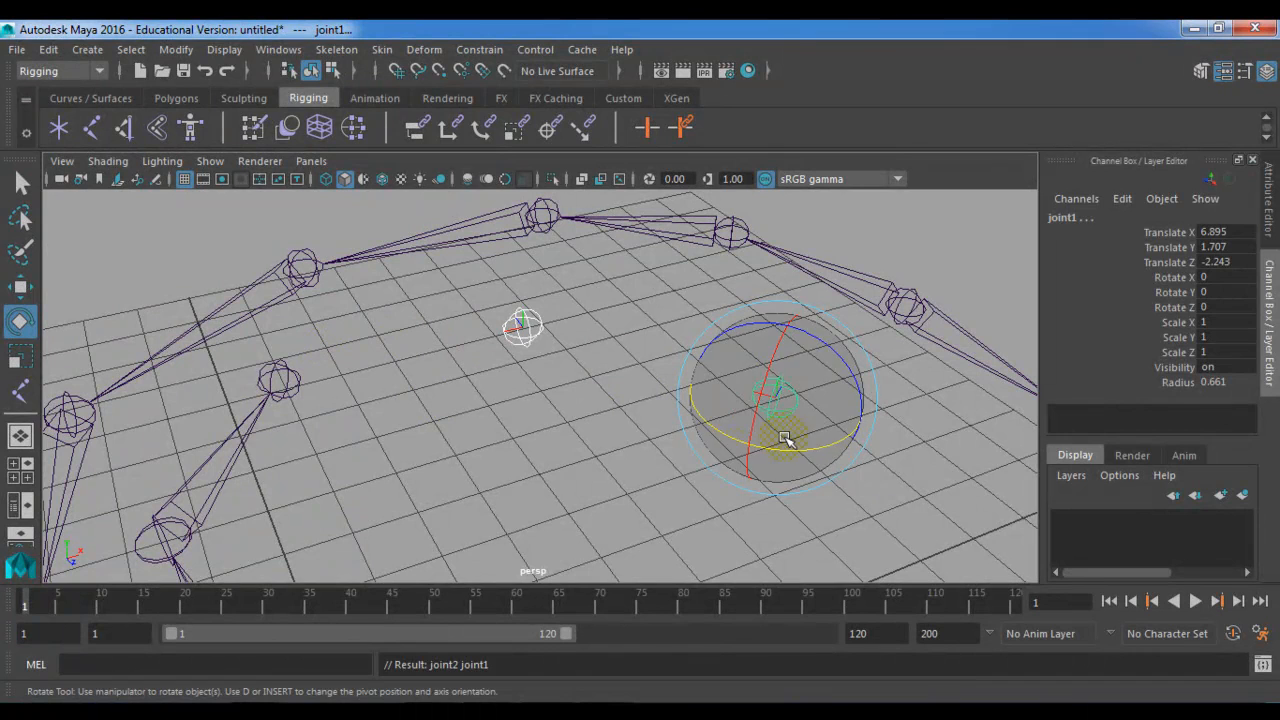
{"action": "left_click", "coordinate": [509, 491]}
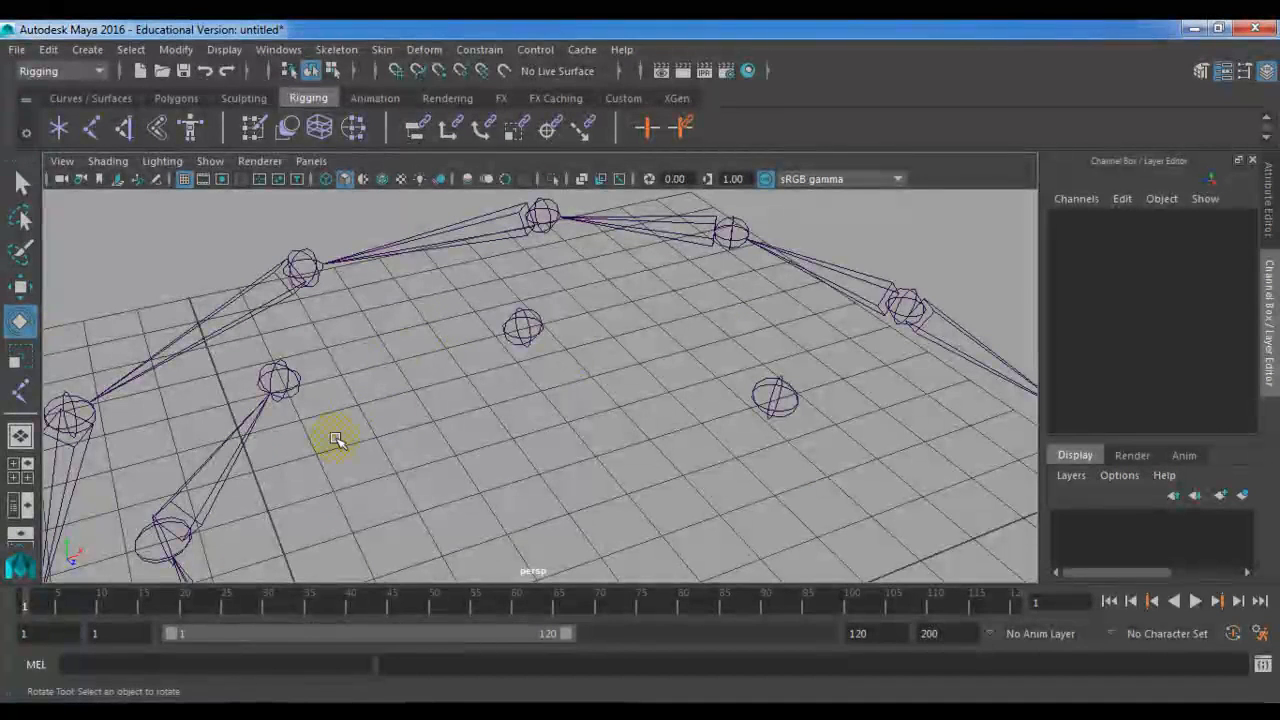
Parent the detached joint1 to joint2.
{"action": "left_click", "coordinate": [775, 398]}
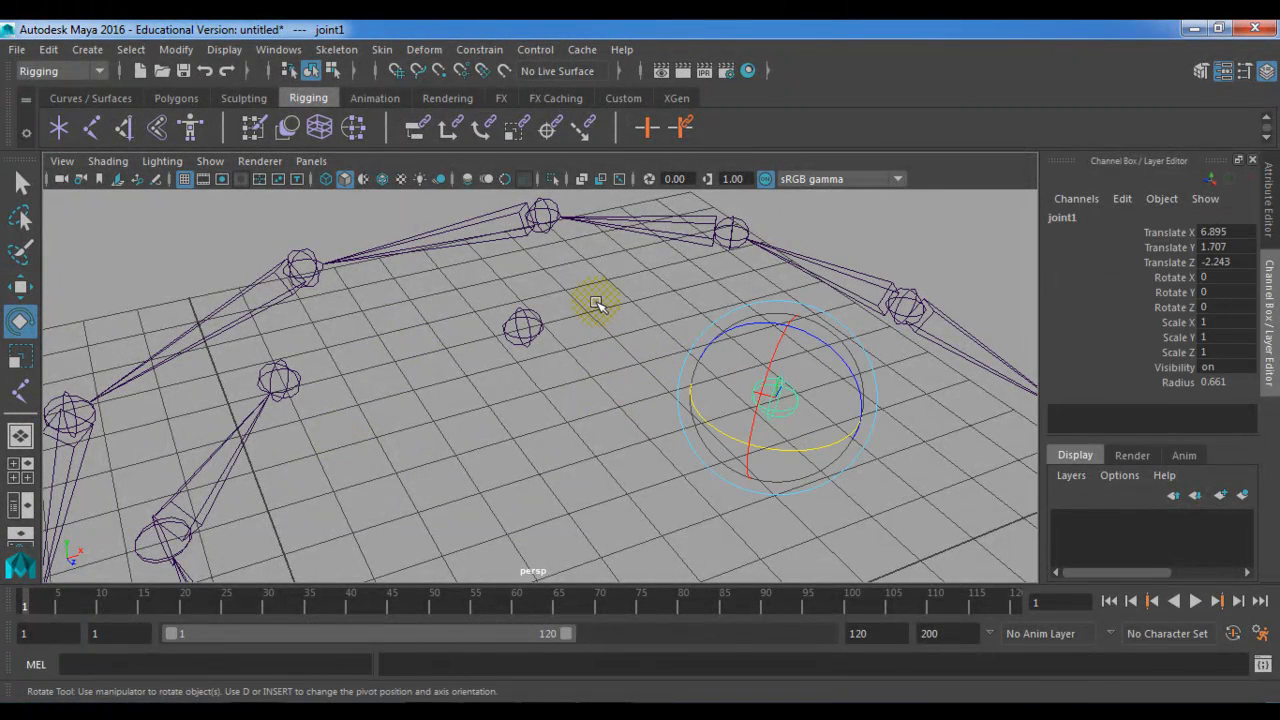
{"action": "left_click", "coordinate": [503, 347], "text": "shift"}
{"action": "key", "text": "p"}
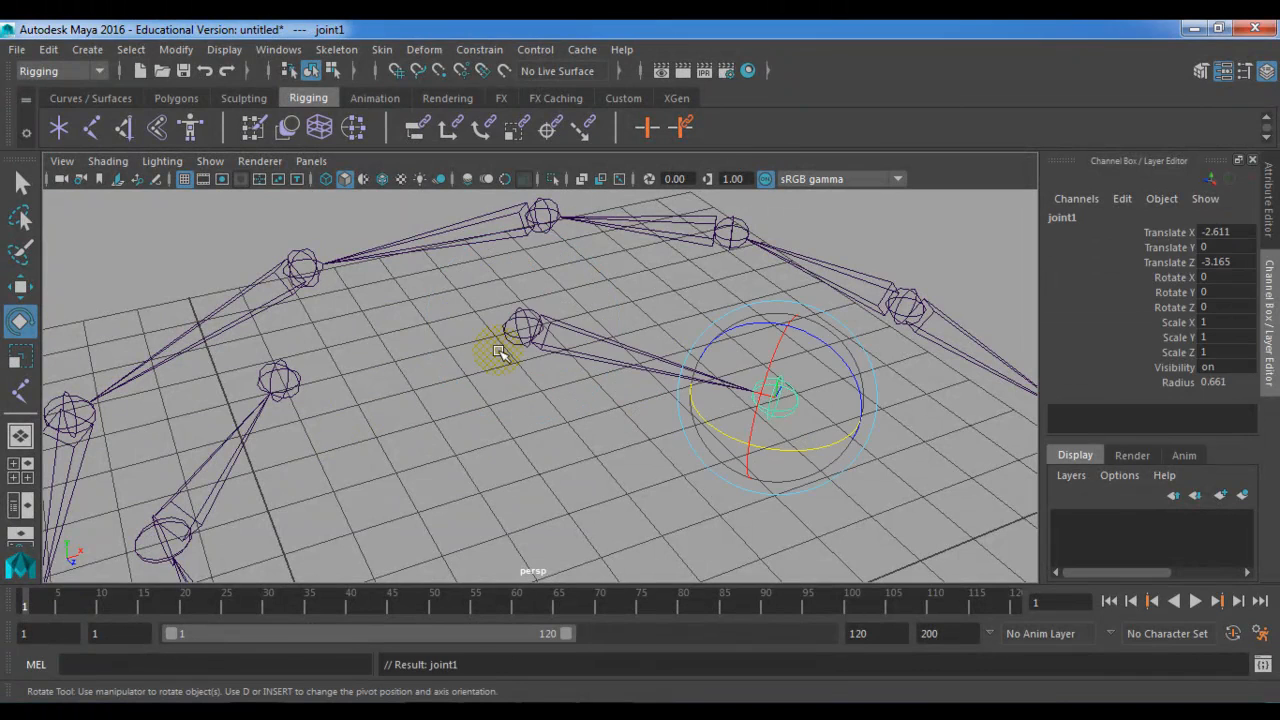
Parent joint2, with its child, to joint3 to reconnect the spiral's inner end, and clear the selection.
{"action": "left_click", "coordinate": [545, 332]}
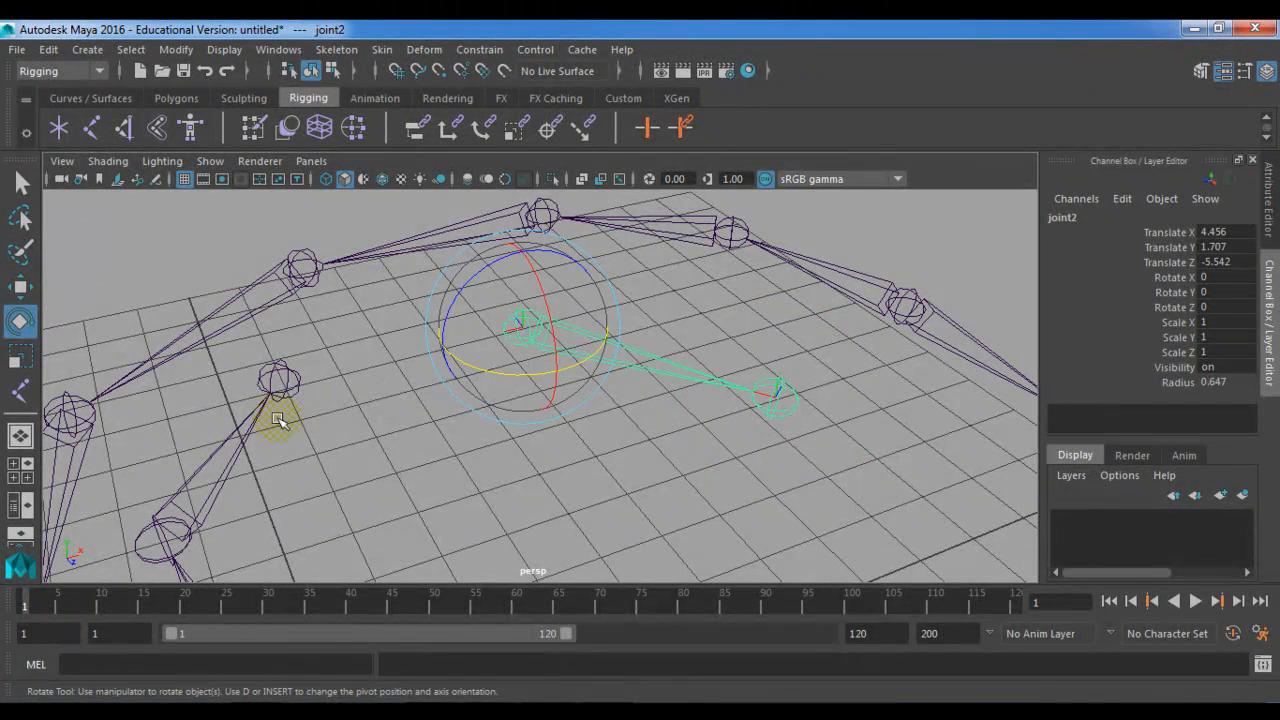
{"action": "left_click", "coordinate": [283, 365], "text": "shift"}
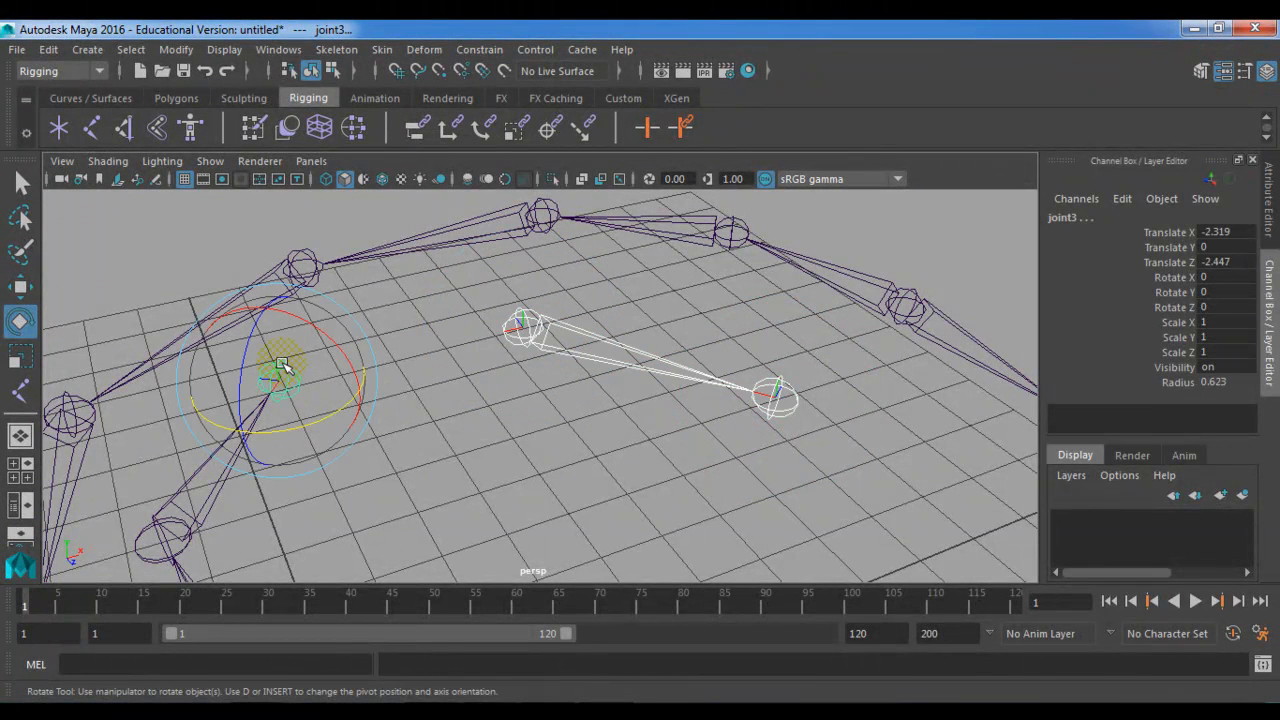
{"action": "key", "text": "p"}
{"action": "left_click", "coordinate": [385, 568]}
Create a single separate joint on the grid near the spiral's outer end, at about X -1.65, Z 0.99.
{"action": "scroll", "coordinate": [403, 514], "scroll_direction": "down", "scroll_amount": 5}
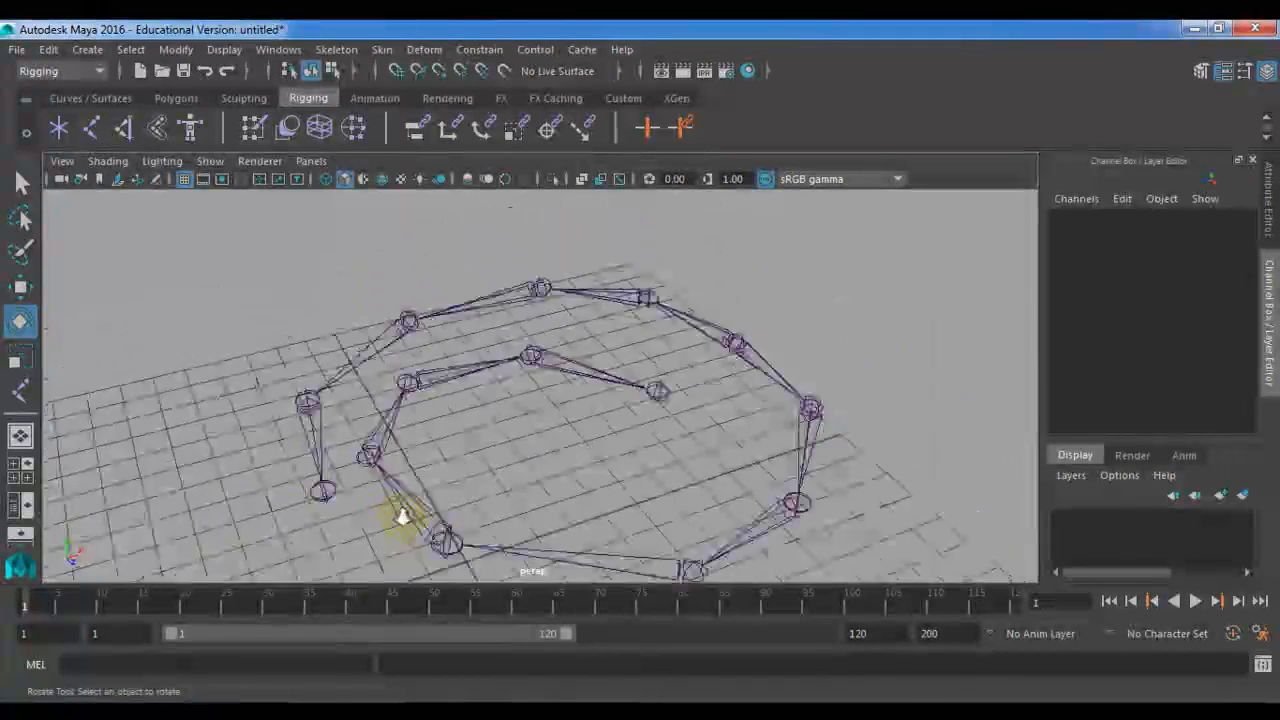
{"action": "left_click_drag", "start_coordinate": [451, 474], "coordinate": [646, 517], "text": "alt"}
{"action": "left_click", "coordinate": [91, 127]}
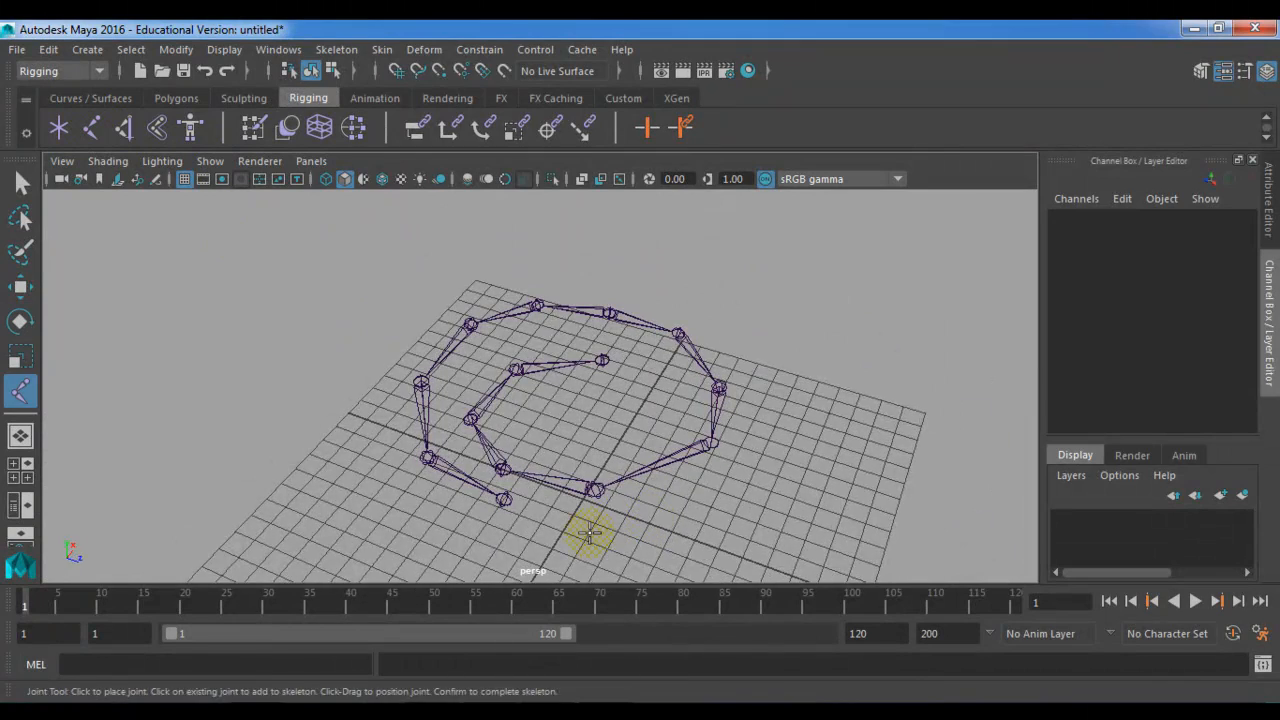
{"action": "left_click", "coordinate": [586, 533]}
{"action": "left_click_drag", "start_coordinate": [694, 551], "coordinate": [715, 532], "text": "alt"}
{"action": "key", "text": "e"}
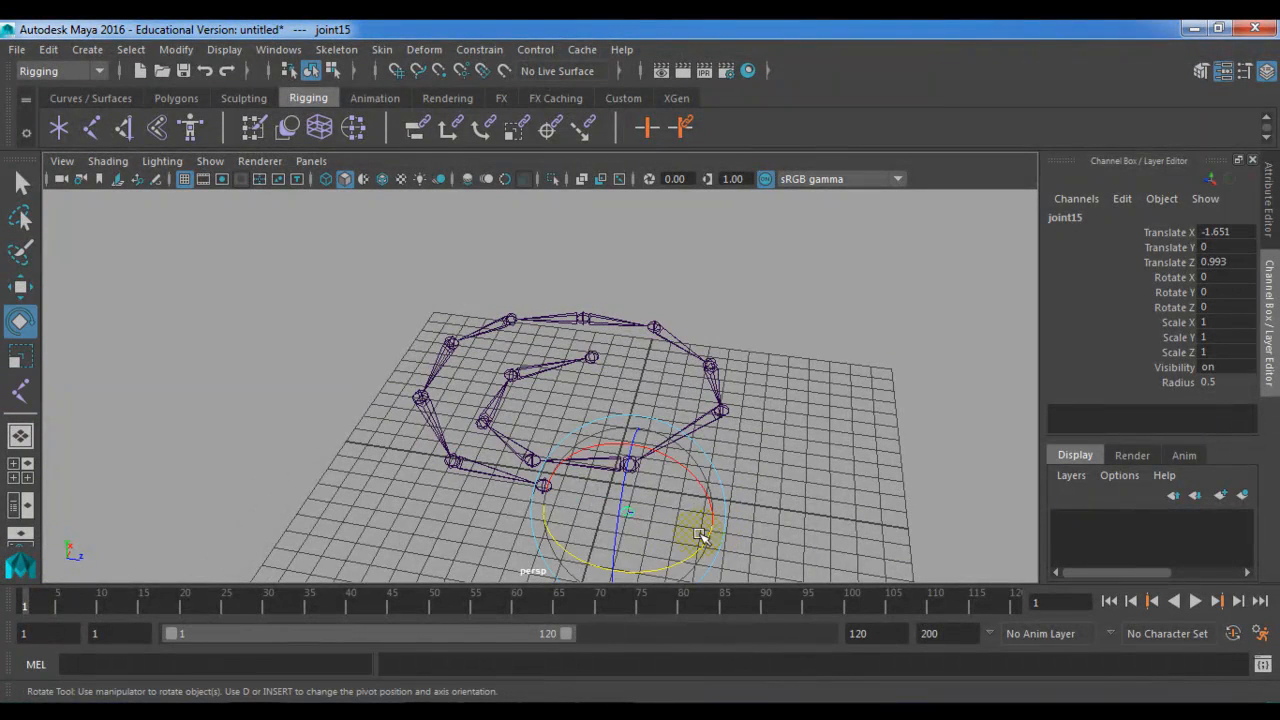
Parent the new separate joint to the spiral's outer end joint, and clear the selection.
{"action": "key", "text": "q"}
{"action": "left_click", "coordinate": [541, 487], "text": "shift"}
{"action": "key", "text": "p"}
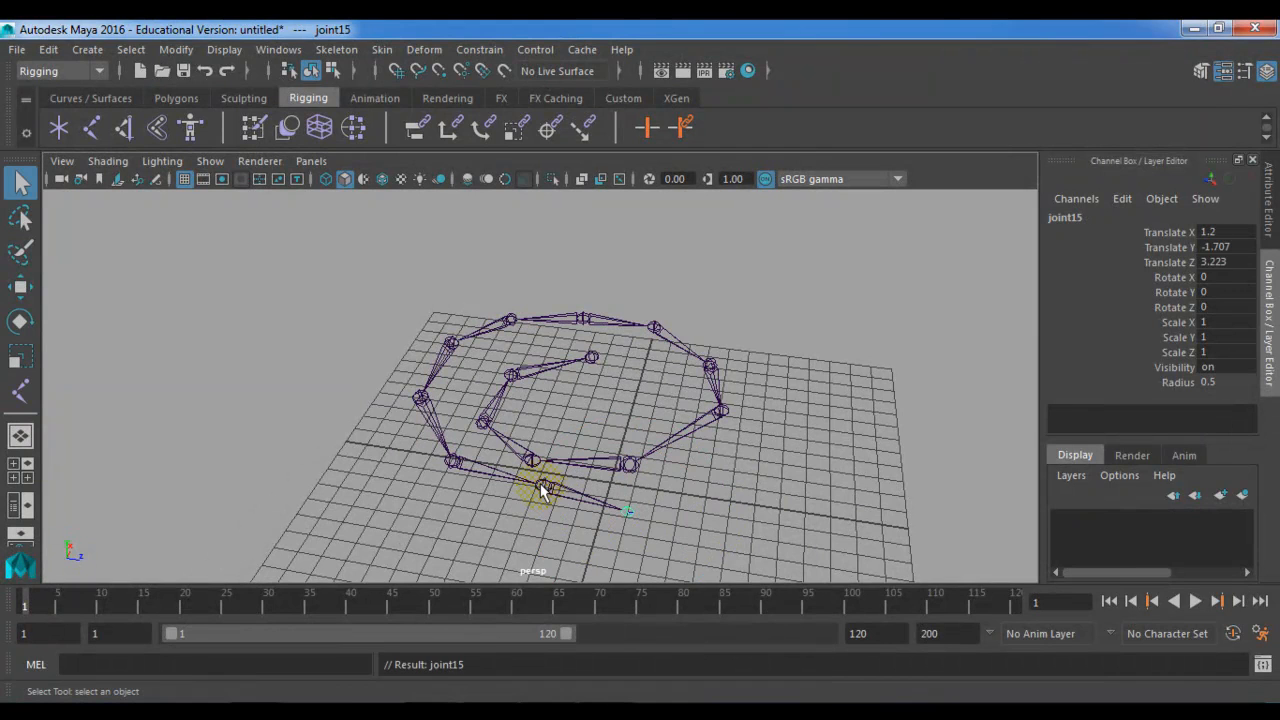
{"action": "left_click", "coordinate": [804, 508]}
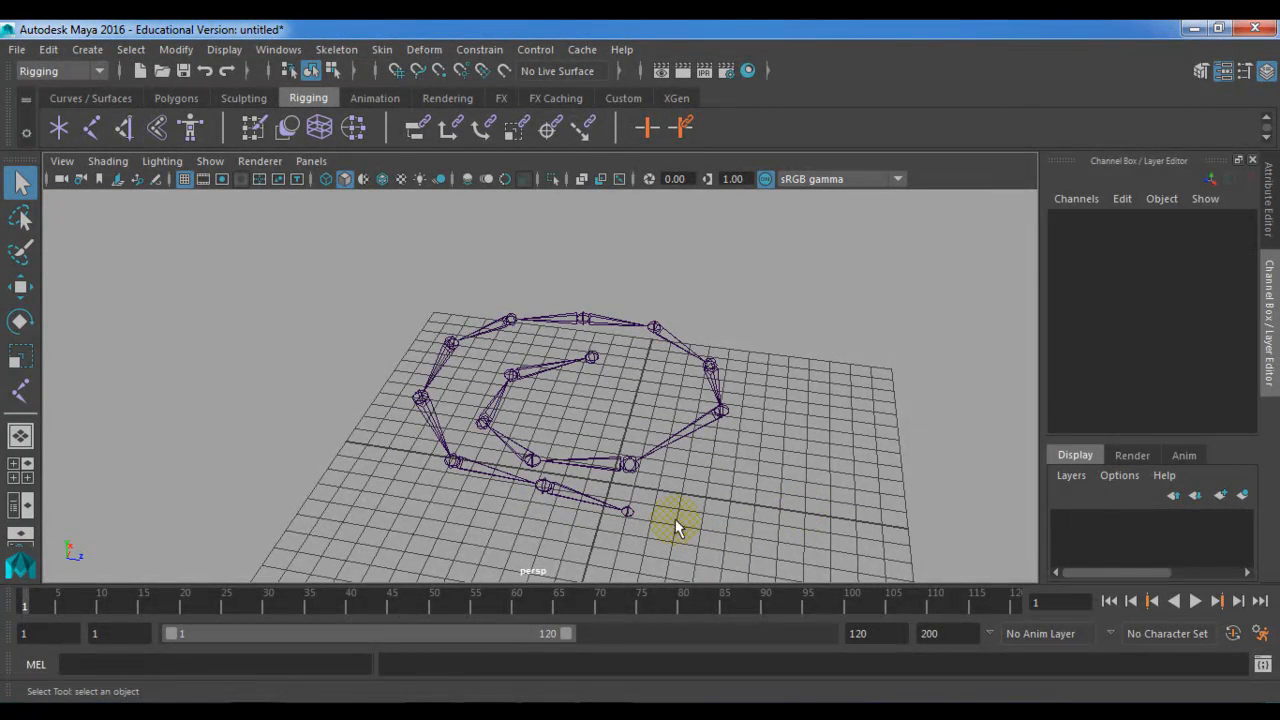
Delete the added joint15 from the spiral's outer end.
{"action": "left_click", "coordinate": [618, 507]}
{"action": "left_click", "coordinate": [629, 514]}
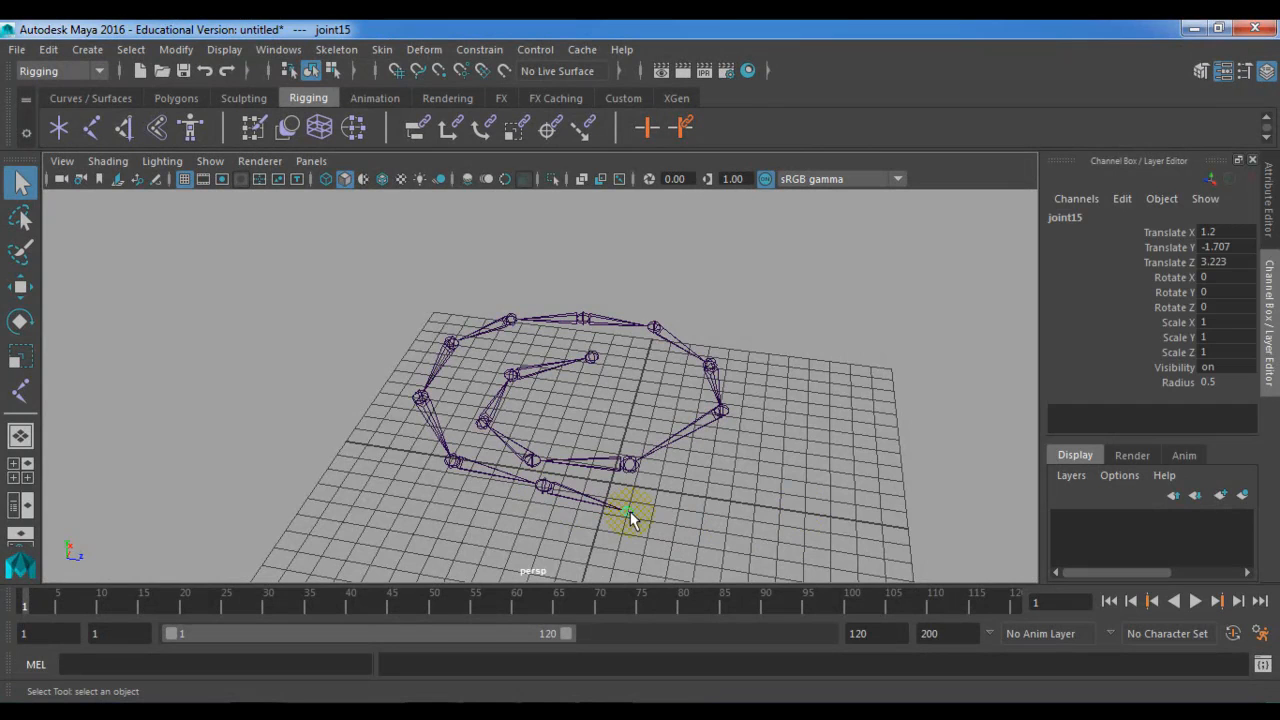
{"action": "key", "text": "Delete"}
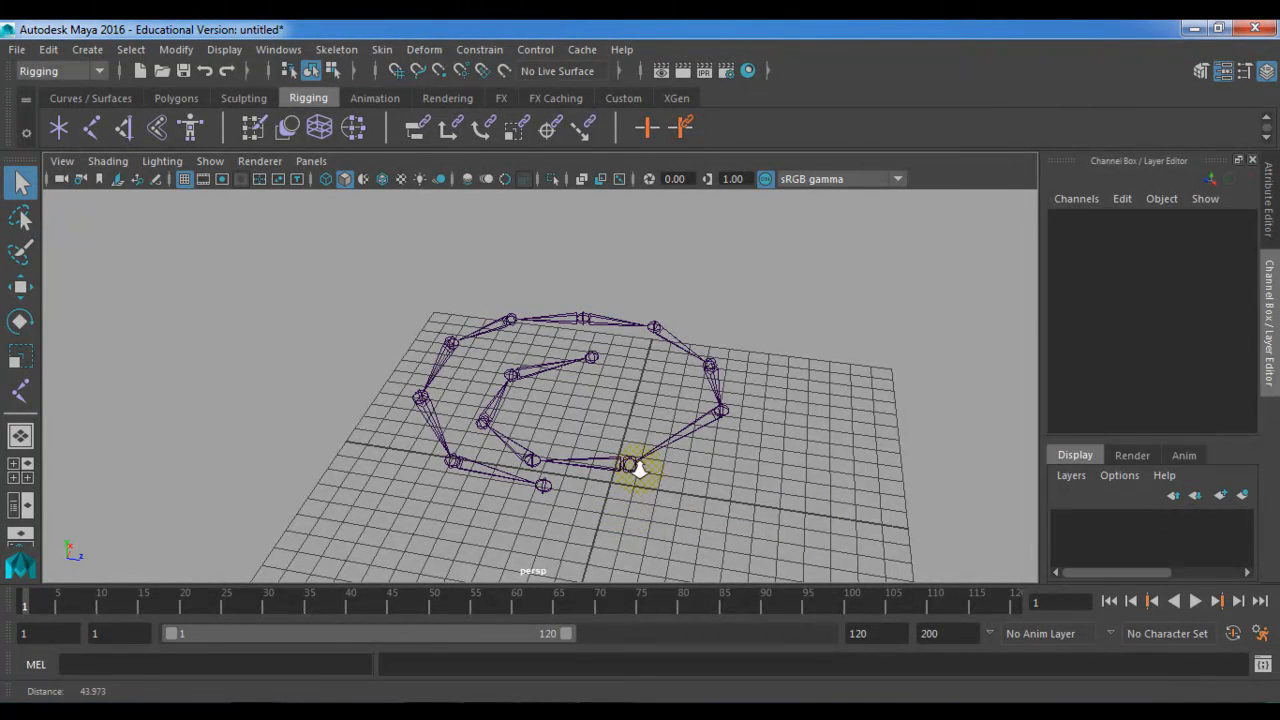
{"action": "left_click_drag", "start_coordinate": [630, 518], "coordinate": [662, 497], "text": "alt"}
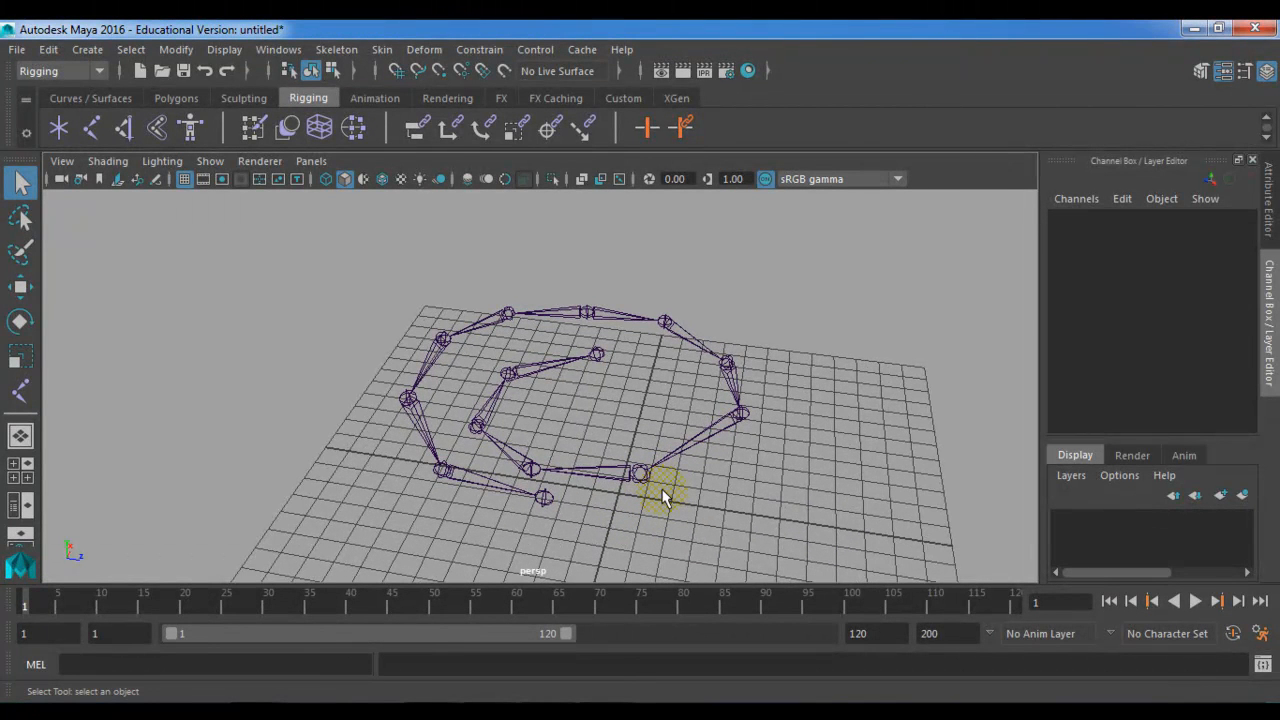